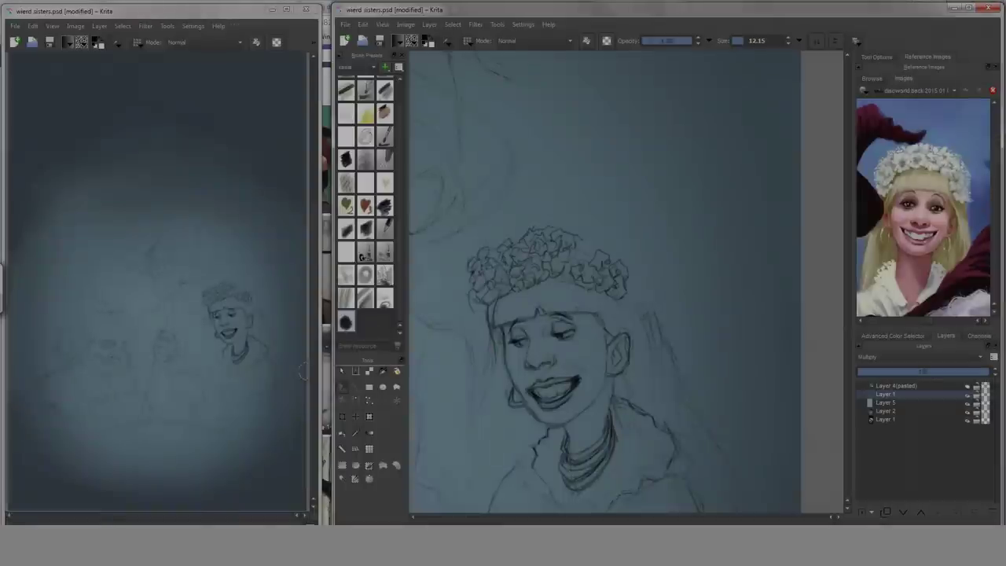
- Rotate the canvas and redraw the flower crown with pencil strokes around it
key("6")
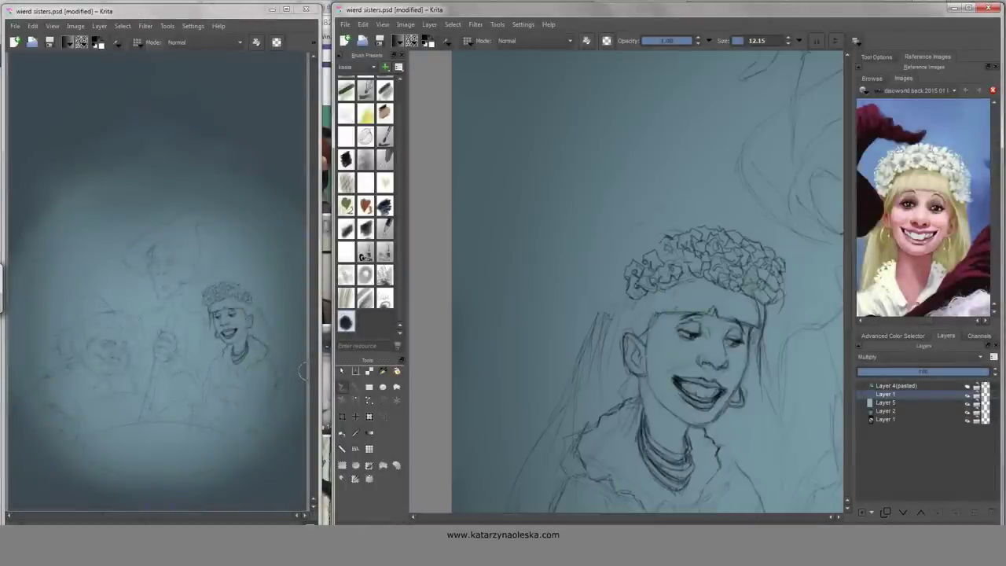
key("6")
mouse_move(566, 246)
left_mouse_down()
mouse_move(543, 248)
mouse_move(534, 272)
mouse_move(529, 287)
mouse_move(552, 291)
left_mouse_up()
left_click_drag(723, 279, 706, 300)
left_click_drag(637, 206, 593, 213)
mouse_move(526, 324)
left_mouse_down()
mouse_move(486, 222)
mouse_move(519, 214)
mouse_move(535, 231)
left_mouse_up()
- Erase stray lines on the hair beside the face, the fringe and the collar
key("e")
left_click_drag(611, 172, 577, 196)
left_click_drag(509, 220, 503, 315)
mouse_move(550, 267)
left_mouse_down()
mouse_move(562, 297)
mouse_move(556, 272)
left_mouse_up()
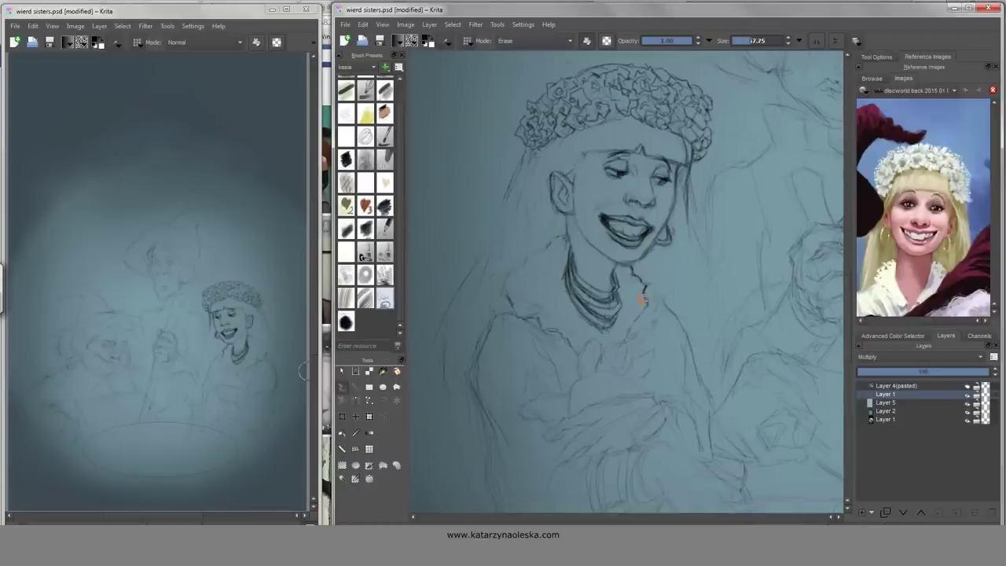
key("e")
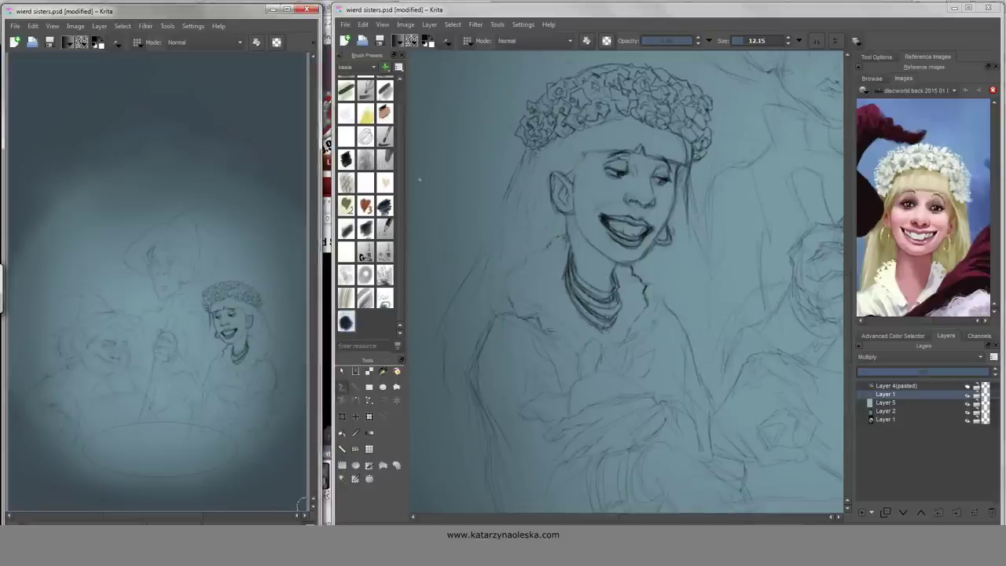
- Widen the canvas view, pan down the figure and sketch the leafy sprig in her hands
left_click_drag(335, 277, 316, 276)
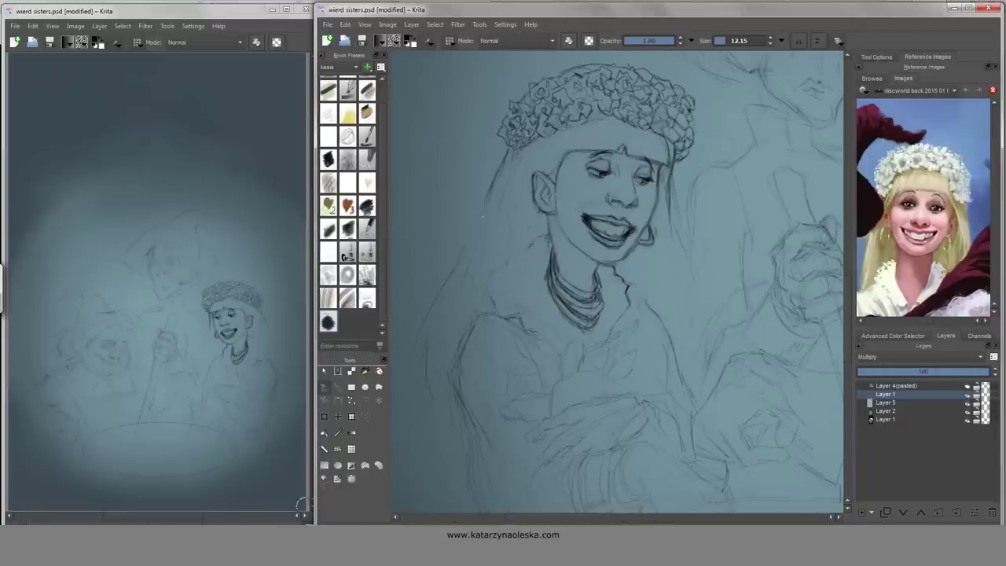
left_click_drag(500, 168, 519, 90)
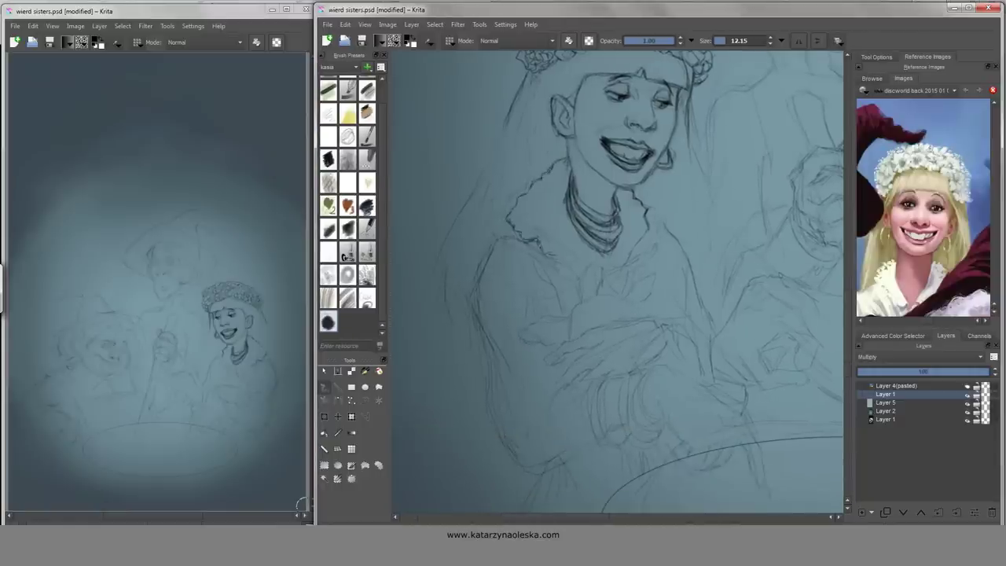
left_click_drag(595, 267, 607, 235)
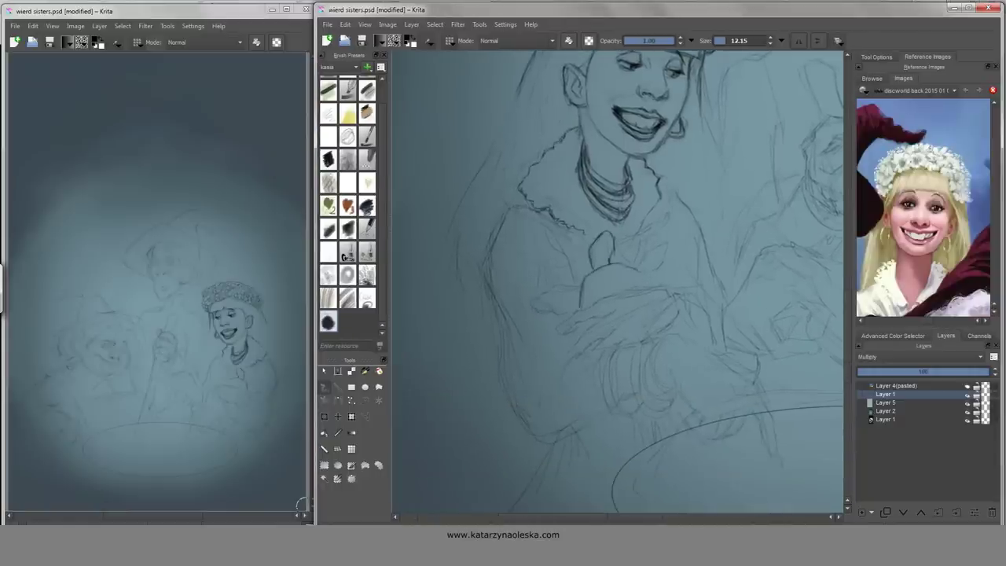
left_click_drag(654, 270, 690, 264)
mouse_move(566, 256)
left_mouse_down()
mouse_move(586, 247)
mouse_move(610, 280)
mouse_move(580, 278)
mouse_move(596, 283)
left_mouse_up()
- Darken the body's left outline and draw the sleeve cuff lines
key("e")
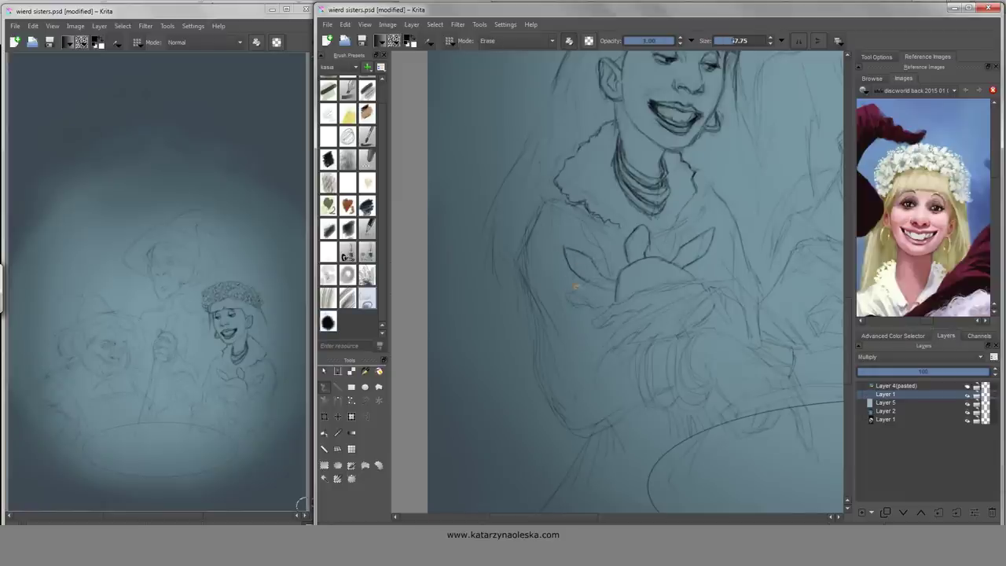
key("bracketleft")
key("bracketleft")
key("bracketleft")
key("e")
left_click_drag(643, 236, 624, 274)
mouse_move(518, 248)
left_mouse_down()
mouse_move(511, 354)
mouse_move(560, 475)
mouse_move(581, 384)
left_mouse_up()
mouse_move(704, 275)
left_mouse_down()
mouse_move(707, 333)
mouse_move(696, 280)
mouse_move(711, 336)
mouse_move(571, 329)
mouse_move(599, 365)
left_mouse_up()
- Return to the round pencil, rotate the canvas and outline the arm and hand
key("e")
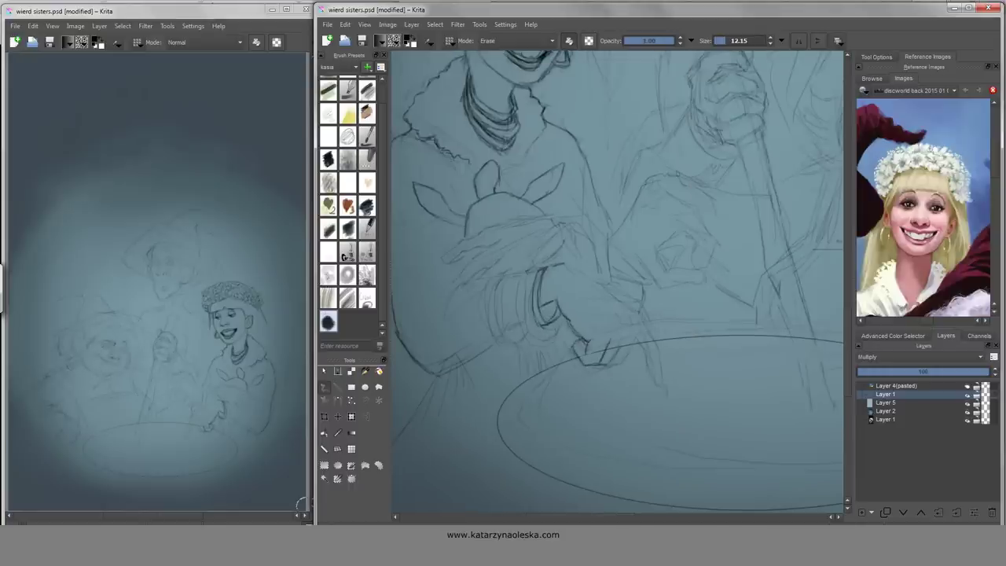
key("slash")
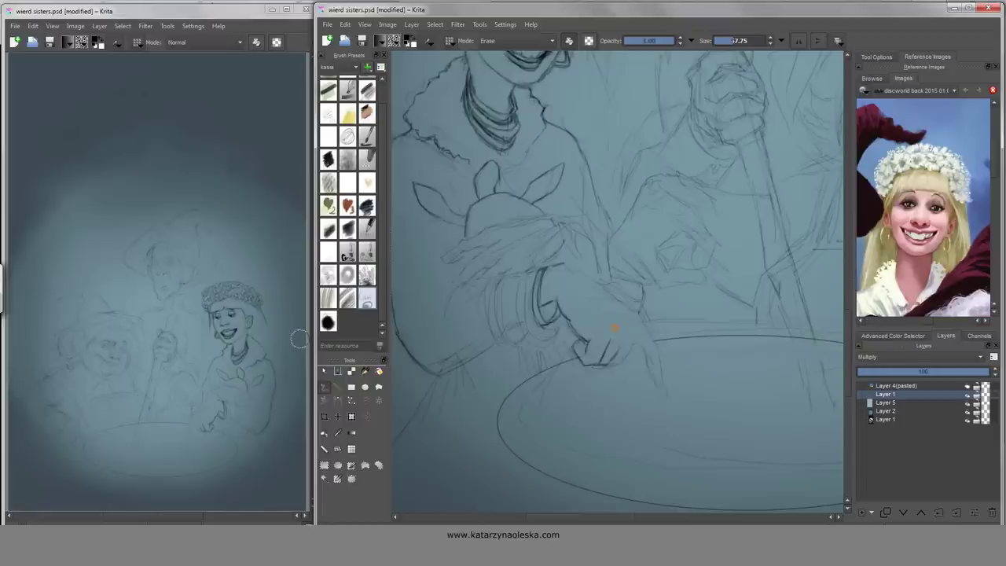
key("slash")
key("6")
key("6")
key("6")
key("6")
key("6")
key("6")
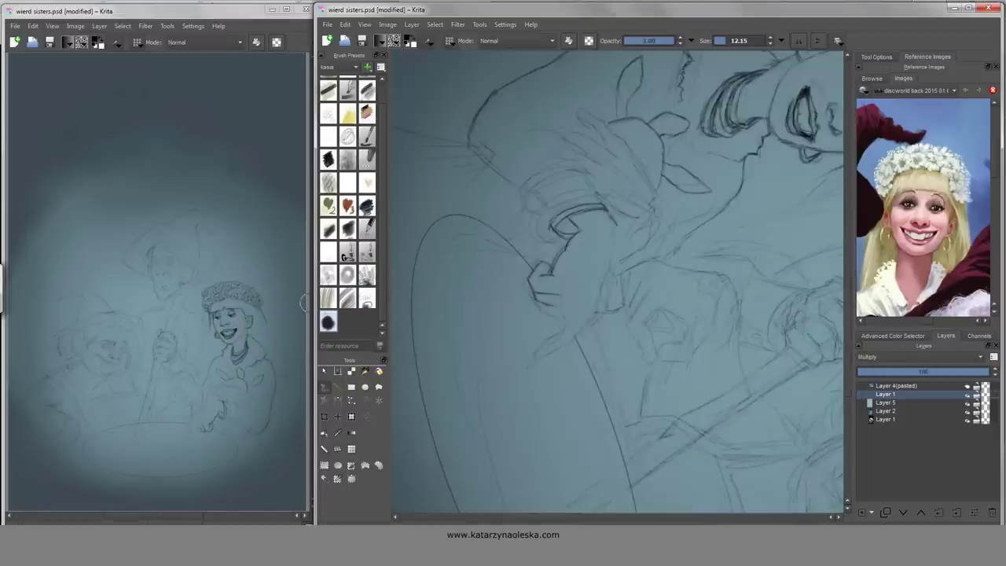
left_click_drag(616, 242, 577, 323)
left_click_drag(536, 294, 561, 313)
- Reset the canvas rotation and draw the pointing finger and forearm
key("5")
mouse_move(636, 340)
left_mouse_down()
mouse_move(651, 371)
mouse_move(661, 352)
mouse_move(660, 367)
left_mouse_up()
left_click_drag(613, 314, 711, 405)
mouse_move(540, 347)
left_mouse_down()
mouse_move(555, 329)
mouse_move(577, 334)
mouse_move(652, 302)
left_mouse_up()
mouse_move(567, 346)
left_mouse_down()
mouse_move(596, 326)
mouse_move(596, 305)
left_mouse_up()
- Draw stacked beaded bracelets around the wrist
mouse_move(599, 343)
left_mouse_down()
mouse_move(606, 393)
mouse_move(614, 379)
mouse_move(593, 383)
left_mouse_up()
left_click_drag(585, 366, 609, 398)
mouse_move(583, 337)
left_mouse_down()
mouse_move(585, 386)
mouse_move(569, 366)
mouse_move(586, 402)
mouse_move(584, 338)
left_mouse_up()
left_click_drag(613, 315, 619, 289)
mouse_move(567, 311)
left_mouse_down()
mouse_move(577, 361)
mouse_move(594, 384)
mouse_move(573, 379)
left_mouse_up()
mouse_move(556, 311)
left_mouse_down()
mouse_move(569, 316)
mouse_move(564, 375)
left_mouse_up()
left_click_drag(562, 367, 577, 382)
left_click_drag(555, 318, 558, 363)
mouse_move(553, 378)
left_mouse_down()
mouse_move(564, 388)
mouse_move(552, 396)
left_mouse_up()
mouse_move(516, 323)
left_mouse_down()
mouse_move(502, 364)
mouse_move(485, 356)
left_mouse_up()
- Add sleeve and wrist strokes and draw the ring on the pointing finger
mouse_move(544, 311)
left_mouse_down()
mouse_move(568, 294)
mouse_move(552, 304)
left_mouse_up()
mouse_move(554, 294)
left_mouse_down()
mouse_move(566, 283)
mouse_move(572, 300)
left_mouse_up()
mouse_move(632, 357)
left_mouse_down()
mouse_move(647, 341)
mouse_move(643, 357)
left_mouse_up()
mouse_move(629, 362)
left_mouse_down()
mouse_move(656, 337)
mouse_move(678, 348)
left_mouse_up()
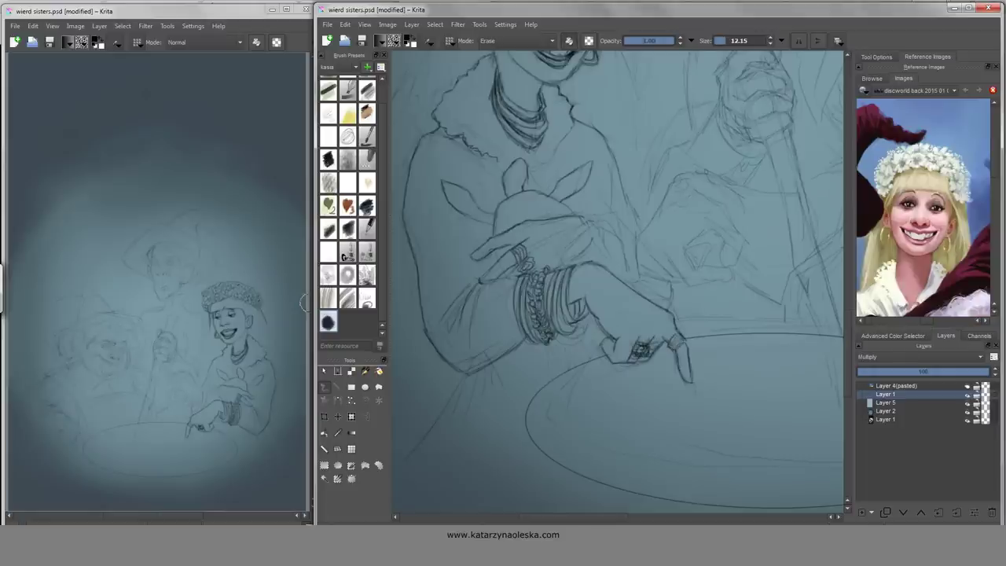
scroll(618, 283, "up", 3)
- Switch to the fine 1-pixel eraser and pan between the crown, hands and face
key("e")
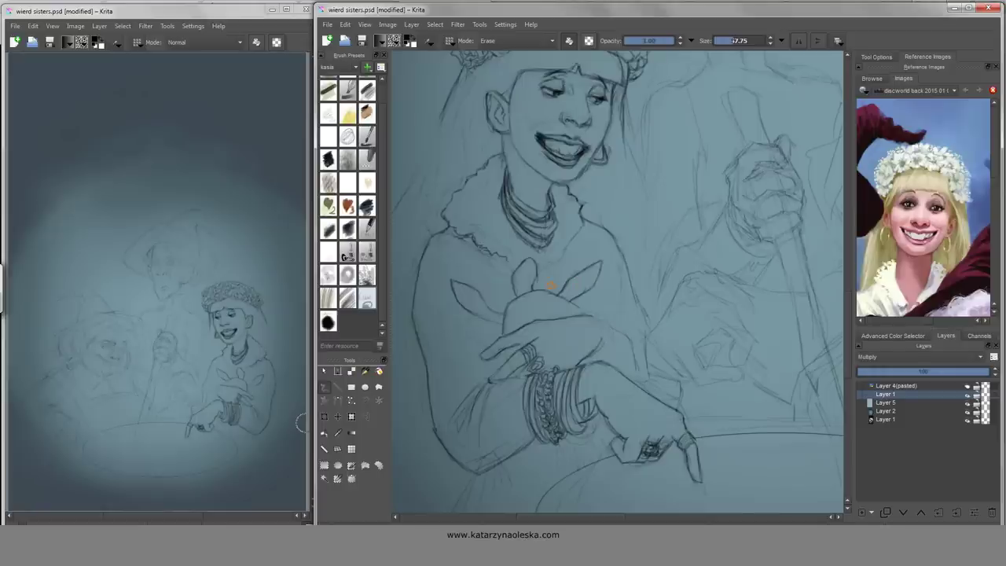
key("slash")
left_click_drag(430, 376, 452, 472)
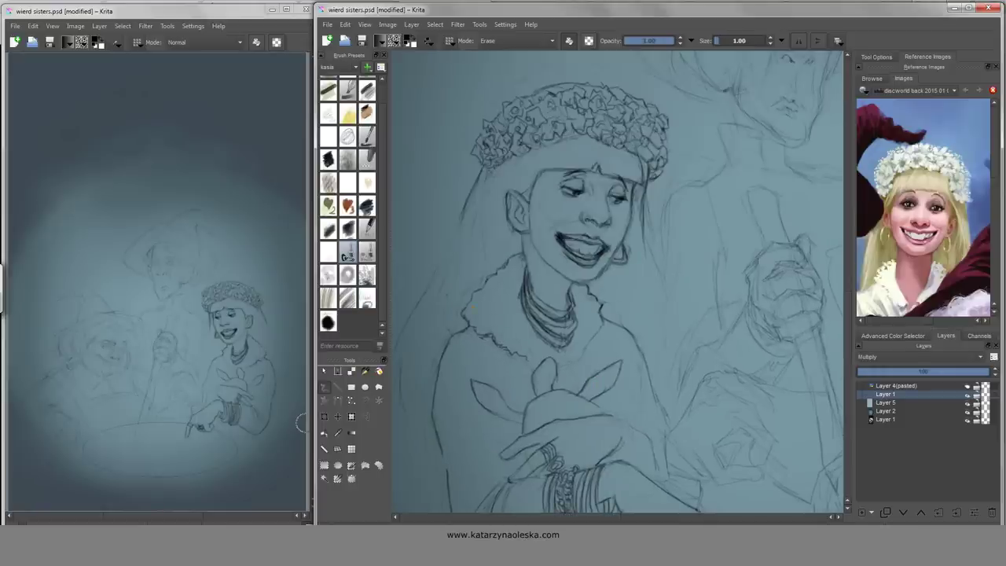
left_click_drag(430, 391, 383, 346)
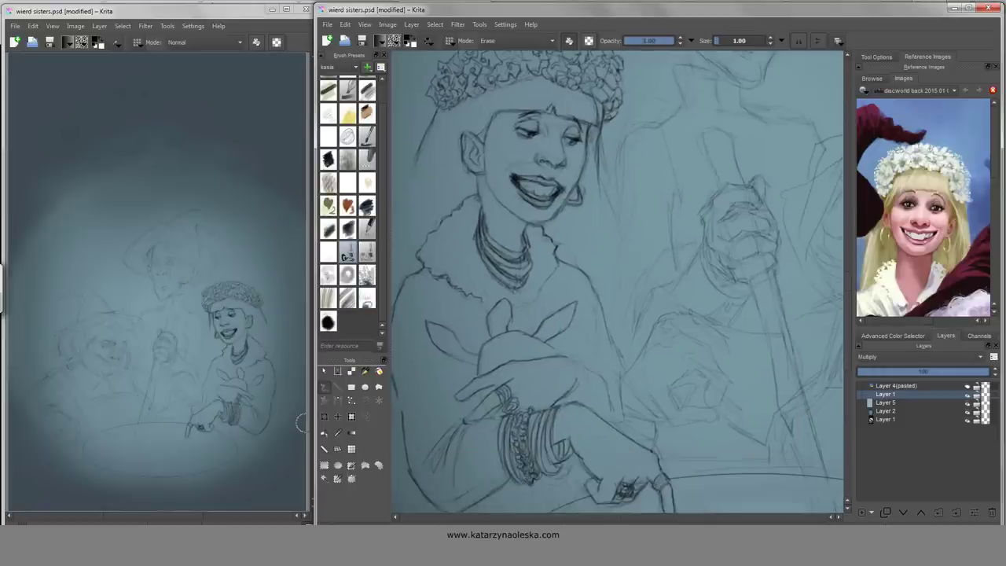
mouse_move(550, 354)
left_mouse_down()
mouse_move(534, 350)
mouse_move(546, 263)
mouse_move(601, 184)
mouse_move(538, 397)
left_mouse_up()
left_click_drag(502, 281, 543, 291)
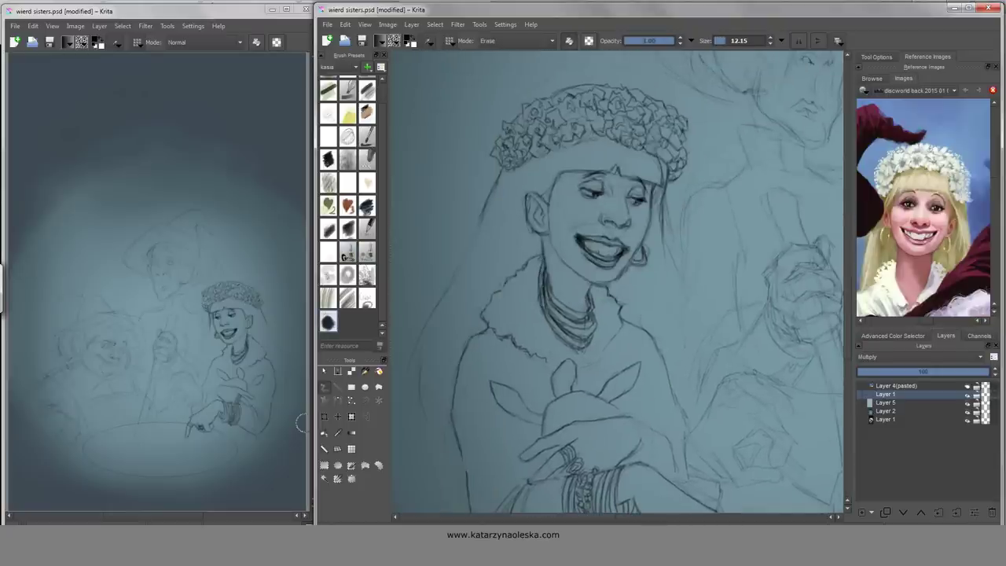
key("e")
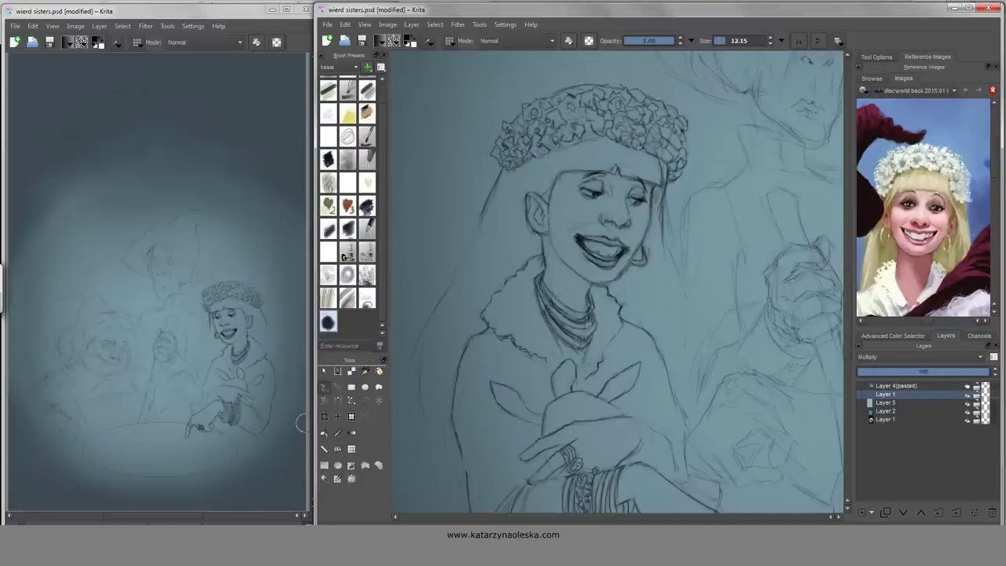
- Draw bracelets on the right wrist and darken the upper right arm line
scroll(613, 341, "down", 2)
scroll(519, 346, "down", 3)
scroll(621, 291, "down", 3)
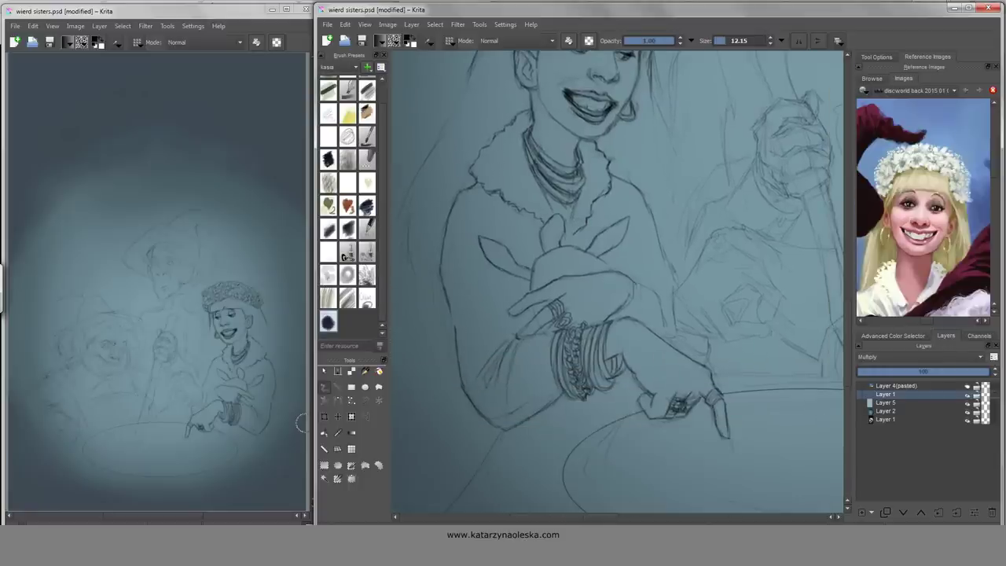
left_click_drag(634, 284, 645, 322)
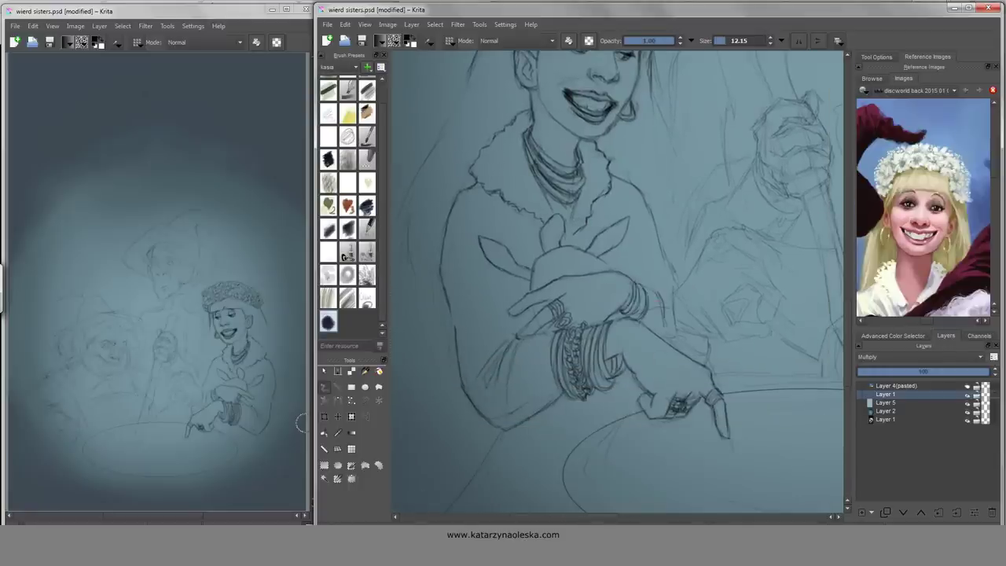
scroll(641, 314, "up", 1)
scroll(629, 298, "up", 1)
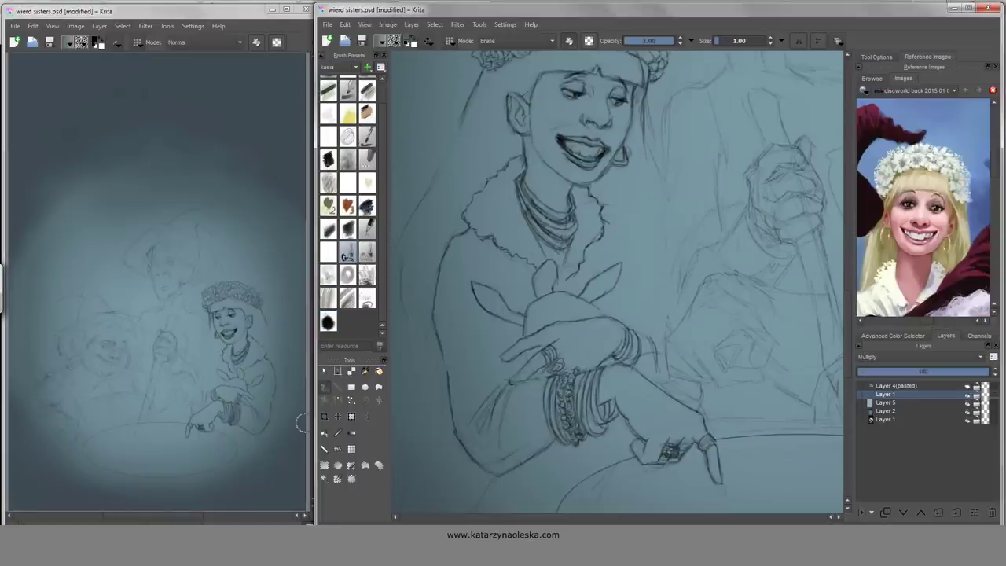
left_click_drag(645, 233, 640, 279)
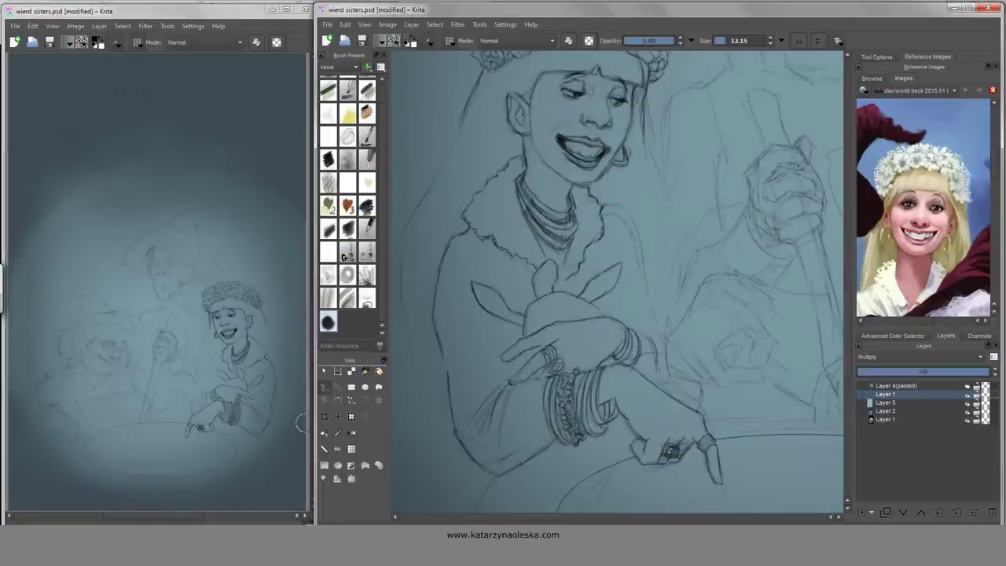
- Toggle the large eraser and pan down to the hands and cauldron rim
key("e")
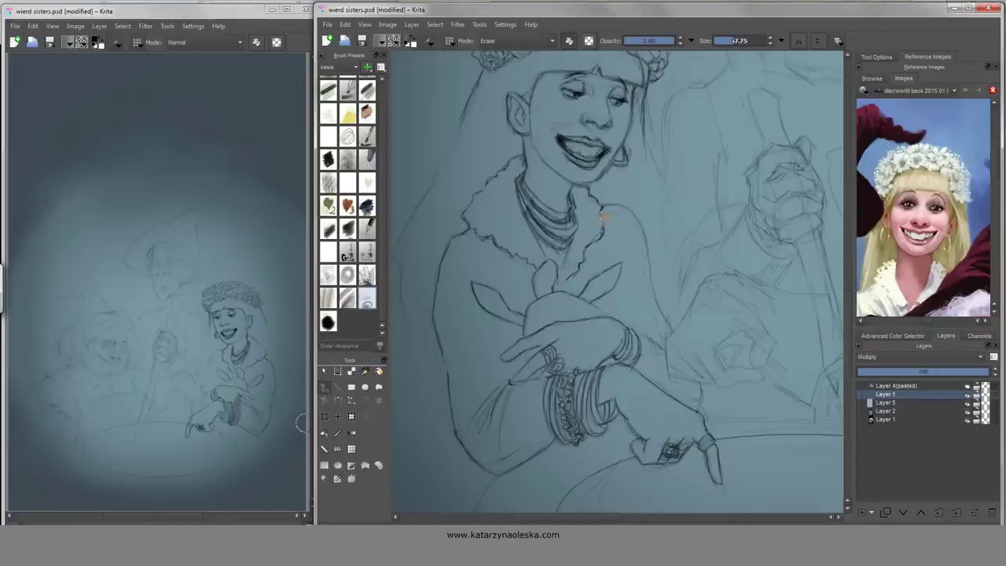
key("e")
left_click_drag(451, 221, 432, 227)
left_click_drag(439, 472, 451, 386)
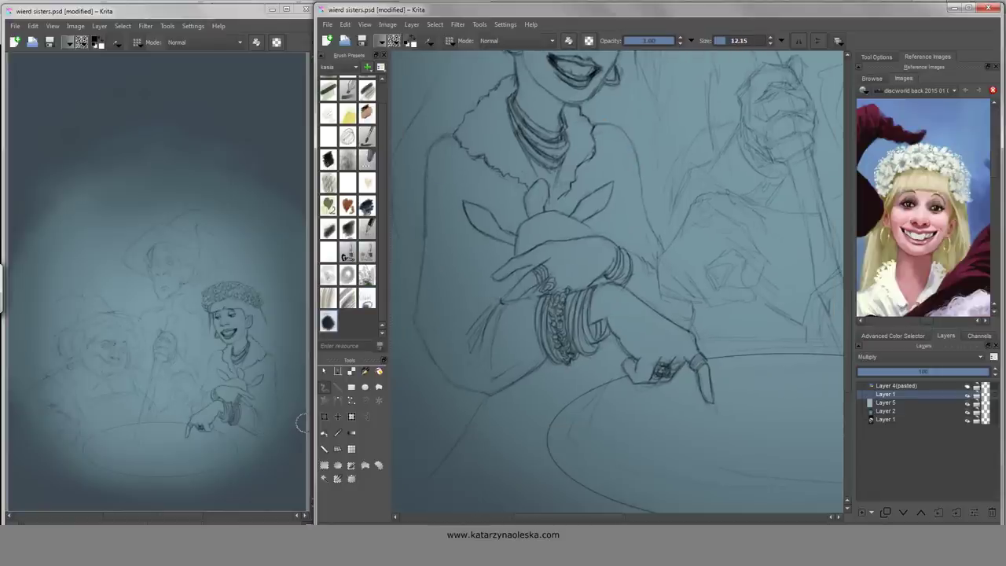
left_click_drag(606, 140, 557, 209)
mouse_move(550, 314)
left_mouse_down()
mouse_move(542, 256)
mouse_move(550, 235)
mouse_move(619, 157)
left_mouse_up()
- Swap between the fine eraser and pencil, then pan across the face, crown and bracelets
key("/")
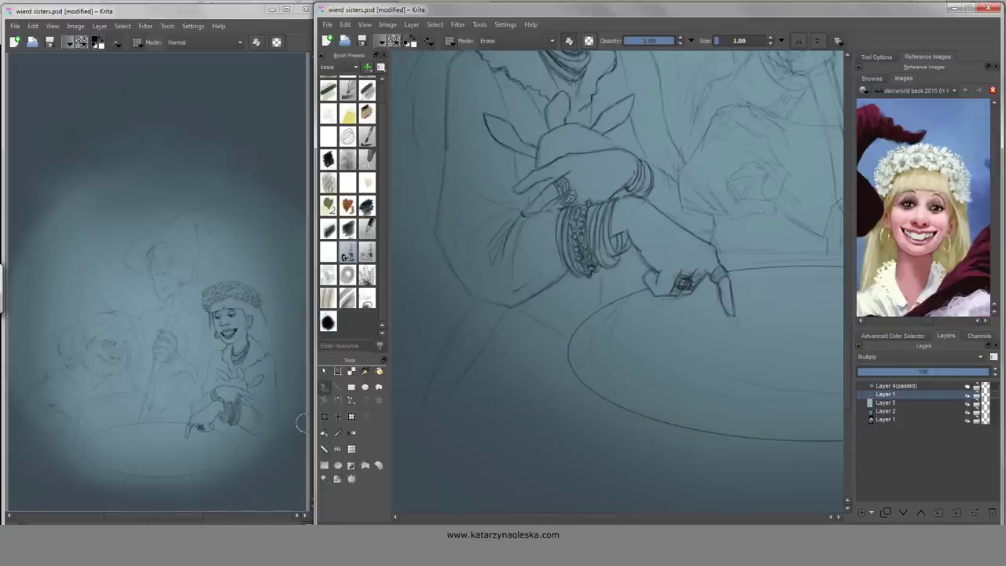
key("/")
left_click_drag(517, 323, 506, 344)
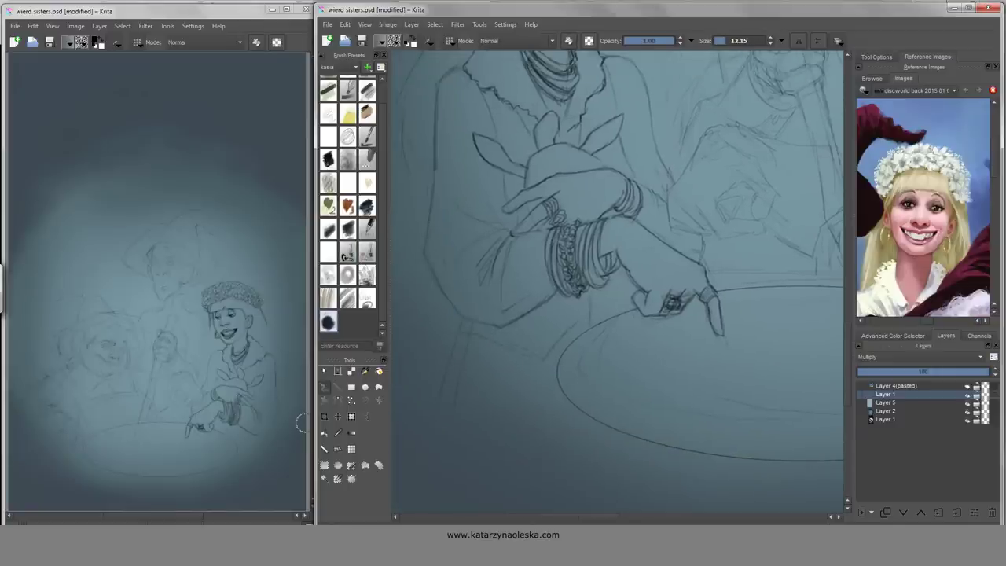
left_click_drag(566, 299, 516, 503)
left_click_drag(448, 197, 470, 231)
left_click_drag(430, 425, 452, 451)
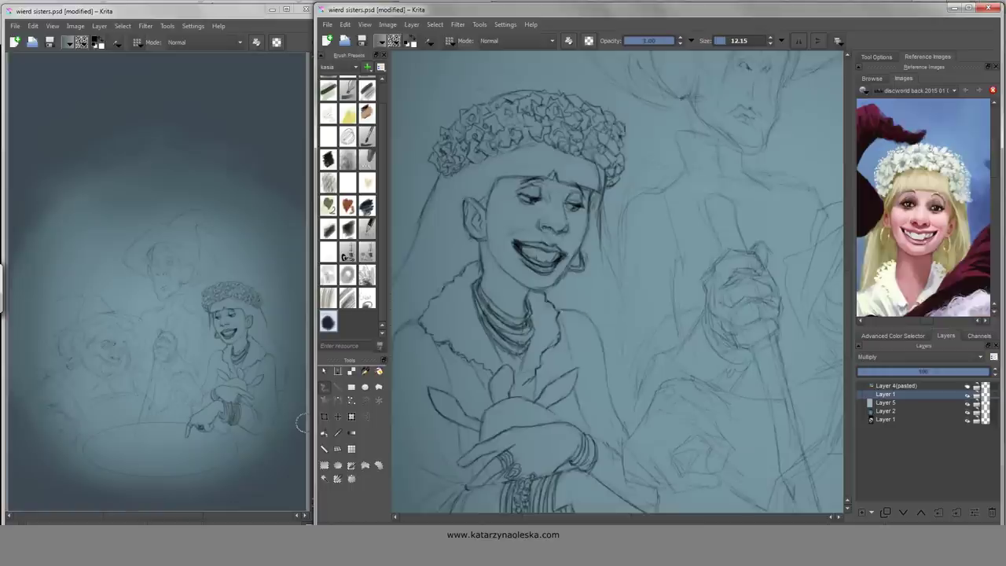
left_click_drag(596, 349, 634, 228)
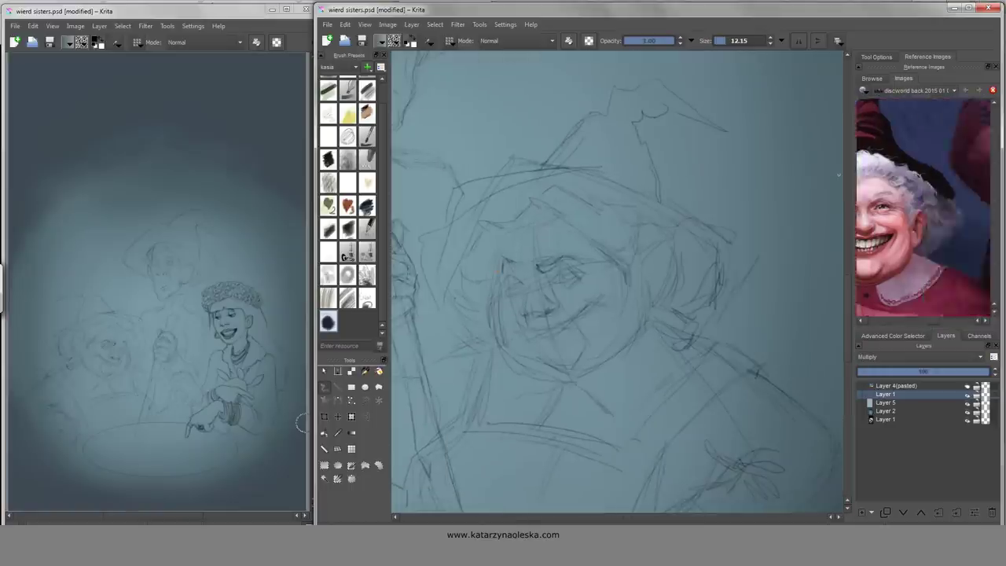
- Erase a stray stroke near the eye and darken the line under the left eye
key("/")
key("/")
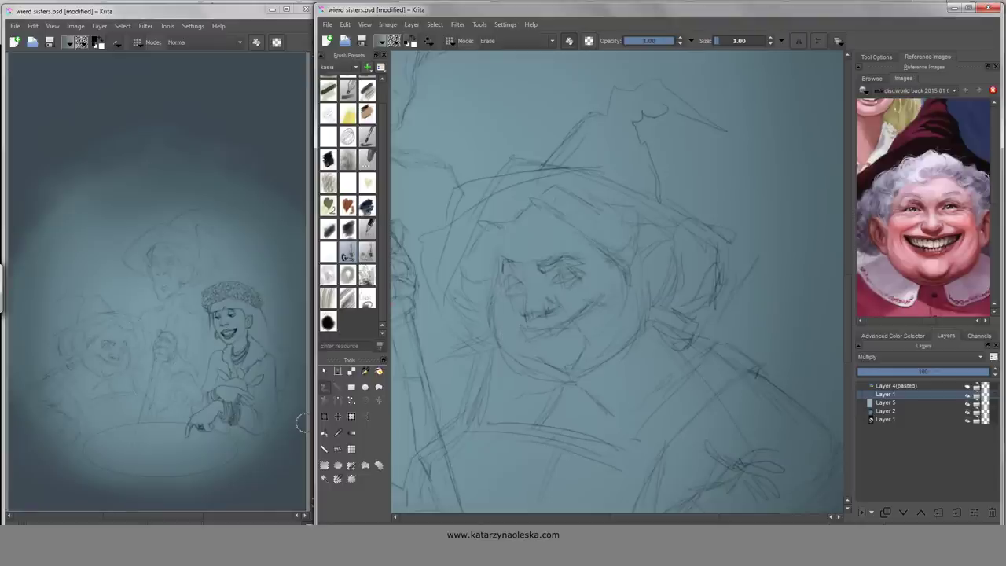
key("/")
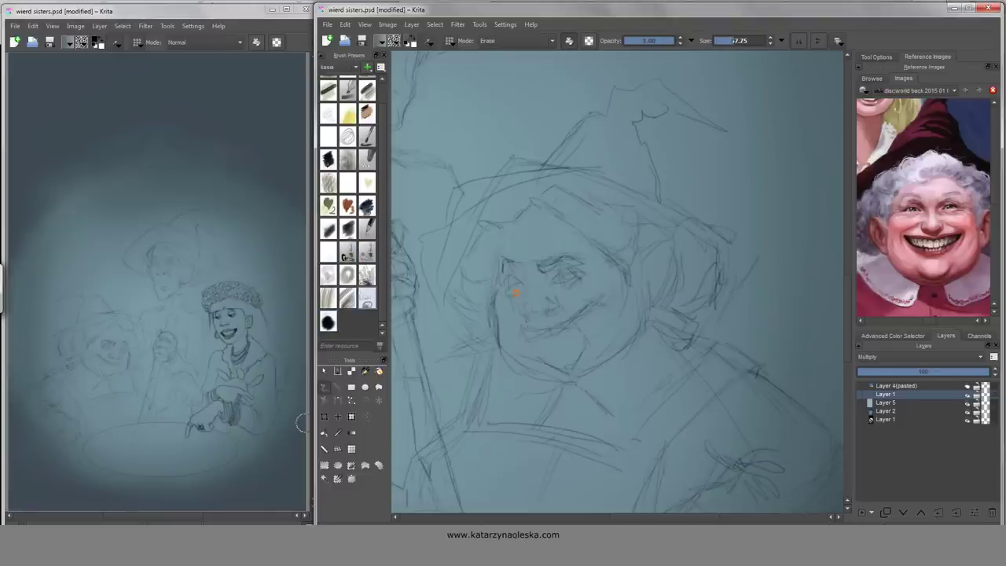
key("/")
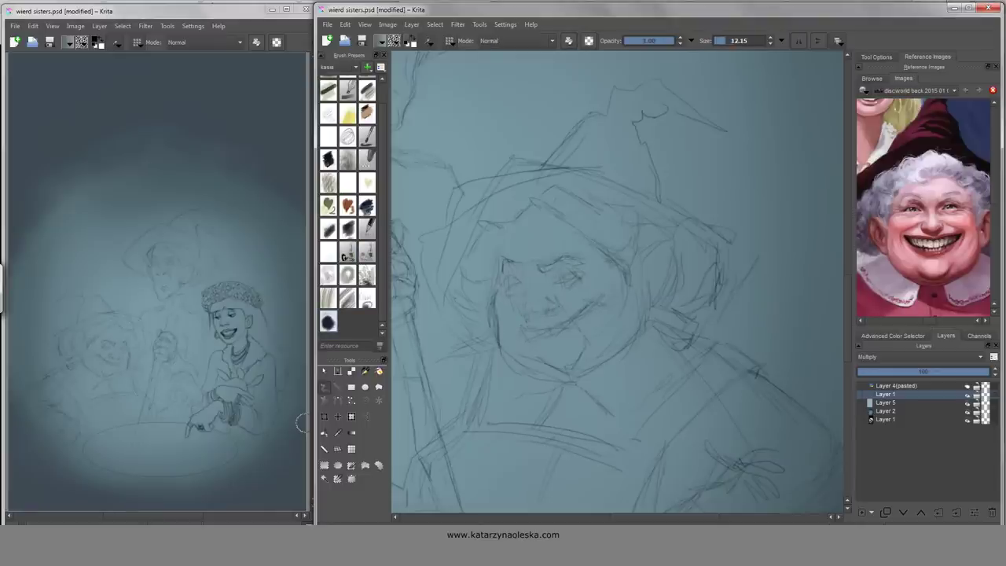
key("/")
left_click_drag(561, 274, 579, 287)
key("/")
left_click_drag(508, 296, 559, 297)
- Define the right eye and mark the mouth line, then recentre the face
key("/")
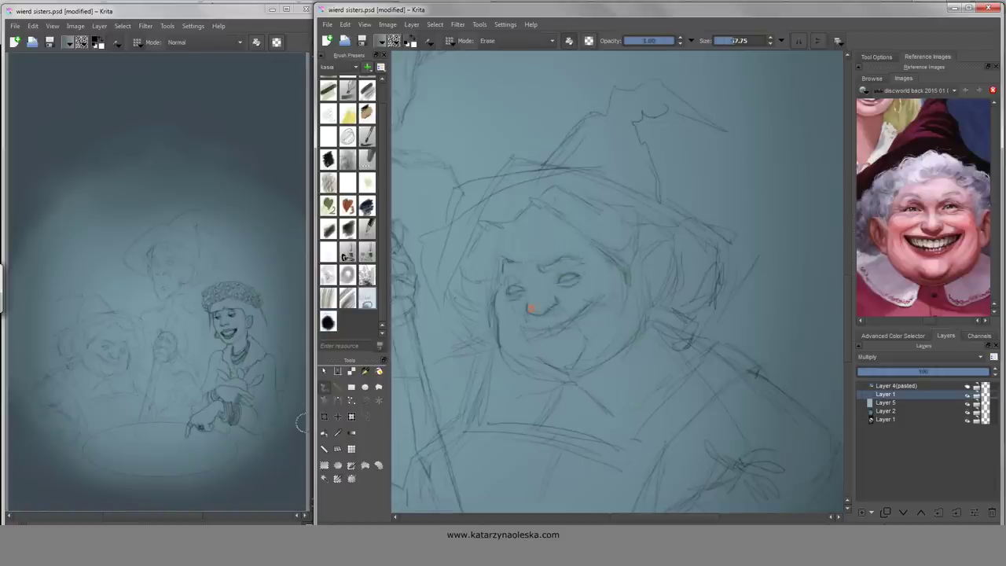
key("/")
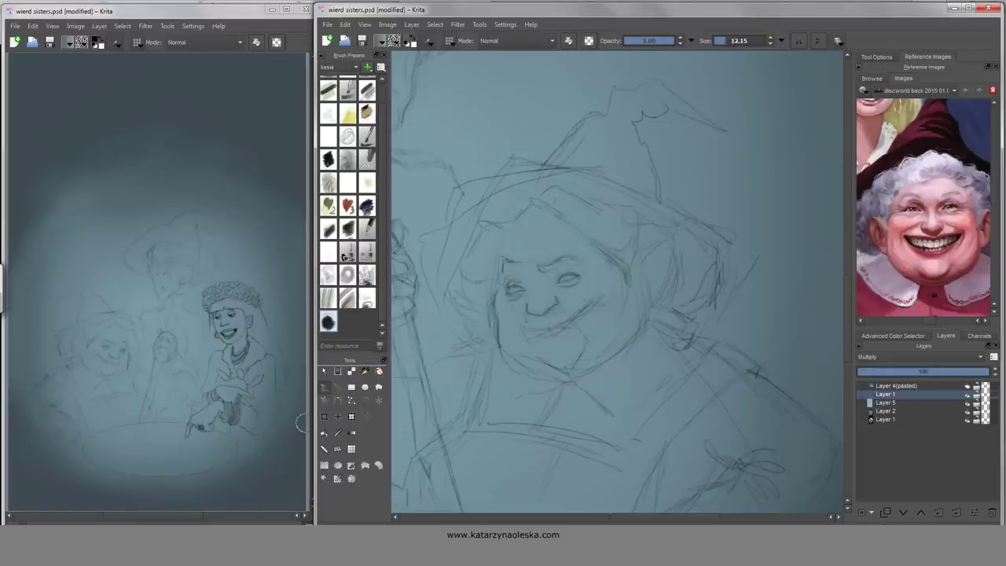
left_click_drag(561, 281, 568, 276)
left_click_drag(552, 326, 566, 318)
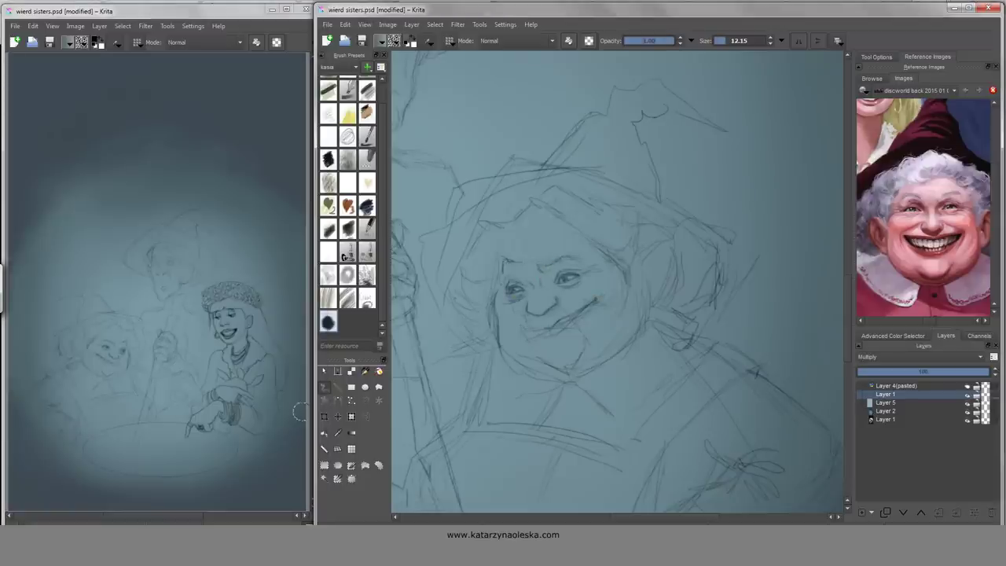
left_click_drag(618, 282, 593, 251)
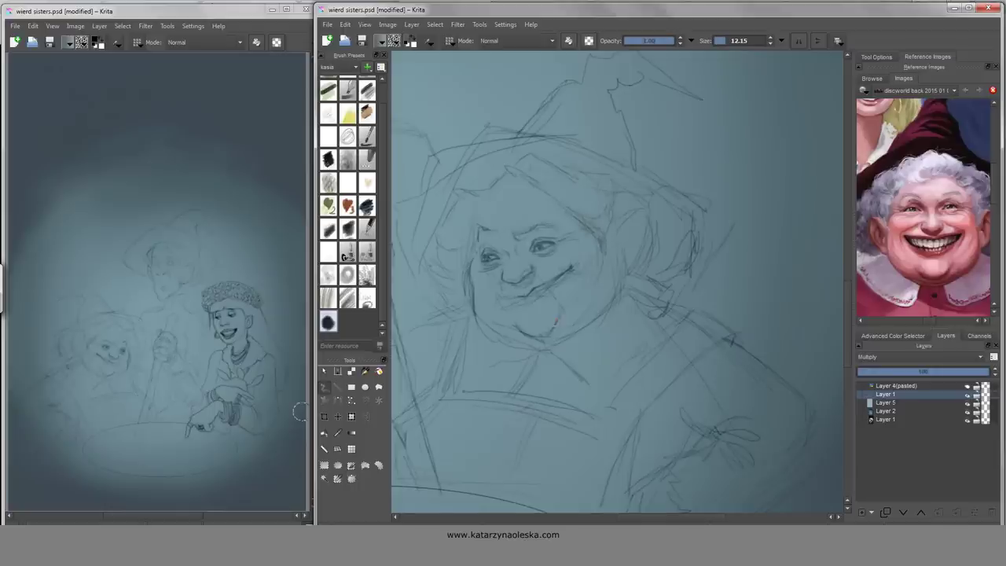
- Strengthen the mouth line and add short hair strokes along the forehead
key("/")
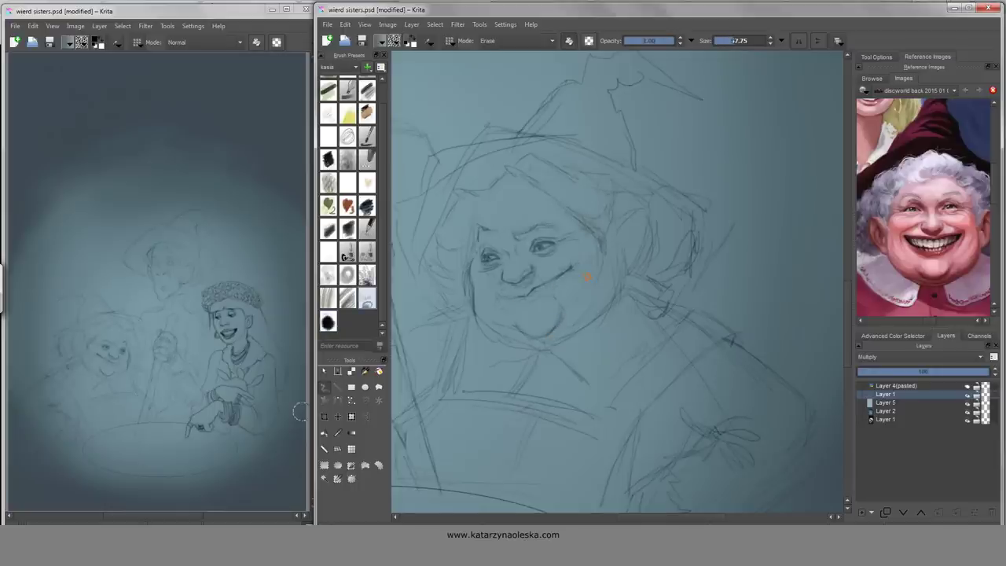
key("/")
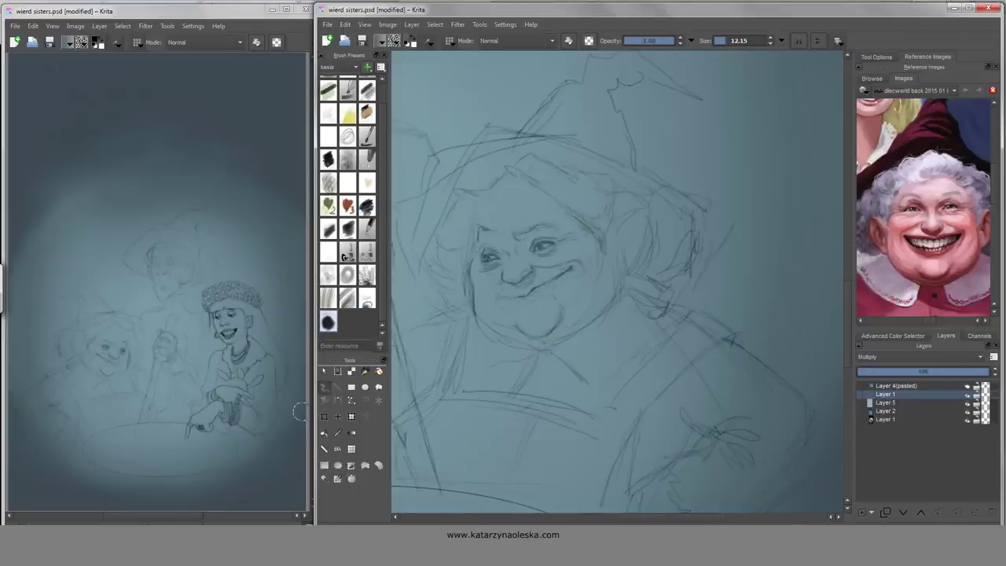
left_click_drag(598, 283, 629, 280)
left_click_drag(528, 294, 553, 294)
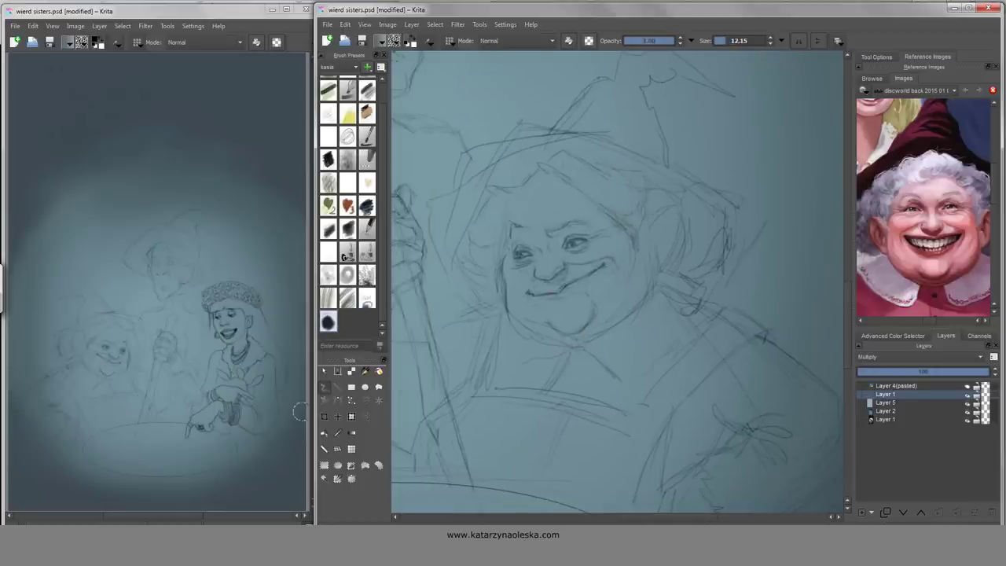
left_click_drag(522, 212, 578, 189)
- Draw a hair curl left of the face and trace the jaw line around the chin
key("e")
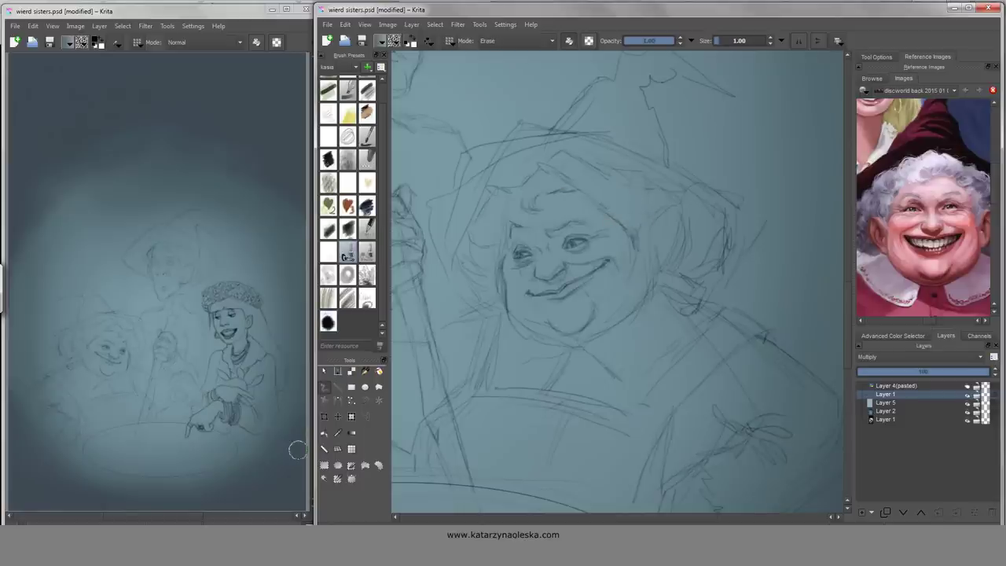
key("e")
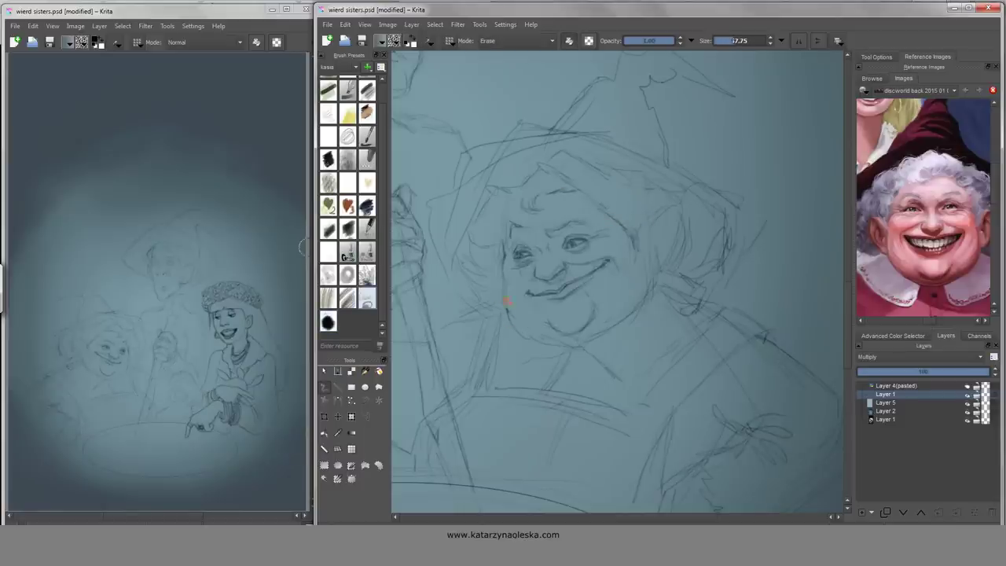
left_click_drag(481, 210, 471, 240)
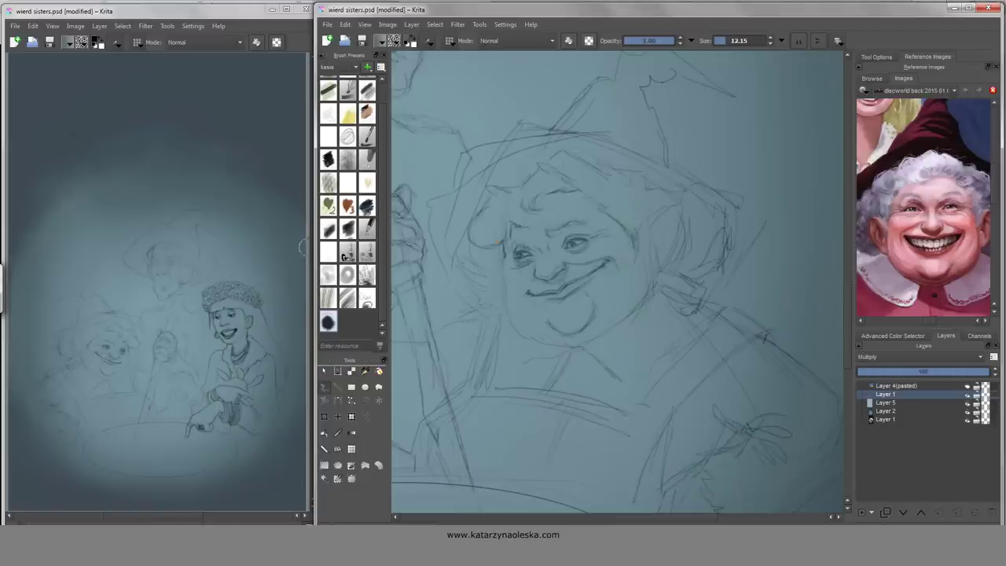
mouse_move(501, 285)
left_mouse_down()
mouse_move(507, 326)
mouse_move(554, 341)
mouse_move(641, 305)
mouse_move(652, 266)
left_mouse_up()
- Erase and lighten sketch lines across the hair, around the ear and cheek, and under the chin
left_click_drag(489, 281, 482, 309)
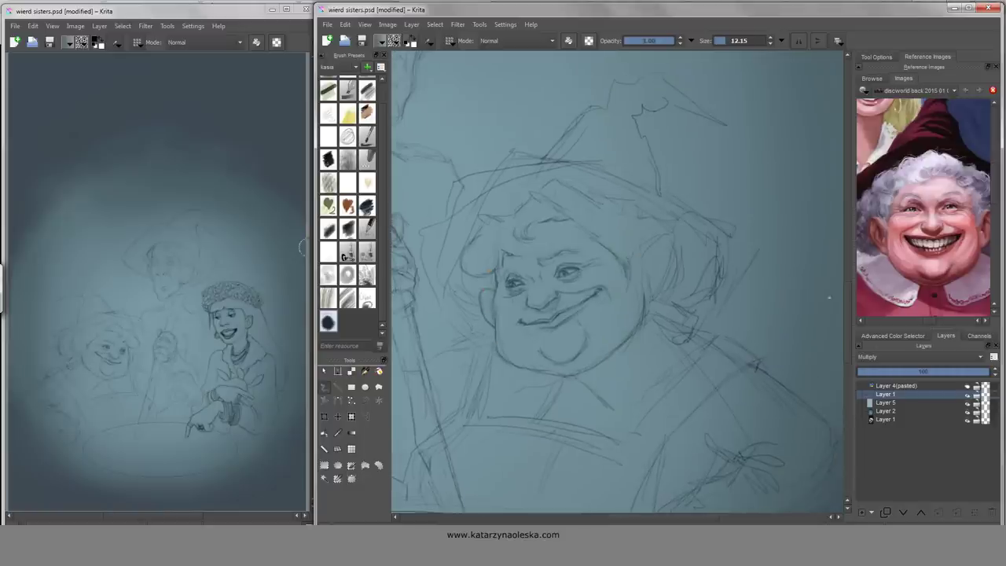
left_click_drag(855, 236, 834, 236)
left_click(367, 299)
left_click_drag(469, 226, 546, 201)
mouse_move(649, 258)
left_mouse_down()
mouse_move(673, 252)
mouse_move(699, 310)
left_mouse_up()
left_click_drag(534, 371, 605, 362)
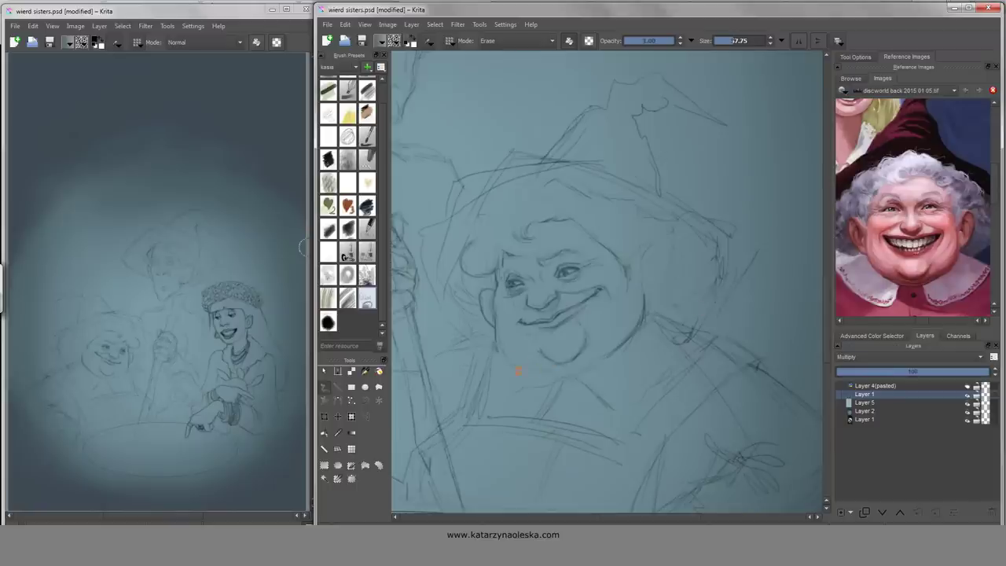
- Darken the chin, left jaw line and right cheek contour with the black round pencil
left_click(328, 322)
left_click_drag(496, 350, 542, 381)
left_click_drag(494, 323, 513, 373)
left_click_drag(585, 377, 612, 366)
left_click_drag(646, 280, 624, 350)
- Undo the jaw strokes, redraw the left jaw and chin darker, and add forehead curls
key("ctrl+z")
key("ctrl+z")
key("ctrl+z")
key("ctrl+z")
key("ctrl+z")
key("ctrl+z")
left_click_drag(491, 334, 508, 362)
left_click_drag(527, 375, 555, 370)
left_click_drag(544, 216, 527, 221)
left_click_drag(519, 202, 507, 234)
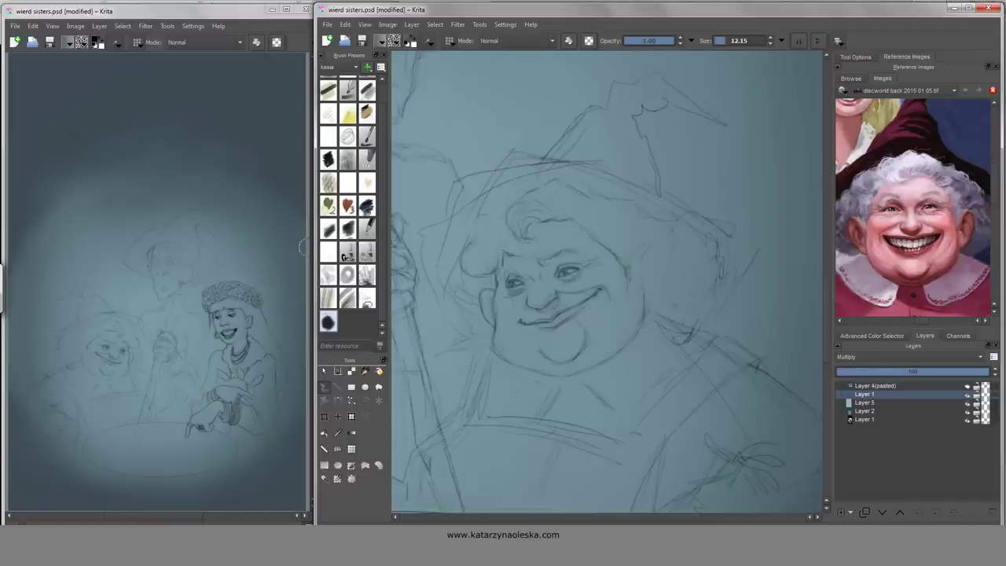
- Sketch an ear on the right of the face, erase it, and redraw it lighter
left_click_drag(303, 248, 281, 275)
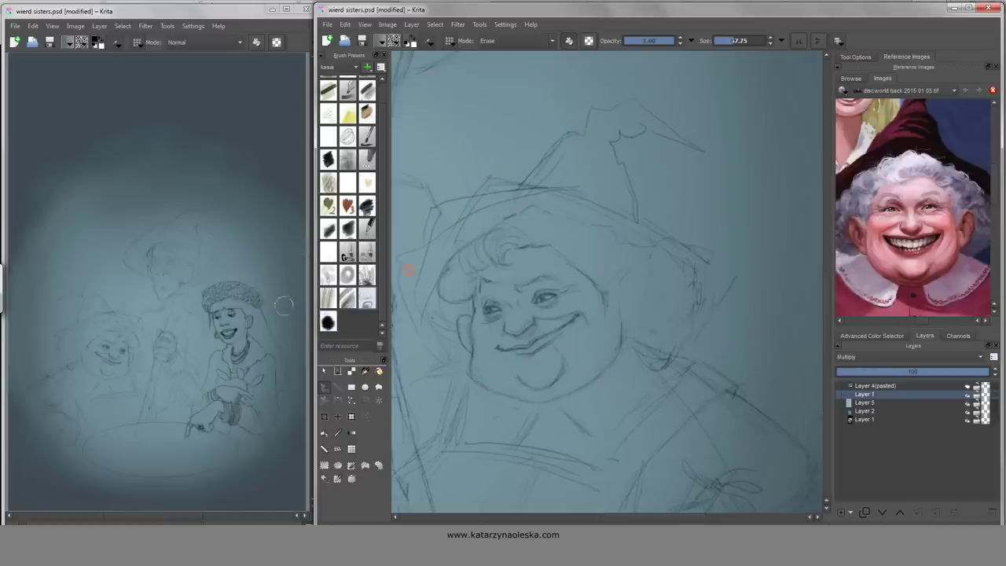
left_click_drag(621, 330, 640, 317)
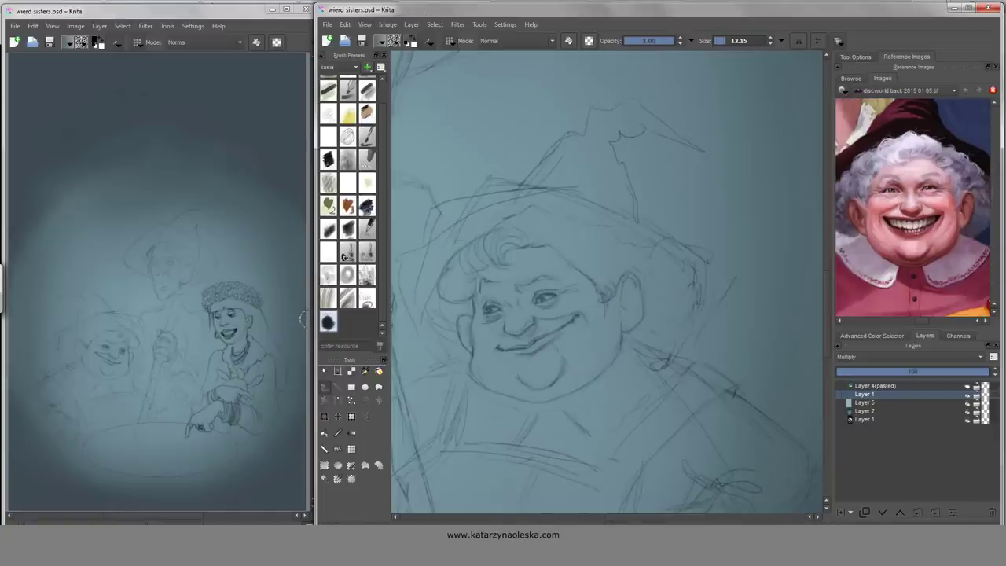
key("e")
left_click_drag(625, 279, 639, 330)
key("e")
mouse_move(582, 267)
left_mouse_down()
mouse_move(646, 306)
mouse_move(627, 330)
left_mouse_up()
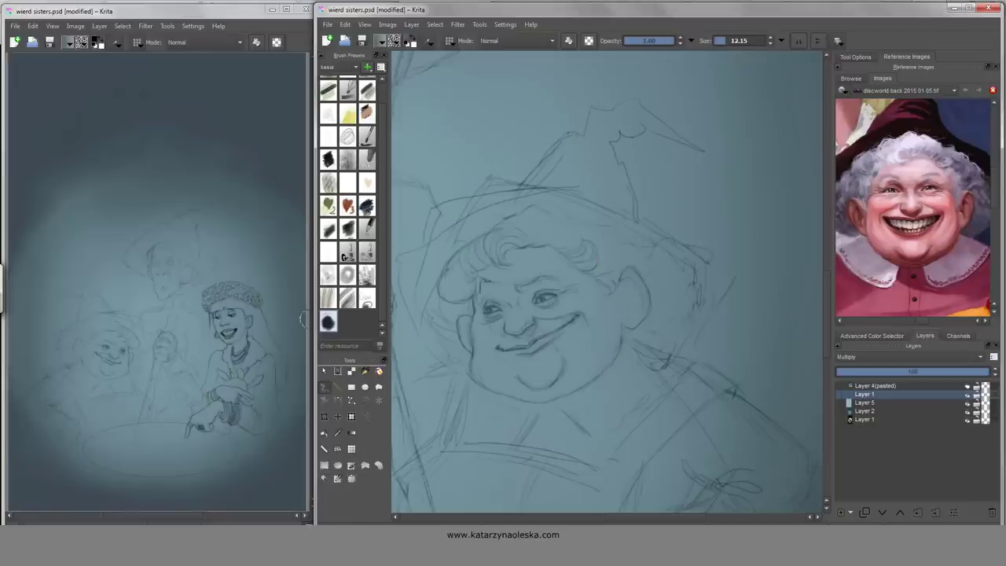
- Darken both eyebrows and strengthen the left side of the face
left_click_drag(583, 236, 571, 227)
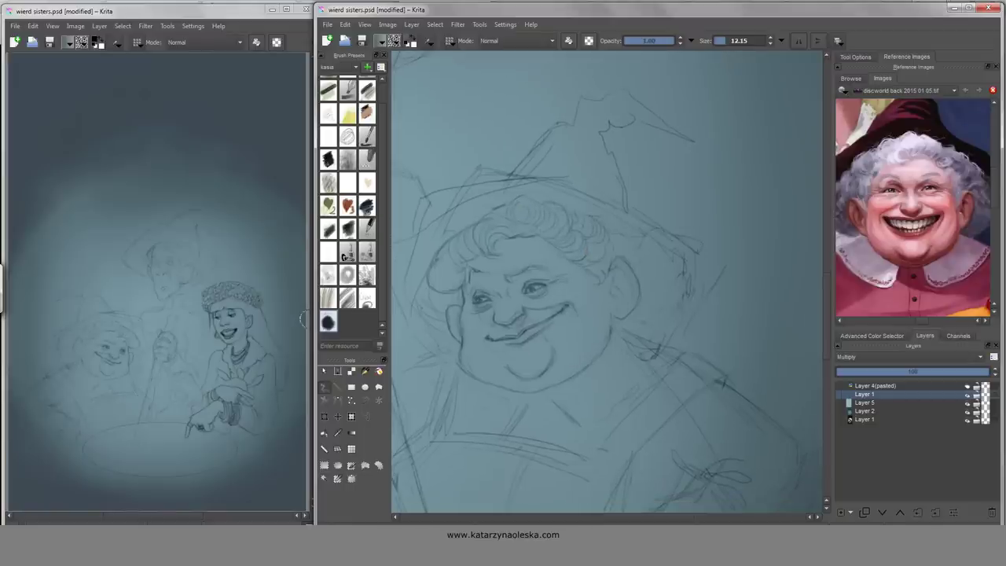
left_click_drag(429, 350, 482, 341)
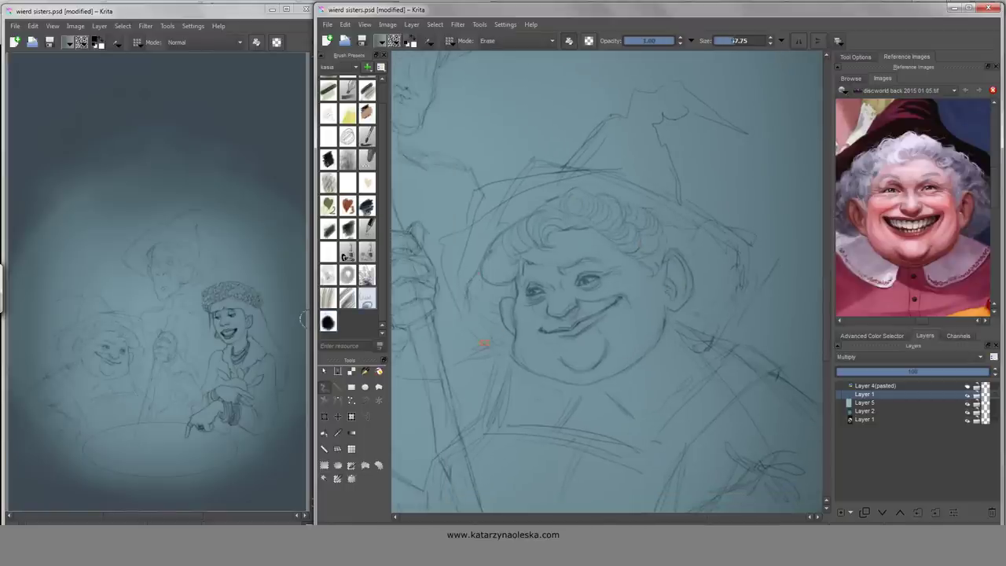
left_click_drag(521, 269, 542, 264)
mouse_move(567, 267)
left_mouse_down()
mouse_move(598, 263)
mouse_move(598, 291)
left_mouse_up()
left_click_drag(476, 290, 464, 342)
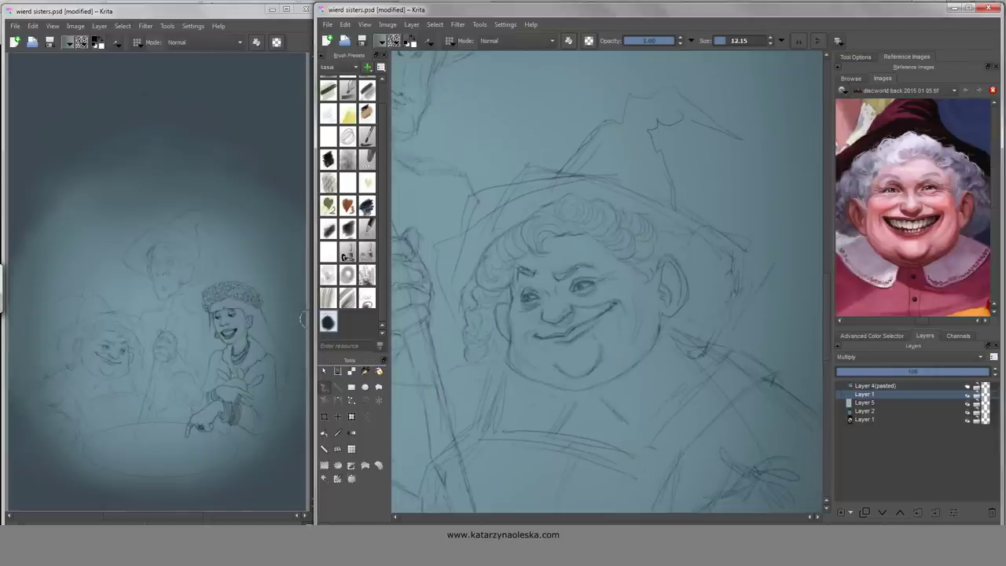
- Erase the stray lines near the ear
key("e")
left_click_drag(491, 276, 436, 264)
left_click_drag(636, 337, 657, 346)
left_click_drag(401, 429, 480, 346)
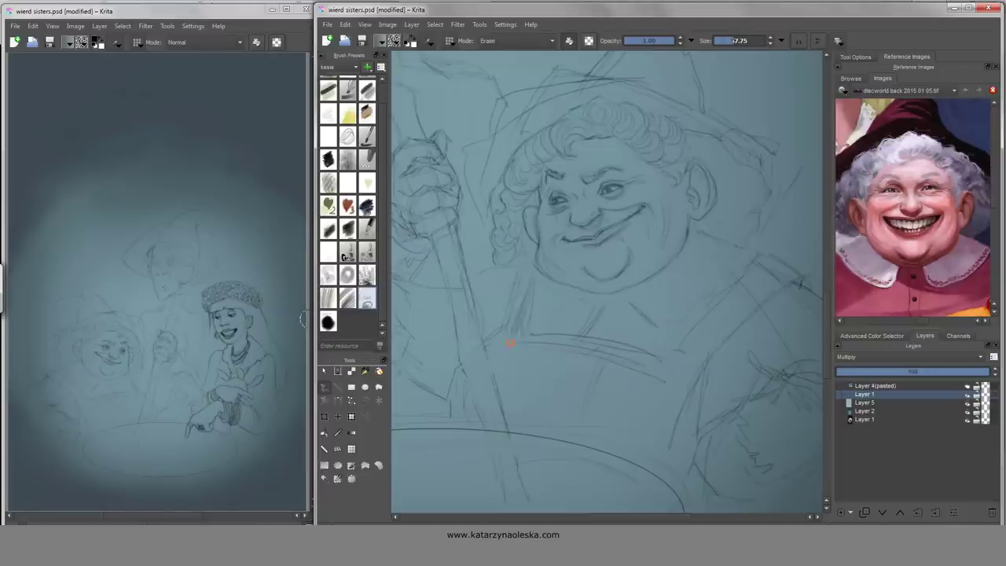
- Add strokes near the left cheek and curls along the left side of the hair
key("e")
left_click_drag(510, 259, 502, 325)
mouse_move(524, 332)
left_mouse_down()
mouse_move(539, 269)
mouse_move(508, 275)
mouse_move(500, 331)
left_mouse_up()
left_click_drag(498, 289, 503, 307)
left_click_drag(484, 214, 466, 245)
left_click_drag(500, 198, 471, 226)
left_click_drag(466, 243, 454, 299)
left_click_drag(458, 300, 453, 317)
left_click_drag(456, 318, 451, 283)
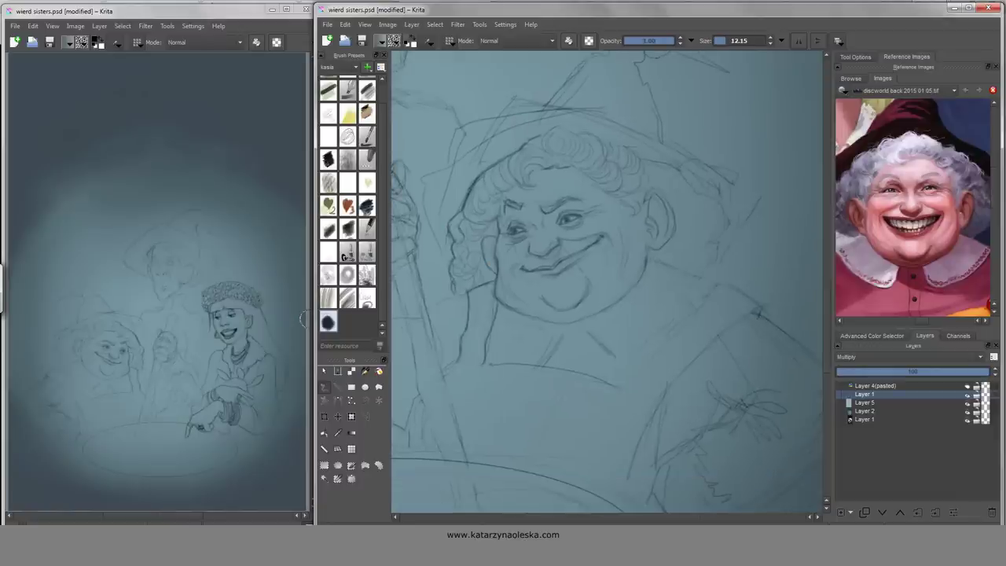
- Outline the top of the hair, add hair lines down by the ear, and lighten the hat-brim line
left_click_drag(597, 283, 519, 313)
mouse_move(465, 165)
left_mouse_down()
mouse_move(557, 183)
mouse_move(643, 268)
left_mouse_up()
left_click_drag(594, 220, 564, 239)
left_click_drag(574, 197, 582, 215)
left_click_drag(595, 278, 620, 294)
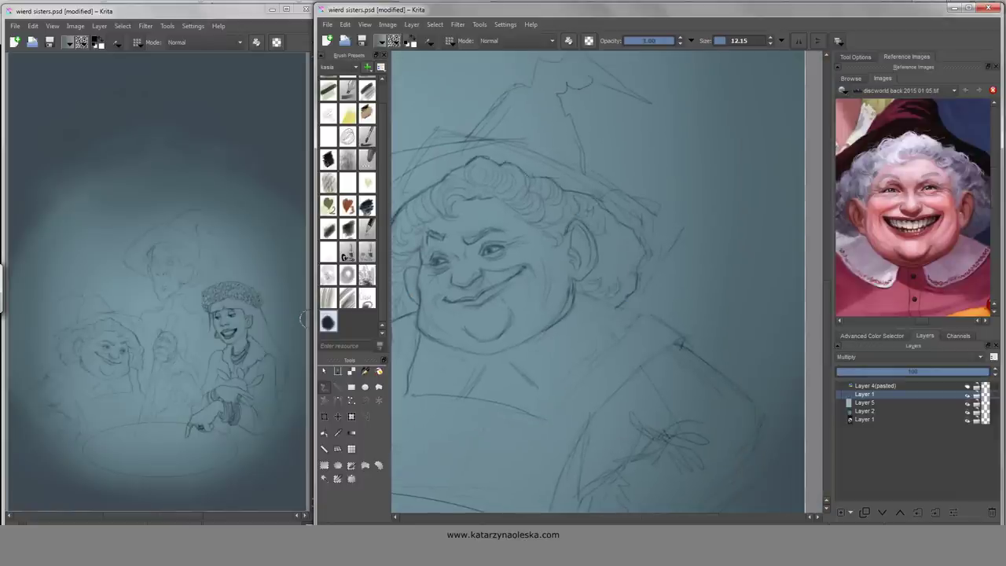
left_click_drag(550, 275, 617, 307)
key("e")
left_click_drag(532, 168, 585, 165)
key("e")
- Redraw the jaw and right face contour, then lighten strokes near the chin
left_click_drag(445, 322, 427, 244)
mouse_move(605, 283)
left_mouse_down()
mouse_move(582, 259)
mouse_move(504, 235)
left_mouse_up()
left_click_drag(668, 221, 653, 286)
mouse_move(551, 323)
left_mouse_down()
mouse_move(636, 314)
mouse_move(672, 201)
left_mouse_up()
key("e")
left_click_drag(652, 283, 621, 340)
key("bracketleft")
key("bracketleft")
key("bracketleft")
- Sketch the hat's upper edge, tip, hook and crease, then lighten its left edge and hook lines
key("e")
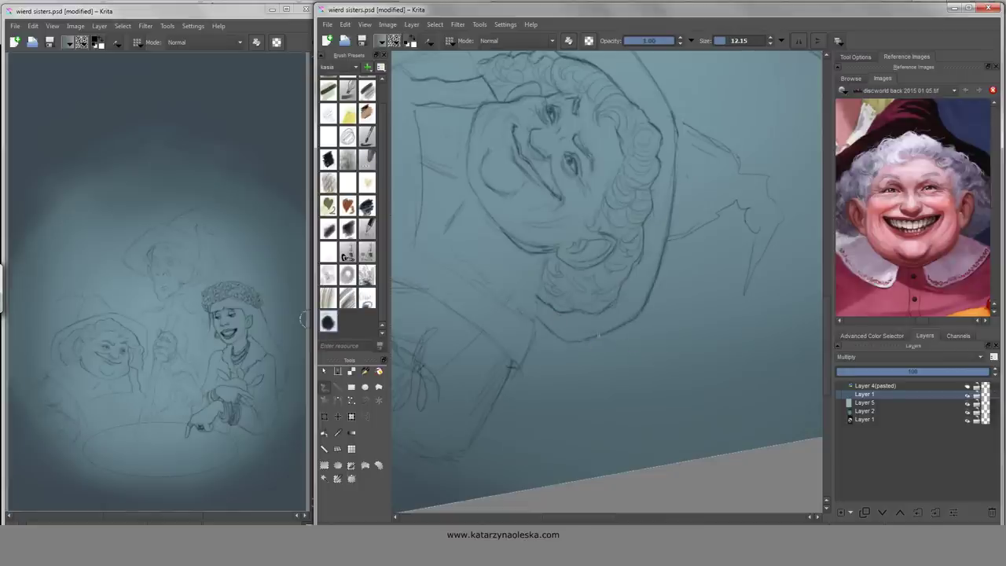
key("5")
left_click_drag(567, 250, 630, 213)
mouse_move(632, 326)
left_mouse_down()
mouse_move(612, 258)
mouse_move(642, 244)
mouse_move(691, 256)
left_mouse_up()
key("e")
left_click_drag(569, 254, 535, 279)
left_click_drag(609, 273, 695, 264)
key("e")
- Draw the witch's shoulder line
scroll(607, 283, "down", 6)
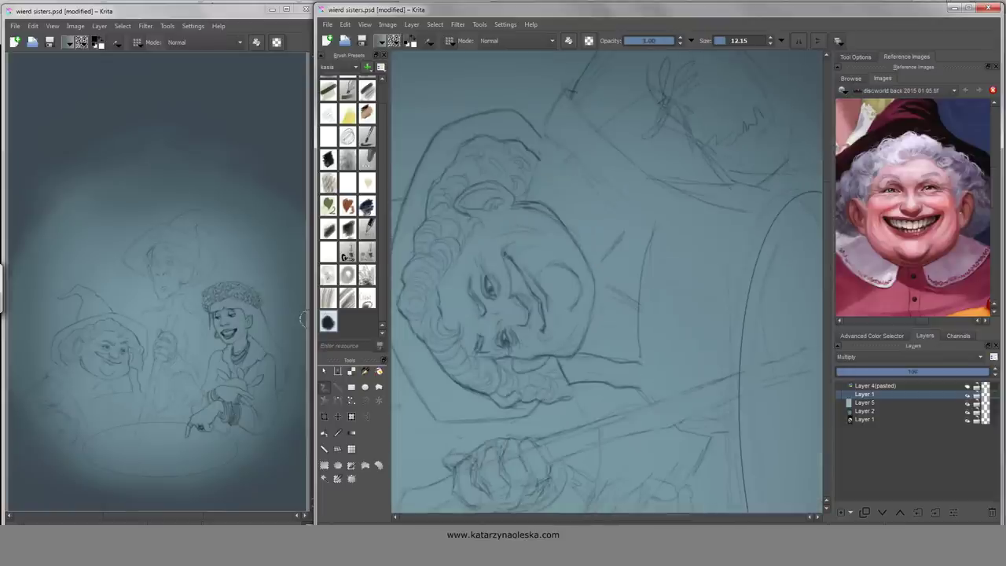
key("5")
scroll(607, 283, "down", 2)
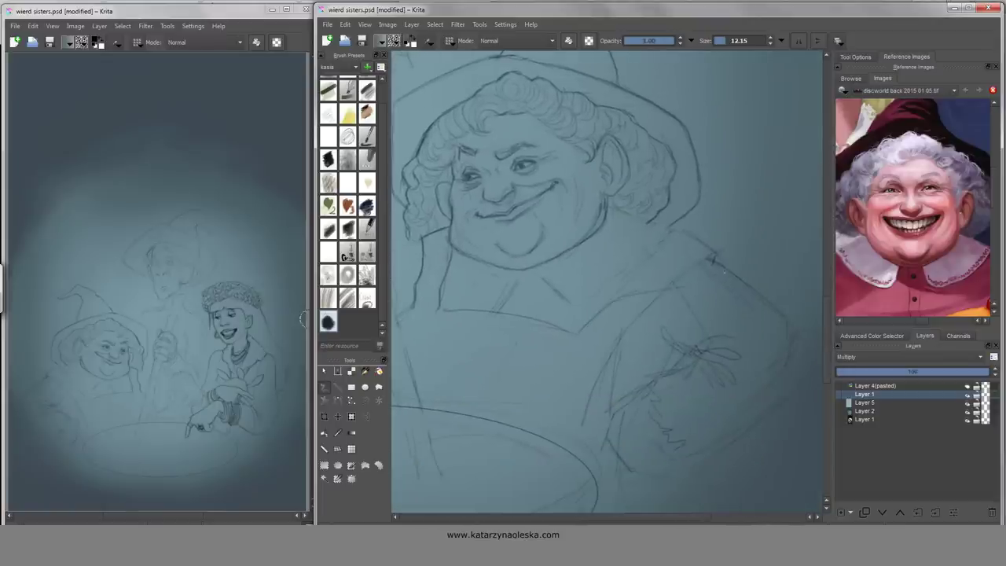
mouse_move(712, 258)
left_mouse_down()
mouse_move(758, 292)
mouse_move(621, 337)
left_mouse_up()
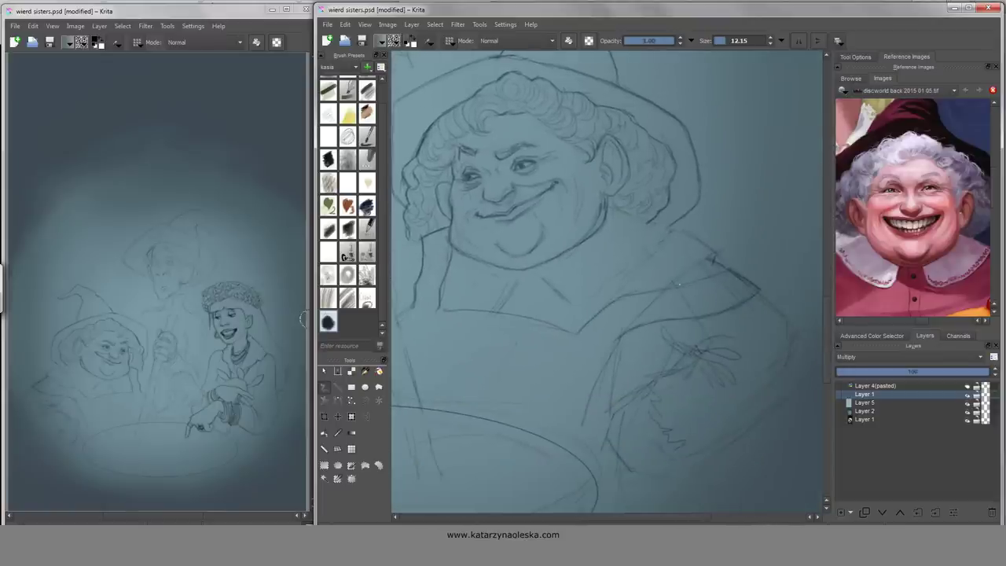
key("e")
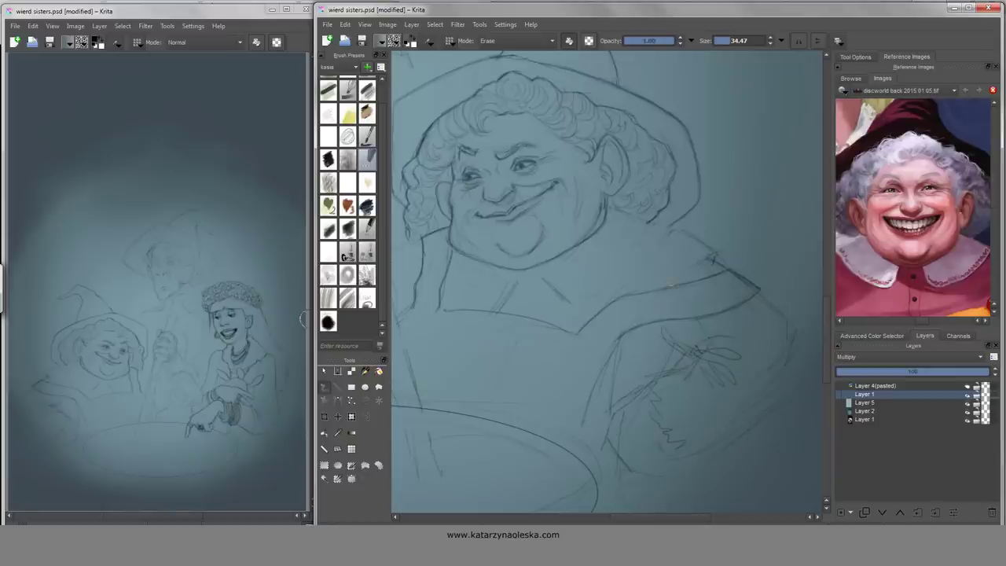
key("e")
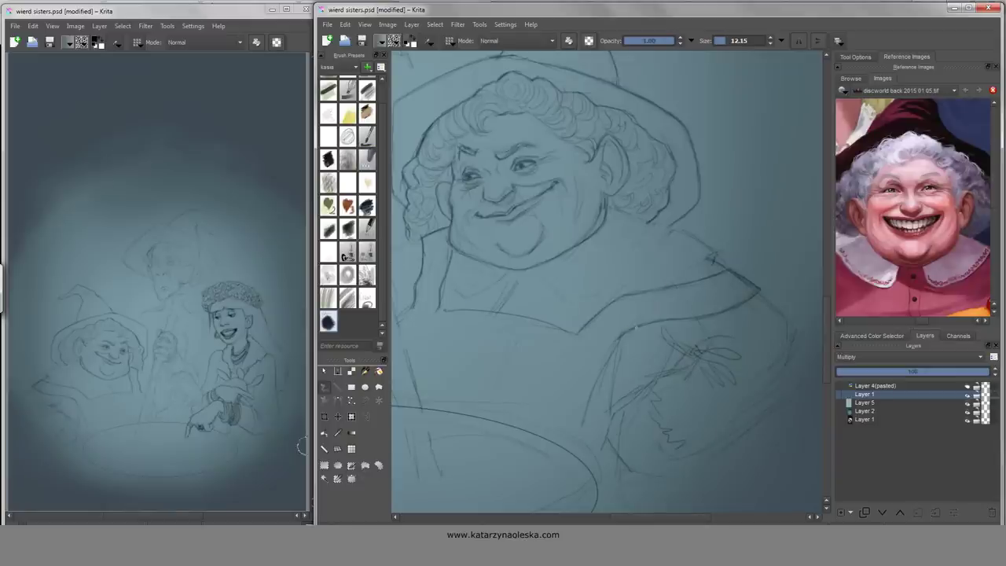
- Rework the stirring stick's lines
left_click_drag(393, 228, 495, 228)
mouse_move(519, 425)
left_mouse_down()
mouse_move(519, 338)
mouse_move(560, 357)
left_mouse_up()
key("e")
key("e")
left_click_drag(528, 217, 565, 350)
left_click_drag(488, 157, 507, 225)
key("e")
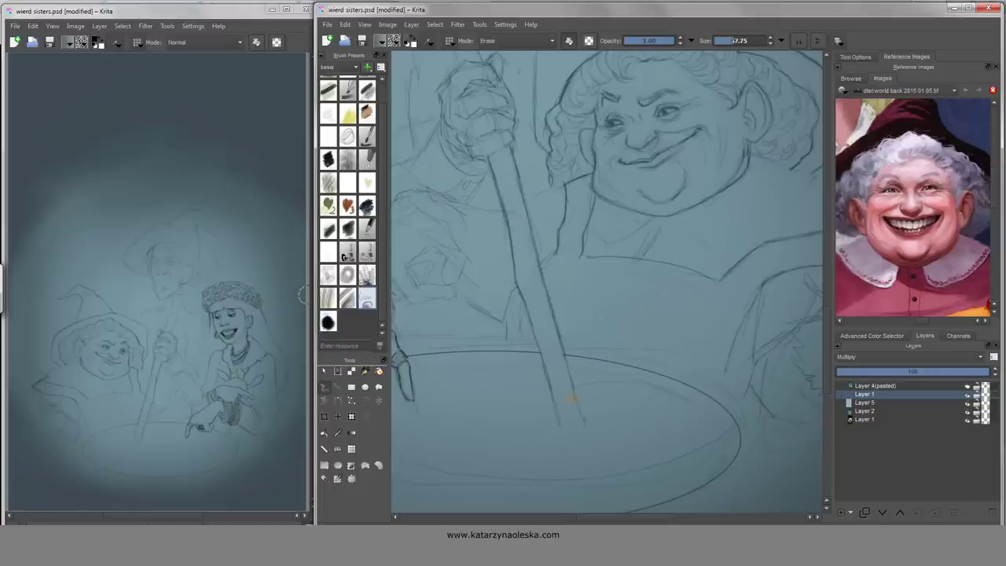
key("e")
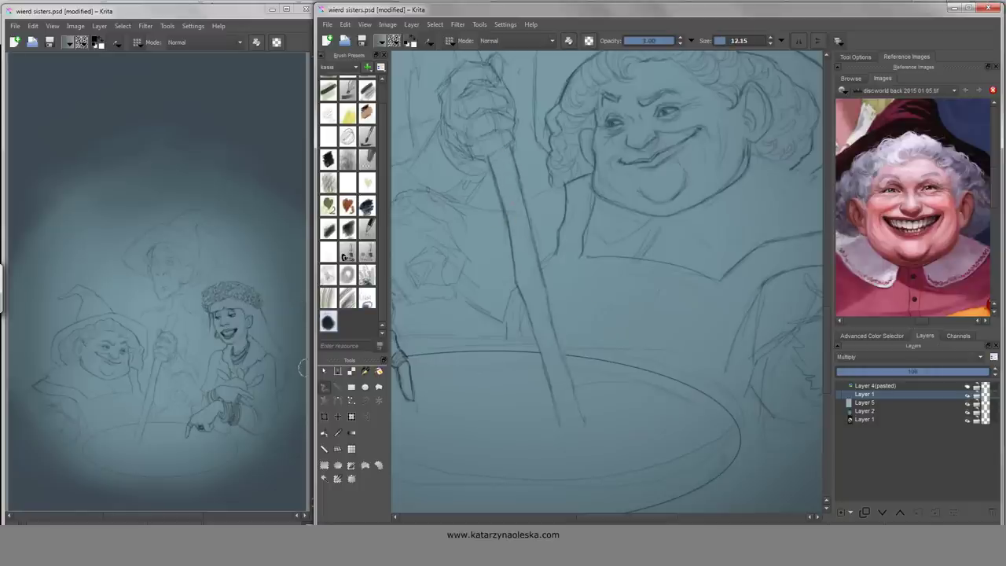
- Add small pencil marks near the collar and short strokes beside the staff
left_click_drag(606, 283, 558, 314)
left_click_drag(695, 252, 711, 268)
left_click_drag(717, 196, 728, 200)
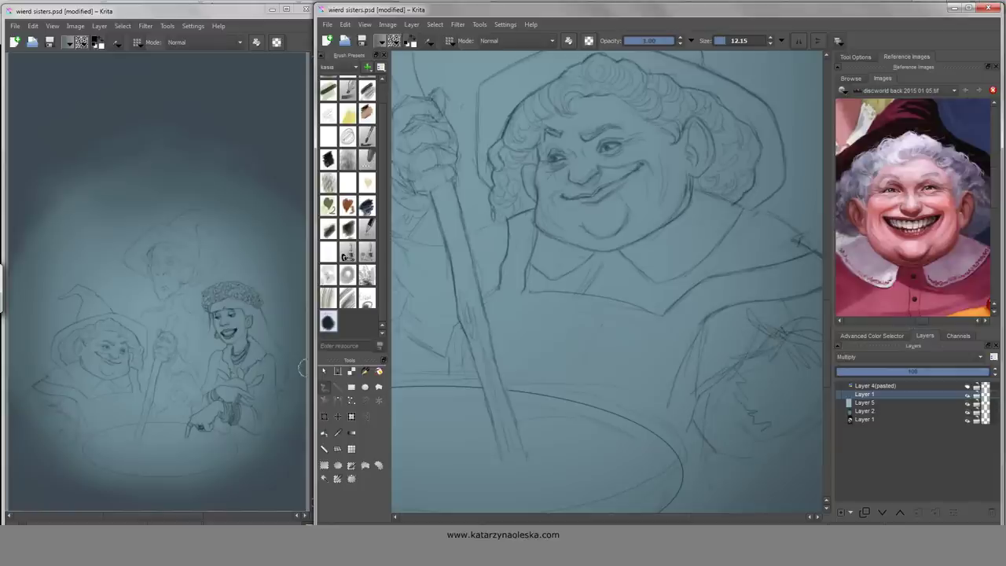
mouse_move(496, 294)
left_mouse_down()
mouse_move(487, 319)
mouse_move(504, 320)
left_mouse_up()
left_click_drag(489, 303, 487, 316)
- Draw a button on the witch's coat
mouse_move(644, 314)
left_mouse_down()
mouse_move(585, 311)
mouse_move(599, 334)
left_mouse_up()
left_click_drag(597, 343, 638, 337)
mouse_move(600, 320)
left_mouse_down()
mouse_move(601, 341)
mouse_move(622, 330)
left_mouse_up()
key("4")
key("5")
mouse_move(647, 389)
left_mouse_down()
mouse_move(592, 343)
mouse_move(714, 314)
mouse_move(658, 343)
left_mouse_up()
- Show the Advanced Color Selector and redraw the fist outline with the black round pencil
key("e")
left_click(327, 321)
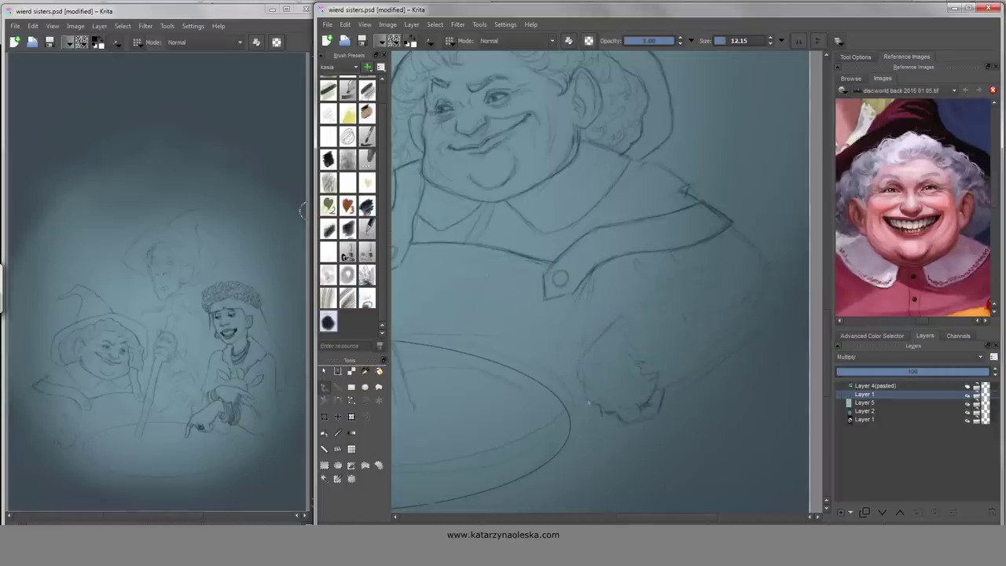
mouse_move(582, 346)
left_mouse_down()
mouse_move(557, 359)
mouse_move(558, 396)
mouse_move(539, 407)
mouse_move(585, 367)
mouse_move(593, 375)
left_mouse_up()
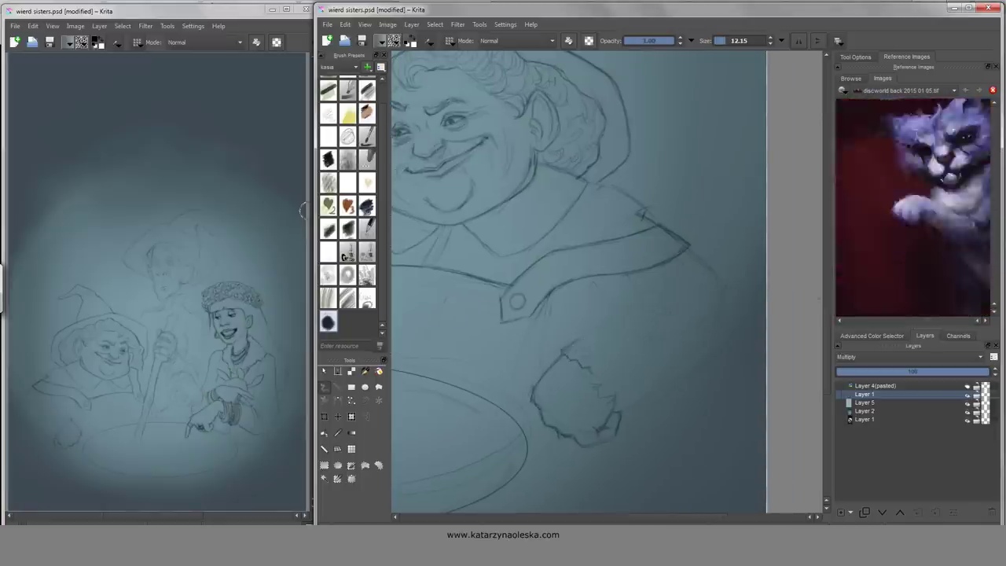
left_click(872, 335)
left_click_drag(596, 382, 622, 389)
left_click_drag(578, 337, 612, 320)
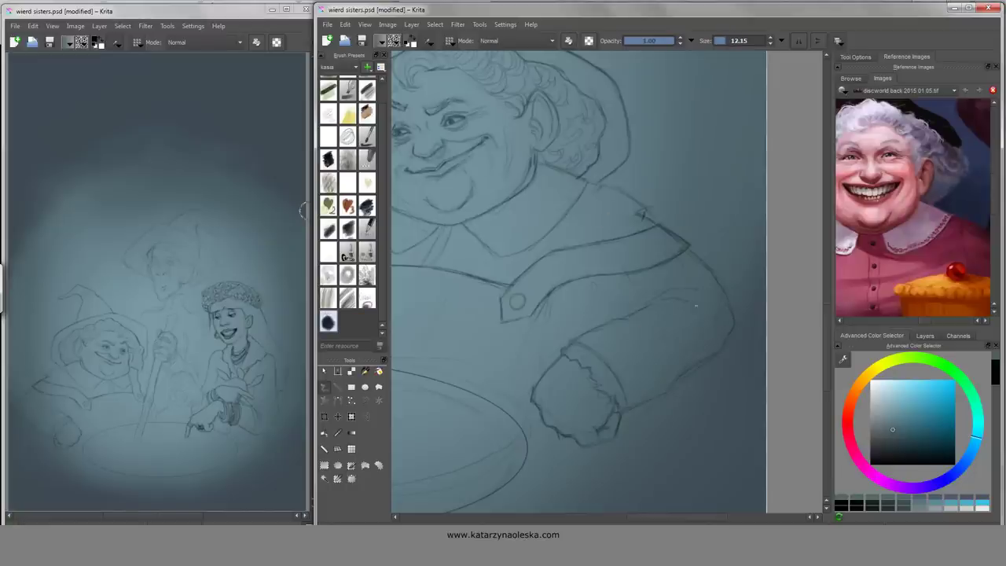
- Add a line along the witch's arm and strokes around the fist
mouse_move(645, 281)
left_mouse_down()
mouse_move(634, 292)
mouse_move(669, 301)
left_mouse_up()
key("e")
key("e")
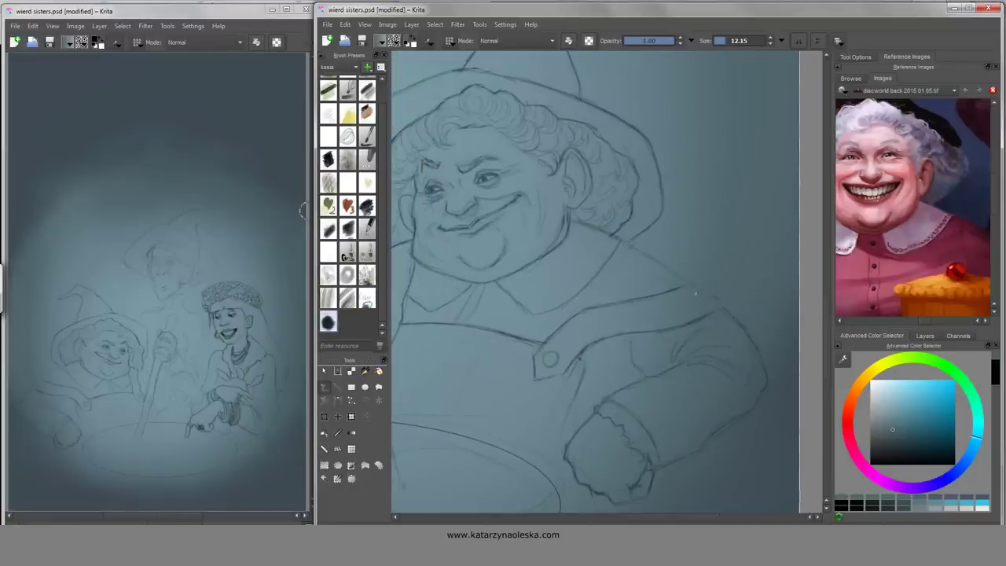
left_click_drag(722, 303, 786, 216)
mouse_move(646, 307)
left_mouse_down()
mouse_move(638, 342)
mouse_move(652, 288)
left_mouse_up()
mouse_move(652, 379)
left_mouse_down()
mouse_move(684, 361)
mouse_move(651, 390)
left_mouse_up()
- Add strokes near the fist and ringed hand, then firm up the cauldron's top and lower-left rim
left_click_drag(597, 354, 755, 267)
mouse_move(551, 236)
left_mouse_down()
mouse_move(488, 266)
mouse_move(471, 340)
left_mouse_up()
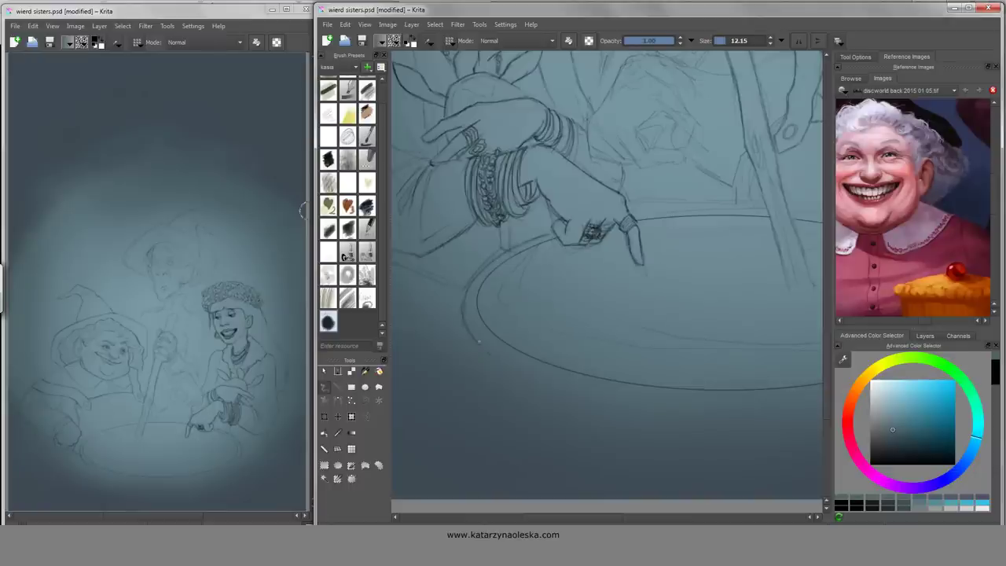
mouse_move(656, 212)
left_mouse_down()
mouse_move(742, 210)
mouse_move(574, 220)
mouse_move(535, 330)
left_mouse_up()
left_click_drag(421, 385, 408, 431)
left_click_drag(440, 346, 420, 387)
left_click_drag(475, 299, 465, 312)
left_click_drag(687, 396, 663, 379)
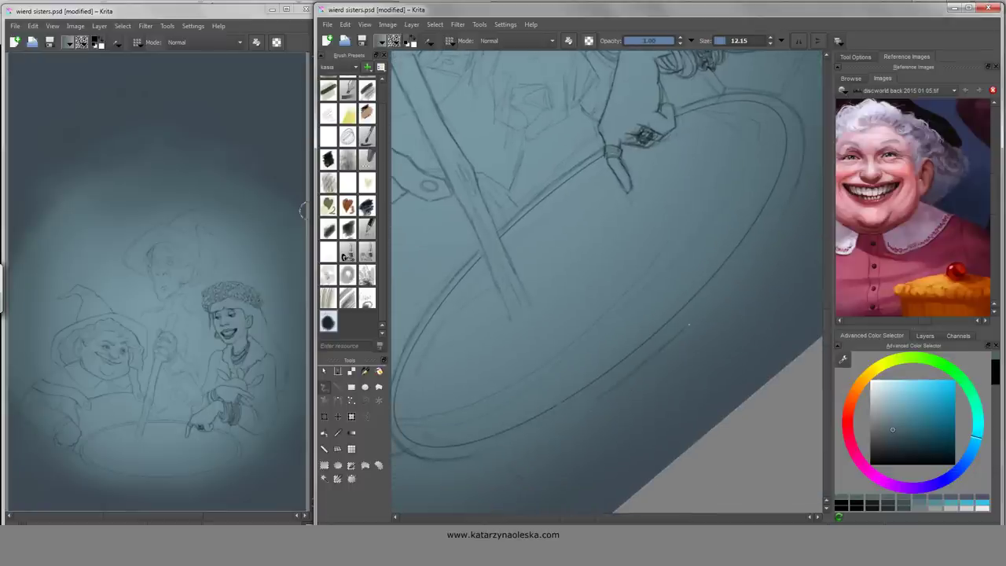
- Level the canvas view and add a line along the rim's inner edge
key("5")
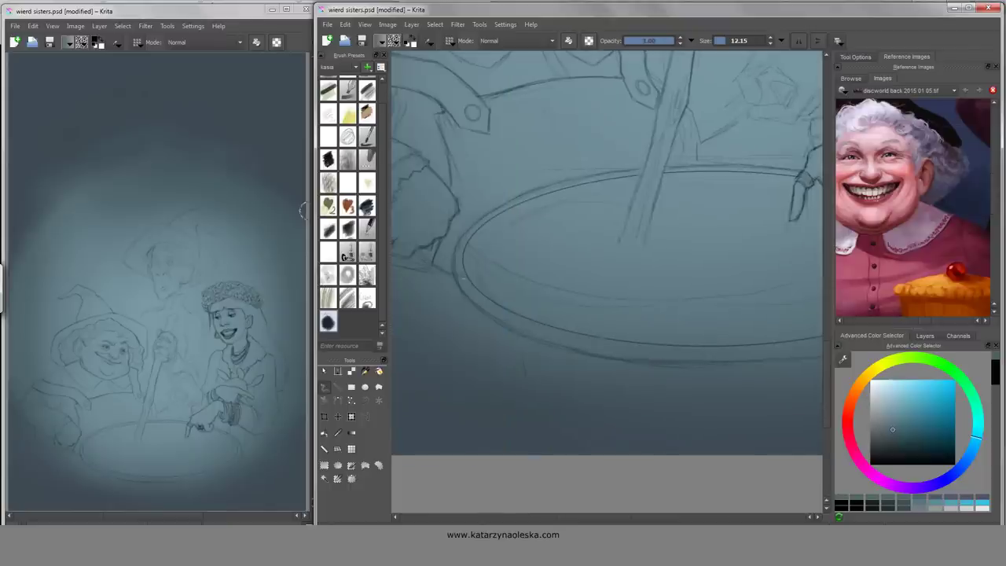
left_click_drag(568, 213, 618, 202)
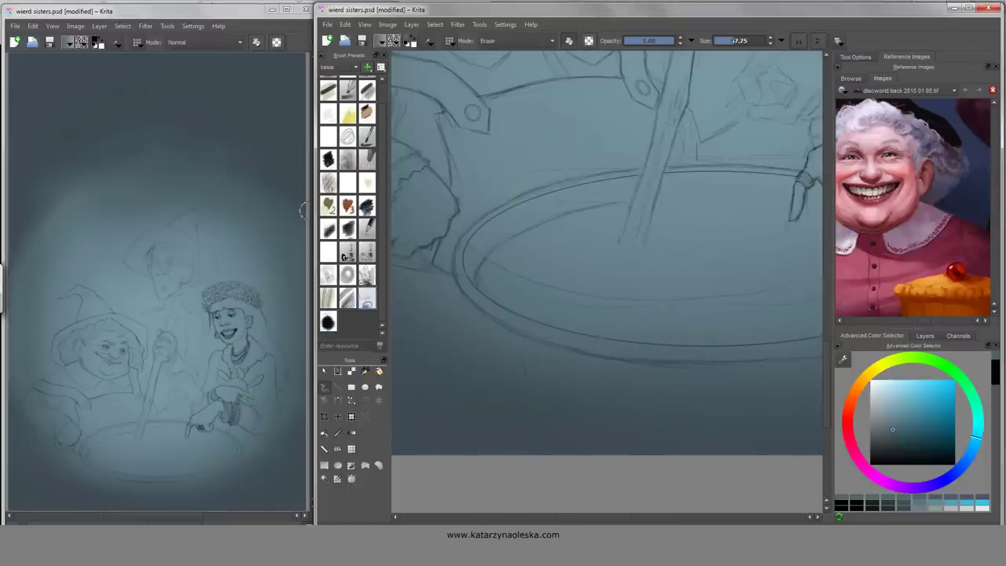
left_click_drag(522, 287, 466, 288)
mouse_move(702, 196)
left_mouse_down()
mouse_move(611, 196)
mouse_move(729, 220)
mouse_move(612, 177)
left_mouse_up()
- With the view mirrored, draw lines and splashes across the cauldron's brew
key("m")
mouse_move(613, 236)
left_mouse_down()
mouse_move(567, 217)
mouse_move(613, 248)
left_mouse_up()
left_click_drag(602, 259, 691, 258)
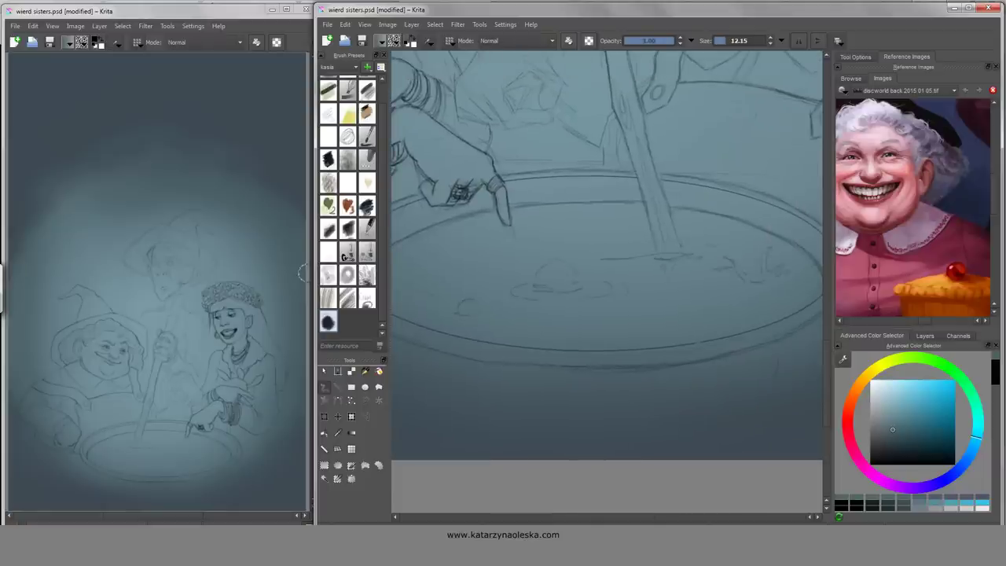
left_click_drag(614, 236, 566, 237)
left_click_drag(659, 260, 717, 281)
left_click_drag(565, 237, 613, 236)
left_click_drag(537, 279, 548, 270)
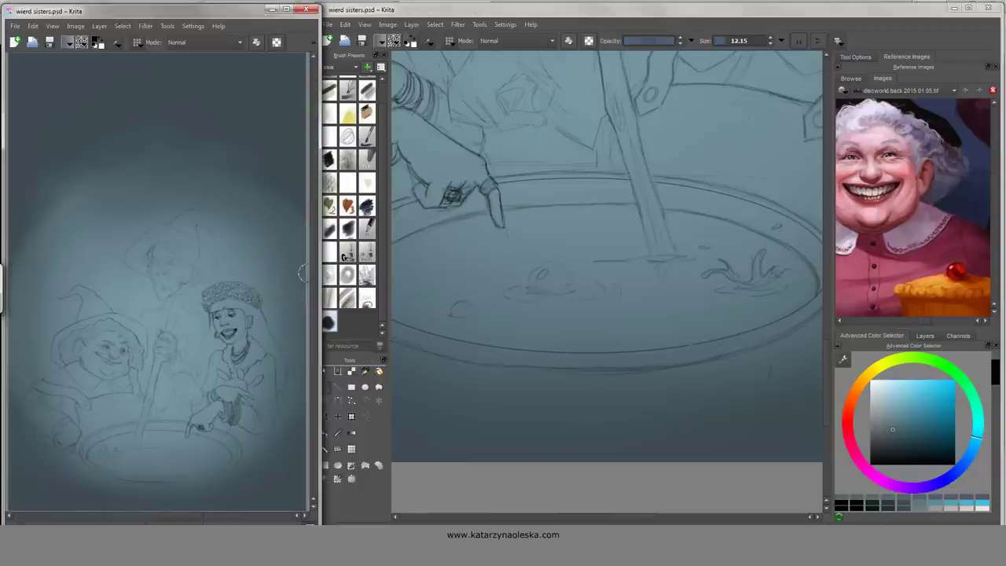
- Draw small bubbles and ripples in the brew
left_click(296, 492)
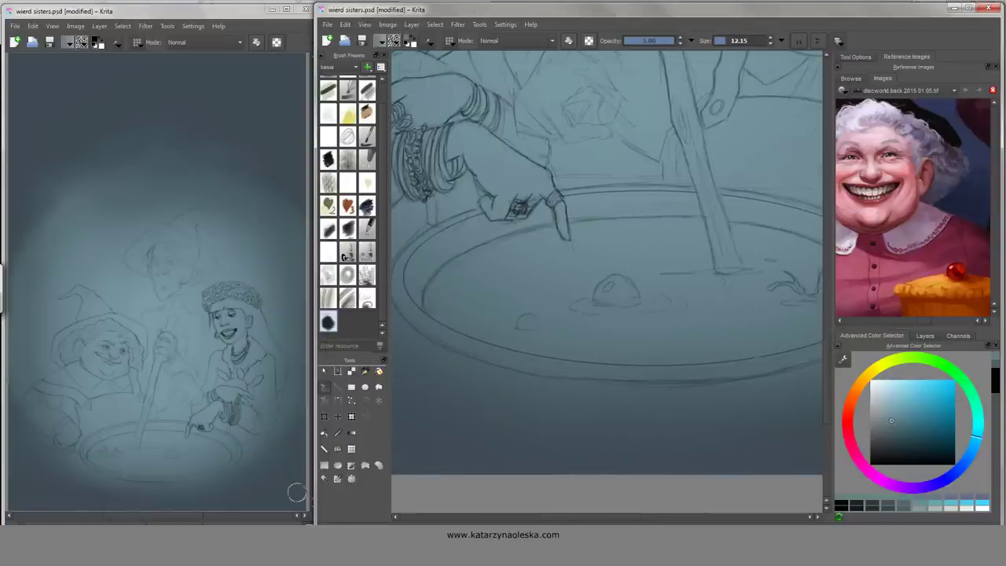
left_click_drag(566, 296, 591, 296)
left_click_drag(615, 305, 639, 303)
mouse_move(524, 328)
left_mouse_down()
mouse_move(541, 316)
mouse_move(538, 334)
left_mouse_up()
left_click_drag(543, 299, 550, 291)
- Strengthen the outline of the stirring stick
mouse_move(658, 292)
left_mouse_down()
mouse_move(681, 294)
mouse_move(554, 292)
mouse_move(527, 430)
left_mouse_up()
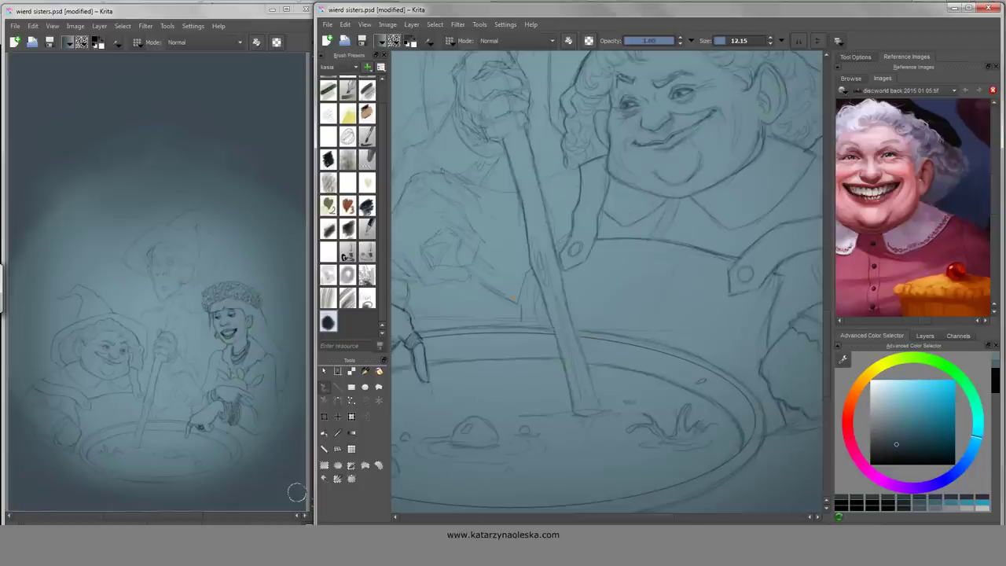
mouse_move(560, 266)
left_mouse_down()
mouse_move(600, 409)
mouse_move(691, 497)
left_mouse_up()
left_click_drag(492, 286, 461, 353)
left_click_drag(459, 362, 496, 338)
left_click_drag(486, 355, 503, 335)
- Sketch the hand holding the stirring stick with fingers curled into a loop
left_click_drag(605, 283, 550, 235)
left_click_drag(482, 239, 492, 264)
mouse_move(487, 258)
left_mouse_down()
mouse_move(518, 281)
mouse_move(506, 258)
left_mouse_up()
mouse_move(511, 226)
left_mouse_down()
mouse_move(503, 261)
mouse_move(536, 233)
mouse_move(542, 246)
mouse_move(500, 247)
mouse_move(464, 205)
mouse_move(505, 246)
left_mouse_up()
key("slash")
key("slash")
- Redraw the fingers gripping the stick, with the view rotated so the stick stands upright
left_click_drag(518, 253, 549, 275)
left_click_drag(566, 208, 560, 256)
left_click_drag(492, 241, 486, 267)
left_click_drag(510, 264, 516, 285)
mouse_move(492, 216)
left_mouse_down()
mouse_move(484, 237)
mouse_move(491, 226)
left_mouse_up()
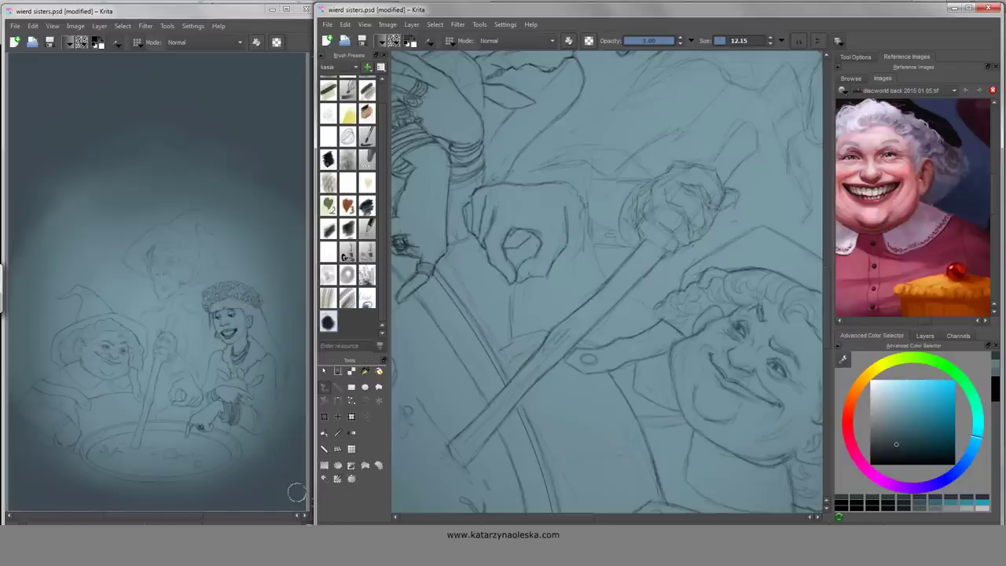
key("5")
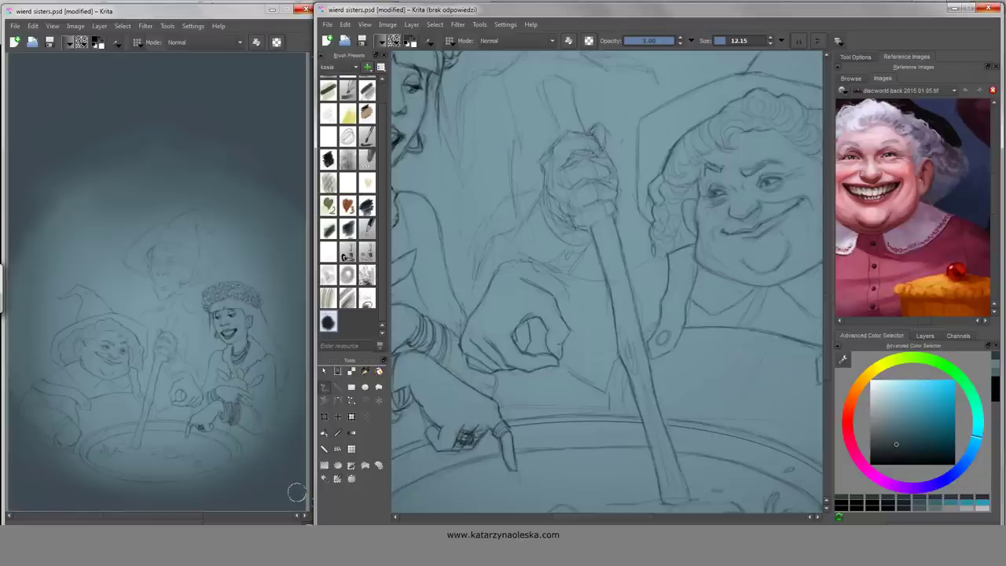
left_click_drag(550, 275, 440, 221)
left_click_drag(508, 302, 490, 349)
- Darken the apron strap and draw vertical fold lines below it
left_click_drag(563, 274, 692, 294)
left_click_drag(734, 309, 751, 313)
left_click_drag(588, 323, 580, 355)
left_click_drag(627, 285, 594, 360)
left_click_drag(643, 319, 632, 357)
mouse_move(673, 292)
left_mouse_down()
mouse_move(647, 364)
mouse_move(665, 358)
mouse_move(711, 387)
left_mouse_up()
left_click_drag(735, 350, 731, 383)
mouse_move(575, 276)
left_mouse_down()
mouse_move(563, 305)
mouse_move(505, 352)
left_mouse_up()
- Add more fold strokes and erase to lighten the rightmost apron folds
left_click_drag(737, 311, 715, 376)
key("e")
left_click_drag(720, 337, 712, 388)
left_click_drag(745, 320, 736, 376)
key("slash")
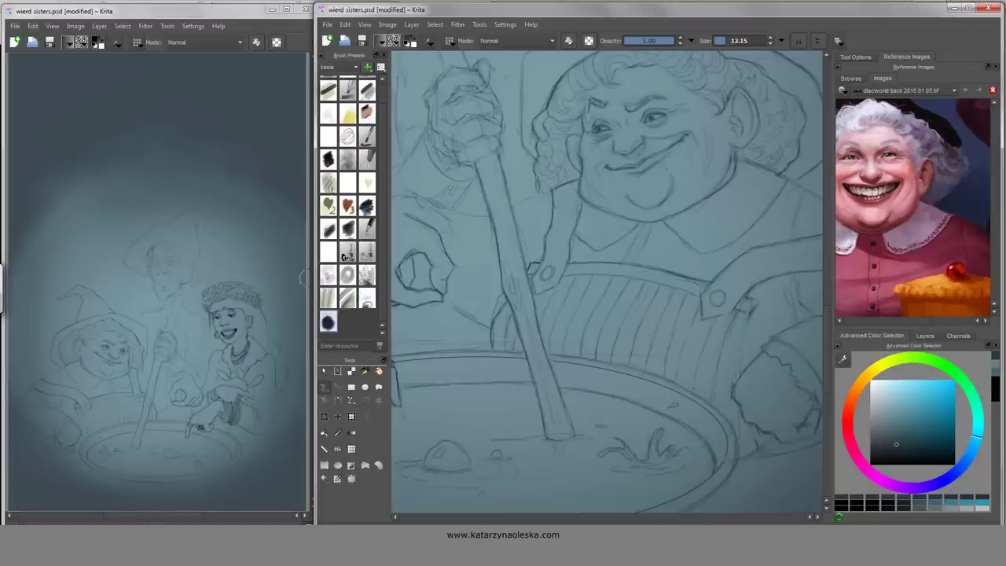
- Darken the right apron strap
left_click_drag(753, 300, 739, 375)
left_click_drag(758, 420, 755, 443)
left_click_drag(744, 292, 738, 305)
left_click_drag(700, 296, 700, 313)
left_click_drag(701, 313, 715, 317)
- Darken the witch's ear and hair below her hat
scroll(608, 283, "up", 3)
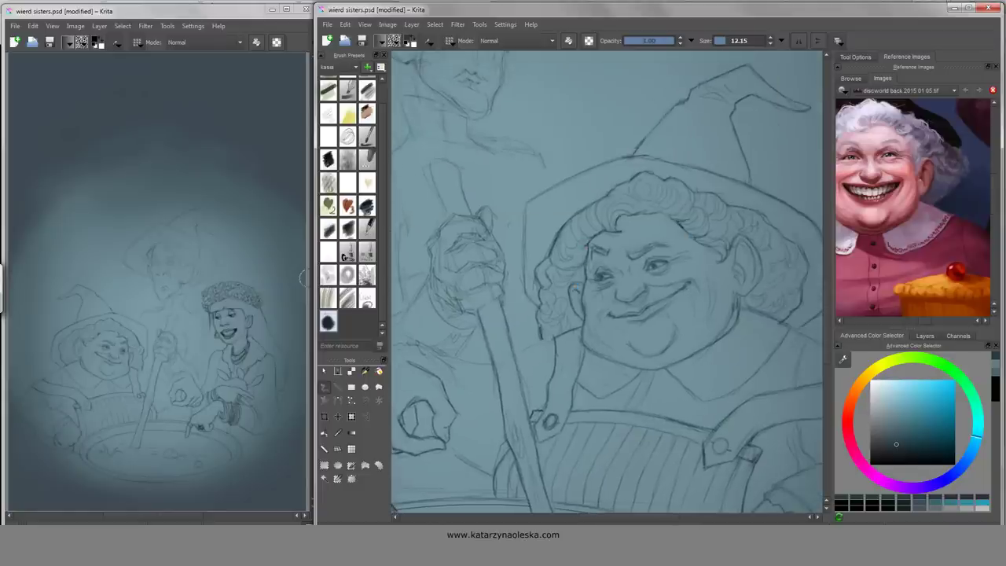
left_click_drag(708, 236, 640, 265)
left_click_drag(736, 302, 736, 314)
left_click_drag(738, 264, 718, 286)
left_click_drag(693, 245, 716, 279)
left_click_drag(668, 325, 686, 317)
mouse_move(695, 291)
left_mouse_down()
mouse_move(668, 348)
mouse_move(675, 344)
left_mouse_up()
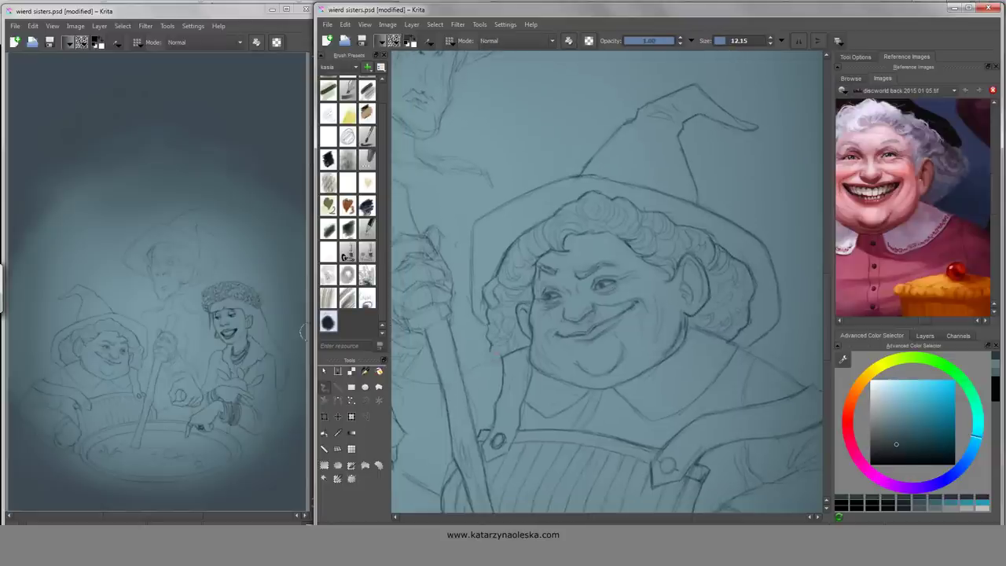
- Add small strokes near the hand and darken the top of the stirring stick
left_click_drag(566, 298, 715, 291)
left_click_drag(444, 317, 491, 338)
left_click_drag(629, 315, 629, 197)
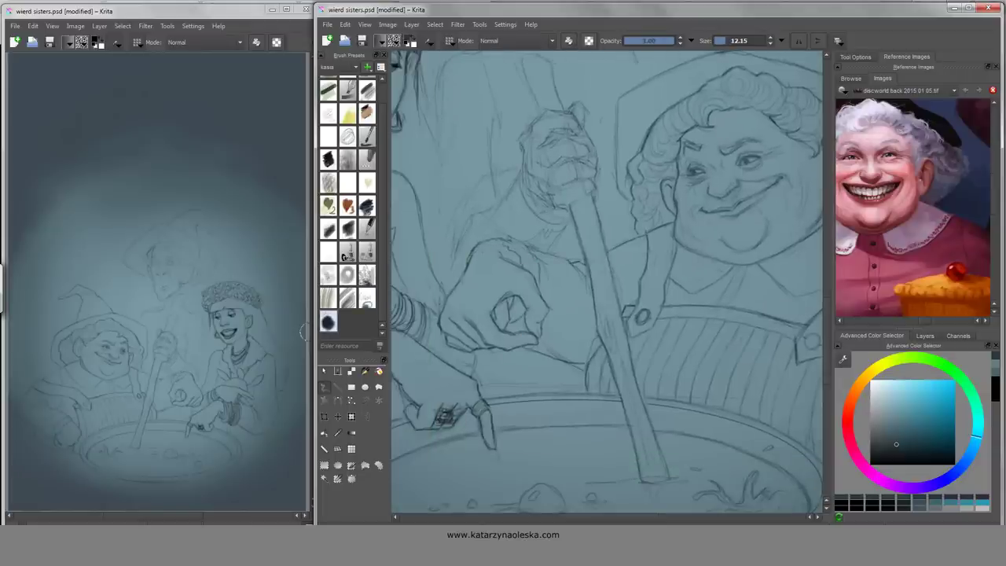
left_click_drag(704, 287, 664, 292)
left_click_drag(598, 236, 647, 405)
left_click_drag(544, 287, 536, 253)
left_click_drag(533, 256, 561, 231)
- Select the flower-crowned girl's head and transform it slightly larger and further right
left_click_drag(550, 275, 716, 298)
mouse_move(437, 305)
left_mouse_down()
mouse_move(460, 177)
mouse_move(437, 305)
left_mouse_up()
key("ctrl+t")
left_click_drag(551, 260, 556, 261)
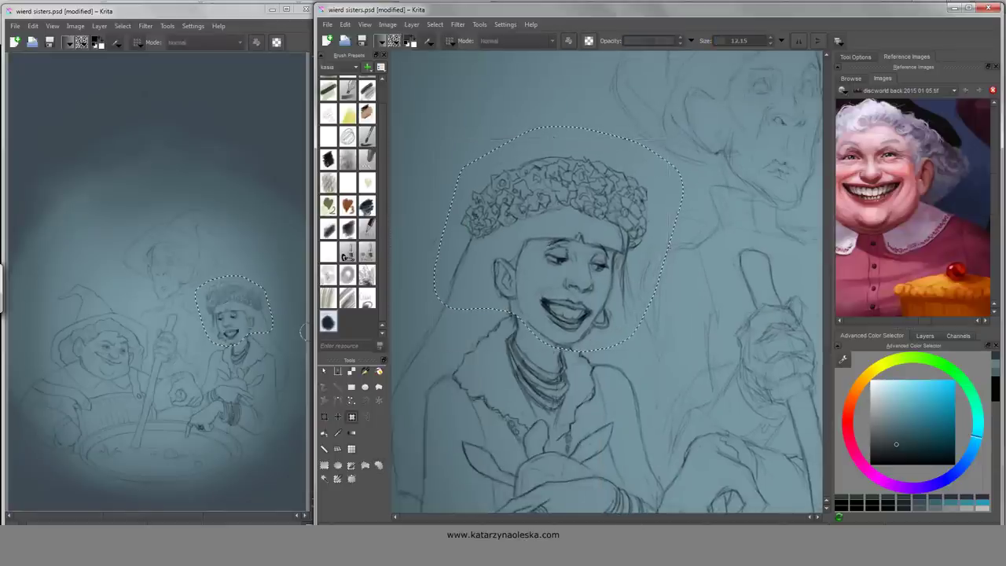
key("Return")
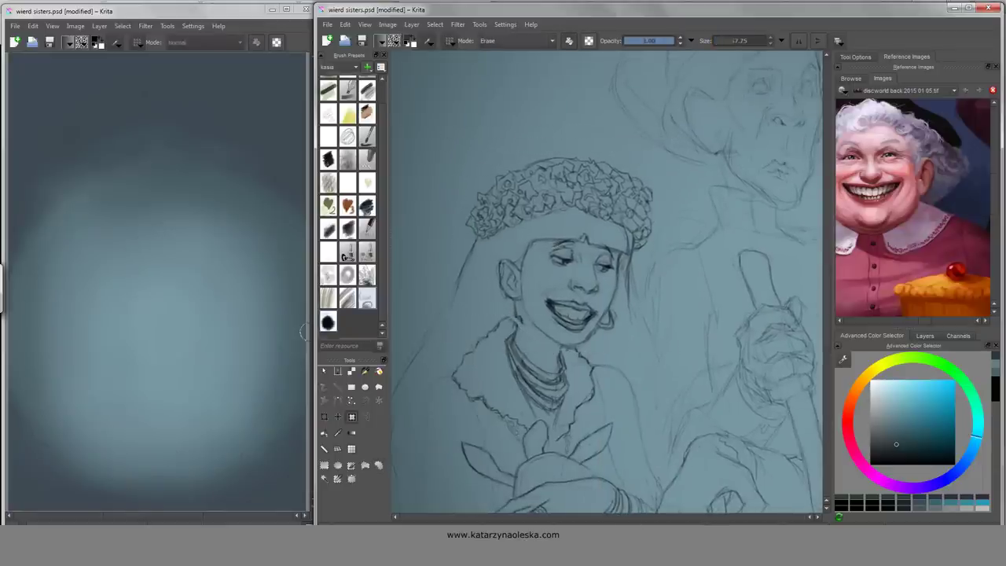
- Draw hoop earrings on both of the girl's ears
key("b")
left_click_drag(457, 279, 430, 329)
left_click_drag(517, 315, 517, 338)
left_click_drag(500, 300, 511, 324)
mouse_move(611, 309)
left_mouse_down()
mouse_move(607, 332)
mouse_move(615, 322)
left_mouse_up()
mouse_move(629, 314)
left_mouse_down()
mouse_move(527, 291)
mouse_move(551, 343)
left_mouse_up()
- Add a few strokes near the tall witch
left_click_drag(605, 329, 594, 412)
left_click_drag(605, 354, 595, 401)
left_click_drag(629, 283, 550, 378)
- Mirror the canvas view and set the pencil brush to 1.00 opacity
key("e")
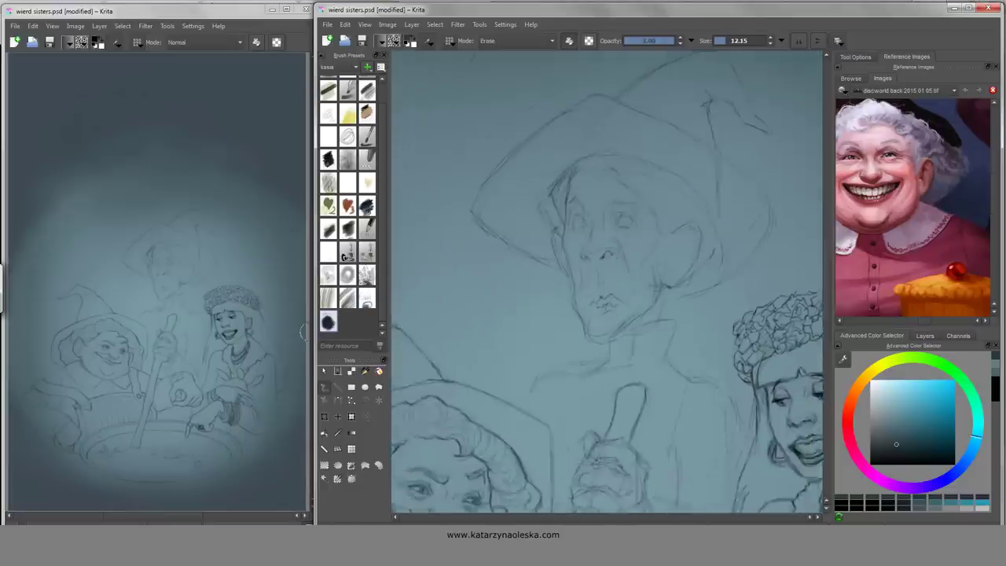
key("m")
key("e")
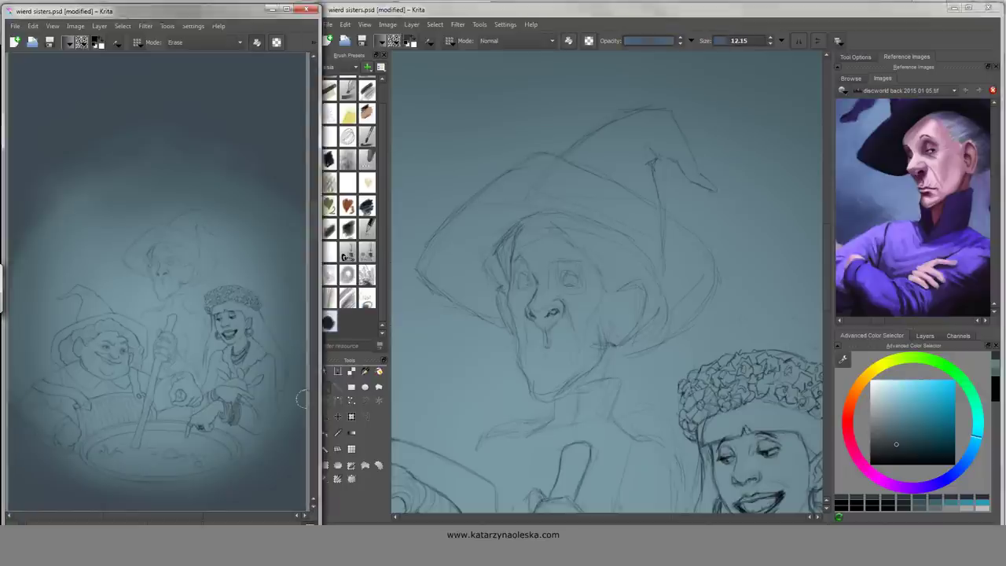
key("e")
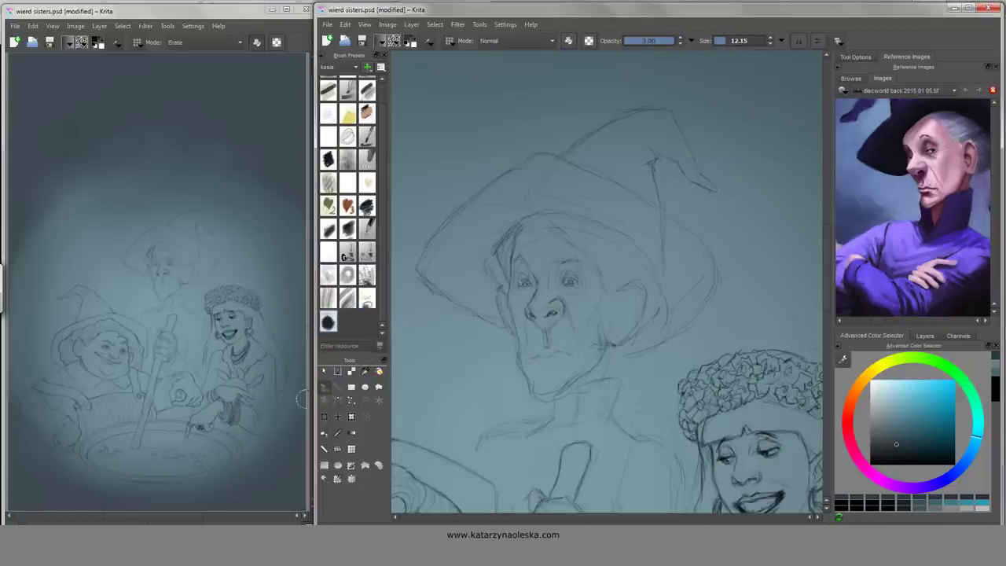
key("o")
key("e")
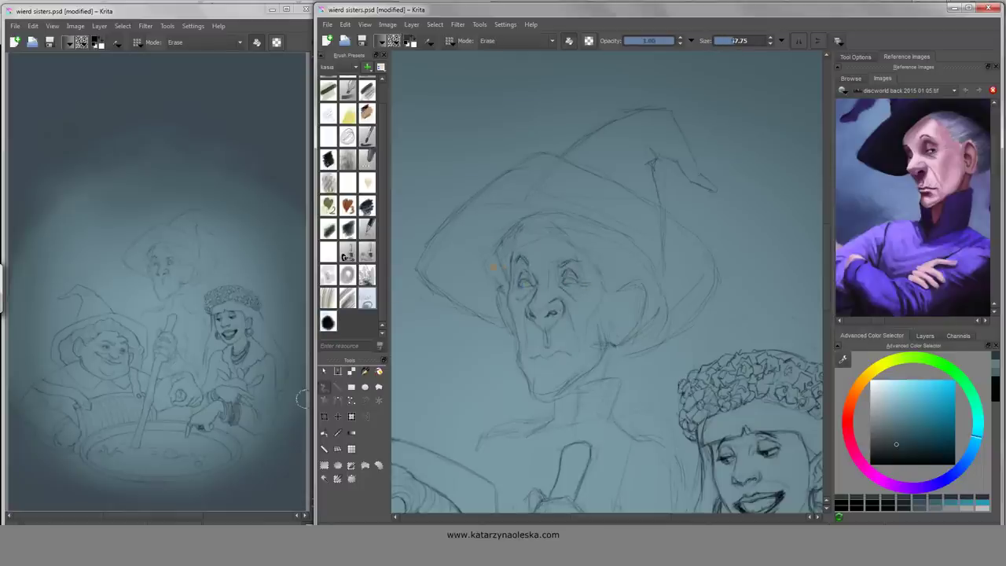
left_click(327, 321)
- Draw the tall witch's cheek line and upper eyelid, and darken her mouth, chin and jaw lines
mouse_move(509, 268)
left_mouse_down()
mouse_move(528, 377)
mouse_move(558, 393)
mouse_move(592, 370)
mouse_move(606, 335)
left_mouse_up()
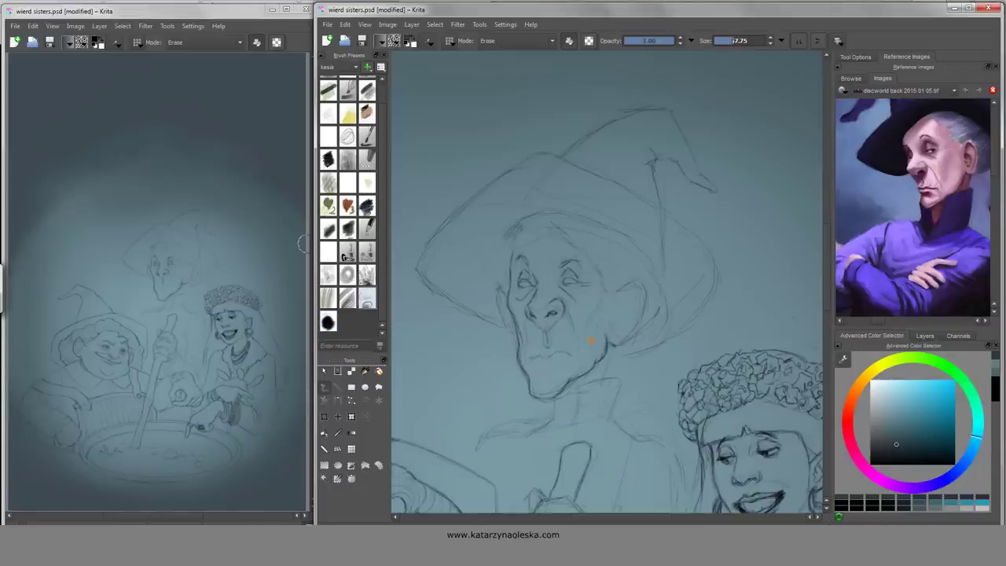
mouse_move(517, 261)
left_mouse_down()
mouse_move(529, 256)
mouse_move(529, 282)
left_mouse_up()
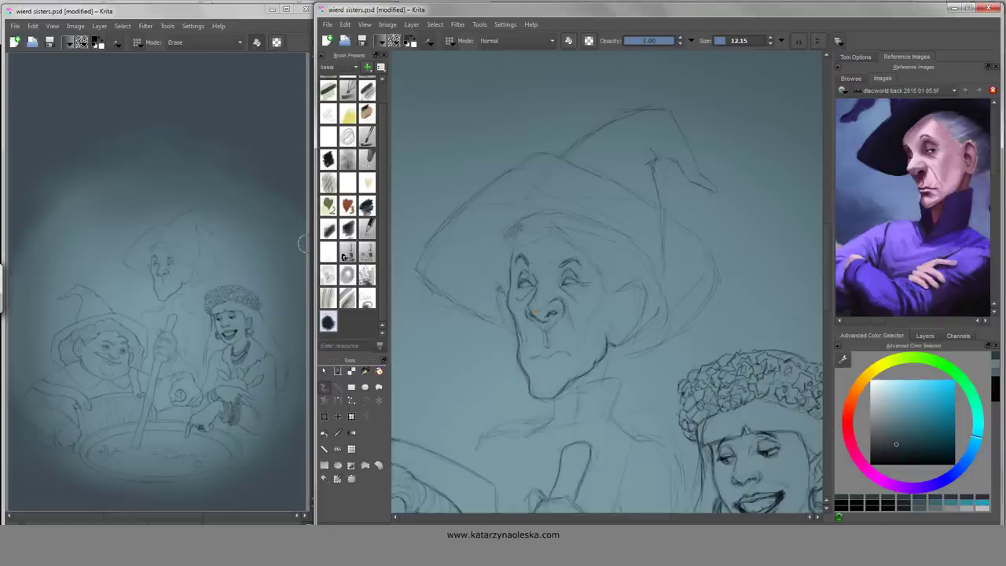
mouse_move(547, 360)
left_mouse_down()
mouse_move(571, 354)
mouse_move(535, 359)
left_mouse_up()
mouse_move(572, 359)
left_mouse_down()
mouse_move(578, 364)
mouse_move(554, 372)
mouse_move(551, 397)
mouse_move(590, 369)
left_mouse_up()
key("e")
left_click_drag(528, 397, 542, 392)
left_click(328, 322)
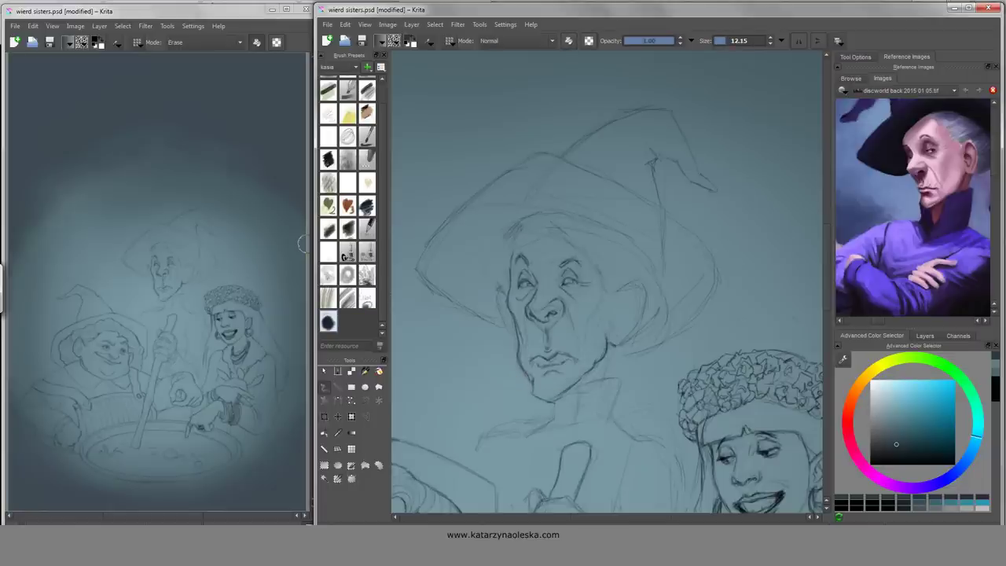
- Sketch the witch's hairline, right eyebrow, nose side and small strokes around the mouth and chin
left_click_drag(509, 233, 516, 266)
left_click_drag(582, 241, 598, 268)
left_click_drag(515, 228, 500, 251)
left_click_drag(571, 298, 563, 317)
mouse_move(472, 331)
left_mouse_down()
mouse_move(665, 189)
mouse_move(492, 298)
left_mouse_up()
left_click_drag(625, 250, 662, 292)
mouse_move(526, 250)
left_mouse_down()
mouse_move(515, 297)
mouse_move(528, 307)
left_mouse_up()
left_click_drag(627, 302, 650, 311)
left_click_drag(526, 257, 519, 268)
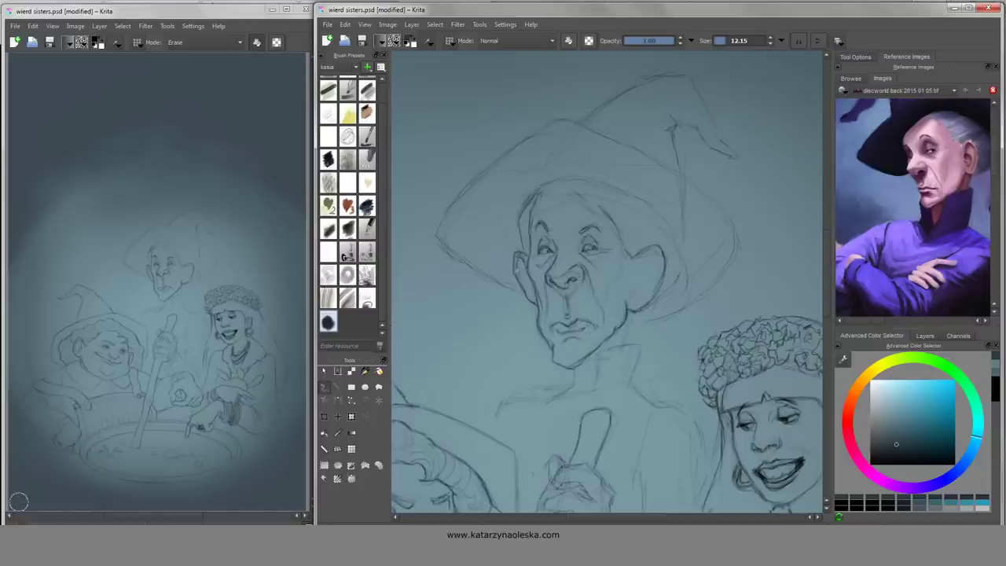
left_click(367, 299)
key("slash")
- Draw the hat brim across the forehead, the temples, the right ear, the chin, neck and collar
left_click_drag(554, 191, 578, 189)
left_click_drag(630, 203, 650, 214)
left_click_drag(529, 206, 516, 232)
mouse_move(541, 197)
left_mouse_down()
mouse_move(624, 187)
mouse_move(674, 240)
left_mouse_up()
mouse_move(674, 241)
left_mouse_down()
mouse_move(681, 269)
mouse_move(663, 292)
left_mouse_up()
mouse_move(599, 195)
left_mouse_down()
mouse_move(631, 202)
mouse_move(644, 218)
left_mouse_up()
left_click_drag(527, 214, 521, 230)
mouse_move(566, 314)
left_mouse_down()
mouse_move(579, 264)
mouse_move(578, 350)
left_mouse_up()
left_click_drag(588, 317, 590, 351)
left_click_drag(636, 264, 646, 291)
left_click_drag(582, 228, 590, 322)
- Sketch more hat-brim lines around the face on a tilted canvas, then set rotation upright
left_click_drag(514, 218, 486, 245)
mouse_move(646, 377)
left_mouse_down()
mouse_move(698, 363)
mouse_move(753, 304)
left_mouse_up()
left_click_drag(464, 261, 487, 323)
left_click_drag(484, 316, 541, 343)
left_click_drag(489, 240, 460, 282)
left_click_drag(629, 236, 566, 299, "shift")
left_click_drag(699, 296, 679, 354)
left_click_drag(668, 378, 608, 433)
left_click_drag(708, 257, 714, 275)
key("5")
- Sketch the tip of the witch's hat
left_click_drag(615, 176, 676, 189)
left_click_drag(566, 314, 577, 347)
left_click_drag(603, 217, 639, 283)
mouse_move(611, 268)
left_mouse_down()
mouse_move(648, 293)
mouse_move(574, 269)
mouse_move(590, 308)
left_mouse_up()
left_click_drag(445, 295, 528, 273)
- Redraw the bony hand gripping the top of the stirring stick, with finger tops and outlines
key("e")
key("bracketleft")
left_click_drag(613, 375, 588, 298)
key("slash")
left_click_drag(430, 345, 431, 133)
mouse_move(536, 298)
left_mouse_down()
mouse_move(554, 305)
mouse_move(533, 324)
left_mouse_up()
mouse_move(543, 318)
left_mouse_down()
mouse_move(563, 326)
mouse_move(577, 297)
mouse_move(563, 284)
left_mouse_up()
mouse_move(547, 303)
left_mouse_down()
mouse_move(575, 287)
mouse_move(573, 270)
left_mouse_up()
left_click_drag(573, 291, 569, 305)
mouse_move(542, 281)
left_mouse_down()
mouse_move(572, 270)
mouse_move(599, 302)
left_mouse_up()
left_click_drag(599, 302, 596, 334)
mouse_move(549, 262)
left_mouse_down()
mouse_move(534, 307)
mouse_move(557, 305)
left_mouse_up()
- Erase to lighten the hand's lines and the stick outline below it
left_click(366, 159)
mouse_move(568, 299)
left_mouse_down()
mouse_move(583, 311)
mouse_move(576, 351)
left_mouse_up()
left_click_drag(559, 318, 575, 330)
left_click_drag(527, 357, 519, 391)
left_click_drag(528, 299, 525, 324)
key("slash")
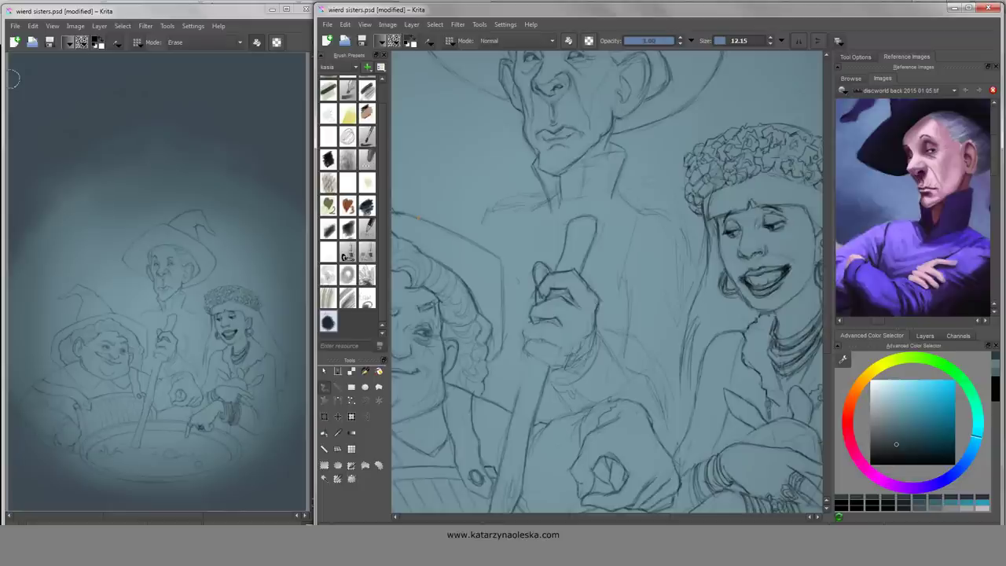
- Add short faint pencil strokes around the raised hand
mouse_move(528, 320)
left_mouse_down()
mouse_move(547, 326)
mouse_move(530, 341)
left_mouse_up()
mouse_move(547, 322)
left_mouse_down()
mouse_move(565, 327)
mouse_move(553, 343)
mouse_move(524, 341)
mouse_move(558, 346)
left_mouse_up()
mouse_move(562, 340)
left_mouse_down()
mouse_move(579, 324)
mouse_move(579, 338)
left_mouse_up()
left_click_drag(555, 342, 569, 337)
key("slash")
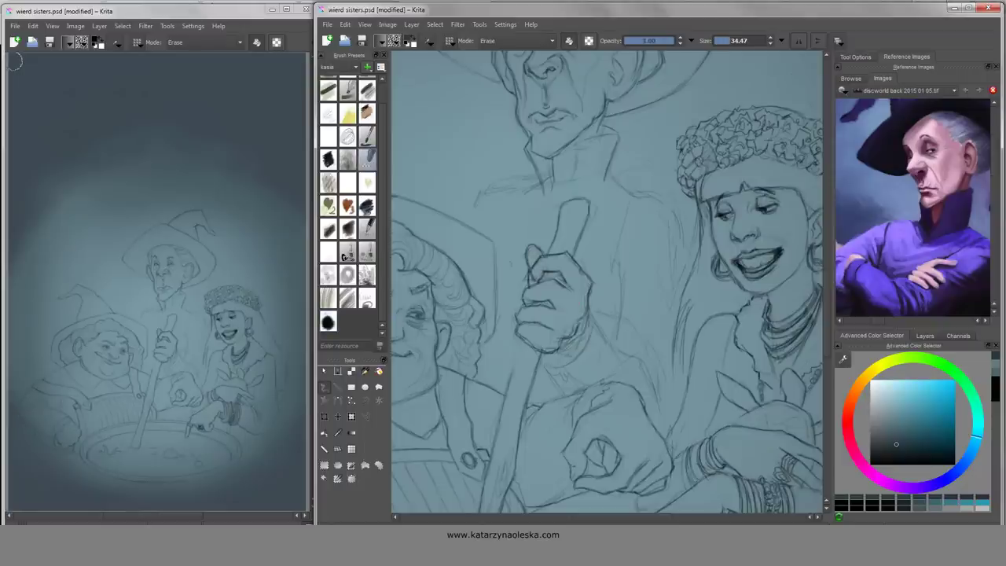
key("slash")
left_click_drag(516, 334, 532, 346)
left_click_drag(515, 313, 519, 329)
left_click_drag(546, 282, 557, 292)
- Add pencil strokes on the tall witch's robe, near the collar and along the shoulder line
mouse_move(605, 315)
left_mouse_down()
mouse_move(615, 280)
mouse_move(574, 283)
mouse_move(570, 312)
left_mouse_up()
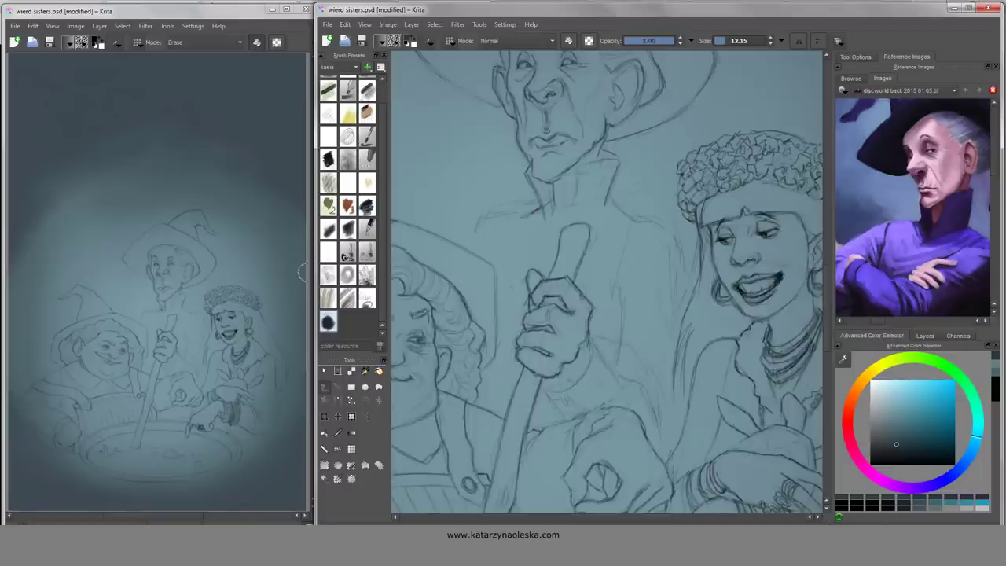
left_click_drag(531, 213, 528, 241)
mouse_move(550, 280)
left_mouse_down()
mouse_move(525, 302)
mouse_move(617, 255)
left_mouse_up()
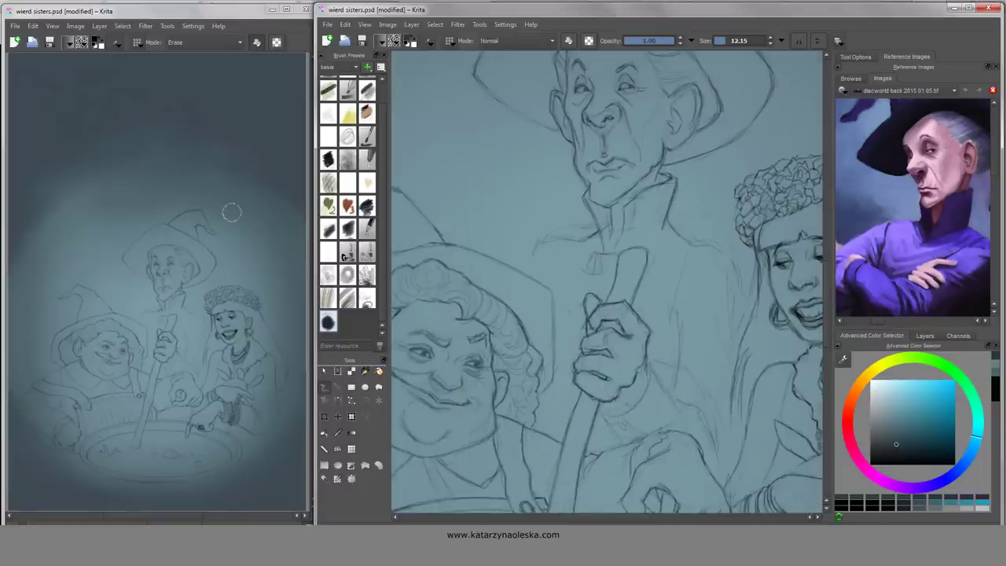
left_click_drag(615, 401, 568, 332)
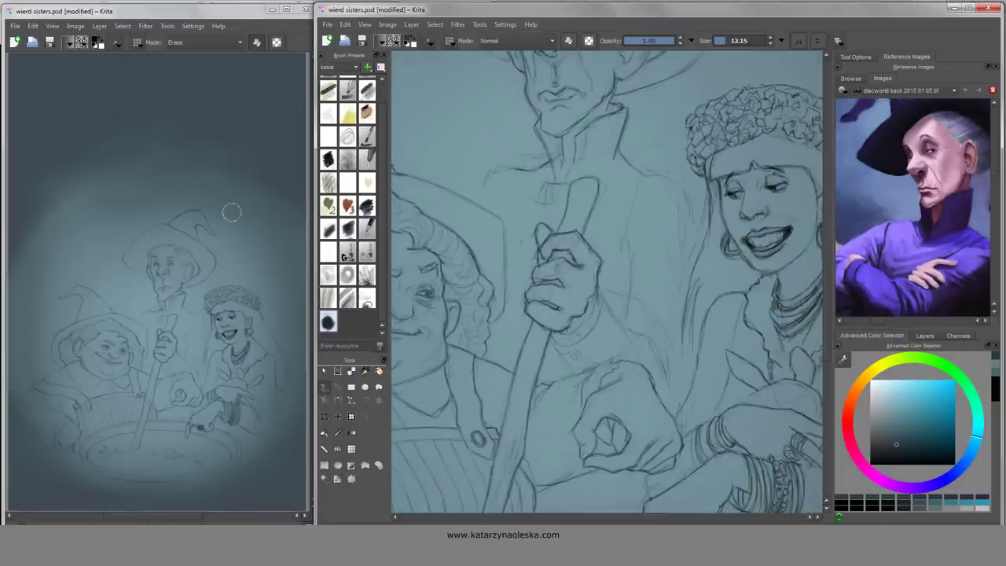
left_click_drag(649, 298, 621, 283)
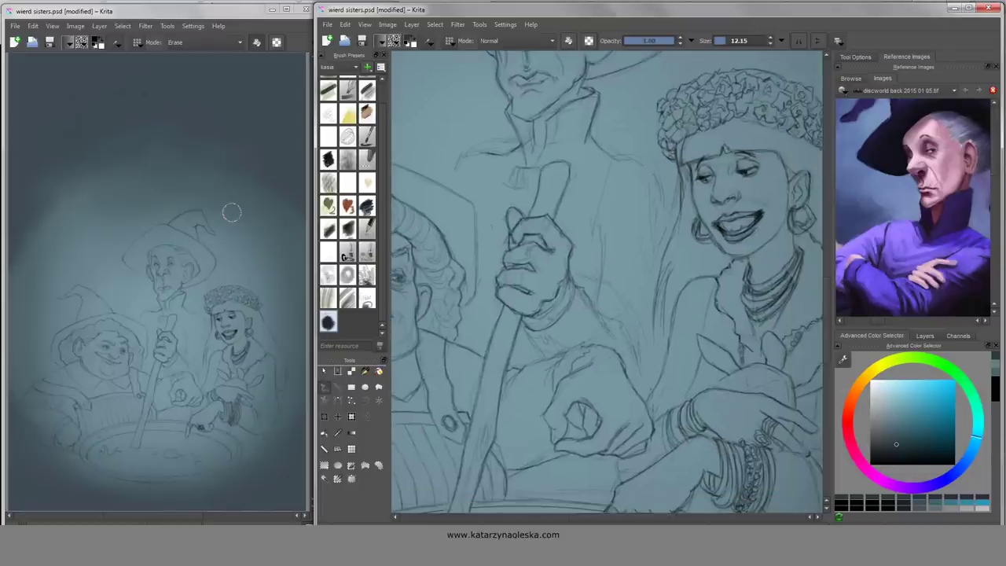
key("e")
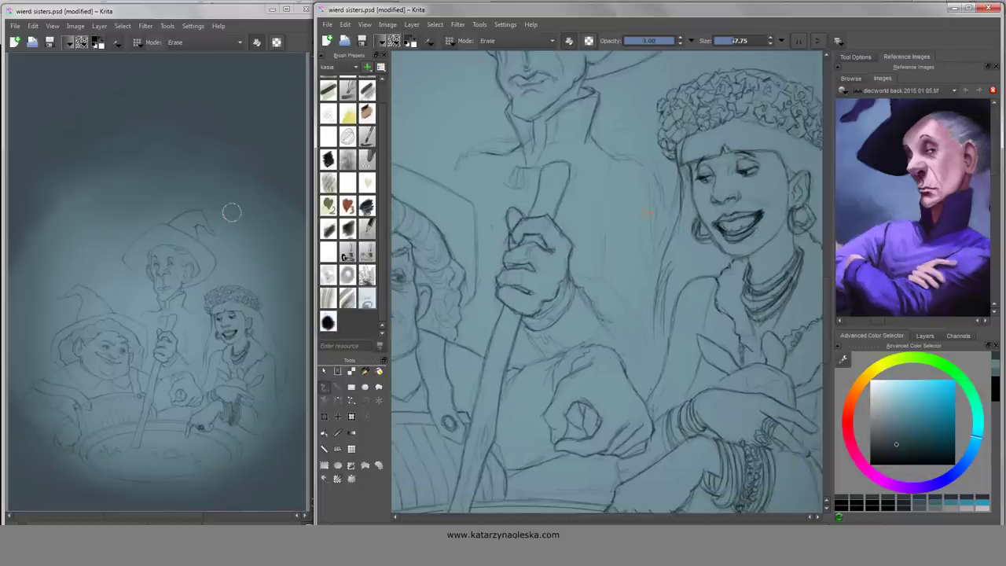
left_click_drag(525, 157, 544, 196)
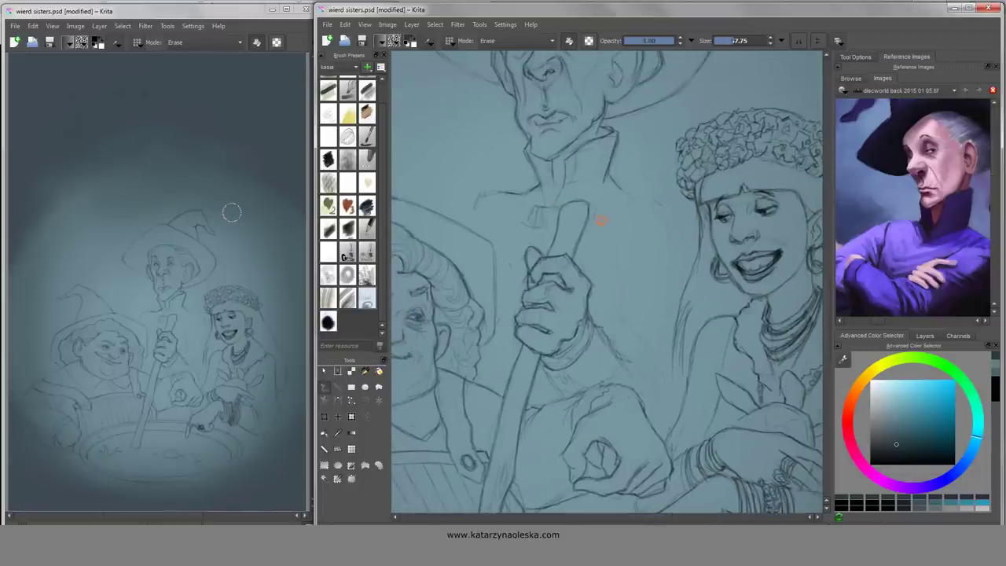
left_click(328, 321)
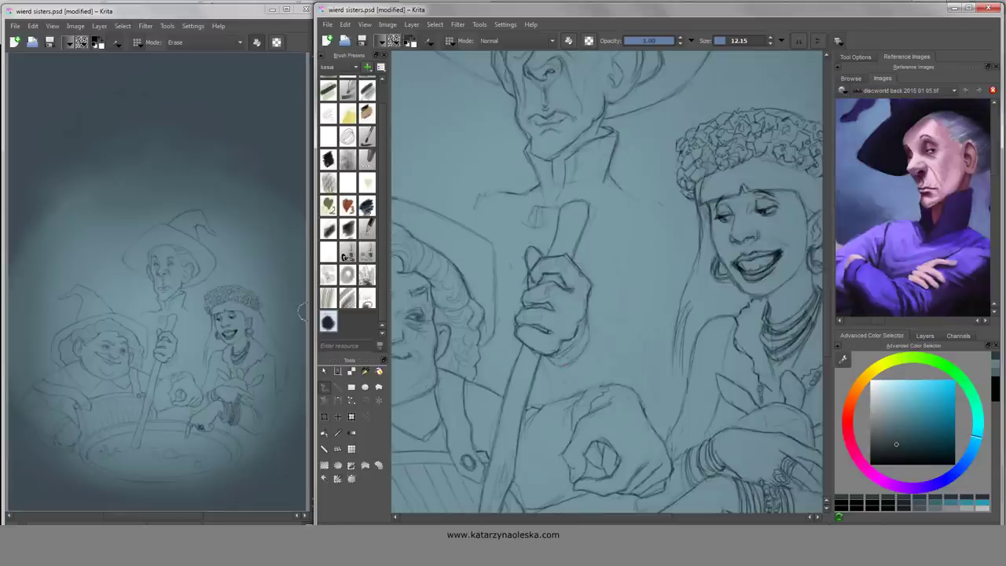
mouse_move(624, 350)
left_mouse_down()
mouse_move(663, 412)
mouse_move(632, 368)
left_mouse_up()
mouse_move(621, 189)
left_mouse_down()
mouse_move(658, 200)
mouse_move(691, 264)
left_mouse_up()
left_click_drag(507, 190, 470, 217)
- Erase stray collar and shoulder lines and redraw a short collar stroke
key("/")
left_click_drag(540, 186, 477, 204)
left_click_drag(613, 179, 663, 200)
left_click_drag(472, 208, 473, 222)
key("/")
left_click_drag(536, 192, 513, 207)
left_click_drag(613, 283, 539, 291)
- Lighten and redraw the witch's eyes wider, and darken the lines at her mouth and chin
key("/")
key("/")
mouse_move(532, 158)
left_mouse_down()
mouse_move(560, 211)
mouse_move(620, 255)
left_mouse_up()
left_click_drag(533, 193, 612, 226)
left_click_drag(550, 236, 621, 394)
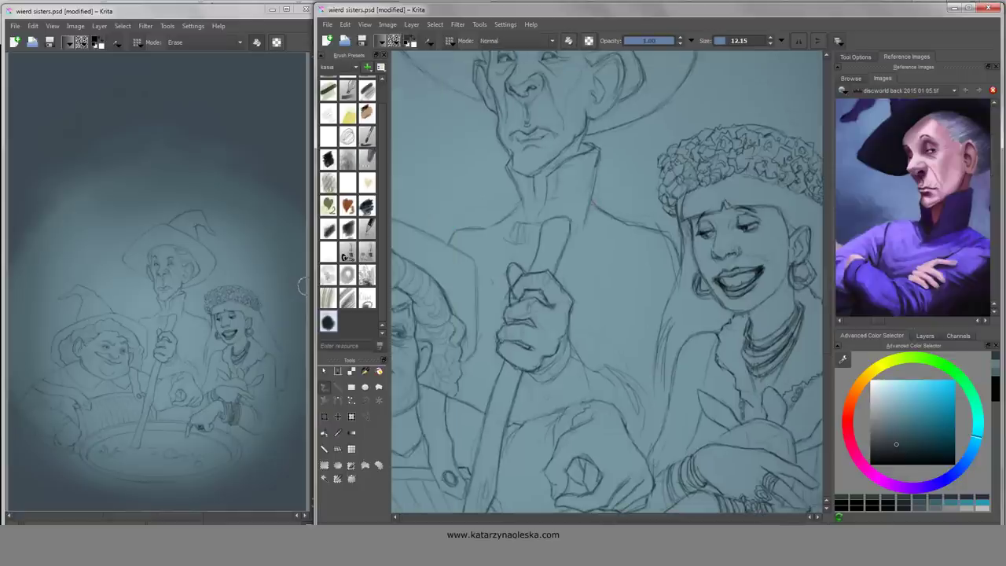
mouse_move(519, 195)
left_mouse_down()
mouse_move(481, 229)
mouse_move(569, 226)
left_mouse_up()
key("/")
key("/")
key("/")
mouse_move(519, 222)
left_mouse_down()
mouse_move(571, 223)
mouse_move(515, 221)
left_mouse_up()
key("/")
left_click_drag(526, 299, 558, 315)
mouse_move(525, 310)
left_mouse_down()
mouse_move(569, 325)
mouse_move(596, 292)
left_mouse_up()
key("/")
key("/")
key("/")
key("/")
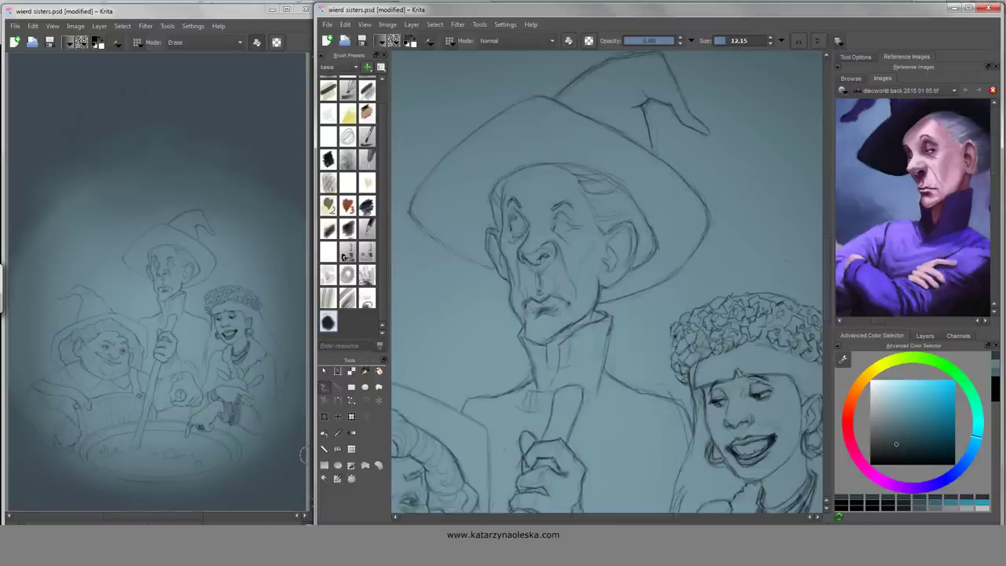
key("/")
key("/")
mouse_move(606, 283)
left_mouse_down()
mouse_move(782, 173)
mouse_move(725, 106)
mouse_move(684, 129)
left_mouse_up()
- Fit the page and page width to the view, scroll the canvas, and open the Layers docker
key("2")
key("3")
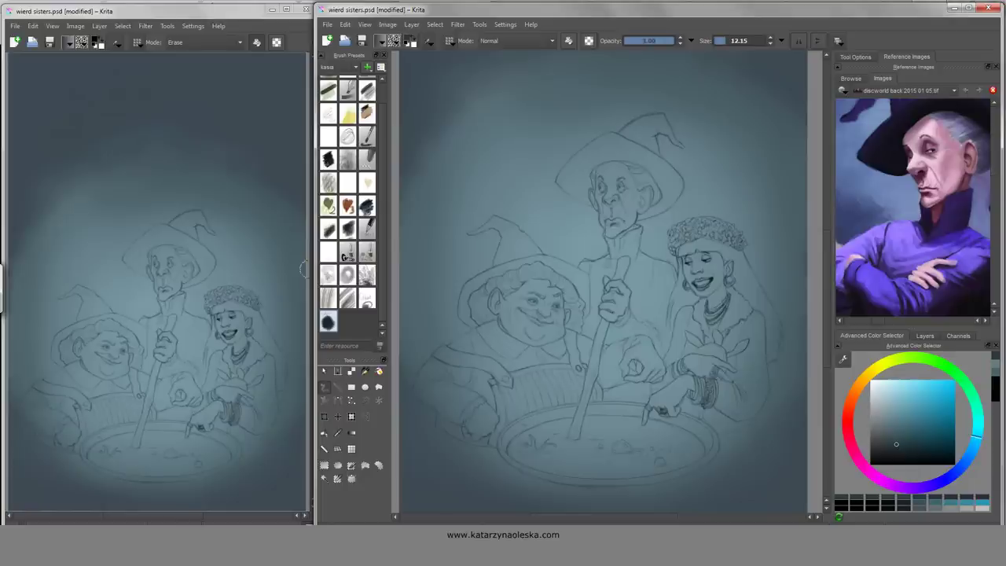
scroll(606, 283, "down", 2)
scroll(609, 283, "up", 5)
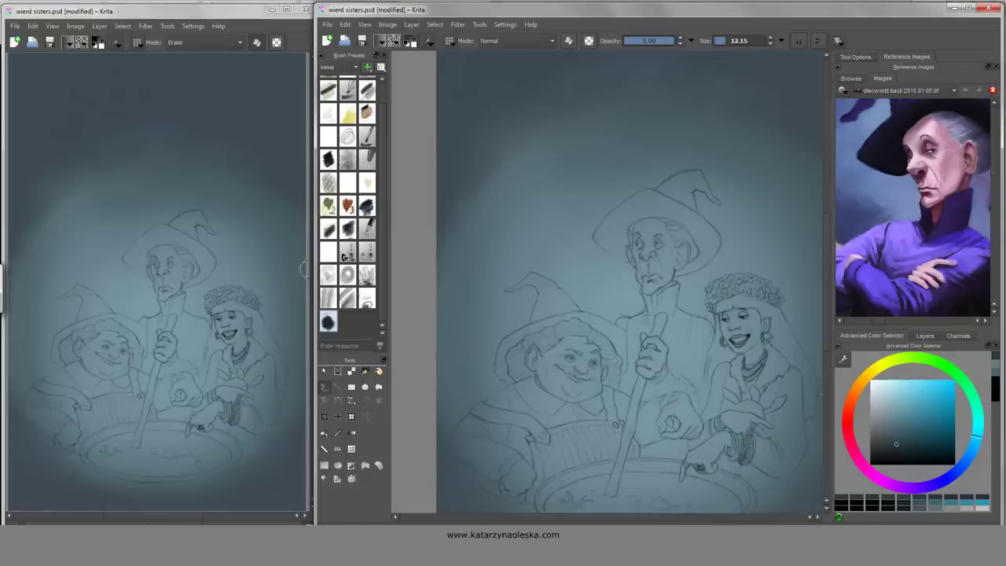
left_click(925, 336)
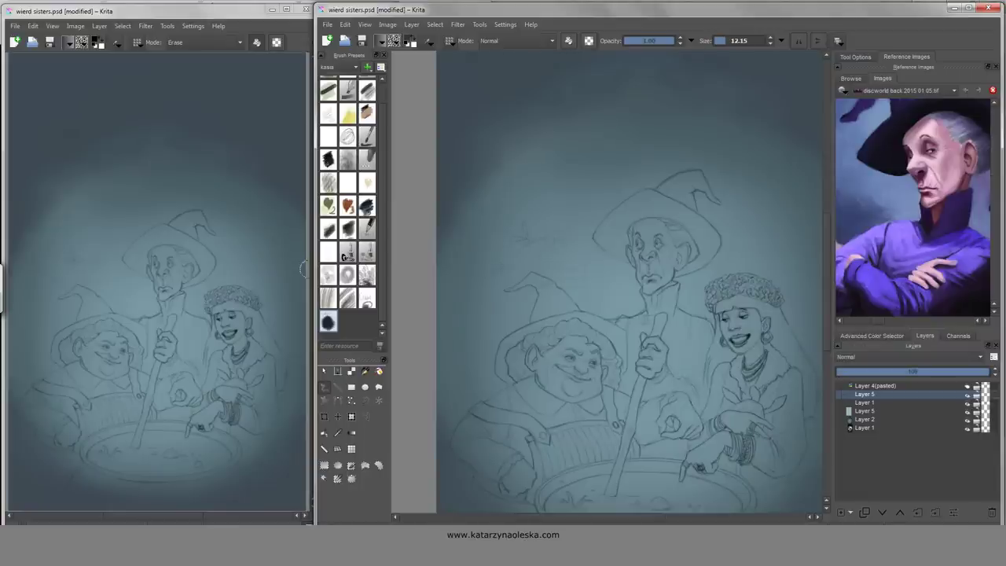
- Mirror the view, draw a line down the hat edge, and undo the cheek strokes
key("t")
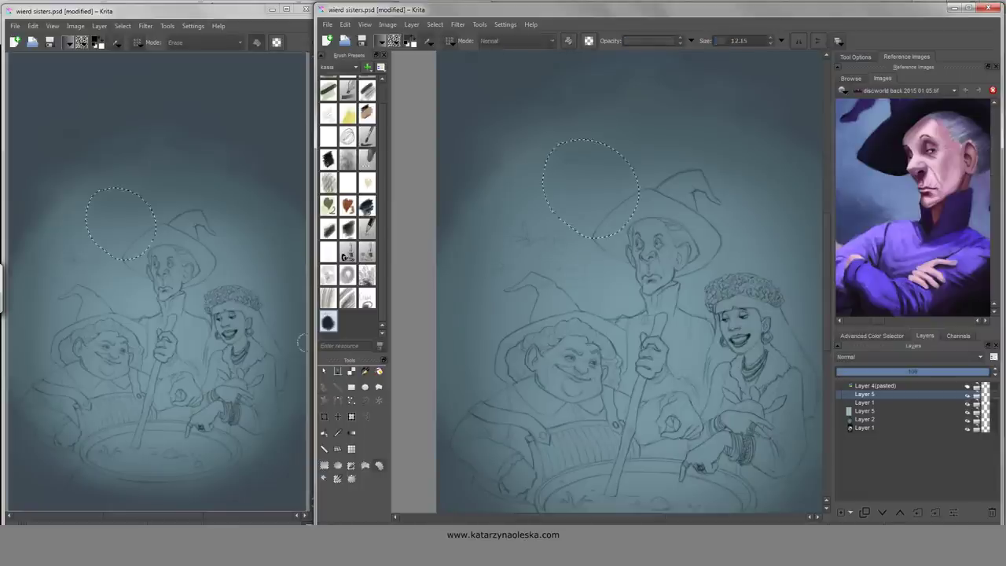
key("b")
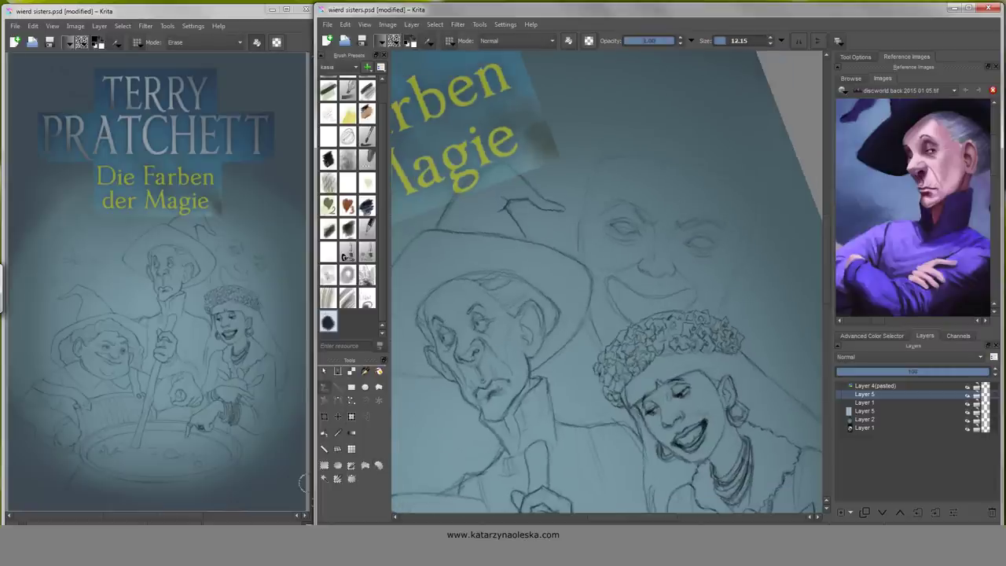
key("m")
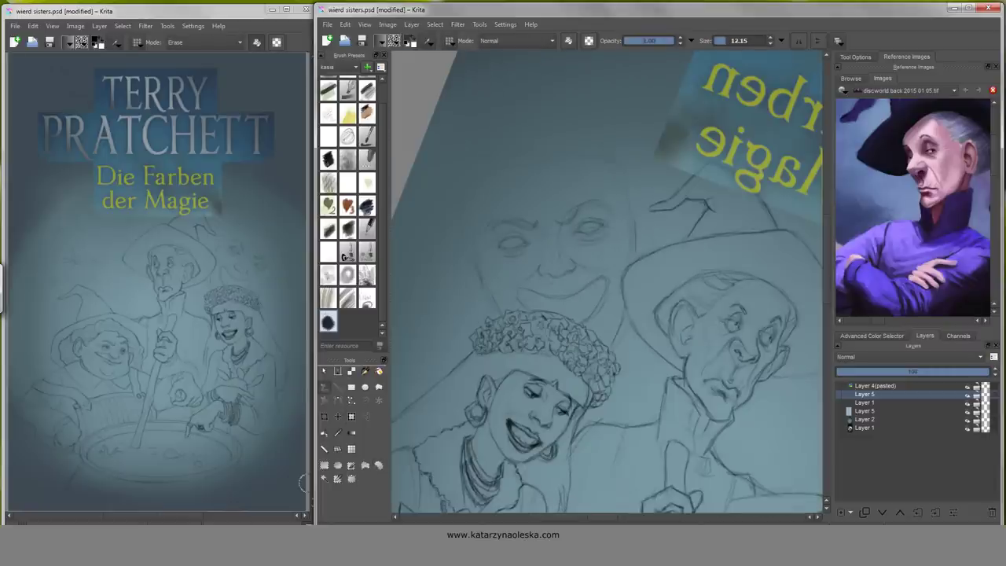
left_click_drag(620, 171, 631, 222)
mouse_move(518, 297)
left_mouse_down()
mouse_move(591, 274)
mouse_move(597, 315)
left_mouse_up()
key("ctrl+z")
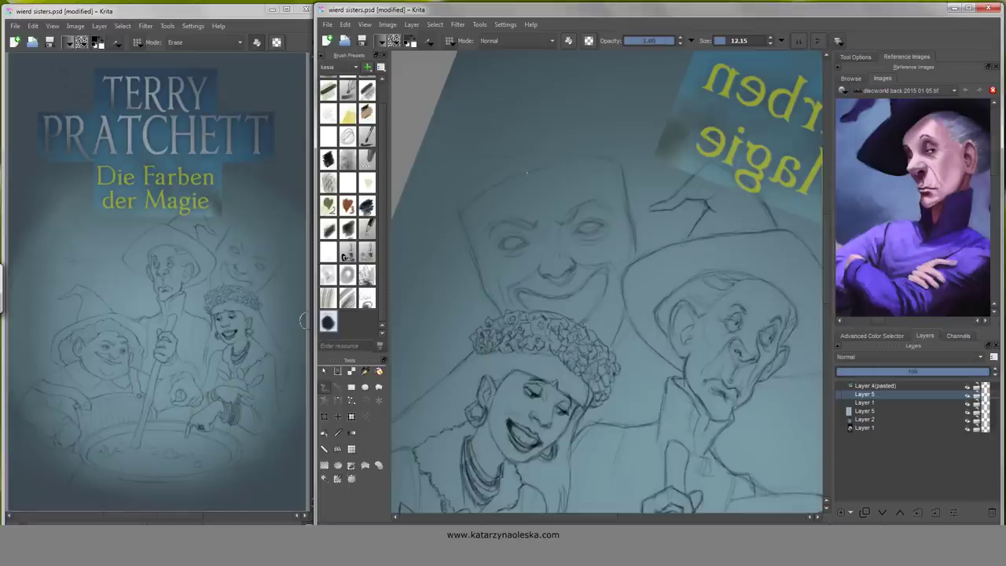
key("ctrl+z")
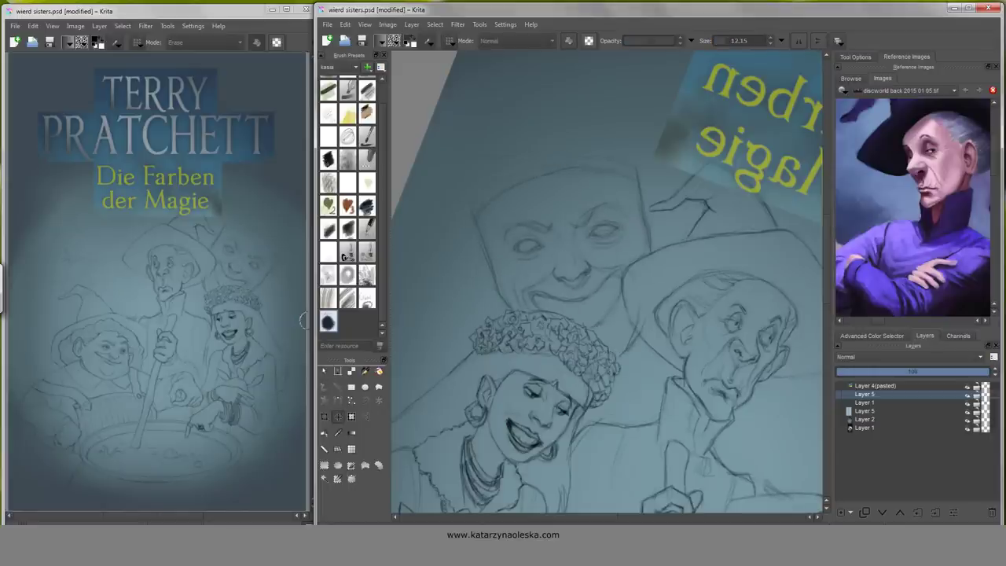
key("e")
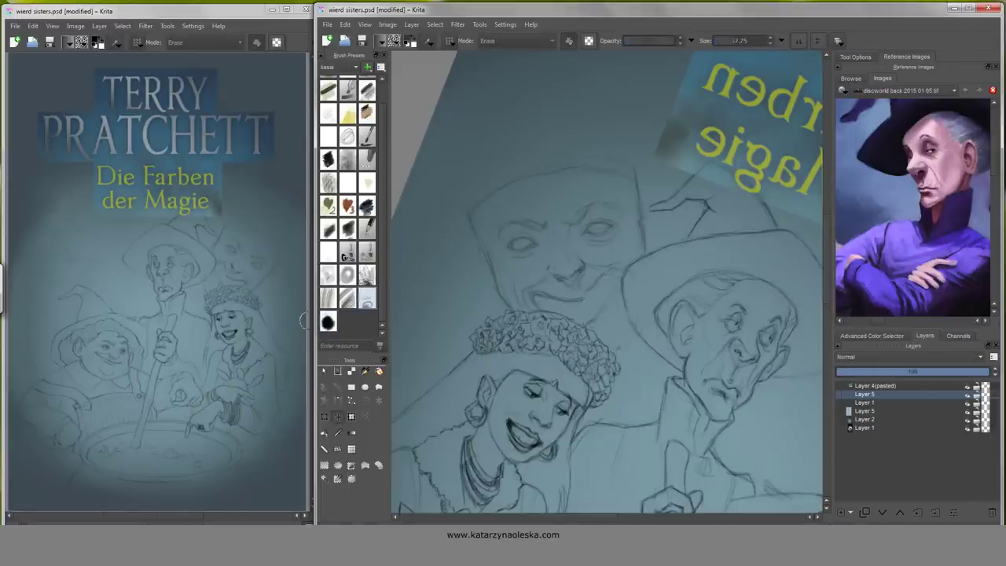
key("e")
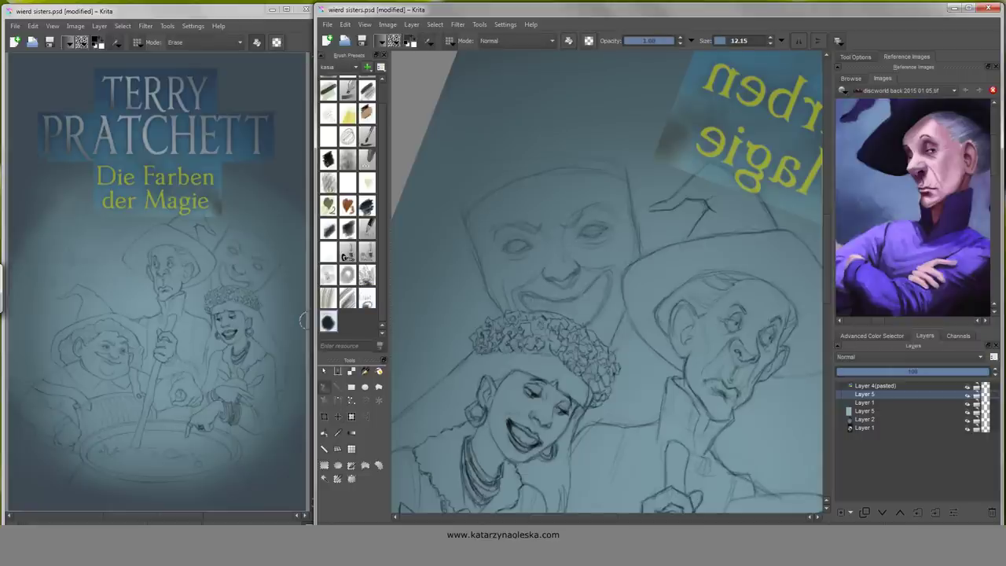
- Darken the tall witch's ear outline and outline the top of the large background head
left_click_drag(670, 322, 659, 351)
key("5")
scroll(606, 283, "up", 2)
mouse_move(617, 235)
left_mouse_down()
mouse_move(640, 229)
mouse_move(563, 326)
mouse_move(567, 340)
left_mouse_up()
scroll(586, 261, "up", 2)
- Draw the outline of a hand pinching a sprig and add a clearer finger stroke
mouse_move(607, 343)
left_mouse_down()
mouse_move(596, 310)
mouse_move(689, 243)
mouse_move(668, 283)
left_mouse_up()
key("e")
mouse_move(684, 248)
left_mouse_down()
mouse_move(683, 260)
mouse_move(617, 261)
mouse_move(623, 245)
mouse_move(673, 219)
mouse_move(651, 222)
mouse_move(634, 266)
mouse_move(654, 253)
left_mouse_up()
key("e")
key("e")
key("e")
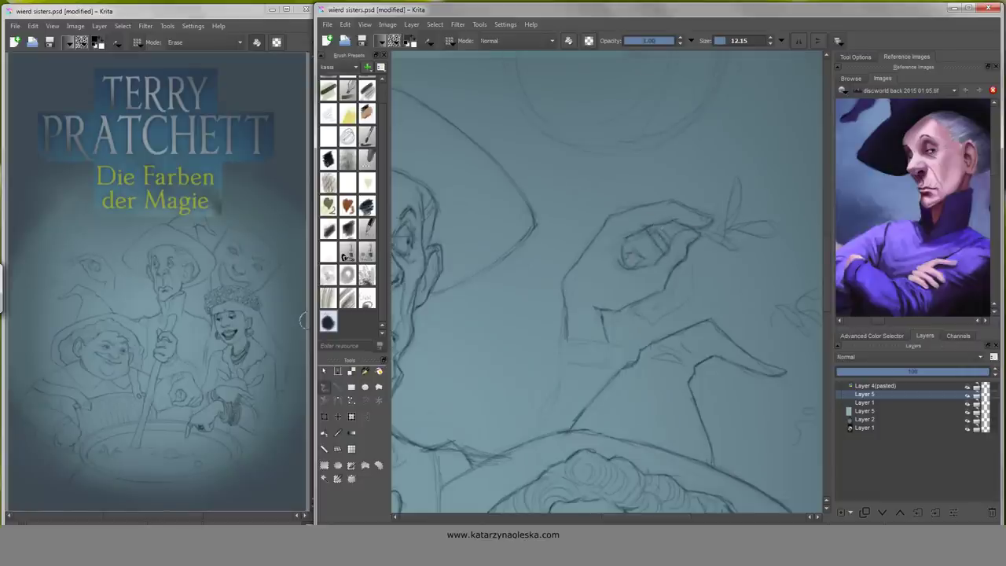
- Add a small pencil stroke near the dragonfly while repositioning the view around the sketch
left_click_drag(607, 283, 566, 300)
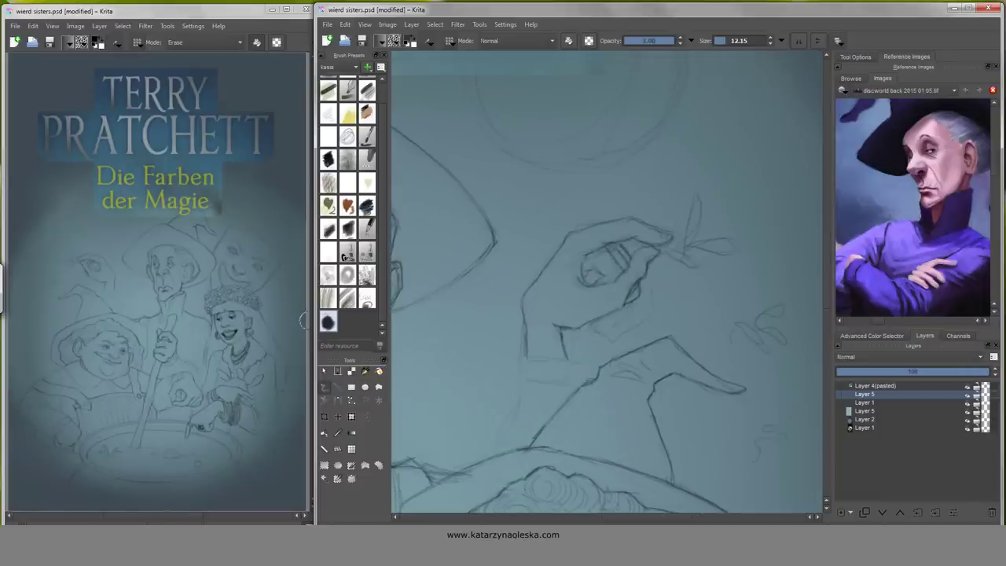
key("e")
left_click(328, 321)
left_click_drag(563, 330, 526, 269)
left_click_drag(651, 268, 668, 261)
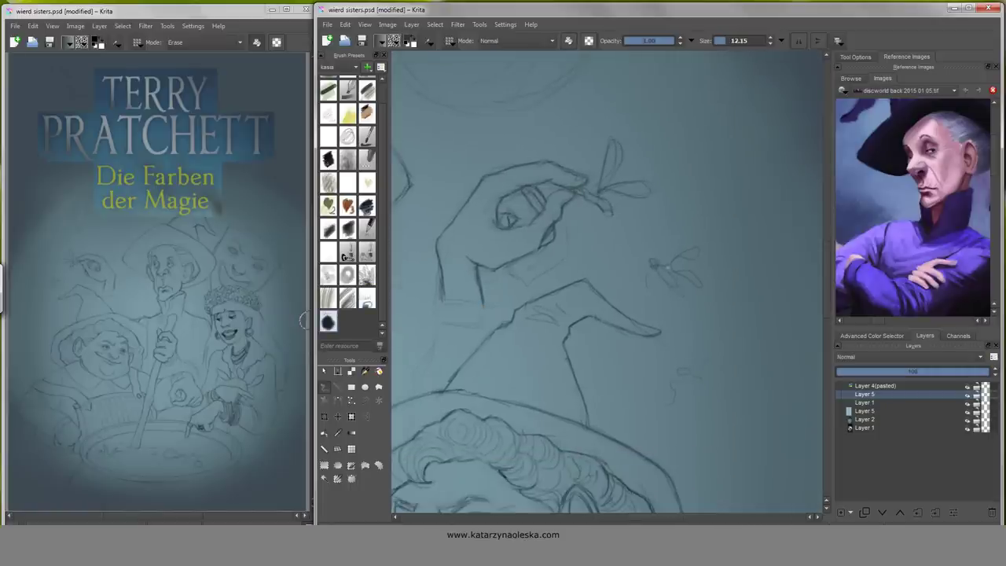
left_click_drag(695, 416, 674, 424)
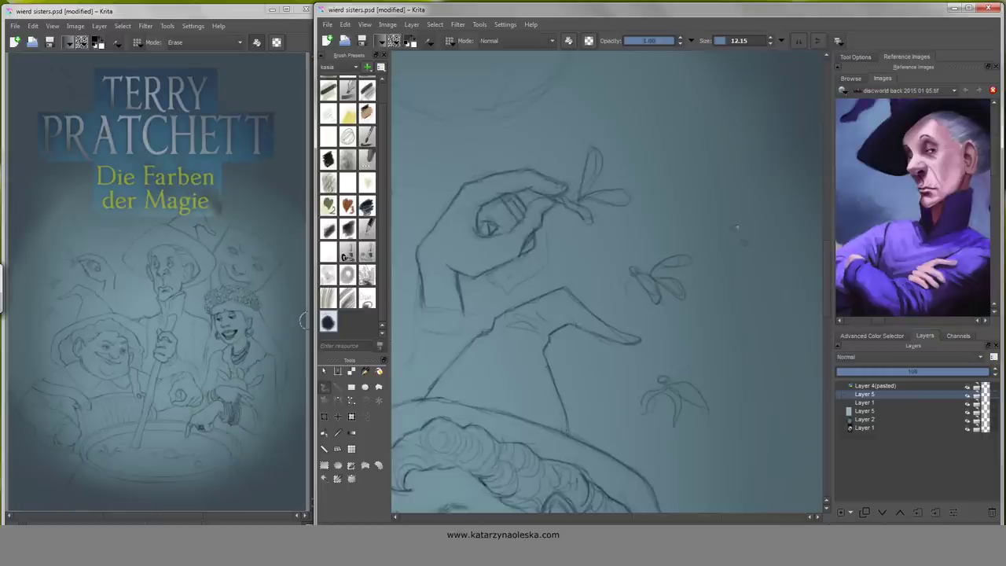
left_click_drag(503, 284, 613, 271)
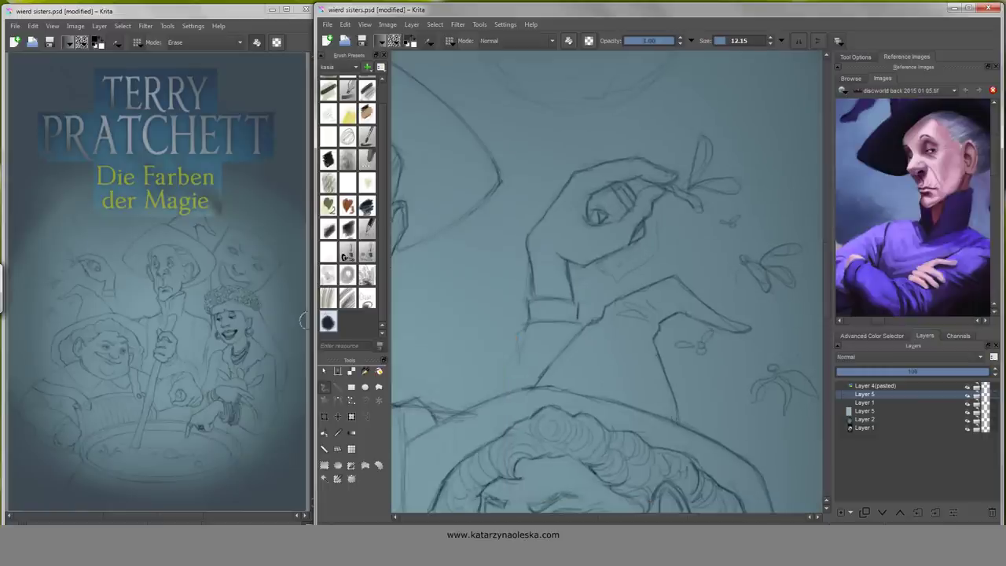
left_click_drag(567, 330, 589, 316)
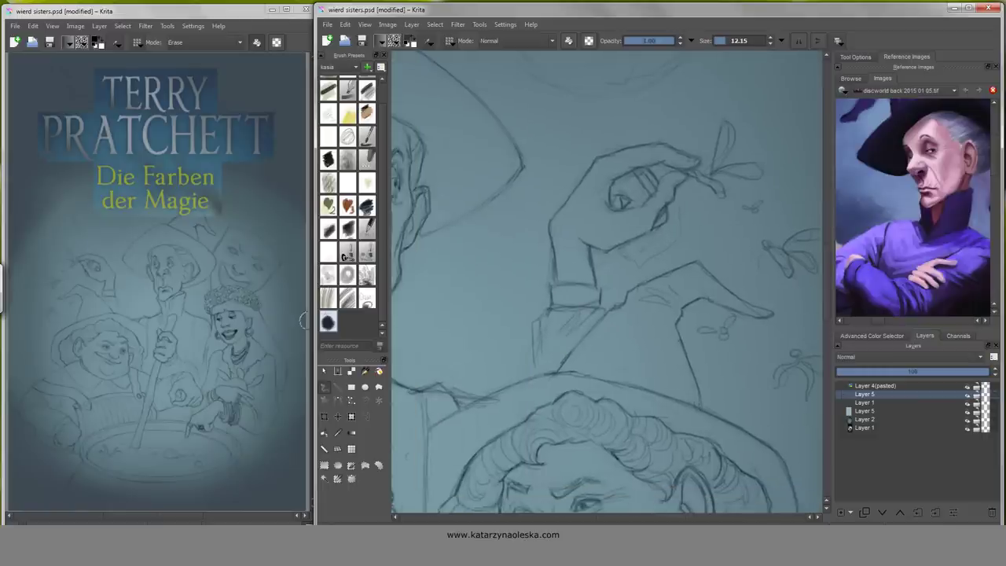
left_click_drag(550, 275, 629, 315)
- Mirror-check the drawing, hide the book title lettering, and erase the witch's raised hand
key("m")
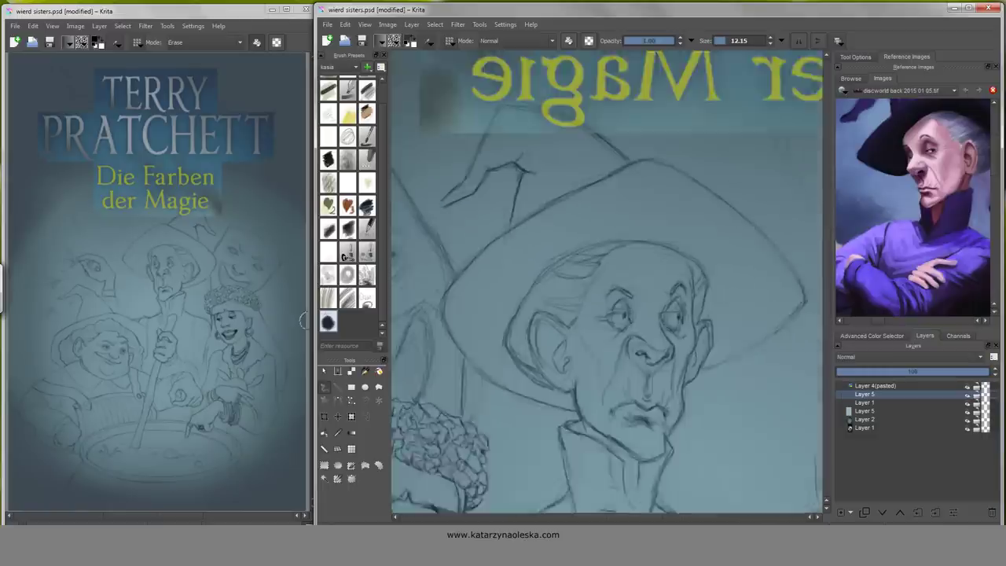
left_click_drag(597, 259, 668, 416)
left_click(967, 386)
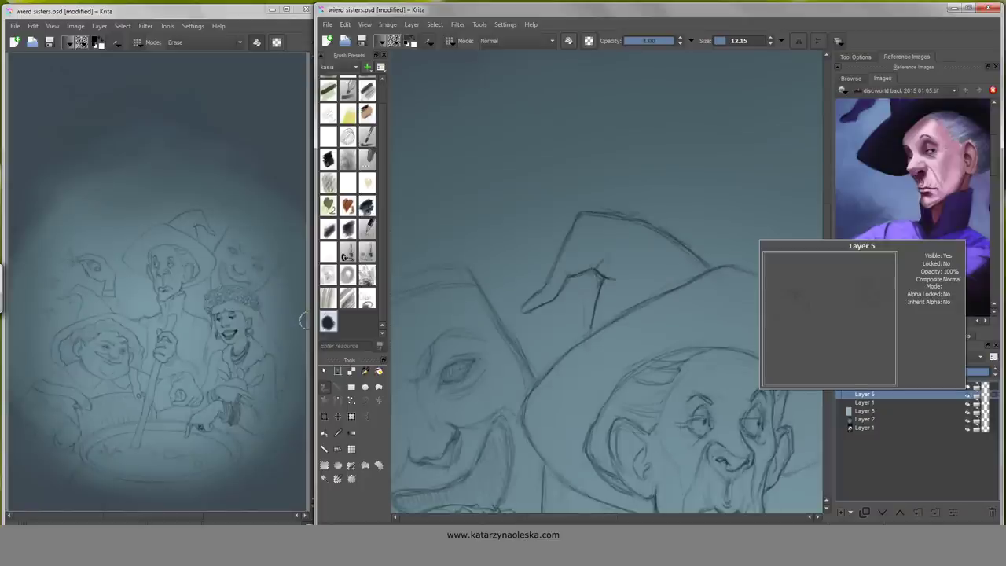
key("m")
key("e")
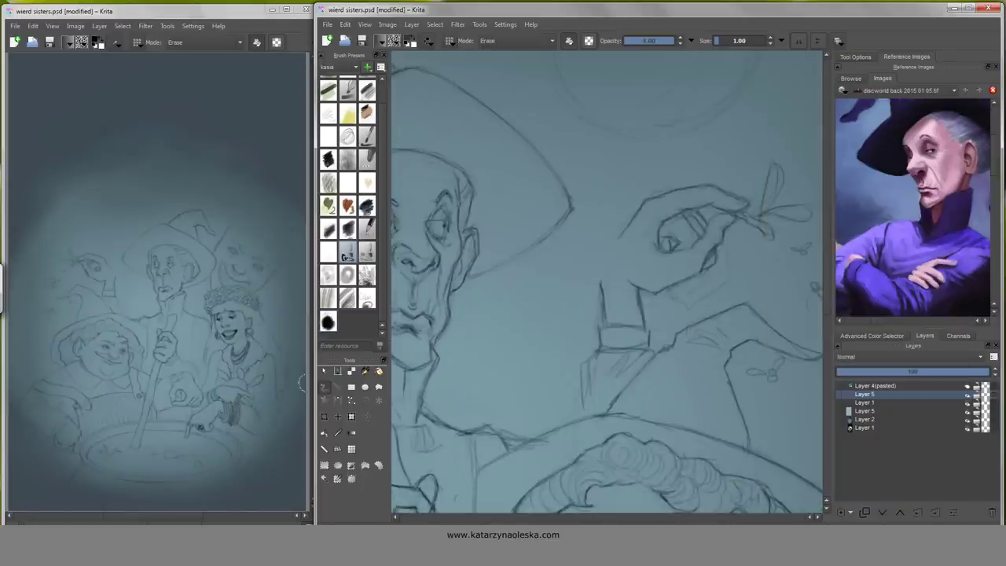
left_click_drag(707, 212, 613, 377)
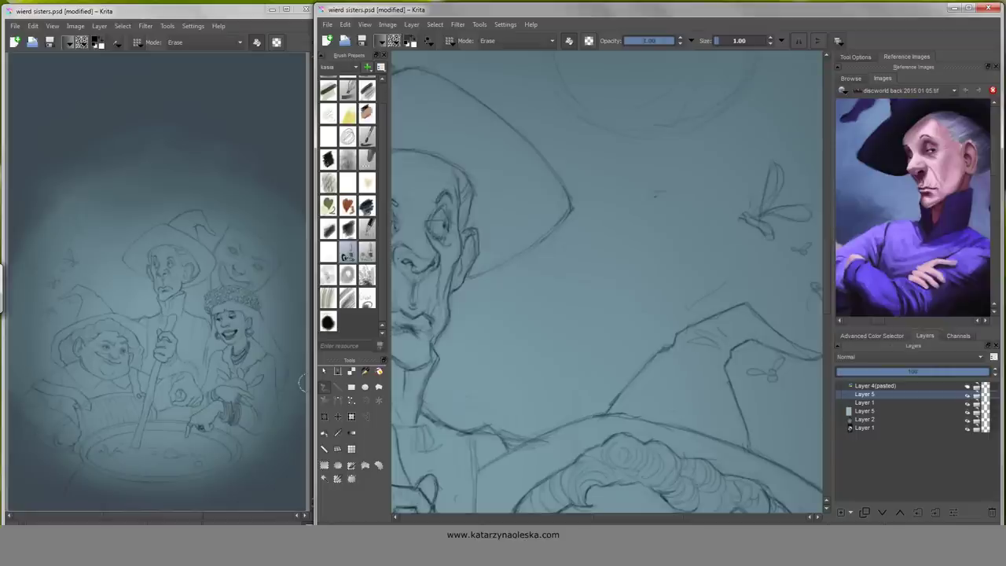
- Sketch a small flying insect near the hat with the black brush
key("/")
left_click_drag(618, 219, 643, 257)
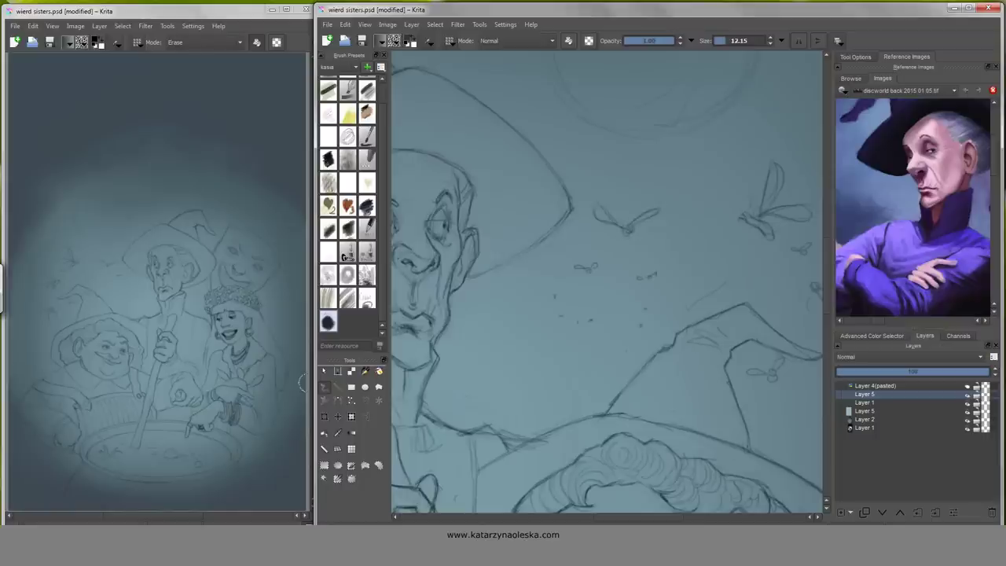
left_click_drag(542, 58, 493, 270)
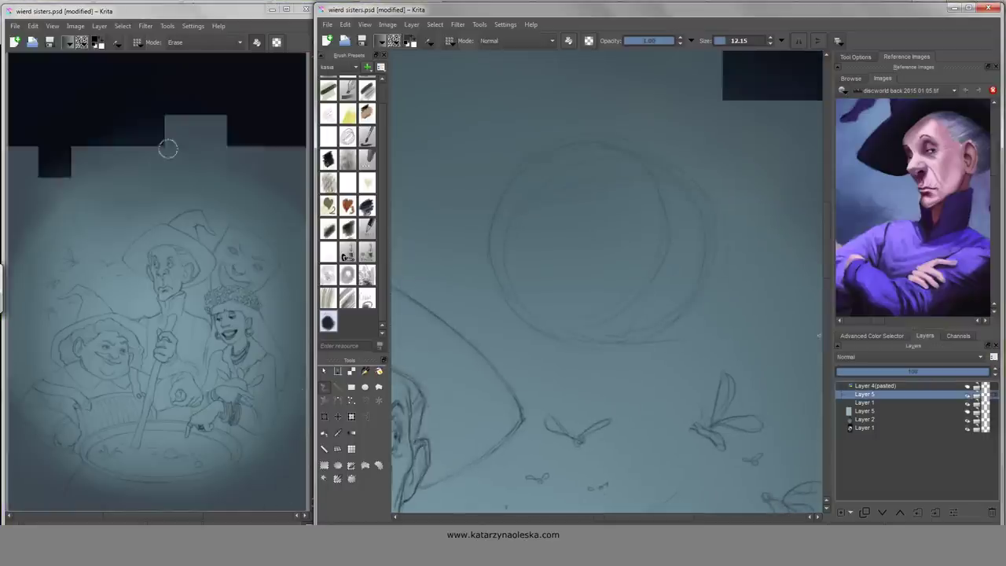
- Add a new layer above Layer 2 and fill it with dark navy
key("Page_Down")
key("Page_Down")
key("Page_Down")
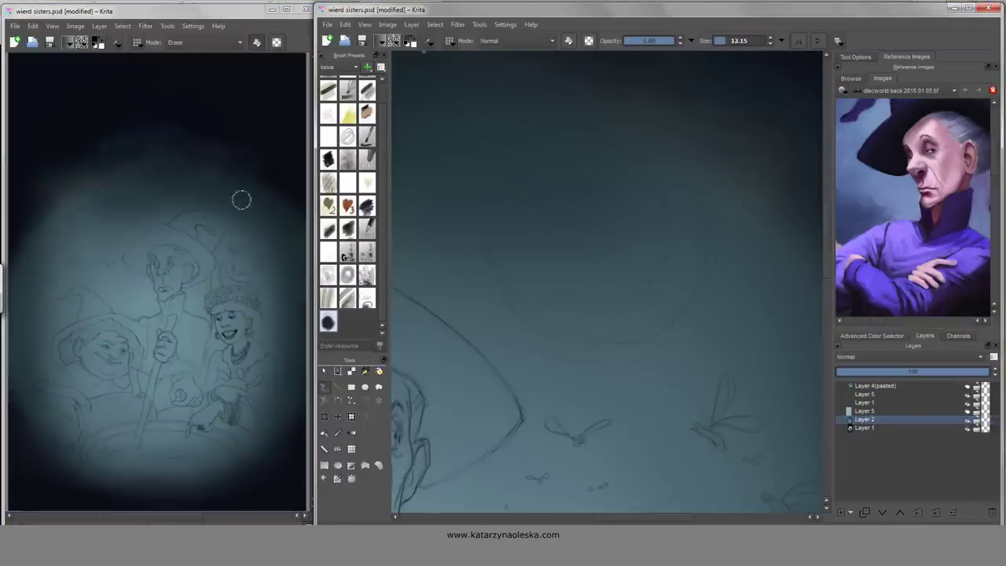
left_click(241, 197)
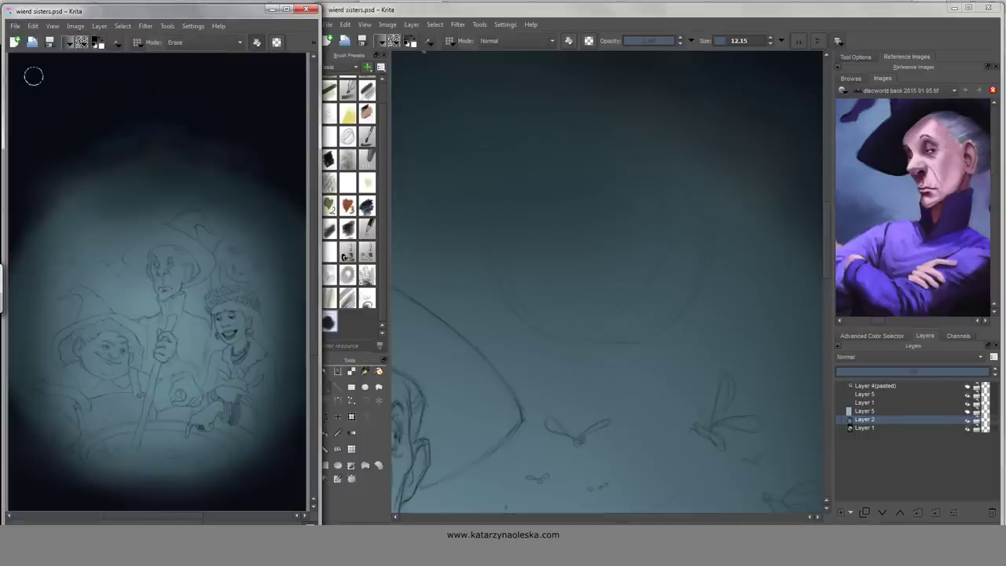
key("Insert")
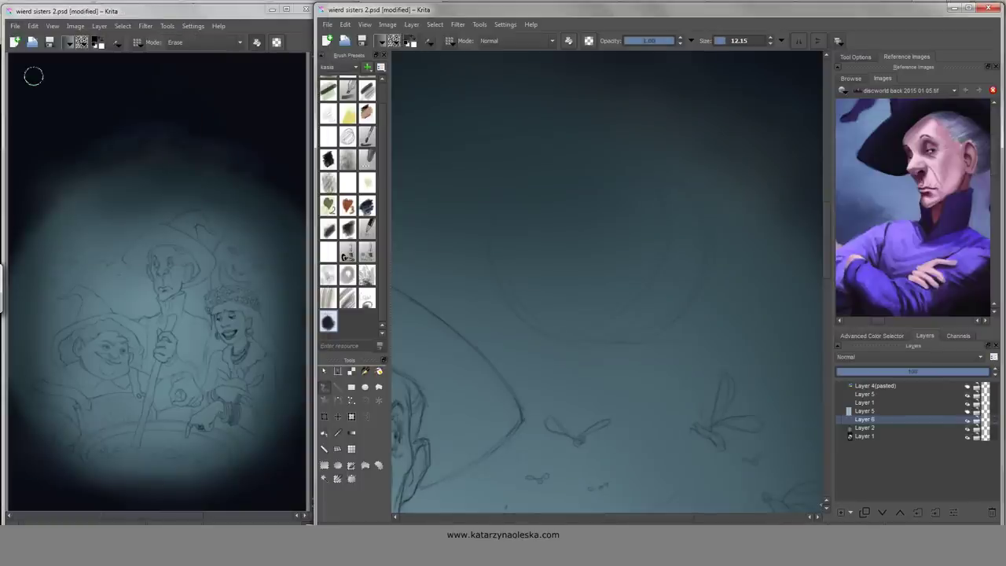
key("t")
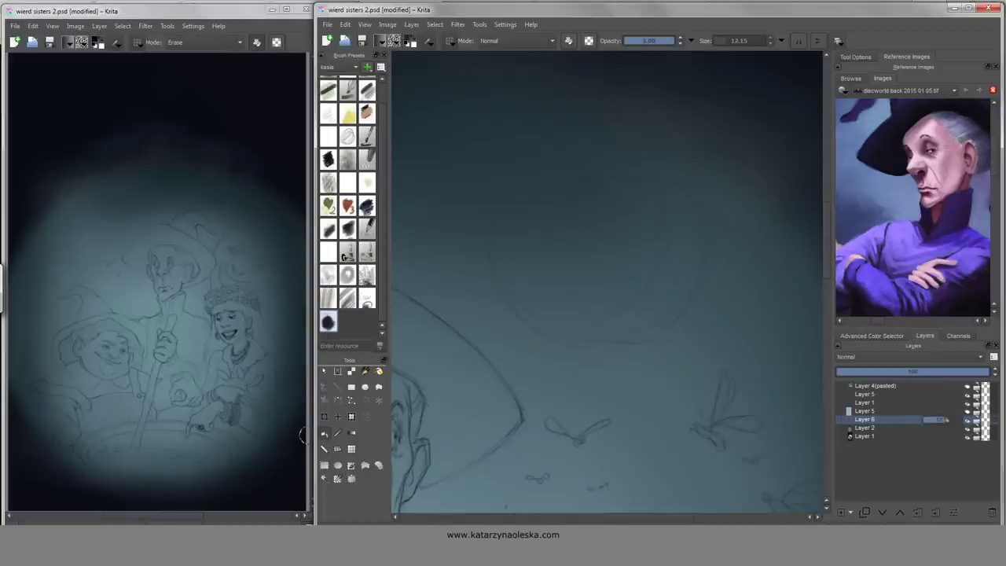
key("BackSpace")
left_click(865, 402)
- Delete the upper Layer 5 and extra sketch layer, then add a new painting layer
right_click(889, 394)
left_click(928, 424)
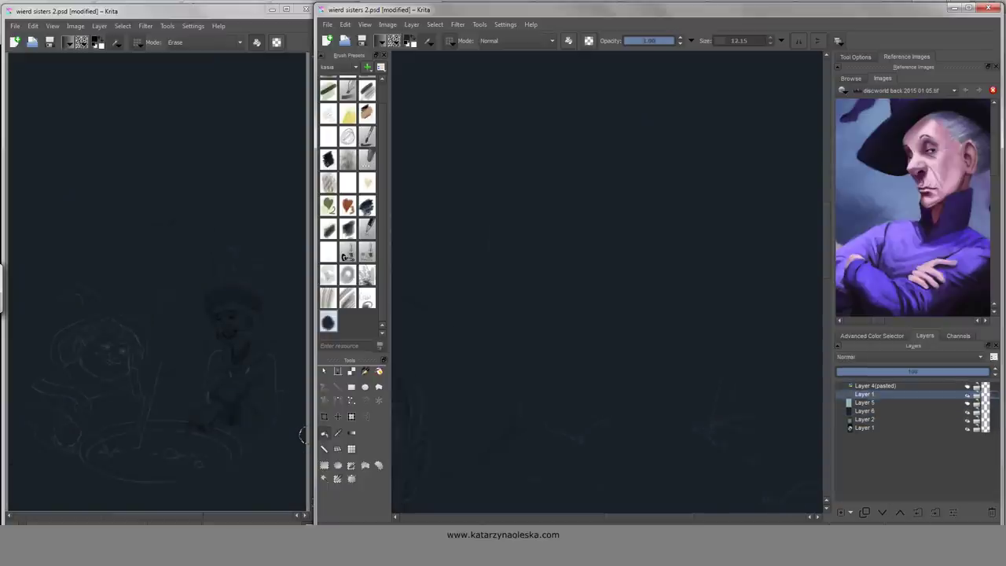
key("shift+Delete")
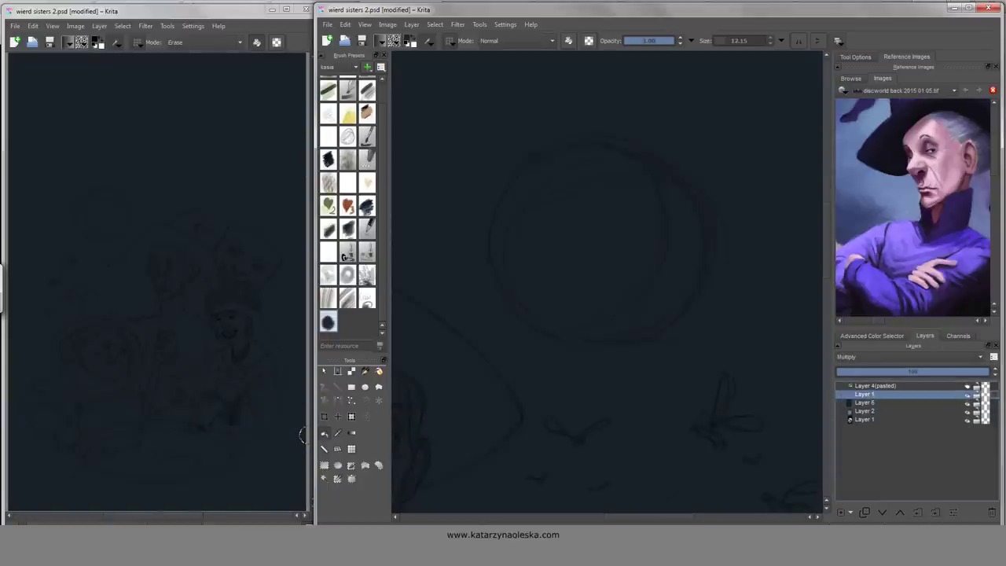
key("2")
key("Insert")
- Paint the cauldron brew green, then spread lighter green strokes across it
scroll(568, 315, "up", 5)
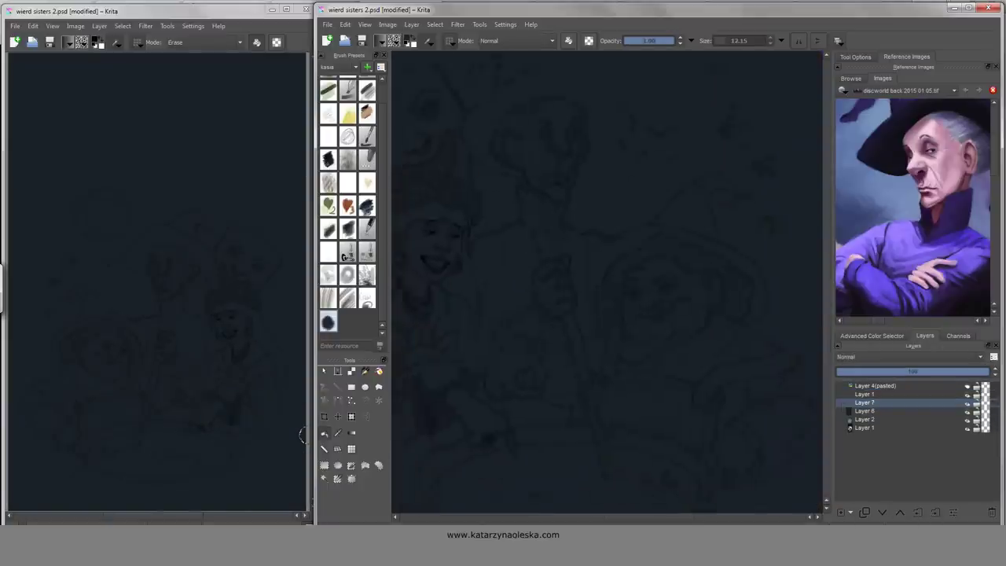
left_click(871, 336)
left_click(915, 417)
mouse_move(552, 456)
left_mouse_down()
mouse_move(629, 452)
mouse_move(597, 413)
mouse_move(546, 420)
mouse_move(503, 464)
mouse_move(570, 472)
left_mouse_up()
mouse_move(648, 429)
left_mouse_down()
mouse_move(676, 436)
mouse_move(629, 448)
mouse_move(719, 440)
mouse_move(569, 432)
mouse_move(550, 460)
mouse_move(692, 471)
mouse_move(588, 437)
mouse_move(681, 392)
mouse_move(687, 441)
left_mouse_up()
left_click(610, 442, "ctrl")
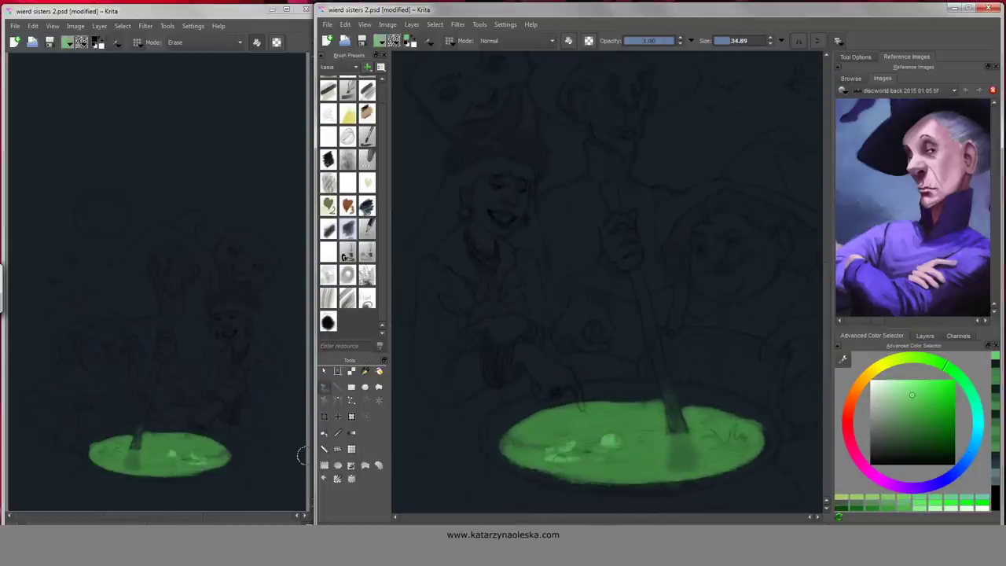
mouse_move(560, 424)
left_mouse_down()
mouse_move(644, 436)
mouse_move(629, 462)
mouse_move(517, 441)
mouse_move(747, 463)
left_mouse_up()
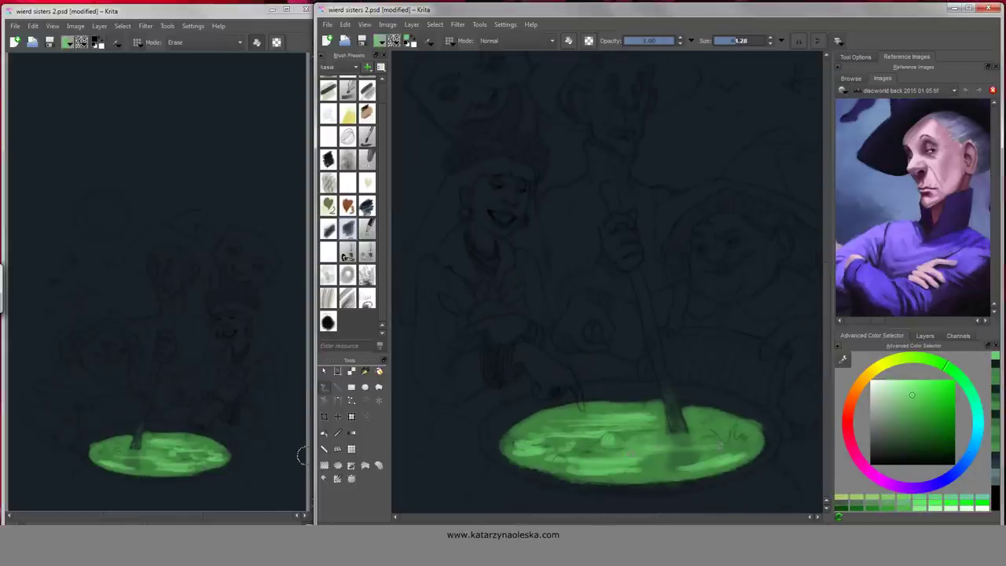
left_click_drag(629, 448, 723, 459)
- Add a dark green rim line, light green glow and fine highlights, then block in the pale hand
left_click(626, 464, "ctrl")
left_click_drag(596, 390, 654, 388)
mouse_move(511, 422)
left_mouse_down()
mouse_move(692, 398)
mouse_move(583, 411)
mouse_move(631, 401)
left_mouse_up()
left_click(711, 432, "ctrl")
left_click_drag(597, 445, 613, 436)
left_click_drag(706, 438, 742, 432)
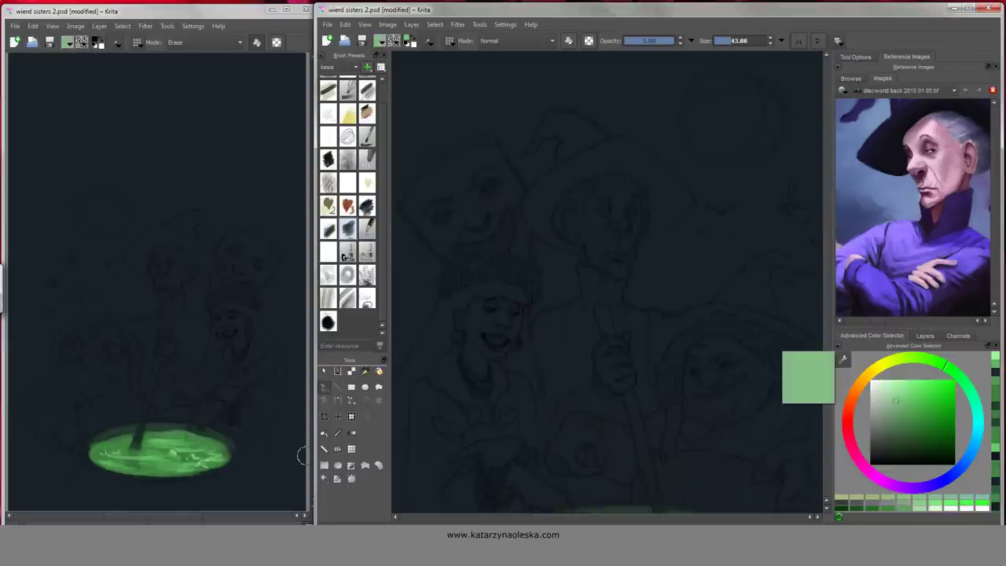
left_click(786, 377, "ctrl")
mouse_move(571, 450)
left_mouse_down()
mouse_move(570, 389)
mouse_move(586, 372)
mouse_move(600, 388)
mouse_move(586, 408)
mouse_move(592, 419)
mouse_move(560, 414)
left_mouse_up()
- Shade the hand with darker yellow-green and pick a dark olive yellow for the left witch
key("k")
left_click_drag(579, 377, 567, 403)
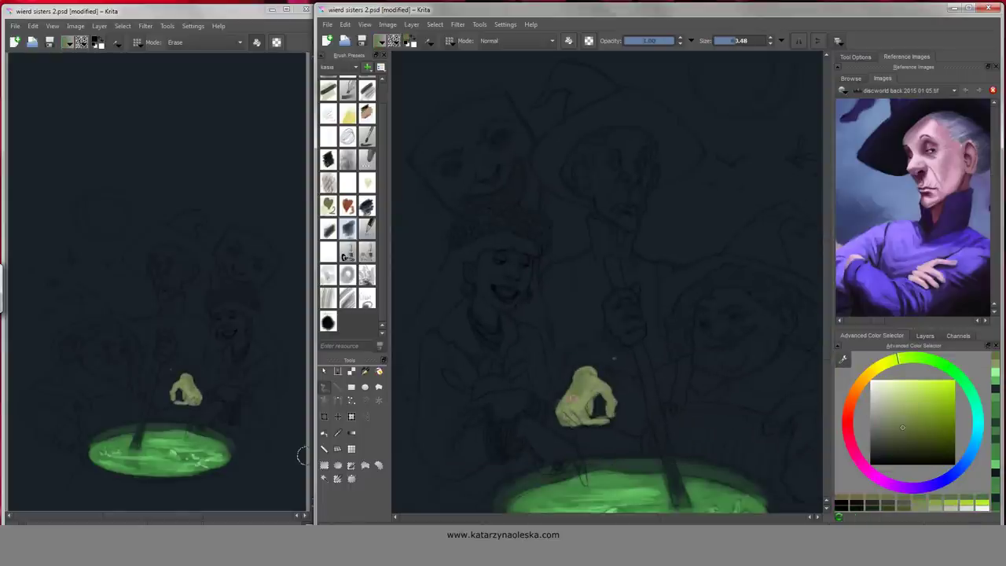
scroll(605, 314, "down", 2)
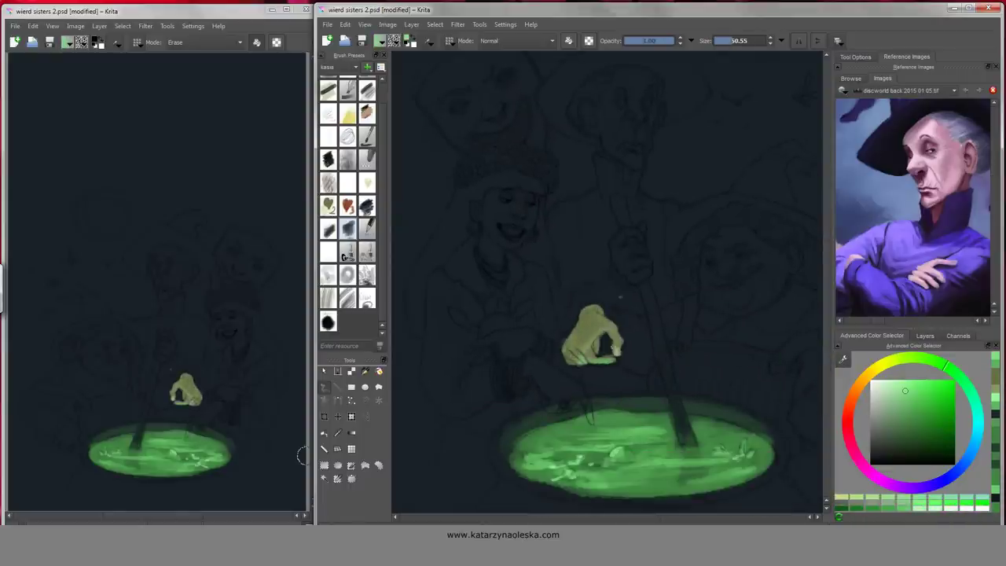
left_click(582, 329, "ctrl")
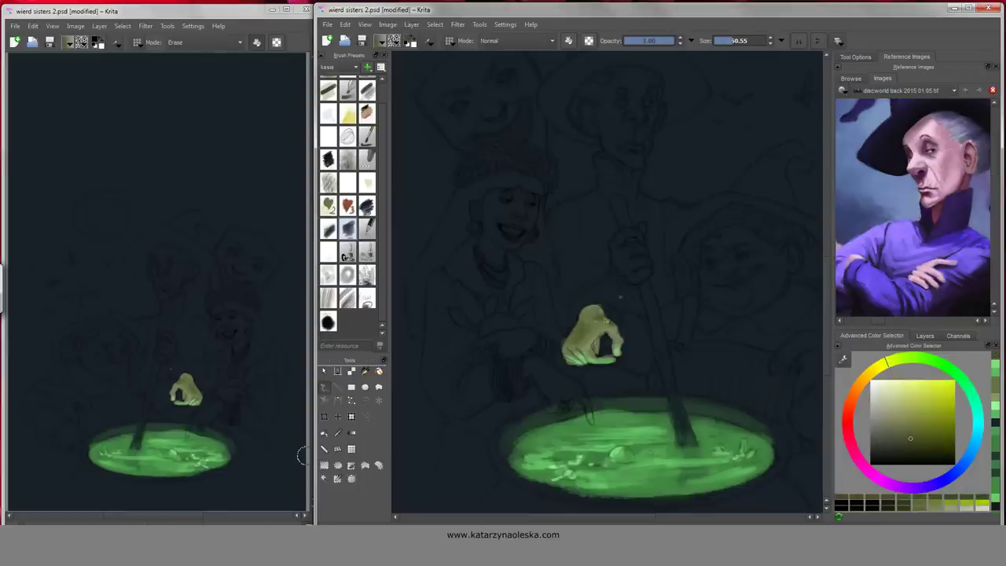
mouse_move(724, 283)
left_mouse_down()
mouse_move(637, 325)
mouse_move(676, 345)
left_mouse_up()
- Block in the left witch's olive face with chin, pointed ear, hair strokes and cheek
scroll(658, 315, "up", 3)
left_click_drag(629, 298, 668, 338)
scroll(653, 322, "up", 1)
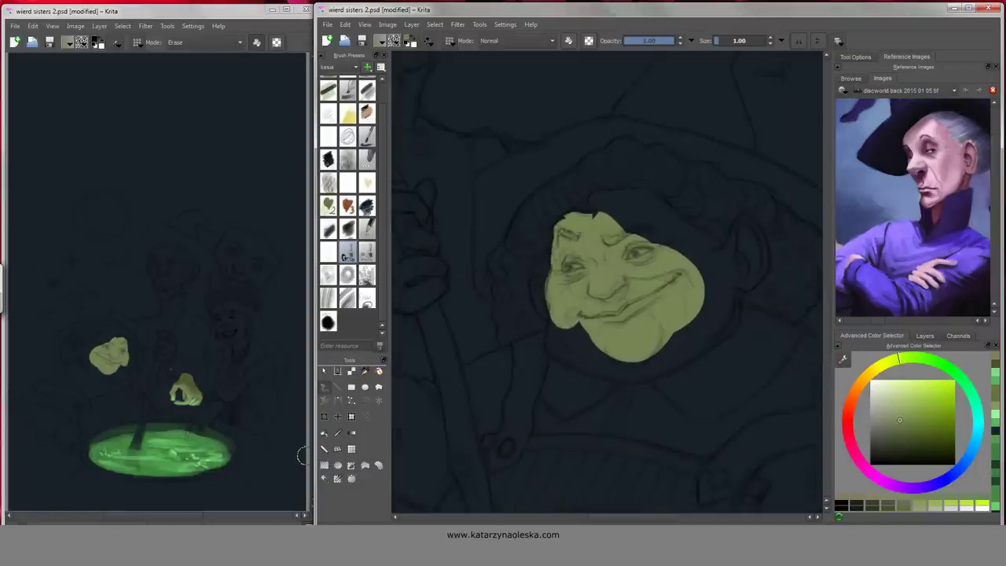
scroll(629, 299, "up", 2)
left_click_drag(597, 369, 641, 377)
left_click_drag(692, 228, 684, 291)
scroll(629, 315, "up", 1)
mouse_move(554, 253)
left_mouse_down()
mouse_move(607, 238)
mouse_move(637, 259)
left_mouse_up()
left_click_drag(503, 330, 507, 365)
mouse_move(629, 314)
left_mouse_down()
mouse_move(633, 276)
mouse_move(597, 275)
left_mouse_up()
scroll(349, 197, "up", 1)
- Tint the witch's nose and the area around it with reddish-orange tones
left_click(857, 379)
left_click_drag(557, 318, 640, 295)
left_click(900, 358)
left_click(864, 379)
left_click(922, 429)
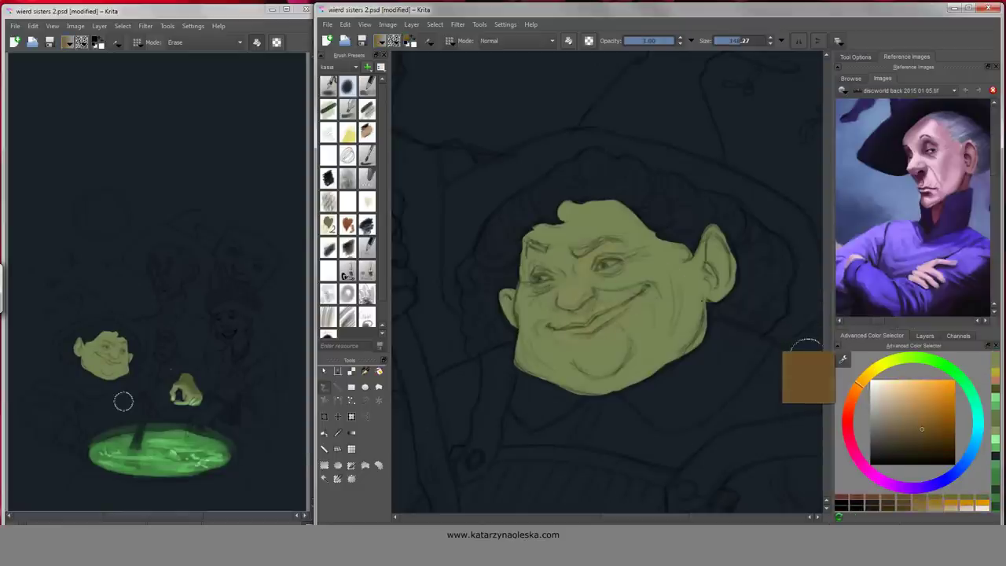
left_click(853, 393)
left_click(916, 426)
left_click_drag(578, 287, 609, 294)
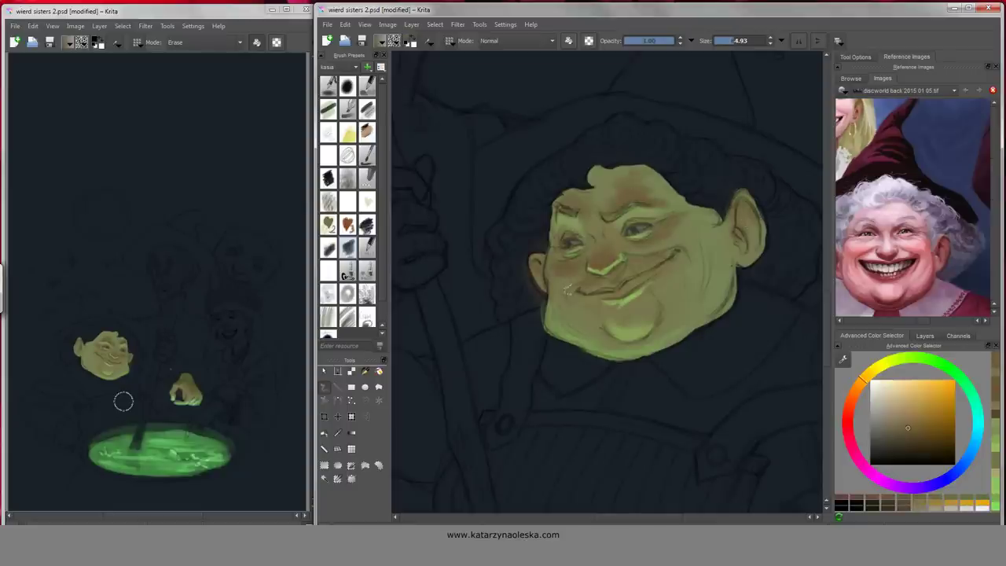
- Darken and redden the mouth line, lighten the upper lip, and shade the mouth corner
mouse_move(591, 294)
left_mouse_down()
mouse_move(634, 288)
mouse_move(607, 294)
mouse_move(654, 270)
left_mouse_up()
left_click(629, 290, "ctrl")
left_click(629, 277, "ctrl")
left_click(645, 259, "ctrl")
left_click(696, 228, "ctrl")
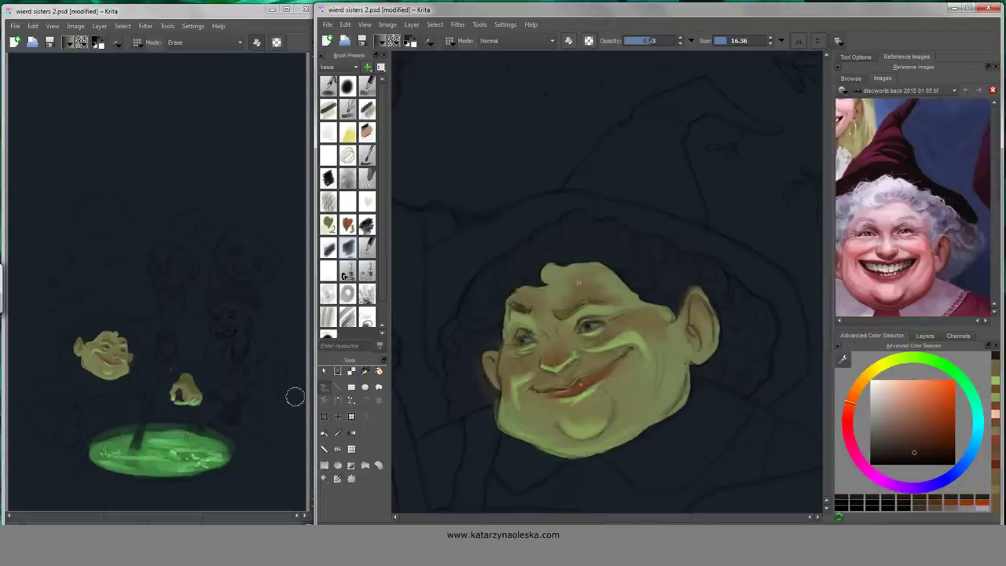
left_click(516, 293, "ctrl")
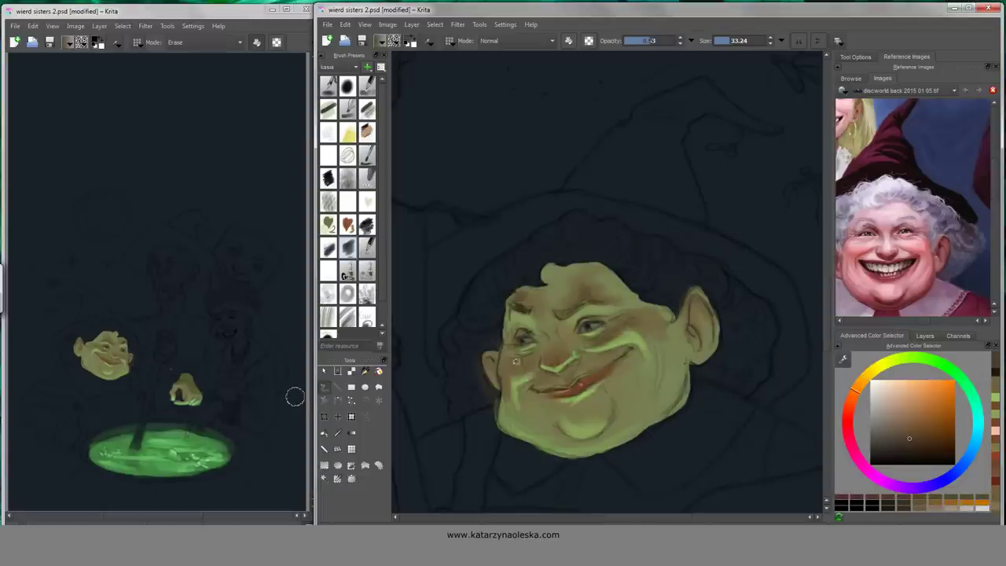
left_click(566, 330, "ctrl")
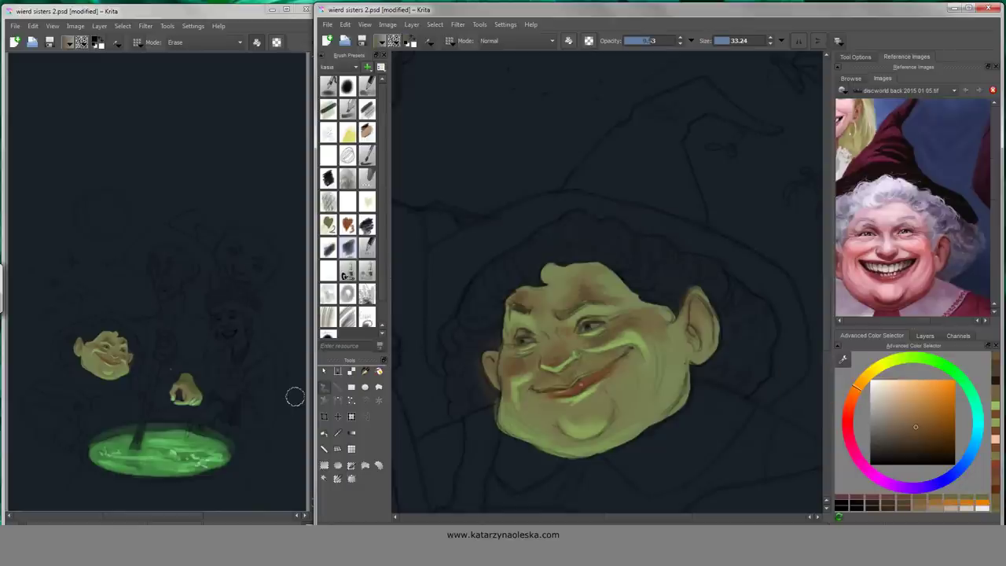
left_click_drag(600, 298, 619, 263)
- Shrink the brush and sample warm orange-brown and yellow-green tones from the face
key("bracketleft")
key("bracketleft")
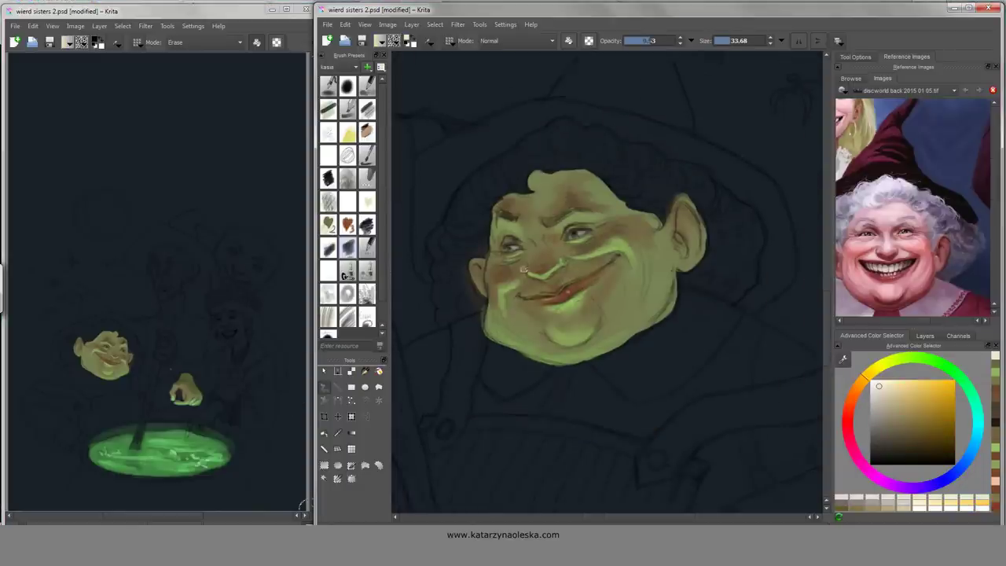
left_click(527, 245, "ctrl")
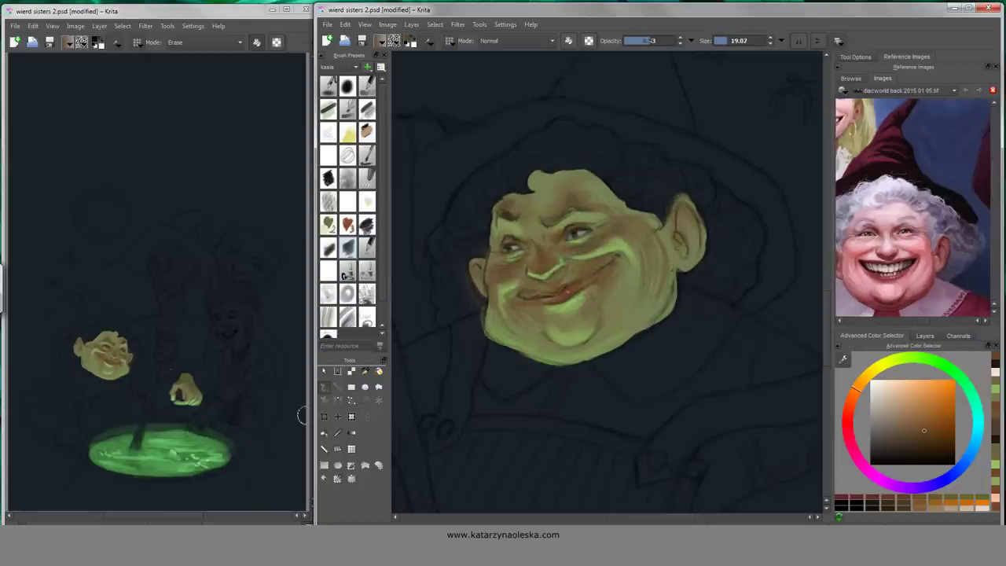
left_click(566, 252, "ctrl")
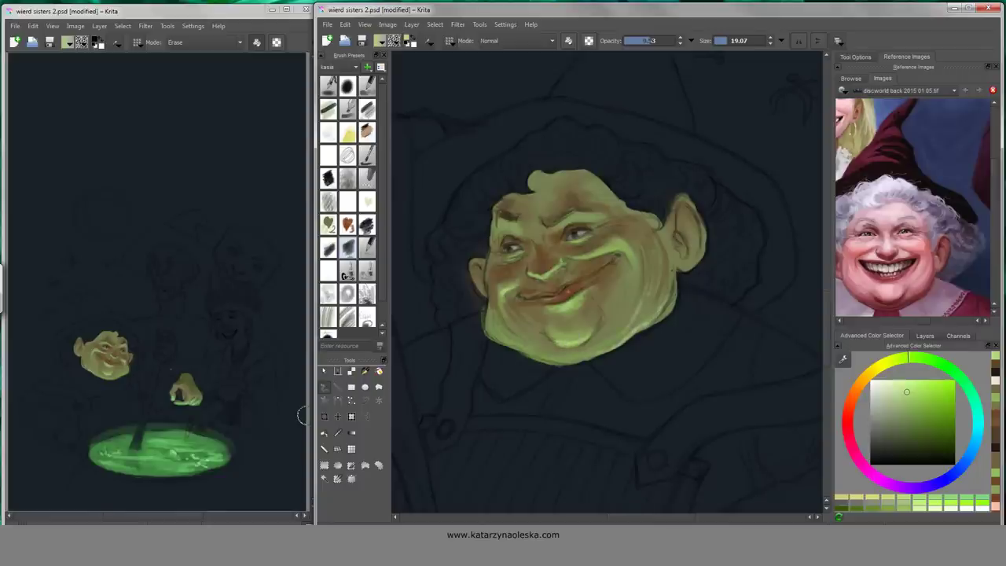
left_click(516, 345, "ctrl")
left_click(632, 293, "ctrl")
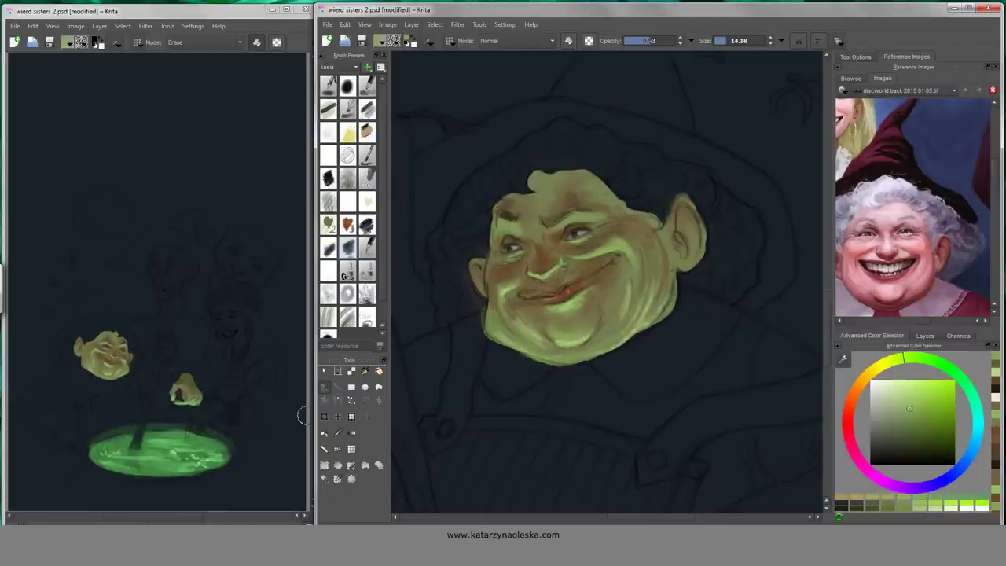
left_click(534, 335, "ctrl")
left_click(666, 305, "ctrl")
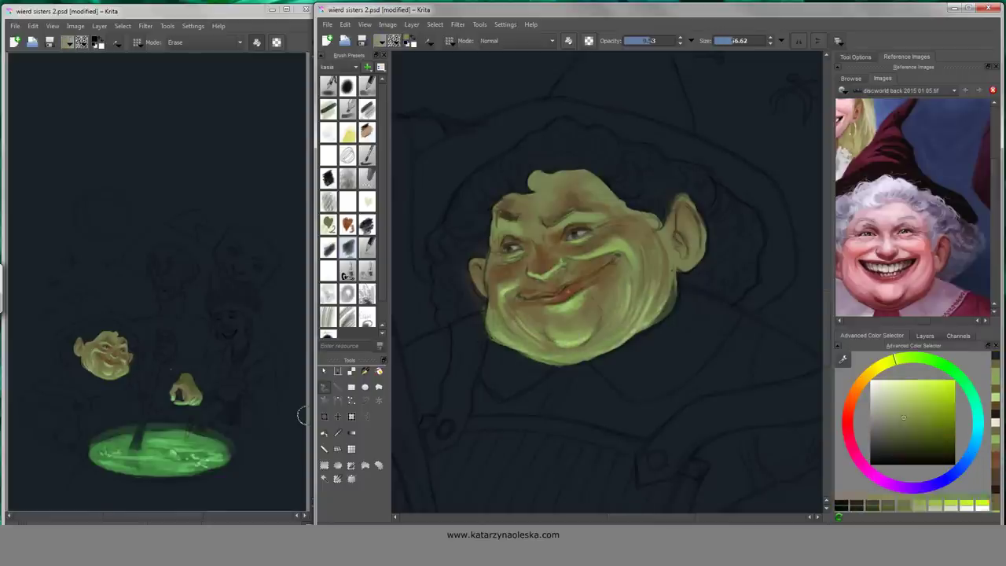
left_click(485, 337, "ctrl")
- Paint dark grey-green hair across the top and down both sides of the head
left_click_drag(690, 213, 624, 245)
left_click(625, 246, "ctrl")
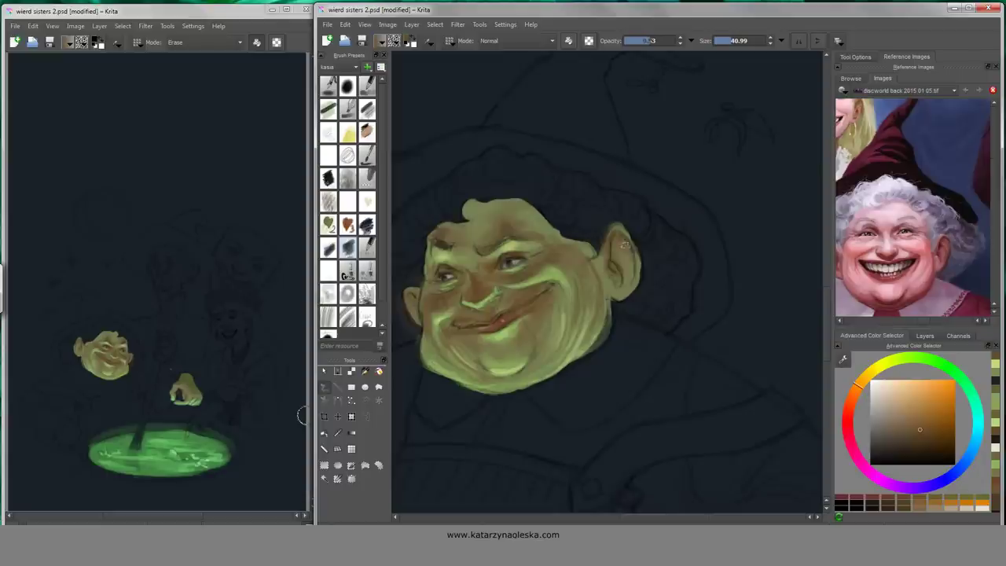
left_click_drag(550, 299, 579, 259)
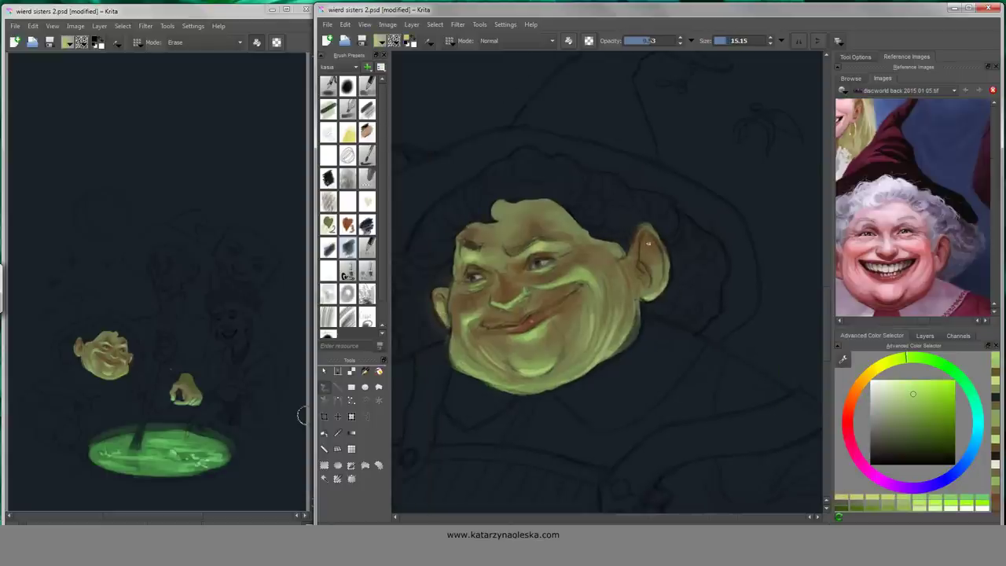
left_click_drag(704, 276, 809, 327)
left_click(810, 327, "ctrl")
left_click(809, 370, "ctrl")
mouse_move(684, 236)
left_mouse_down()
mouse_move(722, 272)
mouse_move(633, 242)
mouse_move(673, 277)
mouse_move(561, 262)
mouse_move(601, 235)
mouse_move(529, 309)
mouse_move(536, 273)
mouse_move(493, 371)
mouse_move(551, 244)
left_mouse_up()
mouse_move(703, 348)
left_mouse_down()
mouse_move(653, 315)
mouse_move(721, 265)
mouse_move(625, 195)
mouse_move(674, 224)
left_mouse_up()
left_click(675, 224, "ctrl")
- Paint bright green highlights through the hair on the left, top and upper right
left_click(629, 323, "ctrl")
left_click(811, 345, "ctrl")
left_click_drag(525, 253, 543, 239)
left_click(811, 343, "ctrl")
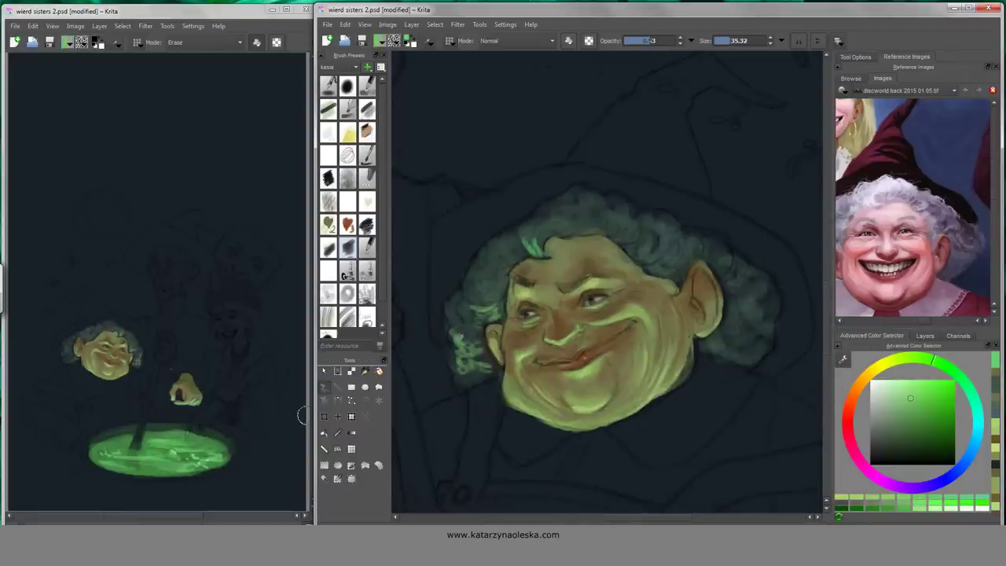
left_click_drag(455, 335, 494, 294)
mouse_move(621, 218)
left_mouse_down()
mouse_move(679, 263)
mouse_move(678, 287)
left_mouse_up()
left_click_drag(732, 310, 744, 263)
left_click_drag(533, 246, 606, 211)
mouse_move(488, 279)
left_mouse_down()
mouse_move(466, 297)
mouse_move(455, 367)
mouse_move(488, 299)
mouse_move(548, 242)
left_mouse_up()
- Darken the hair edges with dark blue and paint the pointed hat above the hair
left_click(455, 366, "ctrl")
mouse_move(668, 260)
left_mouse_down()
mouse_move(541, 247)
mouse_move(522, 211)
left_mouse_up()
left_click_drag(649, 346, 638, 395)
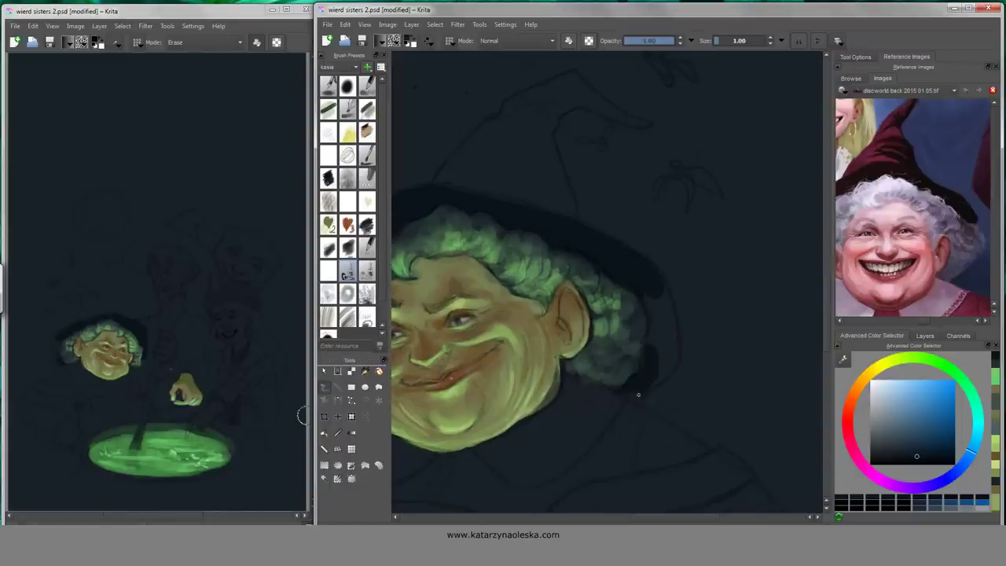
left_click_drag(654, 320, 702, 505)
mouse_move(503, 346)
left_mouse_down()
mouse_move(608, 274)
mouse_move(551, 369)
mouse_move(606, 301)
left_mouse_up()
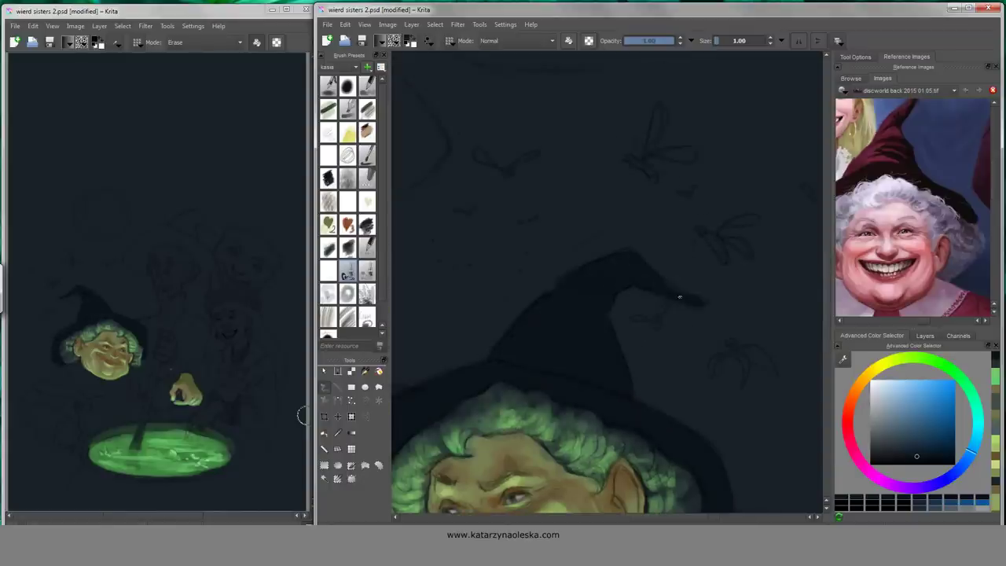
- Paint a light green collar under the chin, extending it left and right toward the ear
left_click_drag(680, 297, 791, 18)
left_click(861, 376)
left_click(890, 416)
left_click_drag(730, 356, 739, 345)
mouse_move(655, 343)
left_mouse_down()
mouse_move(759, 314)
mouse_move(692, 369)
mouse_move(668, 361)
left_mouse_up()
left_click(778, 370, "ctrl")
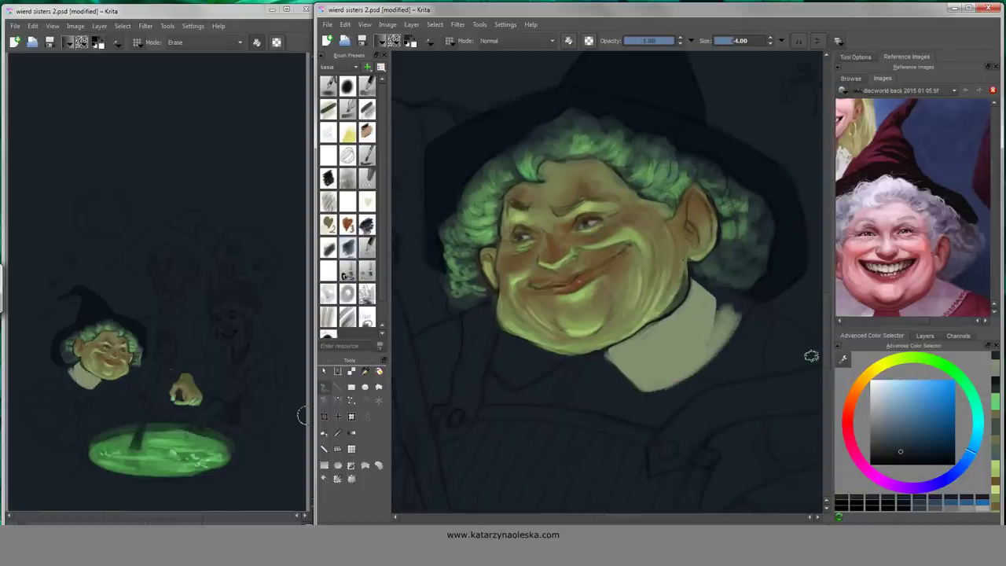
left_click(692, 370, "ctrl")
left_click_drag(736, 327, 694, 288)
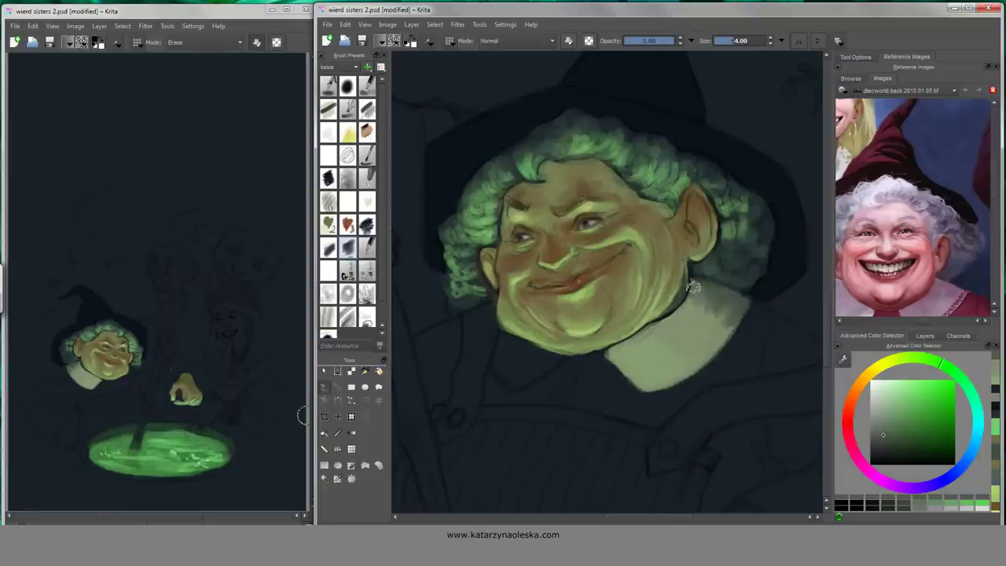
left_click(723, 320, "ctrl")
left_click(723, 320, "ctrl")
mouse_move(543, 373)
left_mouse_down()
mouse_move(499, 346)
mouse_move(568, 363)
left_mouse_up()
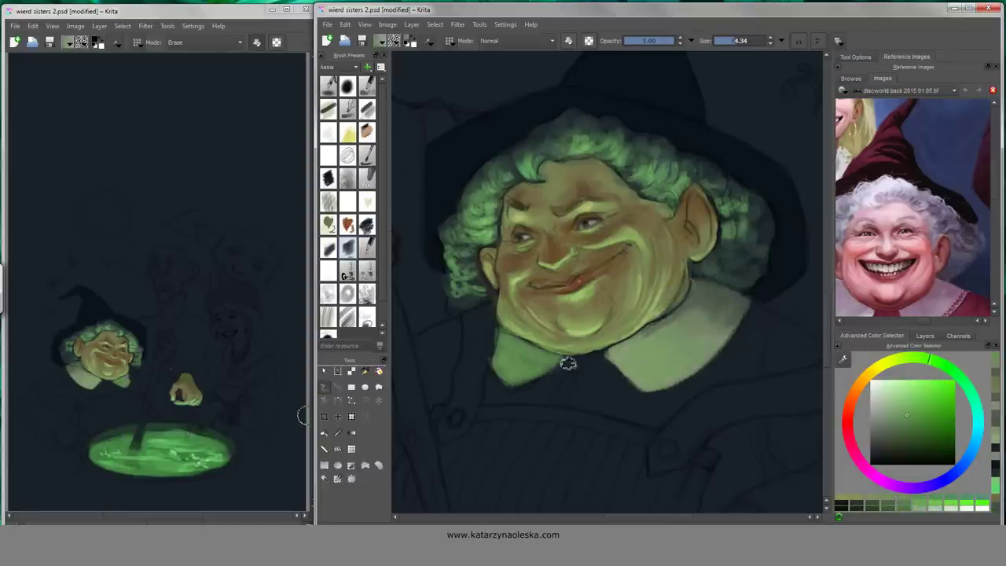
mouse_move(652, 328)
left_mouse_down()
mouse_move(735, 292)
mouse_move(747, 297)
left_mouse_up()
- Paint a green arm and hand reaching down from the collar, plus a pale wedge below
left_click(597, 425, "ctrl")
left_click_drag(597, 427, 719, 337)
left_click(609, 236, "ctrl")
mouse_move(601, 210)
left_mouse_down()
mouse_move(588, 283)
mouse_move(562, 334)
mouse_move(611, 315)
mouse_move(629, 369)
mouse_move(595, 397)
mouse_move(393, 419)
left_mouse_up()
left_click(543, 341, "ctrl")
key("/")
left_click(570, 330, "ctrl")
- Paint the pale green apron, the left arm and the hand with its fingers in light tones
left_click_drag(542, 370, 548, 386)
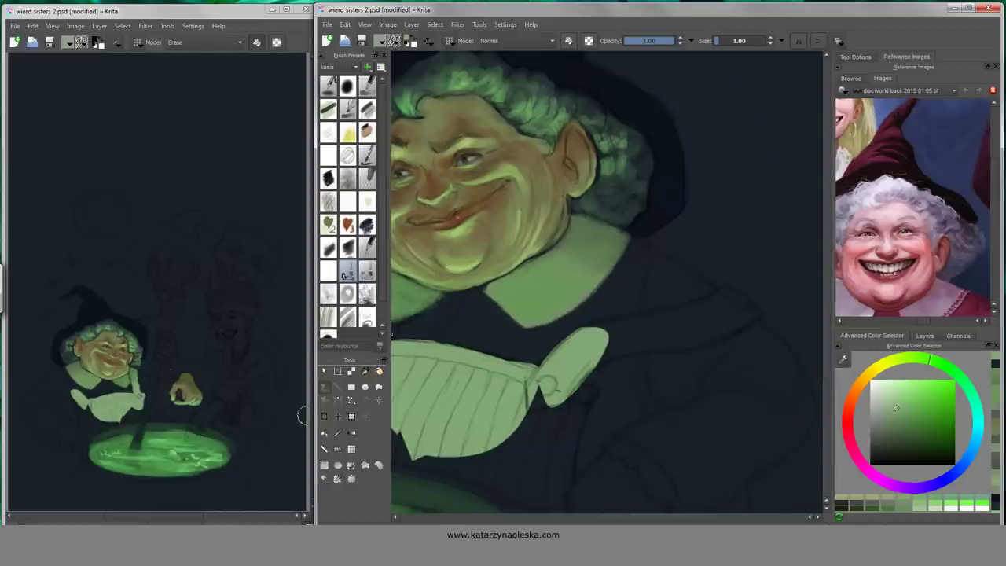
left_click_drag(602, 350, 660, 338)
left_click_drag(511, 330, 661, 303)
left_click_drag(507, 232, 493, 283)
mouse_move(471, 377)
left_mouse_down()
mouse_move(539, 416)
mouse_move(444, 377)
mouse_move(472, 346)
mouse_move(566, 417)
mouse_move(660, 341)
mouse_move(652, 381)
mouse_move(586, 405)
left_mouse_up()
left_click_drag(674, 275, 739, 236)
left_click_drag(684, 284, 715, 276)
mouse_move(637, 294)
left_mouse_down()
mouse_move(758, 259)
mouse_move(762, 240)
left_mouse_up()
mouse_move(751, 281)
left_mouse_down()
mouse_move(817, 254)
mouse_move(707, 253)
left_mouse_up()
mouse_move(801, 241)
left_mouse_down()
mouse_move(645, 269)
mouse_move(631, 263)
left_mouse_up()
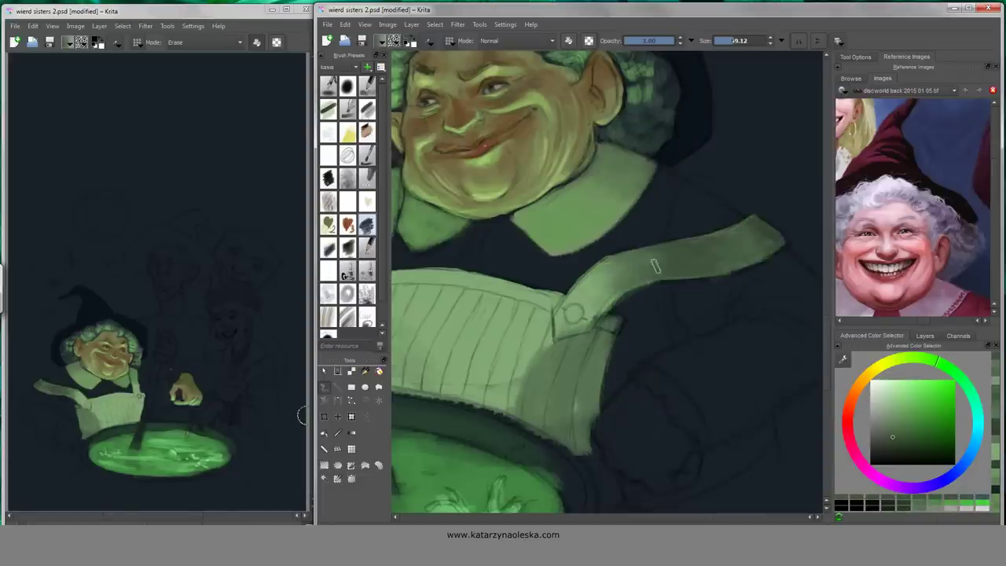
- Darken the apron's top edge with dark strokes and brighten its left side
mouse_move(472, 236)
left_mouse_down()
mouse_move(645, 259)
mouse_move(544, 259)
mouse_move(424, 235)
mouse_move(519, 275)
mouse_move(668, 235)
left_mouse_up()
left_click_drag(440, 313, 517, 295)
mouse_move(452, 308)
left_mouse_down()
mouse_move(461, 281)
mouse_move(452, 311)
left_mouse_up()
mouse_move(621, 330)
left_mouse_down()
mouse_move(676, 350)
mouse_move(542, 314)
mouse_move(548, 328)
mouse_move(696, 373)
left_mouse_up()
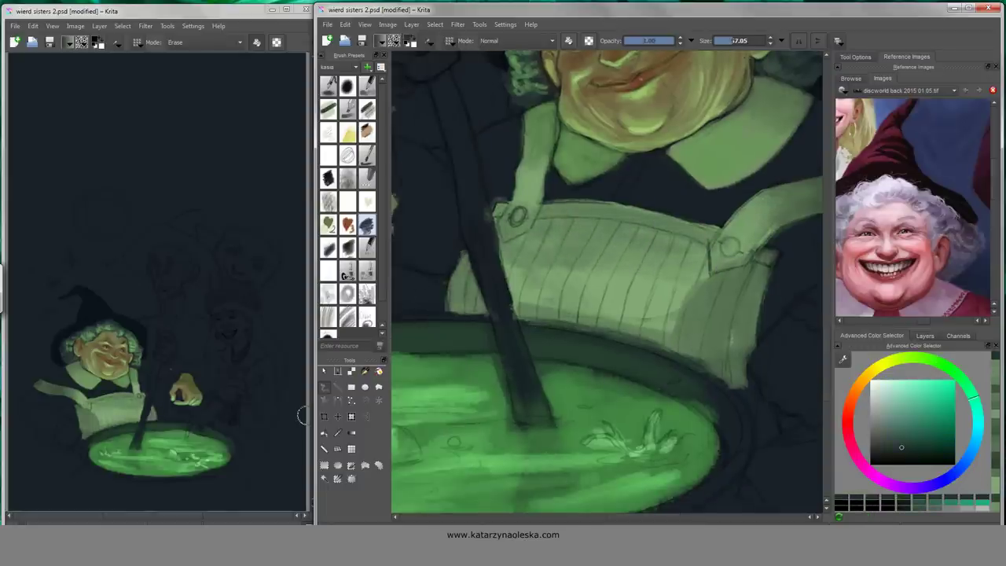
mouse_move(435, 345)
left_mouse_down()
mouse_move(459, 386)
mouse_move(552, 384)
left_mouse_up()
scroll(607, 283, "up", 2)
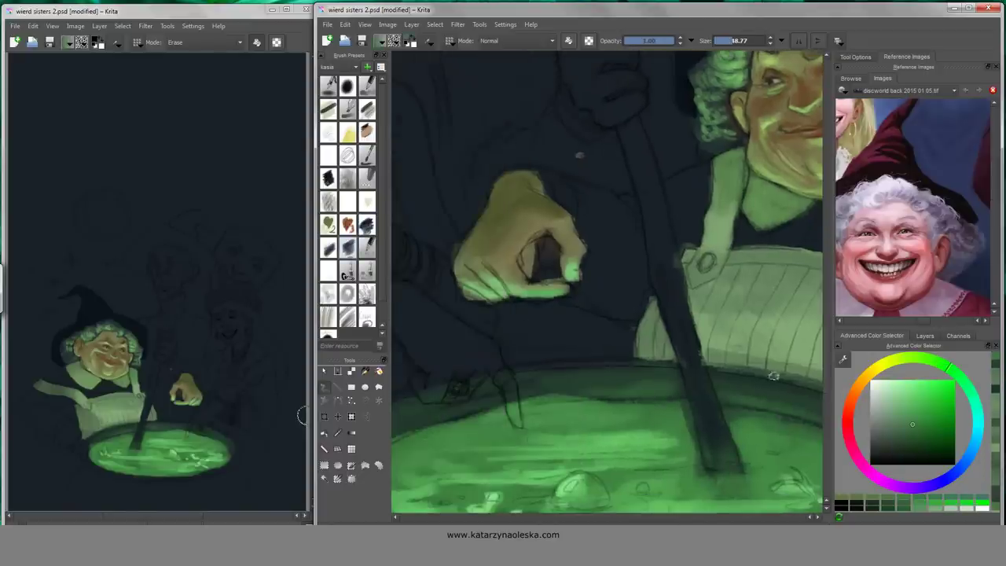
scroll(607, 283, "down", 2)
scroll(607, 283, "up", 3)
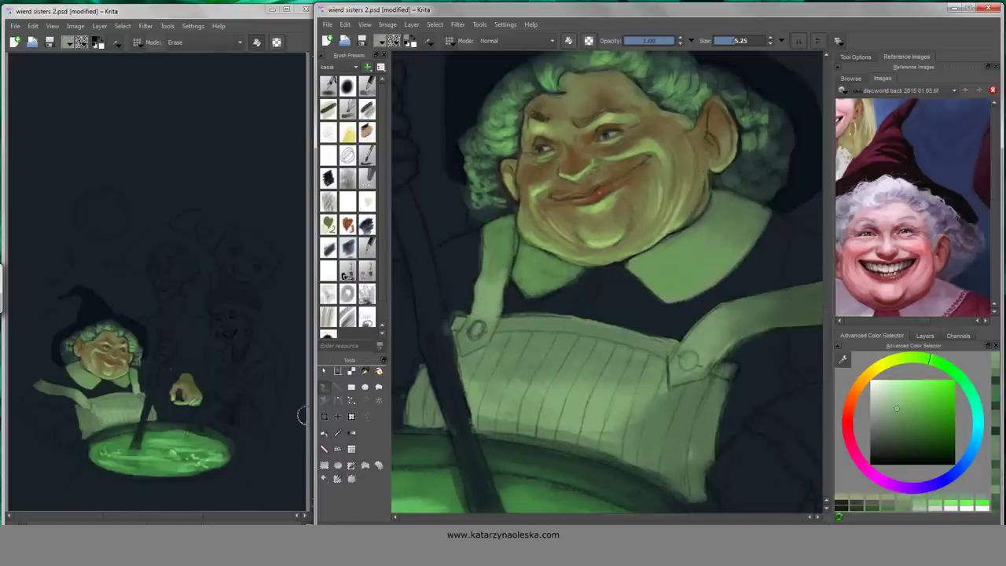
- Lighten the lower apron with pale strokes, then place a first short red stripe
left_click_drag(525, 366, 654, 349)
left_click_drag(417, 385, 442, 410)
left_click_drag(616, 425, 661, 444)
mouse_move(503, 405)
left_mouse_down()
mouse_move(563, 404)
mouse_move(551, 436)
mouse_move(546, 410)
left_mouse_up()
left_click(849, 410)
left_click(928, 436)
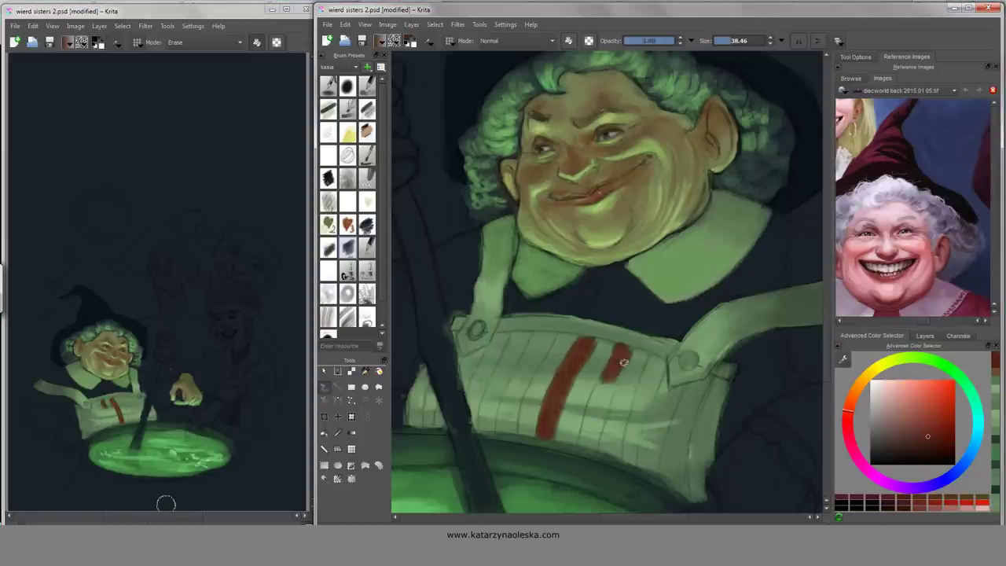
- Extend three red vertical stripes down the apron and edge the right strap in dark red
left_click_drag(623, 362, 592, 444)
left_click_drag(655, 357, 631, 446)
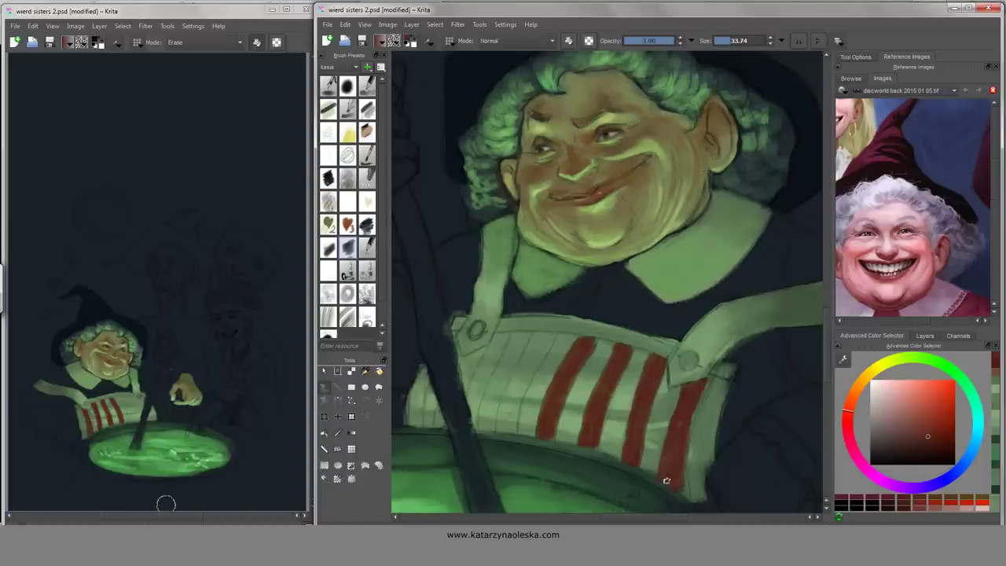
left_click_drag(667, 481, 709, 481)
left_click_drag(586, 340, 543, 427)
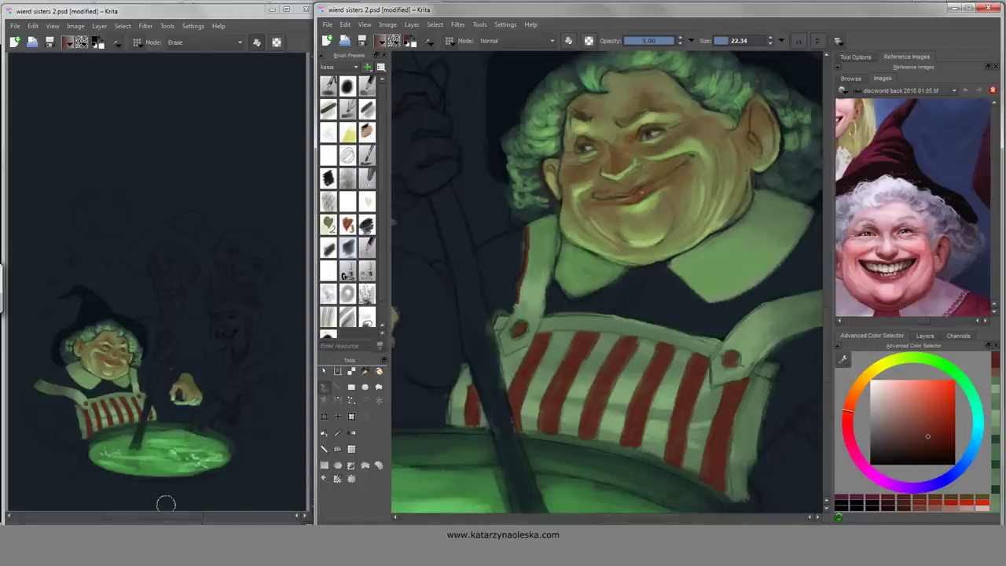
left_click_drag(552, 269, 424, 269)
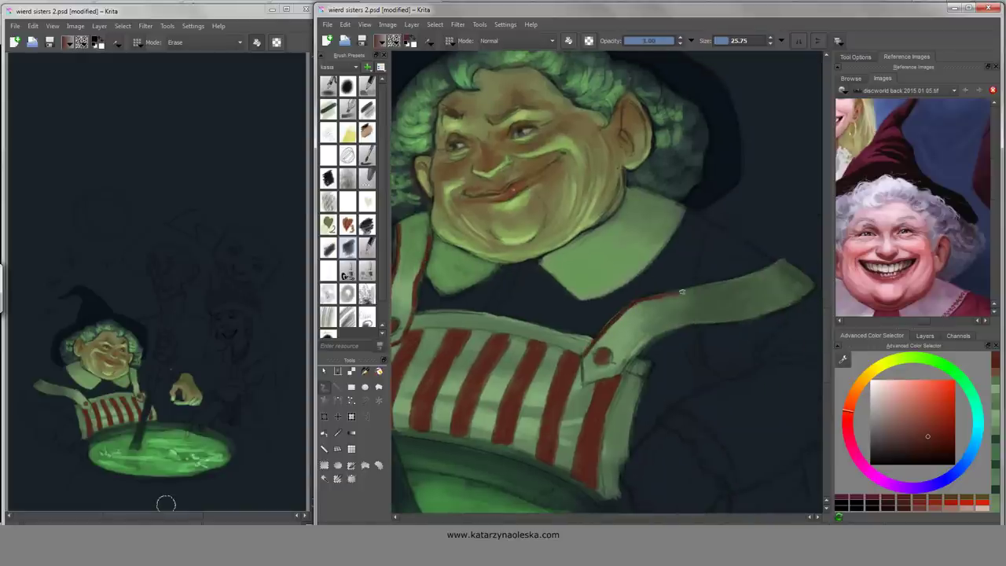
left_click_drag(790, 302, 702, 320)
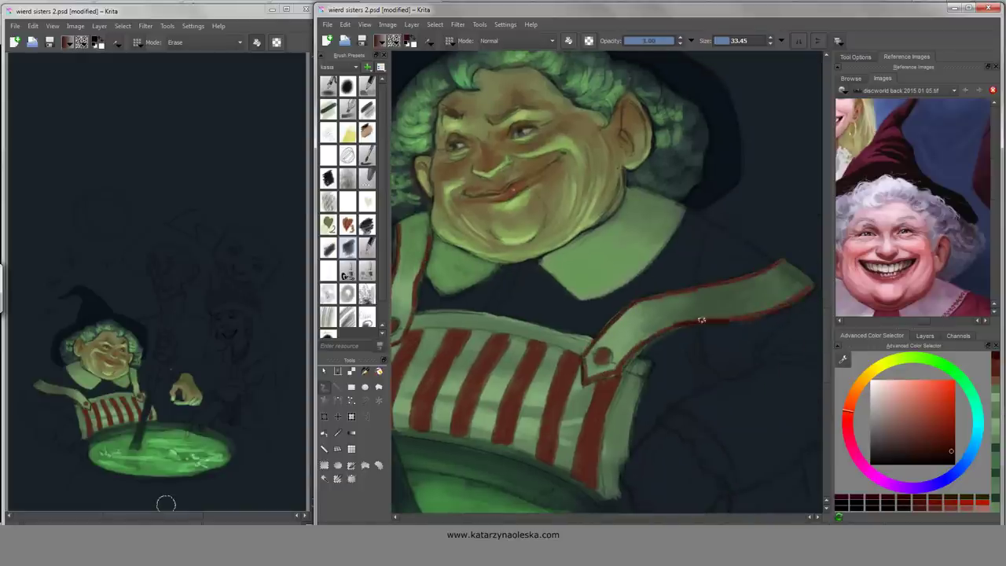
left_click_drag(586, 414, 676, 430)
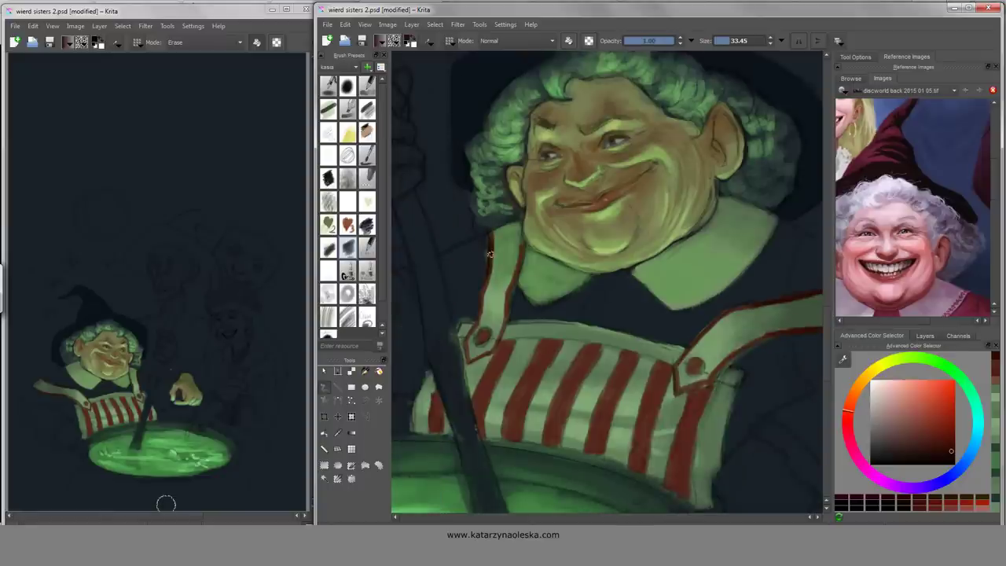
- Sample alternate reds and light greens from the apron stripes
left_click(497, 370, "ctrl")
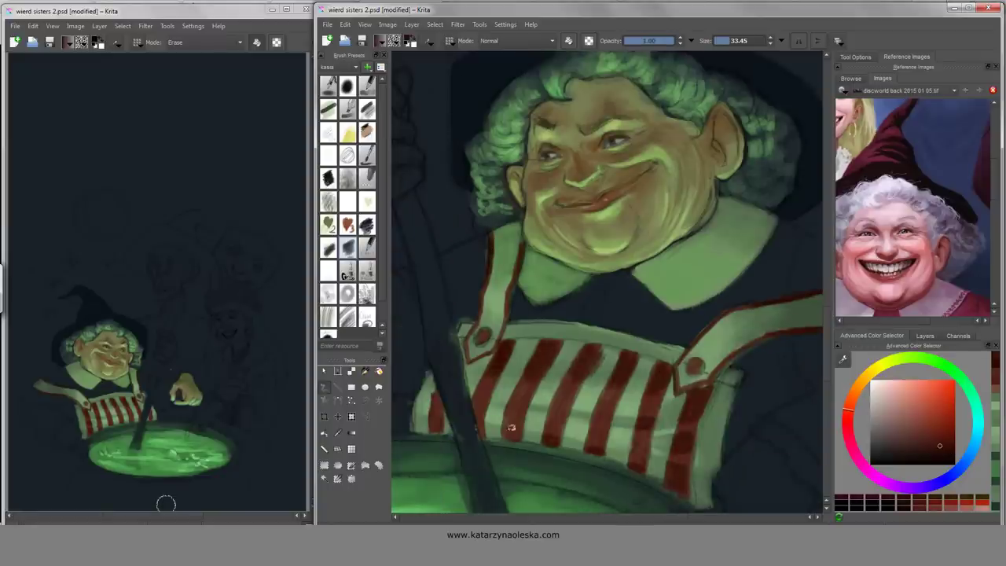
left_click(606, 422, "ctrl")
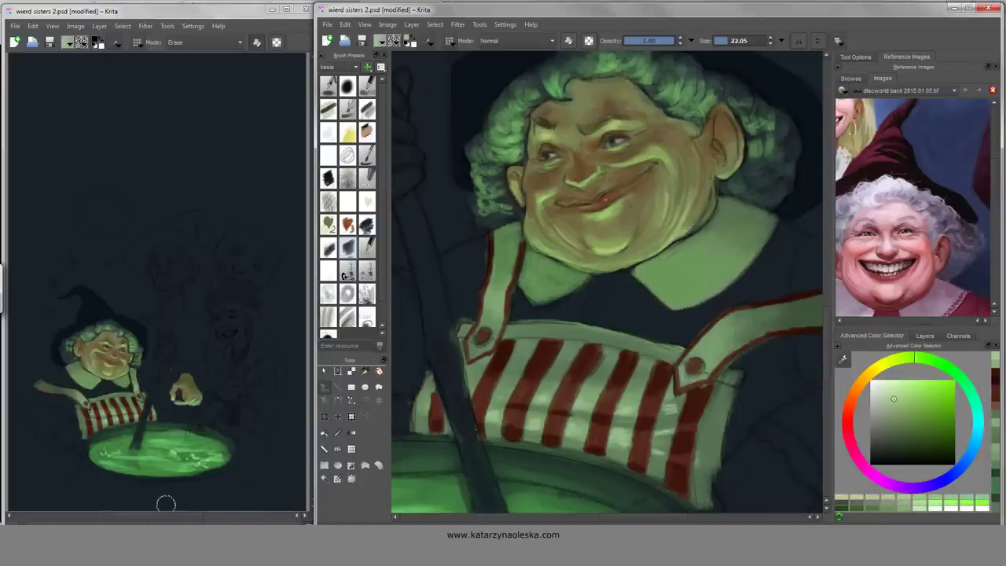
left_click(473, 388, "ctrl")
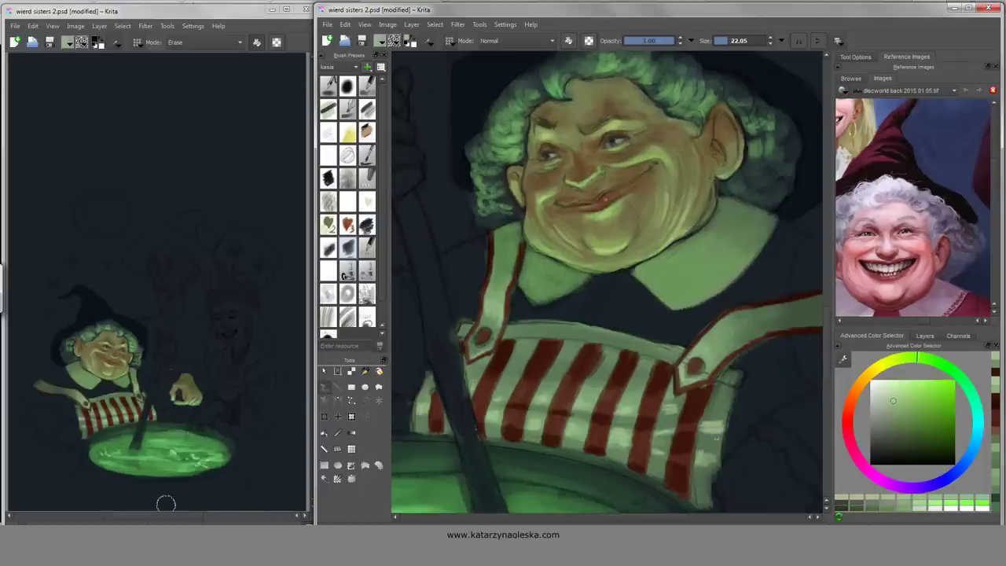
left_click(681, 433, "ctrl")
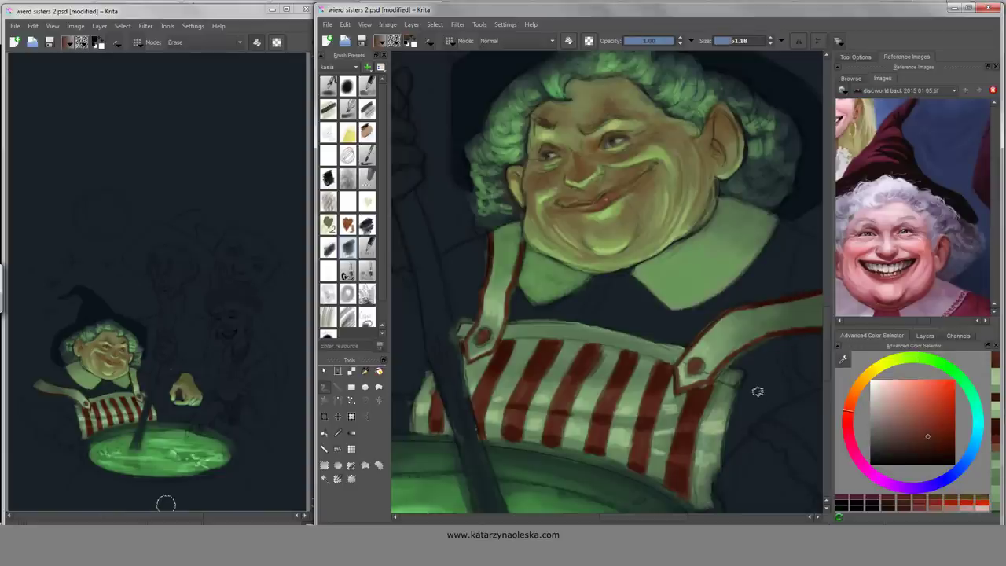
left_click_drag(755, 359, 739, 464)
- Sample orange-browns and the collar's yellow-green while adjusting brush size
left_click(591, 360, "ctrl")
left_click(559, 354, "ctrl")
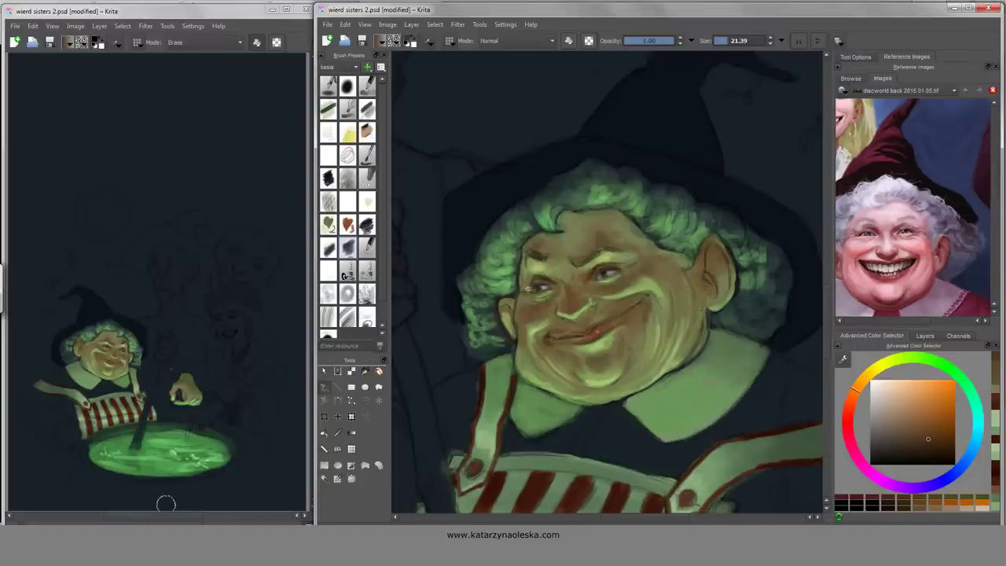
left_click(717, 259, "ctrl")
key("bracketright")
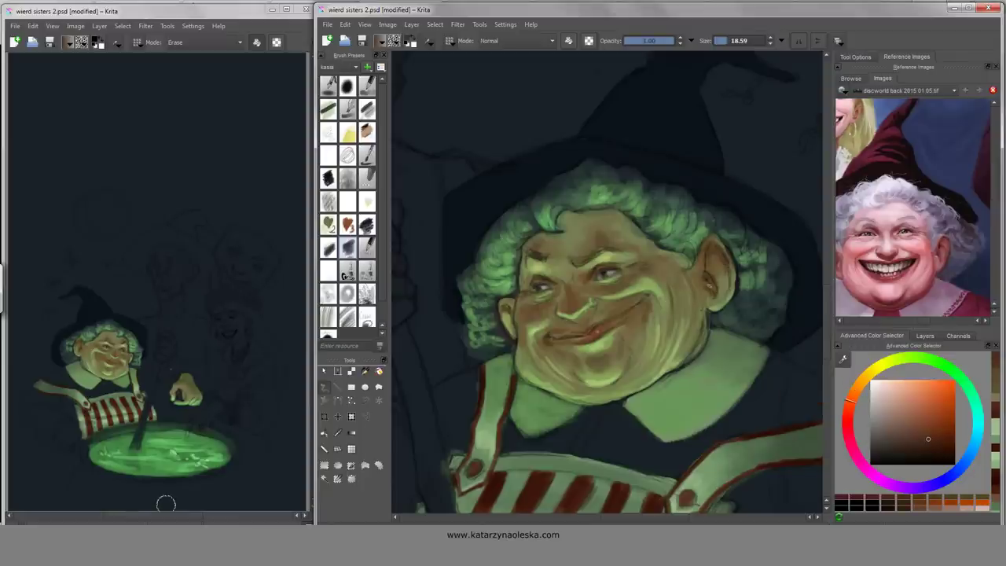
left_click(773, 353, "ctrl")
key("bracketleft")
left_click(605, 390, "ctrl")
mouse_move(616, 436)
left_mouse_down()
mouse_move(663, 349)
mouse_move(786, 330)
left_mouse_up()
- Paint teal and blue-grey strokes over the shirt below the collar and beside the strap
key("bracketright")
key("bracketright")
key("bracketright")
key("bracketright")
key("bracketright")
left_click(663, 350, "ctrl")
mouse_move(623, 345)
left_mouse_down()
mouse_move(548, 362)
mouse_move(603, 370)
left_mouse_up()
key("bracketleft")
key("bracketleft")
key("bracketleft")
key("bracketleft")
key("bracketleft")
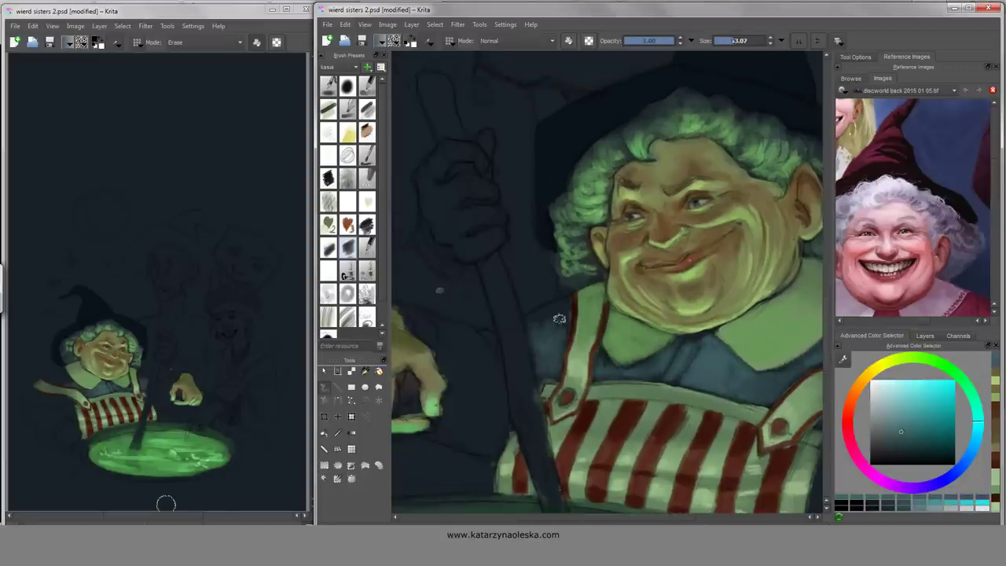
left_click_drag(543, 346, 676, 328)
left_click_drag(543, 393, 566, 409)
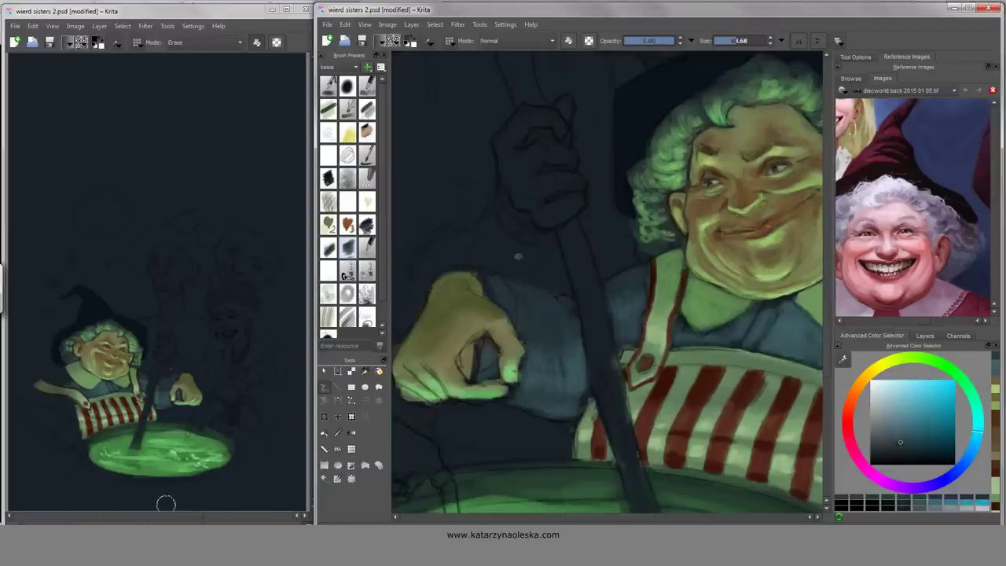
left_click_drag(523, 359, 209, 312)
mouse_move(565, 426)
left_mouse_down()
mouse_move(584, 337)
mouse_move(629, 322)
mouse_move(609, 256)
mouse_move(649, 358)
mouse_move(633, 408)
mouse_move(681, 415)
mouse_move(777, 360)
left_mouse_up()
left_click_drag(647, 228, 672, 190)
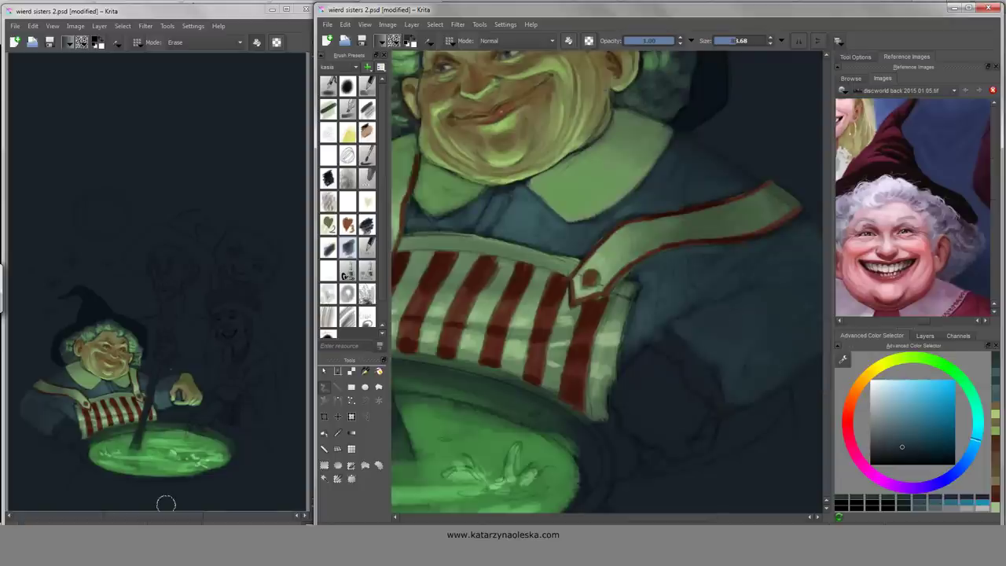
- Add more blue-grey shirt strokes with a larger brush and sample the green cauldron glow
key("bracketright")
key("bracketright")
key("bracketright")
key("bracketright")
key("bracketright")
left_click(707, 320, "ctrl")
mouse_move(759, 311)
left_mouse_down()
mouse_move(656, 335)
mouse_move(649, 351)
left_mouse_up()
key("bracketright")
key("bracketright")
key("bracketright")
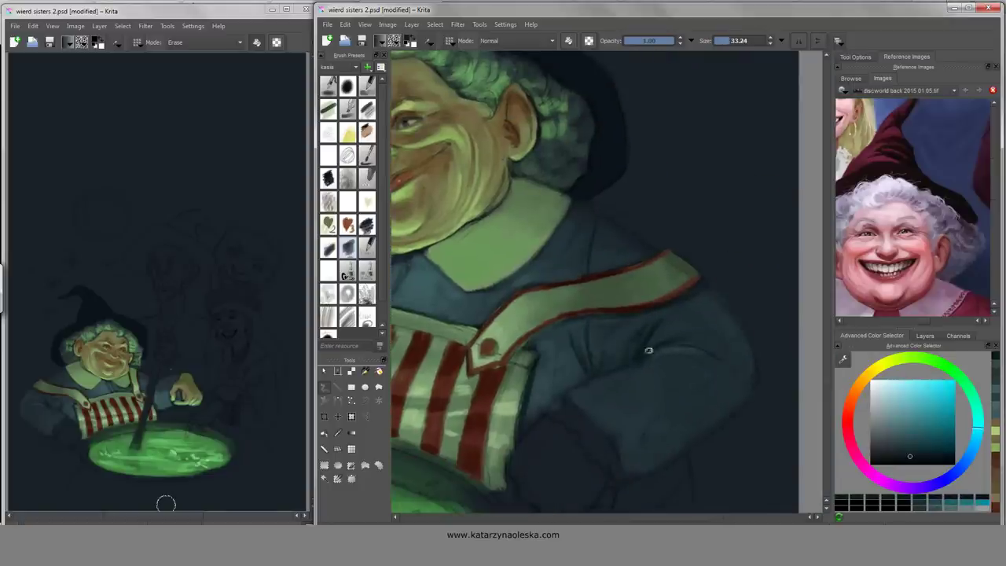
left_click_drag(622, 476, 666, 302)
left_click(667, 302, "ctrl")
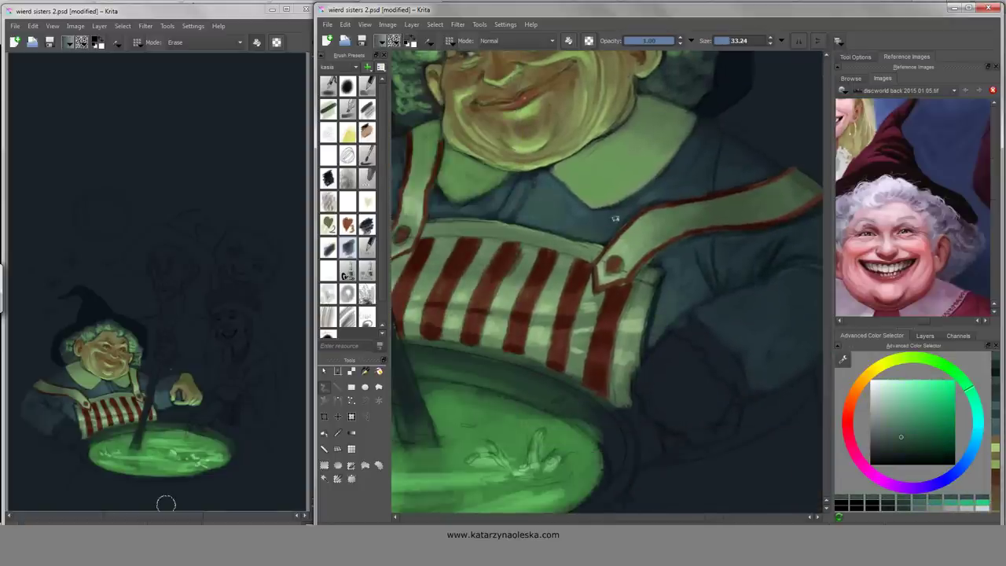
left_click_drag(615, 218, 640, 333)
left_click(640, 334, "ctrl")
left_click_drag(578, 329, 656, 352)
- Paint bluish and light green strokes over the hand and up the sleeve
left_click(809, 379, "ctrl")
key("bracketright")
key("bracketright")
left_click_drag(430, 362, 540, 386)
left_click_drag(456, 378, 519, 412)
left_click(519, 377, "ctrl")
mouse_move(503, 377)
left_mouse_down()
mouse_move(550, 400)
mouse_move(525, 319)
mouse_move(519, 343)
left_mouse_up()
key("bracketleft")
key("bracketleft")
key("bracketleft")
key("bracketleft")
key("bracketleft")
key("bracketleft")
key("bracketleft")
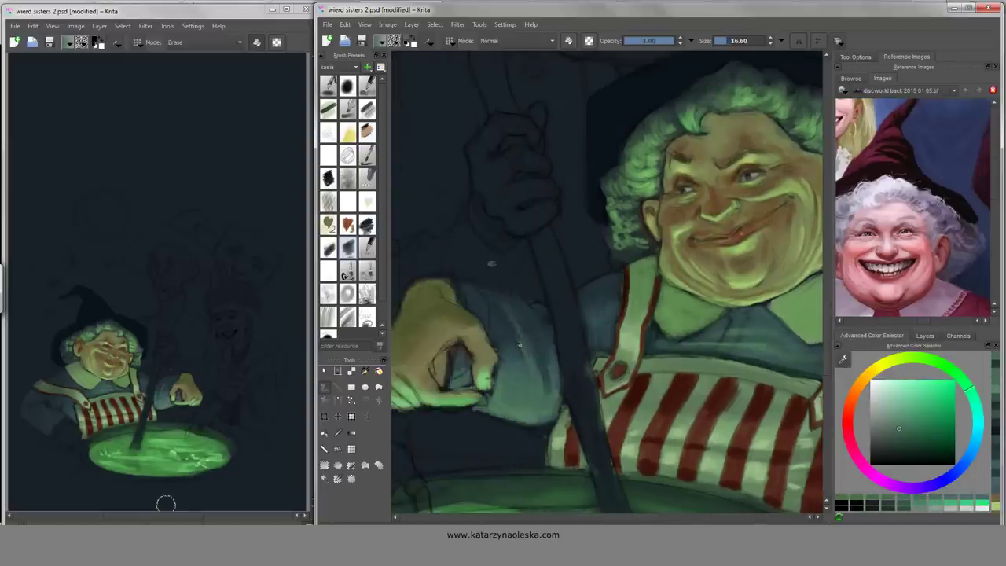
left_click(528, 299, "ctrl")
key("bracketright")
key("bracketright")
key("bracketright")
key("bracketright")
left_click_drag(528, 299, 598, 315)
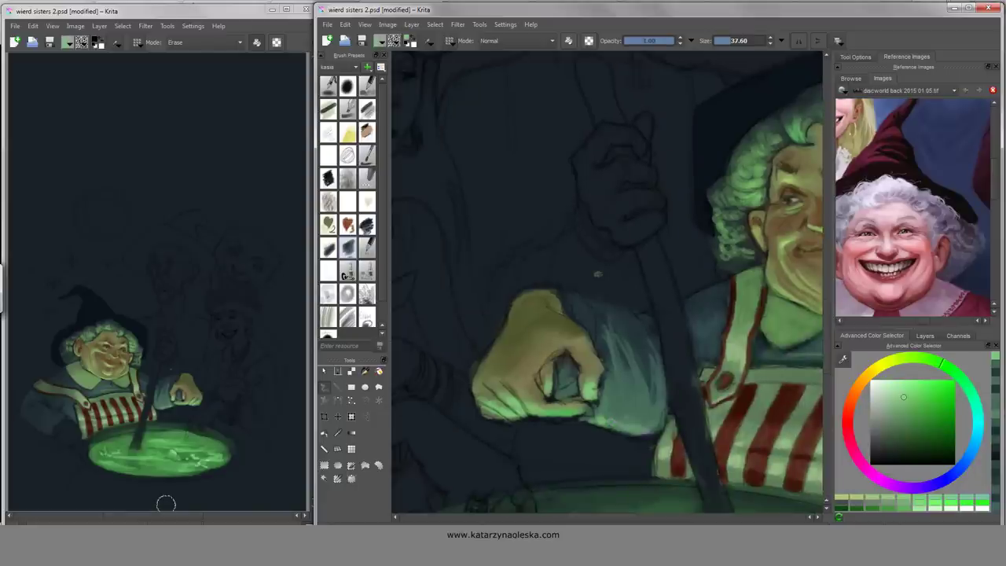
- Shade the forearm in bluish green and add lighter strokes along the sleeve cuff
left_click_drag(621, 369, 649, 424)
left_click(629, 393, "ctrl")
left_click_drag(574, 338, 594, 313)
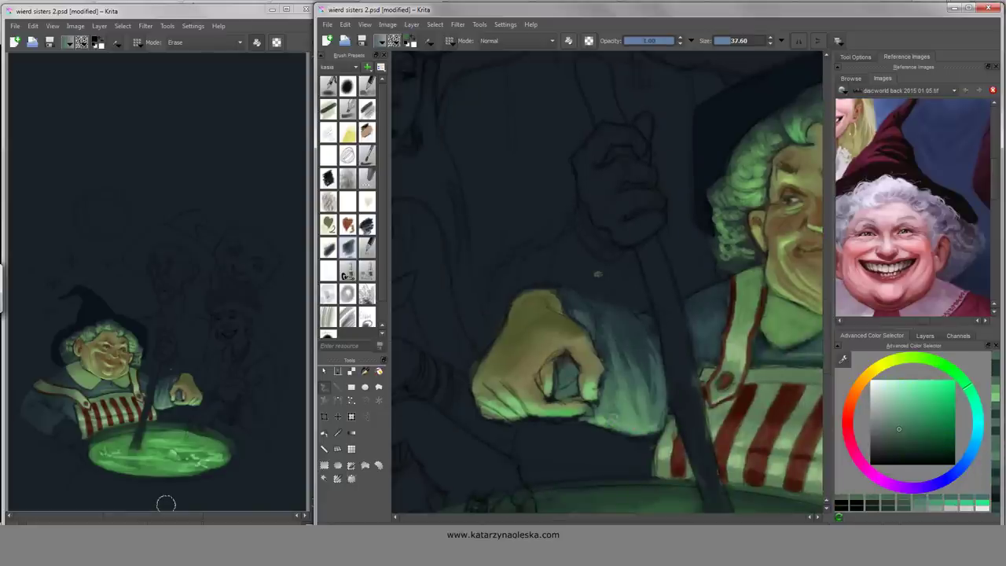
left_click(525, 291, "ctrl")
mouse_move(526, 291)
left_mouse_down()
mouse_move(392, 206)
mouse_move(301, 183)
mouse_move(289, 200)
left_mouse_up()
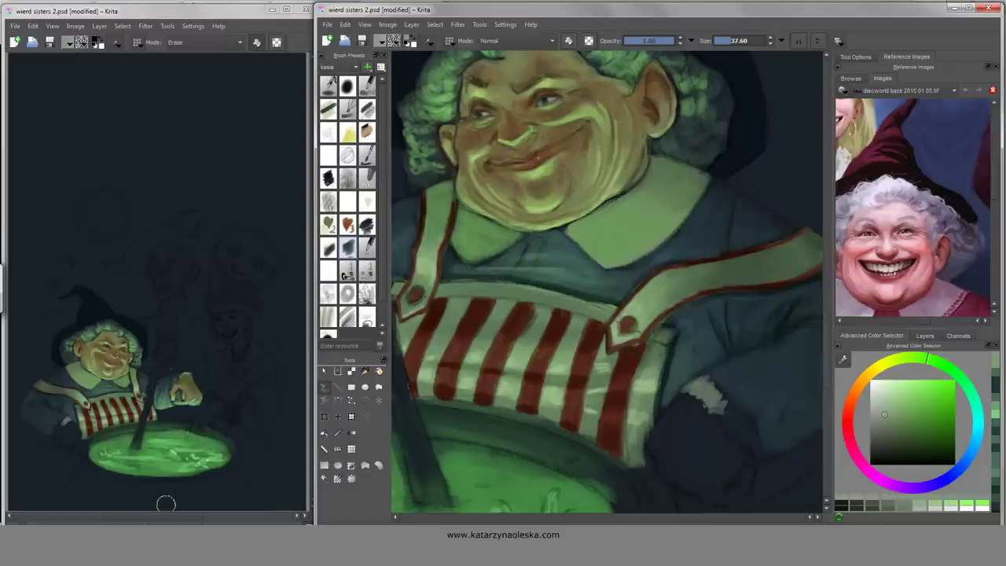
left_click_drag(770, 425, 721, 401)
left_click_drag(668, 378, 715, 369)
left_click(723, 430, "ctrl")
left_click(708, 311, "ctrl")
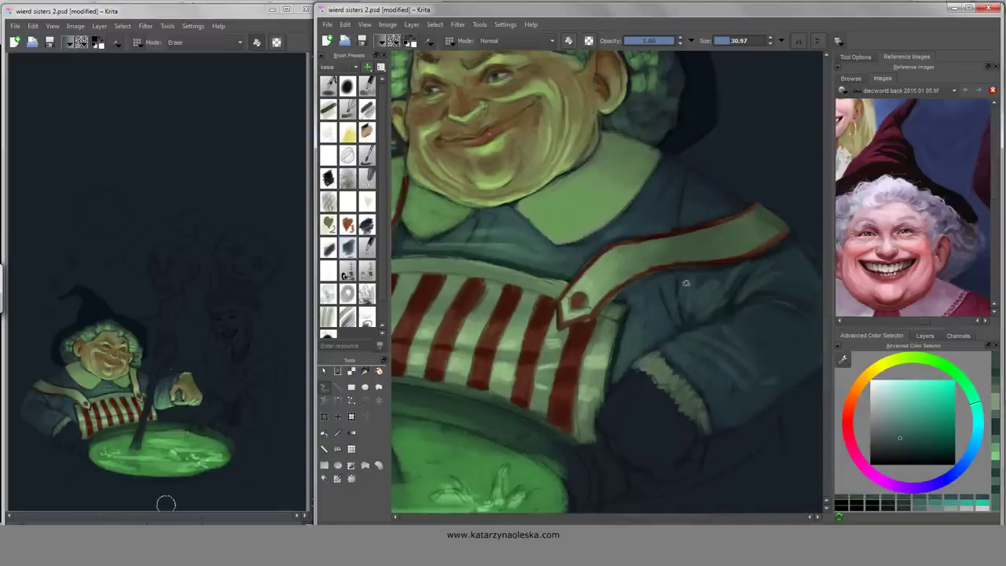
left_click(685, 283, "ctrl")
- Paint the hand beige, add green strokes near it and a faint dark stroke by the hat brim
left_click_drag(685, 283, 734, 342)
mouse_move(724, 492)
left_mouse_down()
mouse_move(718, 280)
mouse_move(741, 325)
mouse_move(722, 331)
left_mouse_up()
left_click(723, 295, "ctrl")
mouse_move(722, 332)
left_mouse_down()
mouse_move(676, 322)
mouse_move(770, 440)
mouse_move(707, 361)
left_mouse_up()
left_click(691, 338, "ctrl")
mouse_move(676, 330)
left_mouse_down()
mouse_move(707, 370)
mouse_move(762, 393)
left_mouse_up()
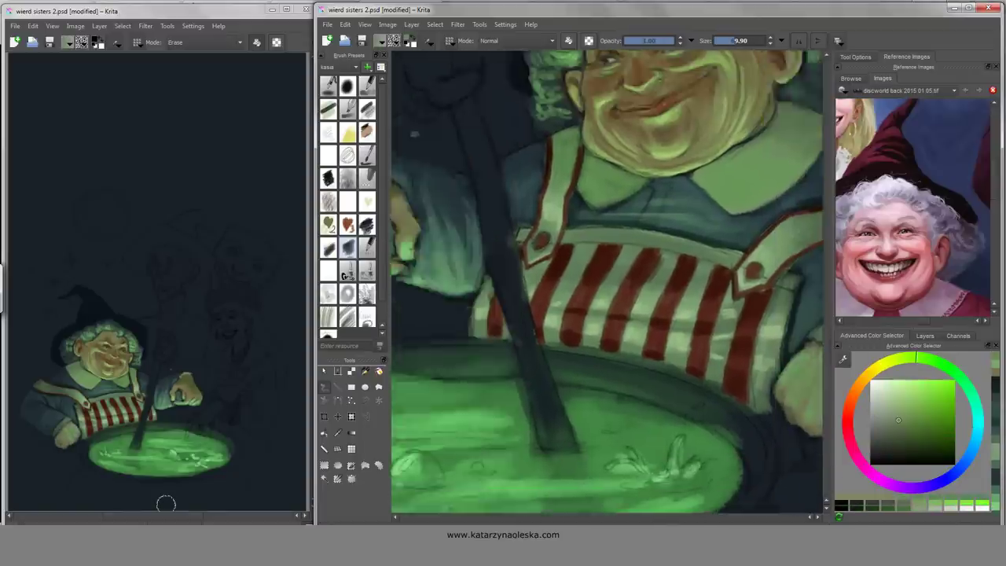
left_click_drag(739, 345, 731, 378)
left_click(731, 377, "ctrl")
left_click_drag(755, 189, 808, 382)
left_click_drag(755, 298, 810, 432)
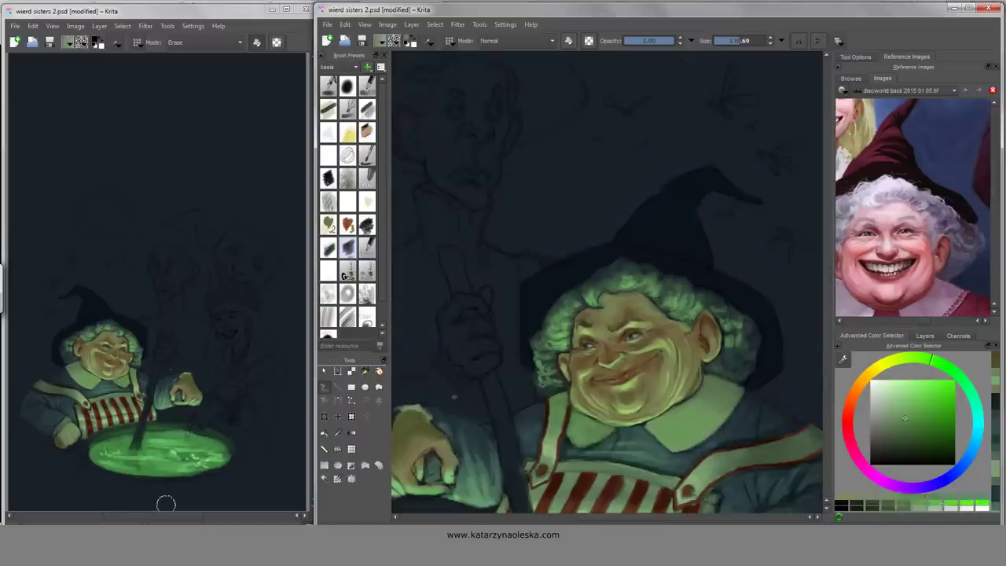
left_click(810, 377, "ctrl")
left_click_drag(535, 291, 603, 248)
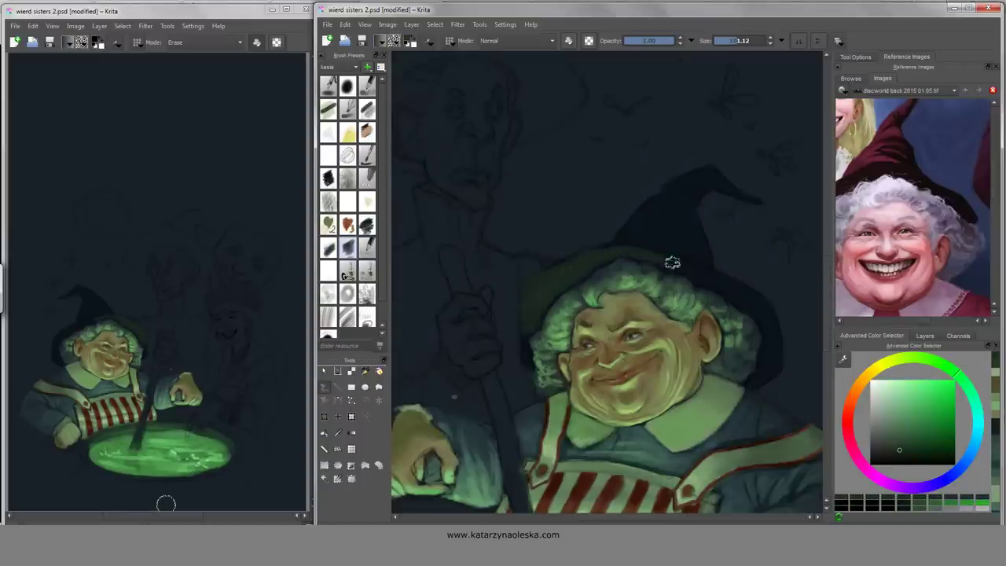
- Paint a pale crescent moon in the empty sky above the witches
left_click(592, 457, "ctrl")
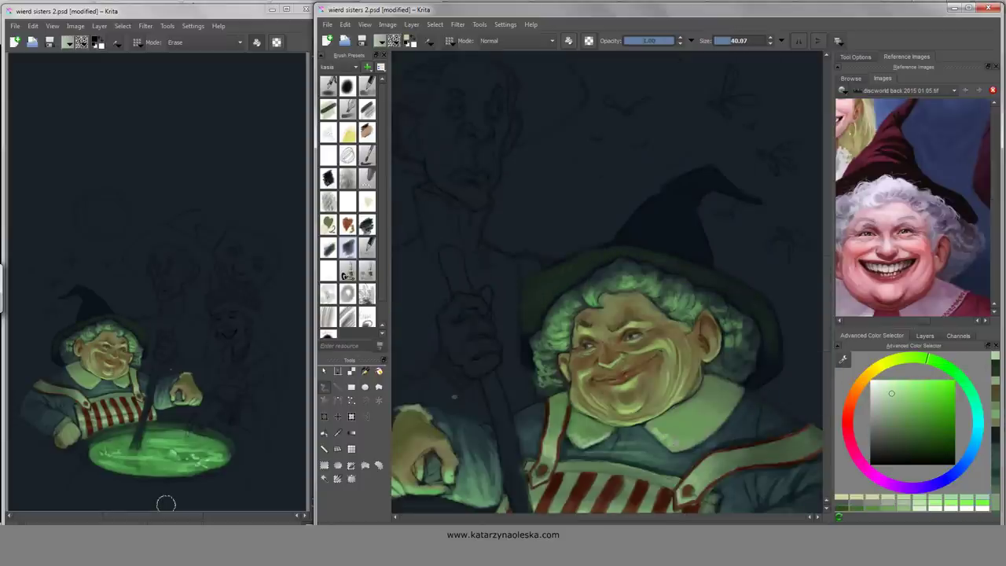
left_click(588, 434, "ctrl")
mouse_move(589, 433)
left_mouse_down()
mouse_move(640, 184)
mouse_move(538, 229)
left_mouse_up()
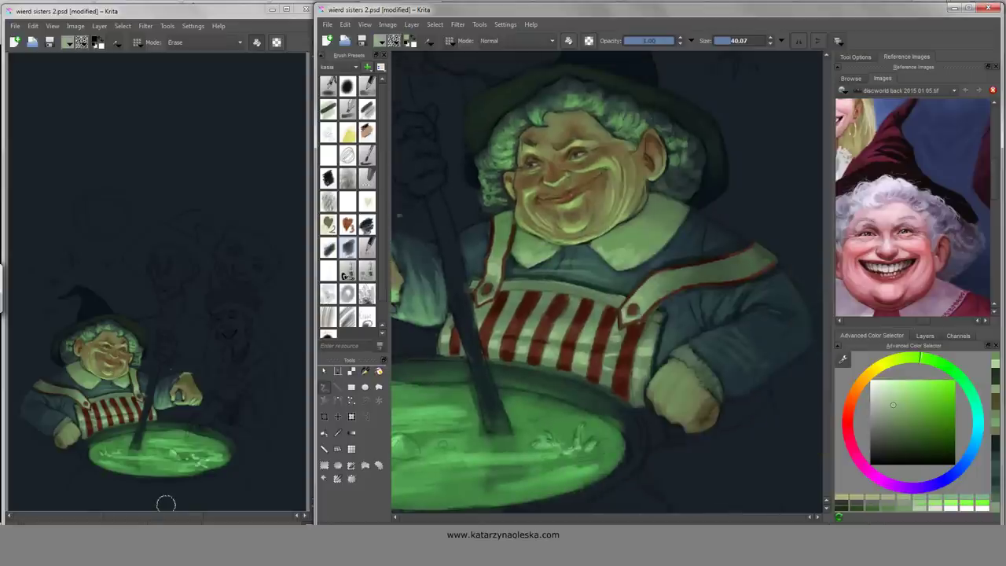
left_click(698, 352, "ctrl")
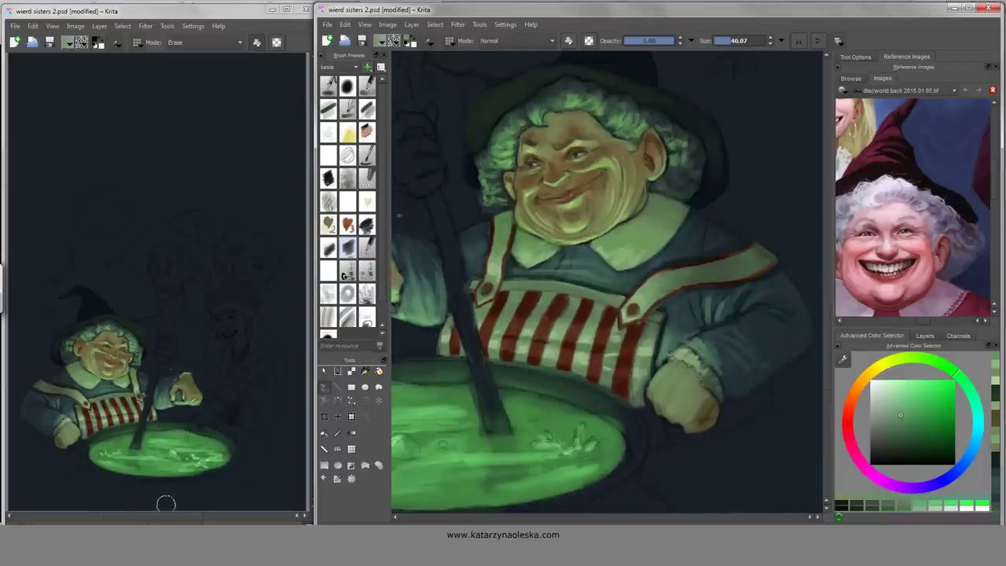
left_click(681, 324, "ctrl")
left_click_drag(575, 421, 654, 428)
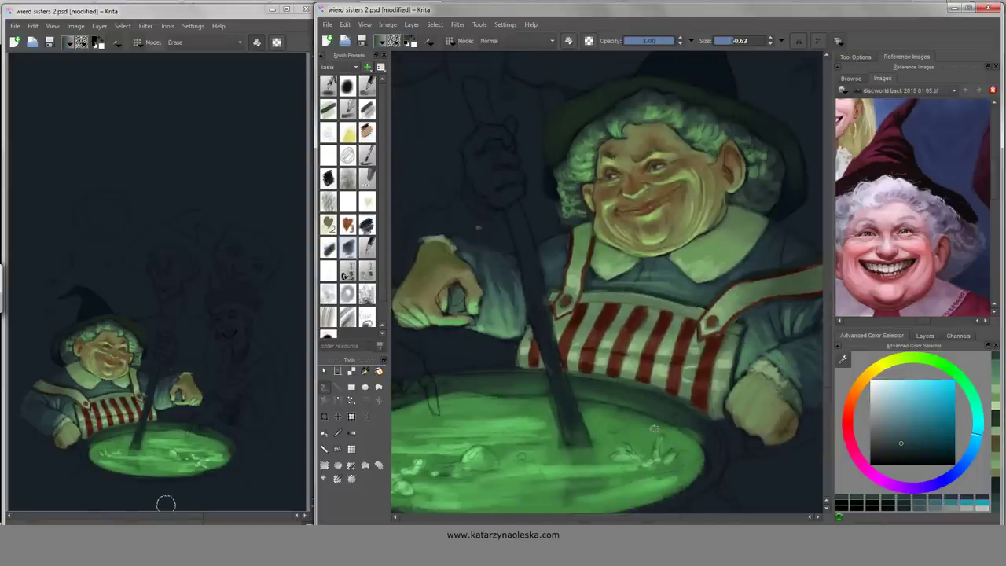
mouse_move(519, 216)
left_mouse_down()
mouse_move(440, 440)
mouse_move(503, 503)
left_mouse_up()
mouse_move(600, 236)
left_mouse_down()
mouse_move(536, 303)
mouse_move(584, 197)
mouse_move(489, 231)
mouse_move(530, 211)
left_mouse_up()
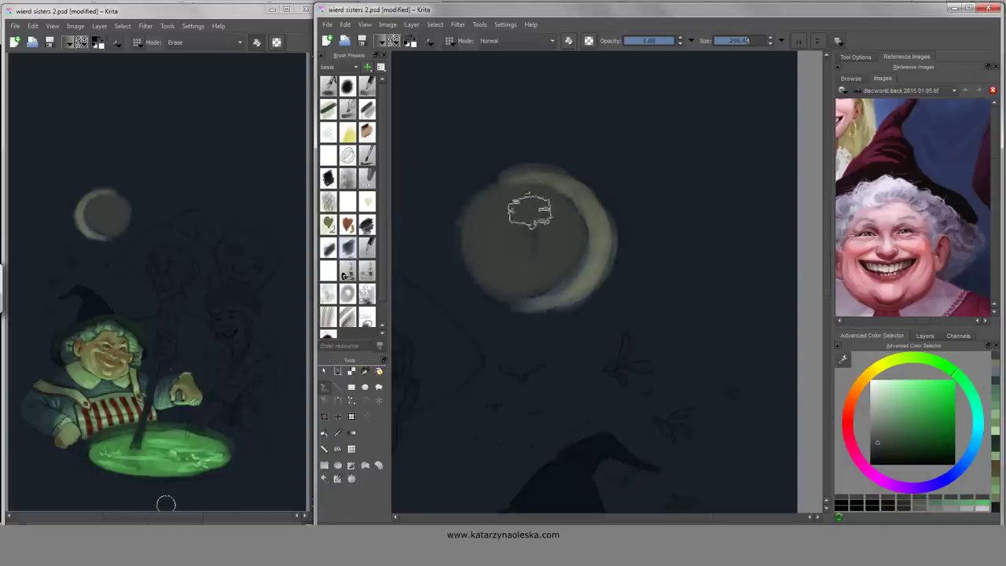
- Paint a thin bright crescent along the moon's right edge
key("slash")
mouse_move(536, 307)
left_mouse_down()
mouse_move(591, 271)
mouse_move(604, 236)
mouse_move(581, 196)
mouse_move(555, 178)
left_mouse_up()
left_click(518, 293, "ctrl")
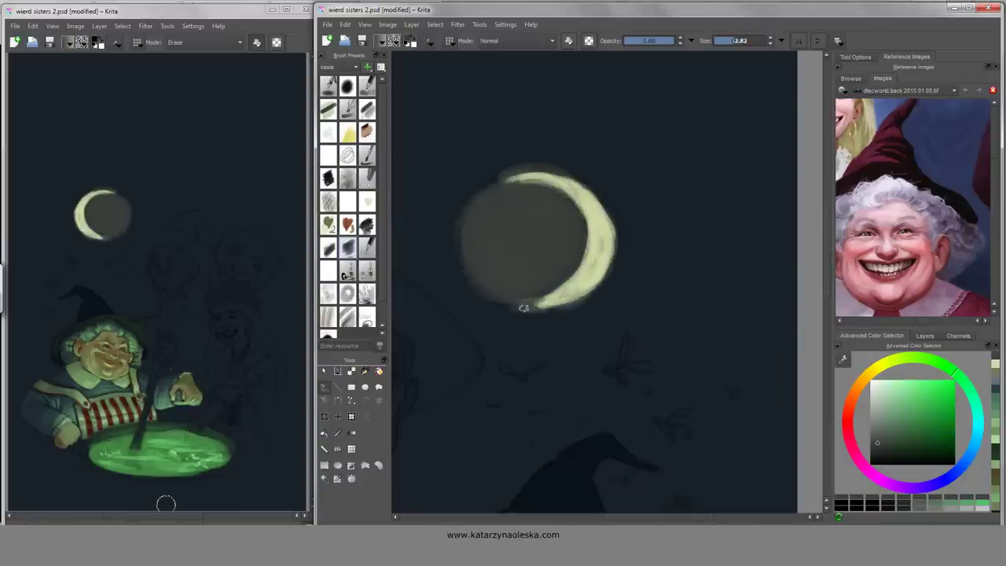
- Draw a Radial gradient glow around the moon on a new layer at about 30% opacity
left_click(351, 433)
left_click(855, 56)
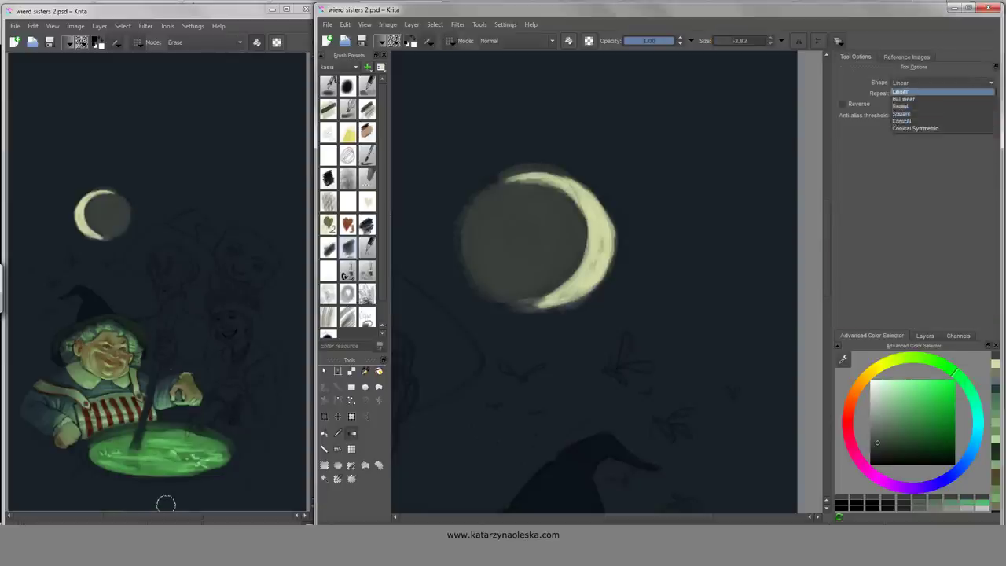
left_click(926, 336)
key("Insert")
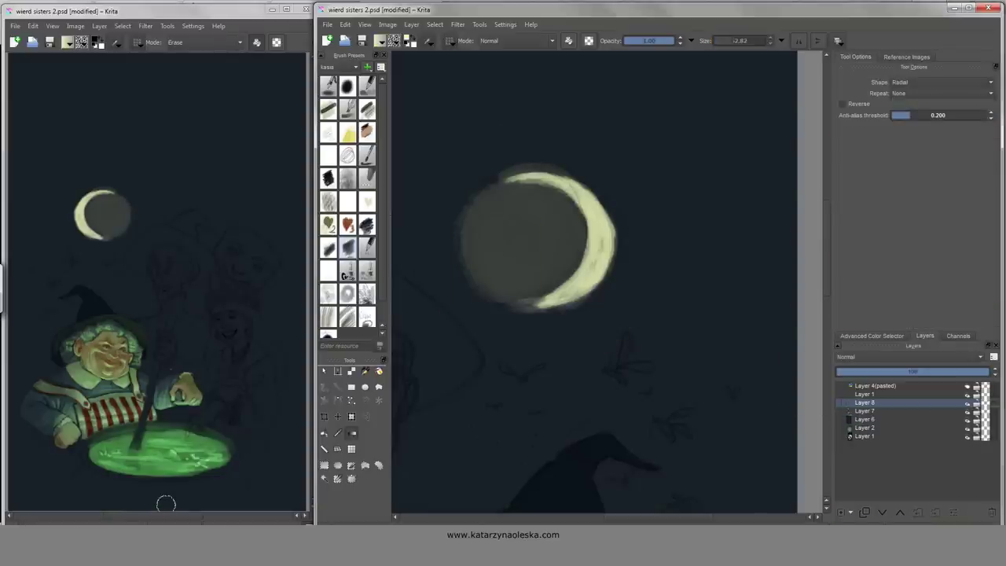
left_click_drag(537, 240, 655, 240)
left_click(884, 371)
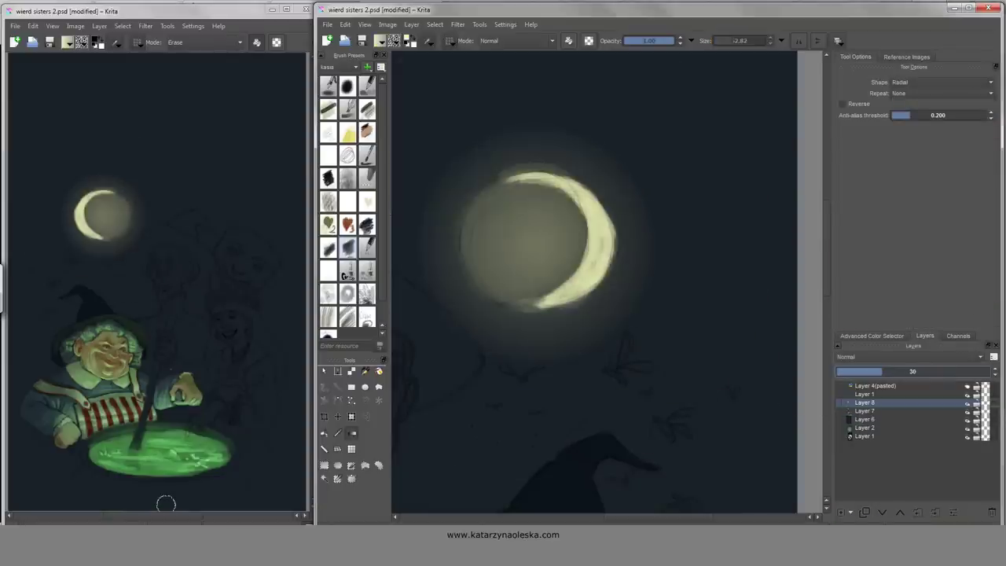
- Return to Layer 7 and brush in the second witch's face over the sketch
left_click(865, 410)
scroll(598, 283, "down", 5)
scroll(598, 283, "left", 5)
key("b")
mouse_move(464, 307)
left_mouse_down()
mouse_move(503, 377)
mouse_move(560, 311)
mouse_move(543, 314)
left_mouse_up()
- Fill the young witch's pointing hand with skin colour
key("e")
scroll(607, 283, "down", 4)
scroll(607, 283, "left", 3)
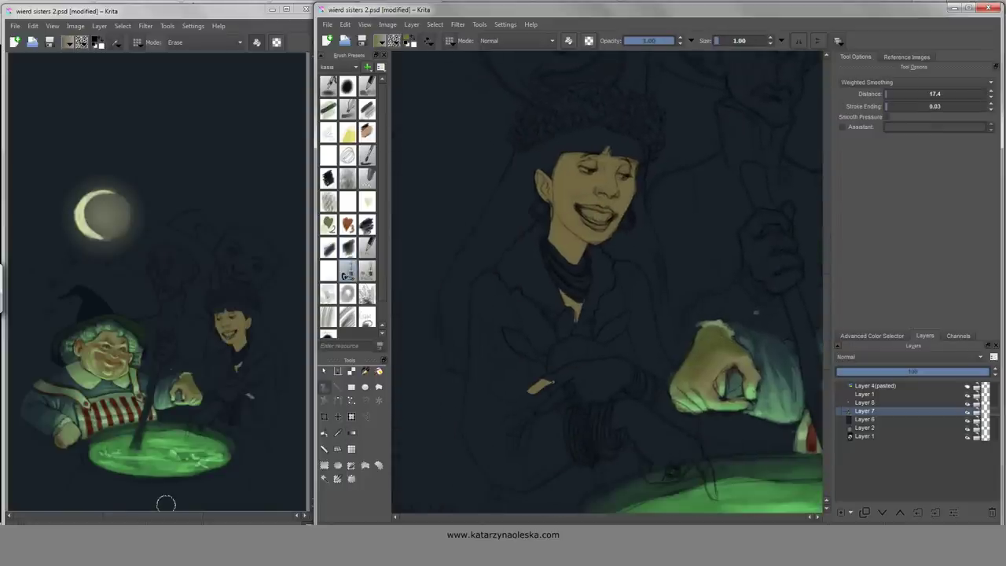
left_click_drag(624, 360, 536, 409)
scroll(607, 283, "down", 2)
scroll(607, 283, "right", 3)
mouse_move(504, 358)
left_mouse_down()
mouse_move(566, 428)
mouse_move(550, 434)
left_mouse_up()
- Paint a cream earring and cream highlights on the nose and around the eyes
scroll(607, 283, "up", 3)
scroll(607, 283, "left", 2)
left_click(871, 336)
scroll(607, 283, "up", 2)
left_click_drag(497, 257, 475, 295)
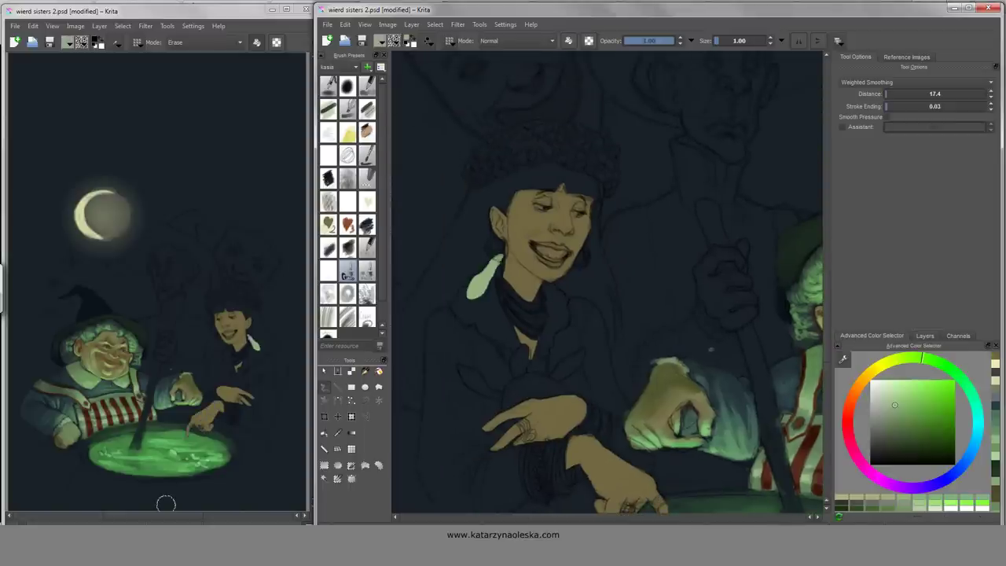
key("]")
key("]")
key("]")
scroll(606, 283, "down", 3)
scroll(607, 283, "right", 1)
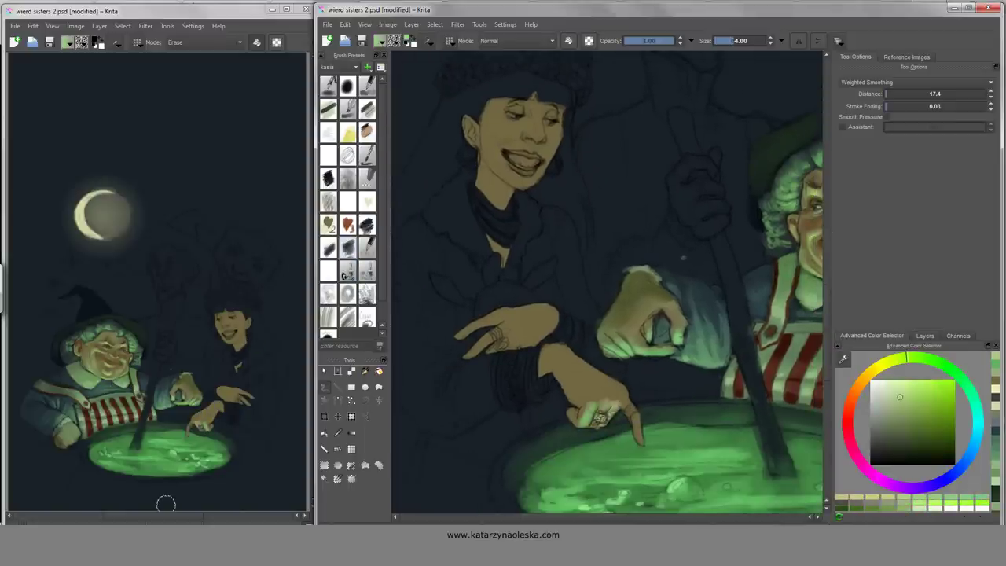
scroll(607, 283, "up", 3)
left_click_drag(536, 256, 555, 259)
left_click(906, 56)
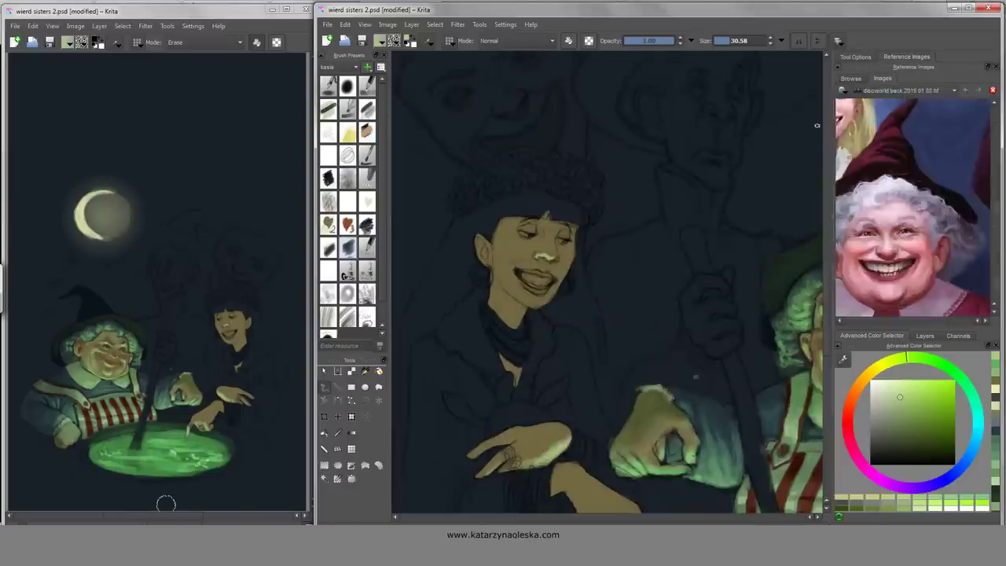
left_click_drag(520, 221, 539, 223)
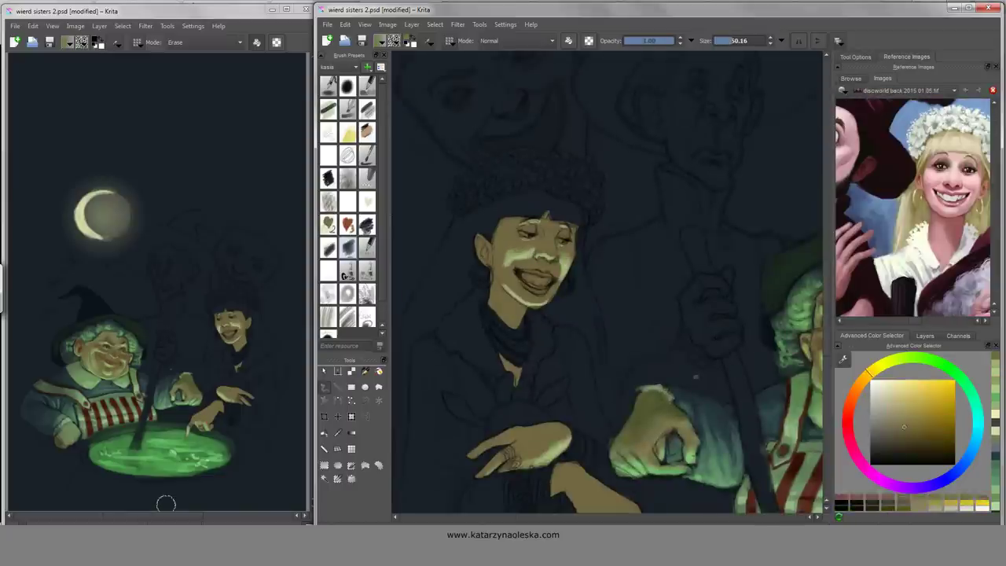
- Sample skin tones from the face and settle on a lighter green for glow highlights
left_click(531, 252, "ctrl")
left_click(555, 265, "ctrl")
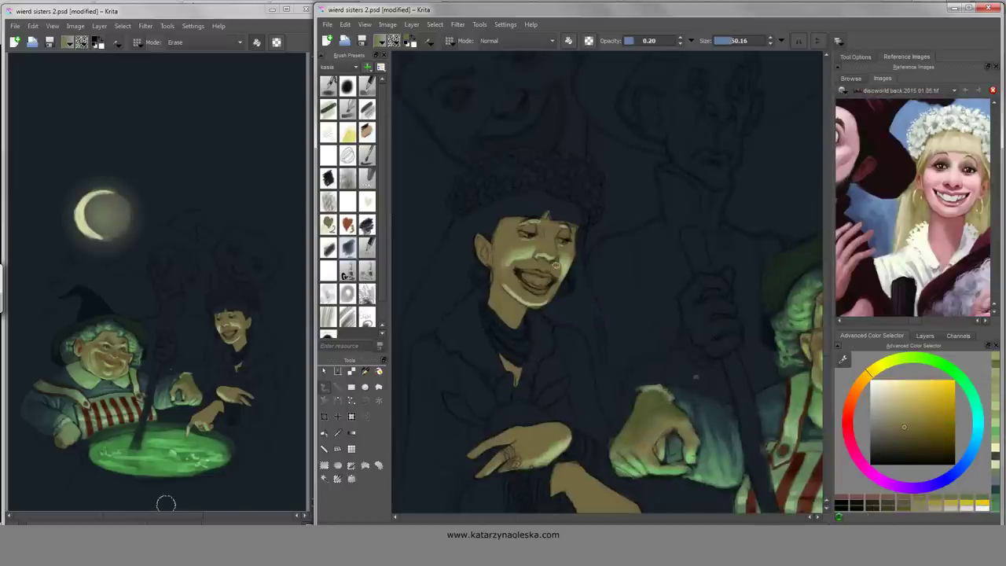
left_click(560, 233, "ctrl")
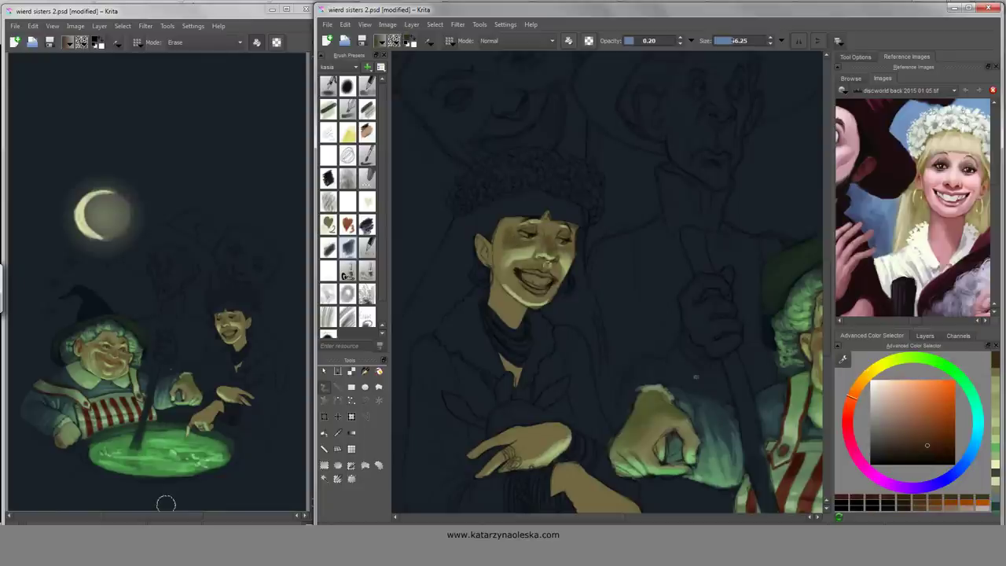
left_click(520, 242, "ctrl")
left_click(562, 245, "ctrl")
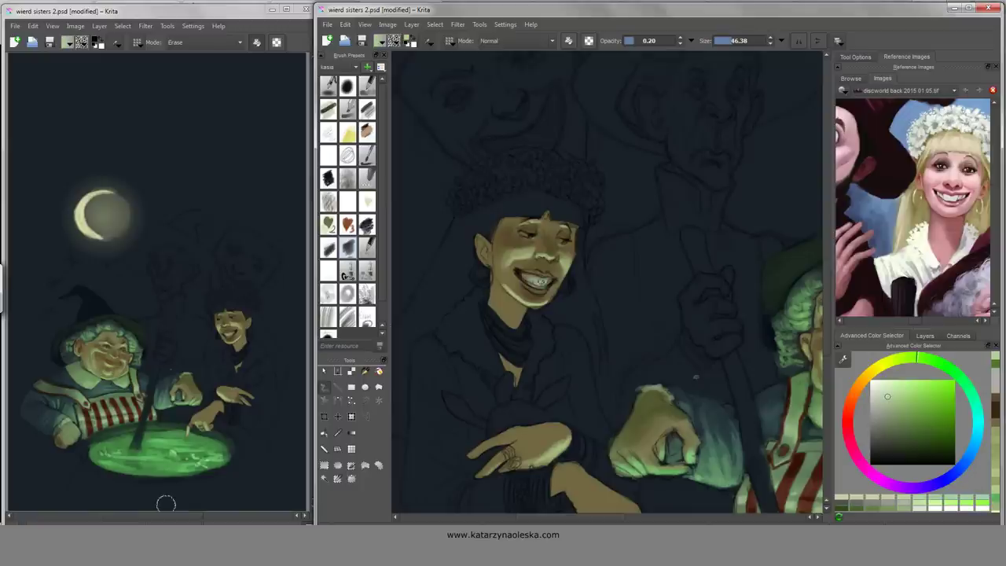
left_click(543, 257, "ctrl")
scroll(543, 257, "up", 2)
left_click(819, 333, "ctrl")
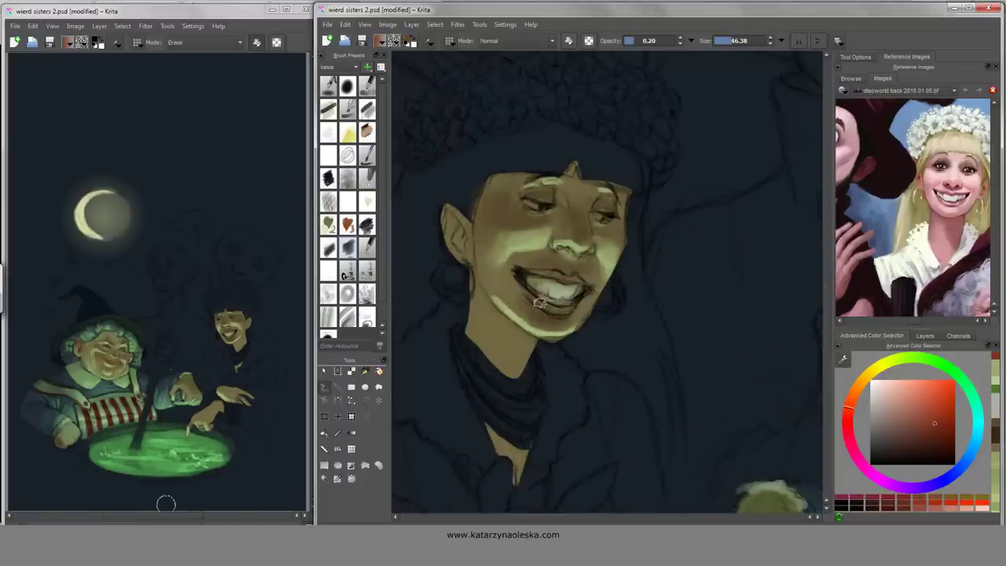
left_click(564, 282, "ctrl")
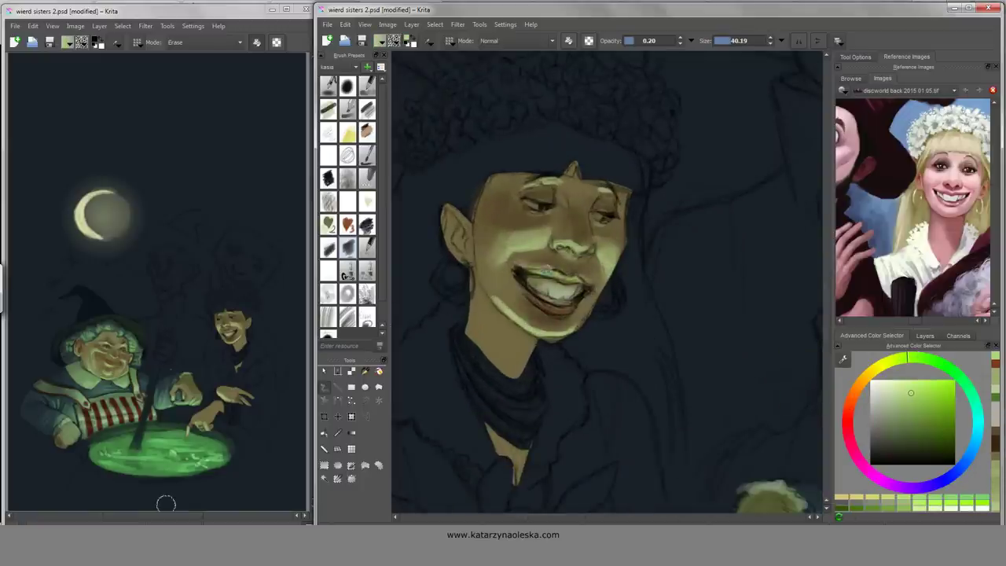
- Paint a light glow along the jaw, chin and eyelids, and darken the lips with skin tone
left_click_drag(492, 295, 577, 328)
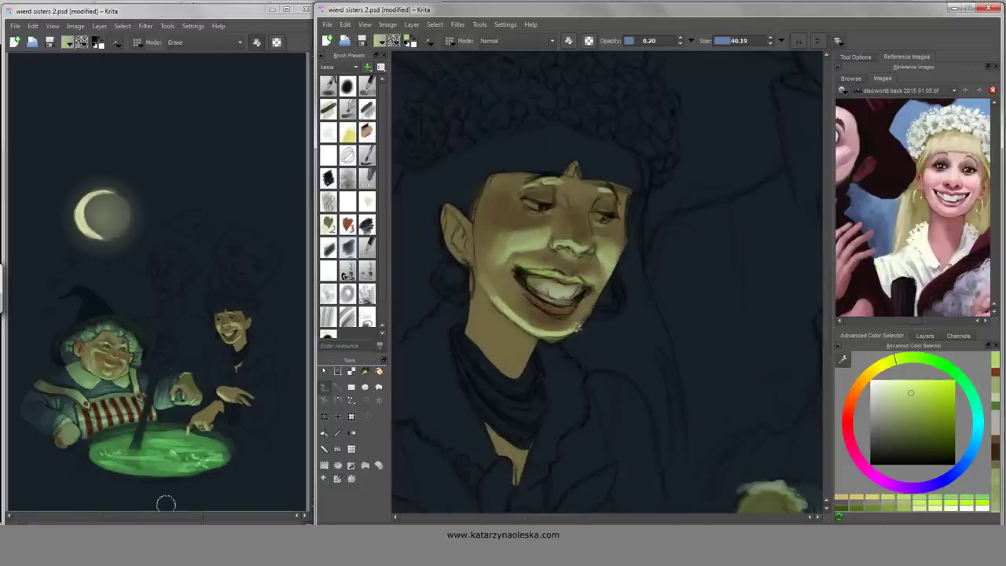
left_click_drag(538, 217, 552, 230)
left_click_drag(562, 198, 625, 211)
left_click(511, 259, "ctrl")
mouse_move(568, 288)
left_mouse_down()
mouse_move(596, 291)
mouse_move(585, 305)
left_mouse_up()
- Brighten the teeth and neck with light yellow-green strokes
left_click(570, 300, "ctrl")
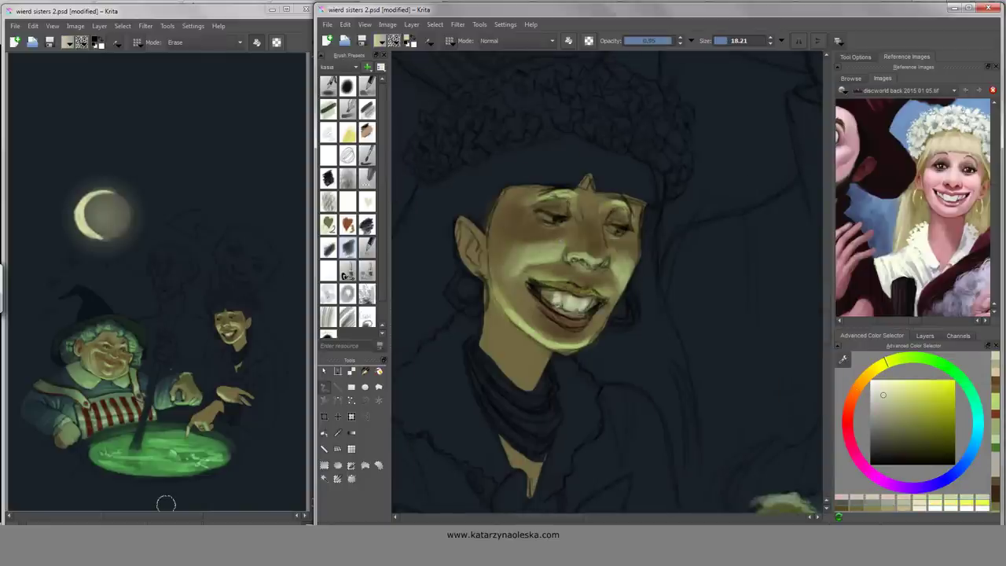
left_click(531, 257, "ctrl")
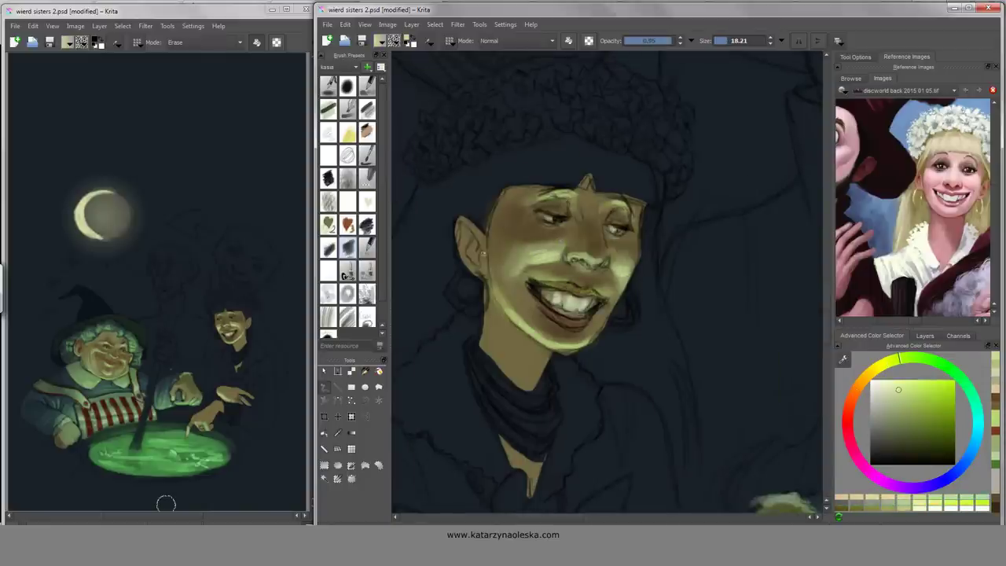
mouse_move(530, 361)
left_mouse_down()
mouse_move(604, 367)
mouse_move(606, 389)
left_mouse_up()
left_click(598, 354, "ctrl")
left_click(605, 367, "ctrl")
mouse_move(596, 353)
left_mouse_down()
mouse_move(604, 368)
mouse_move(612, 277)
mouse_move(671, 123)
left_mouse_up()
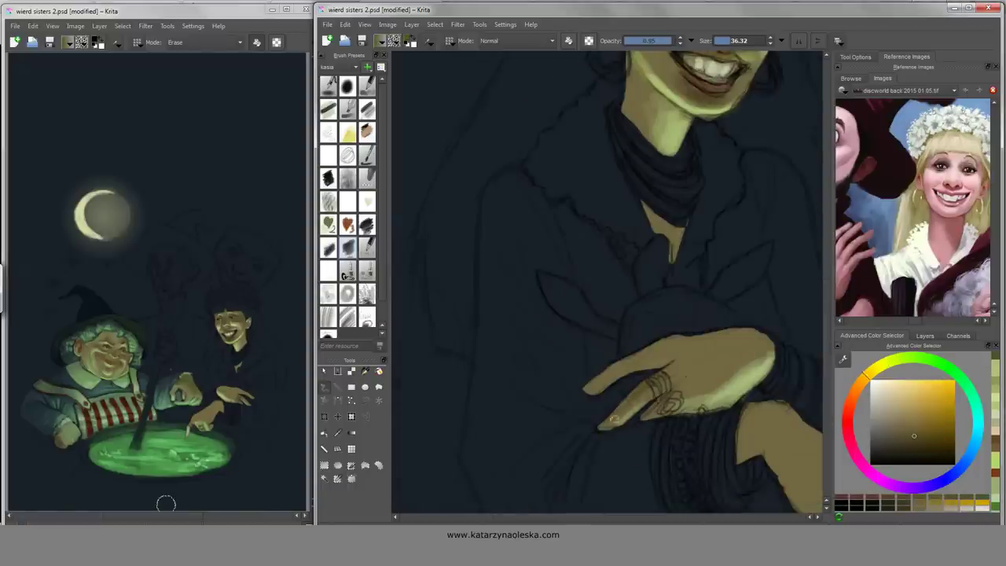
- Shade both hands over the cauldron in orange-brown and dark brown skin tones
left_click(656, 344, "ctrl")
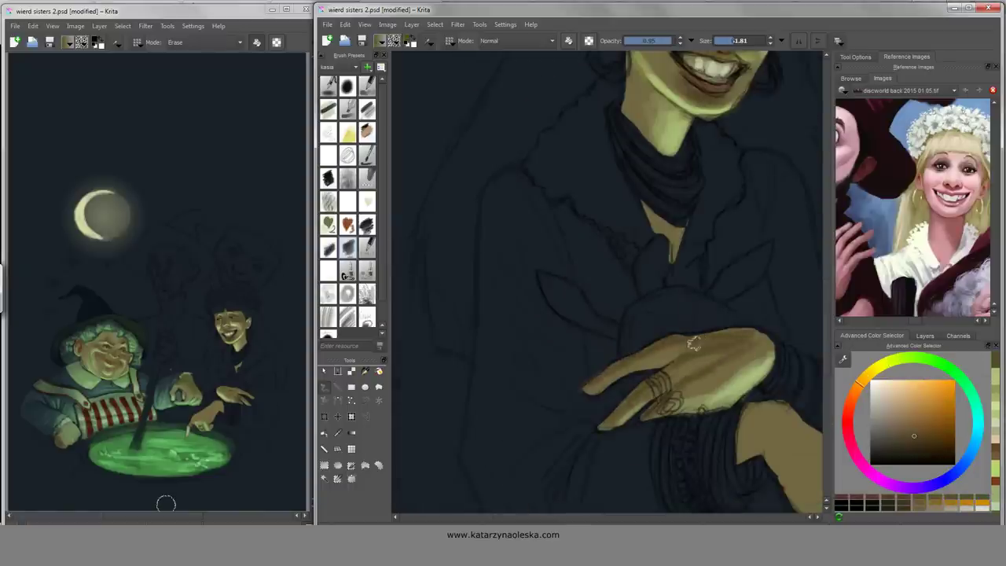
left_click_drag(694, 343, 568, 285)
left_click(689, 359, "ctrl")
left_click_drag(689, 359, 655, 285)
left_click(673, 316, "ctrl")
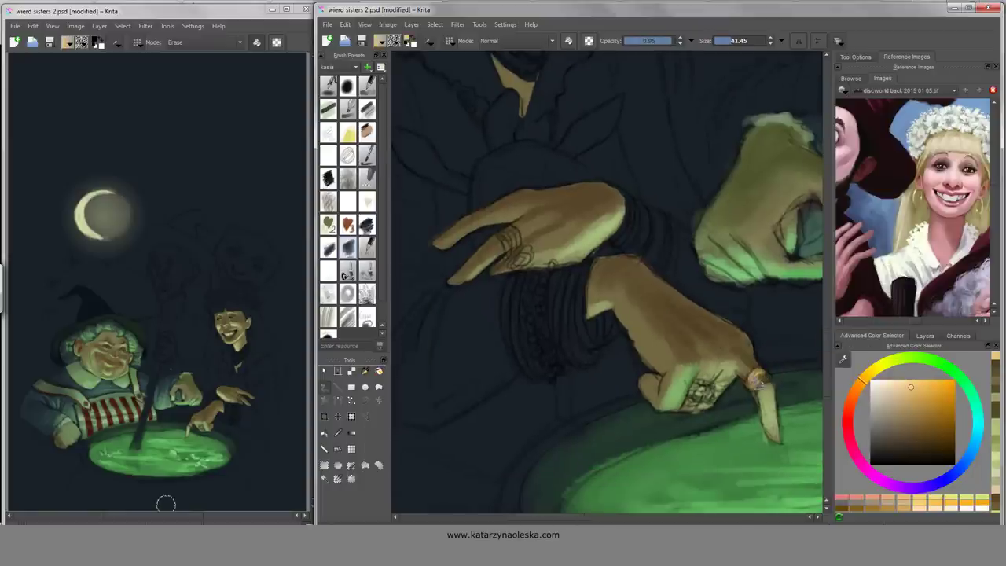
left_click(761, 377, "ctrl")
mouse_move(761, 377)
left_mouse_down()
mouse_move(786, 377)
mouse_move(817, 409)
left_mouse_up()
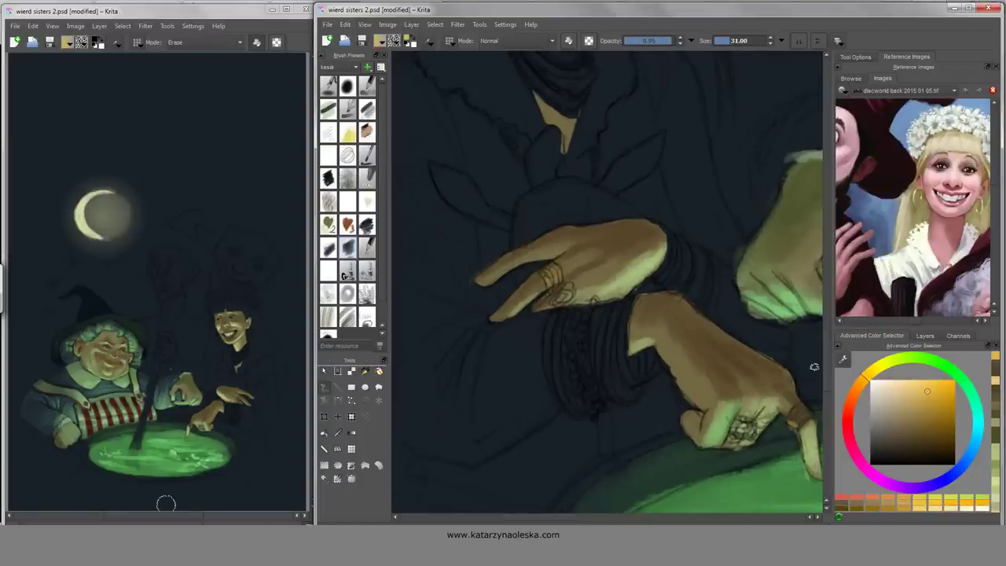
left_click_drag(745, 428, 792, 463)
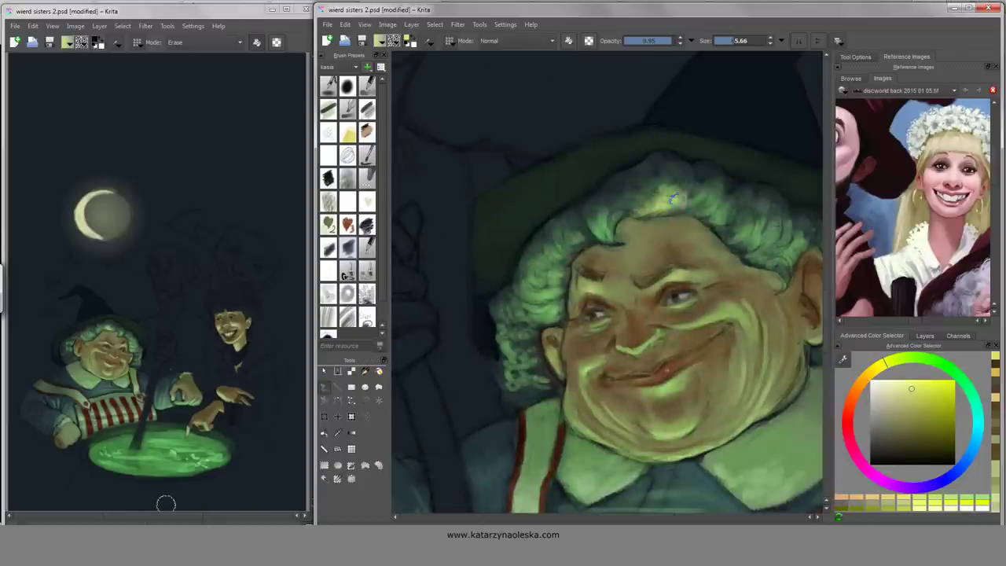
mouse_move(754, 224)
left_mouse_down()
mouse_move(605, 236)
mouse_move(535, 330)
left_mouse_up()
- Paint grey-white strokes over the plump witch's curls
left_click_drag(672, 232, 787, 236)
left_click_drag(542, 334, 527, 385)
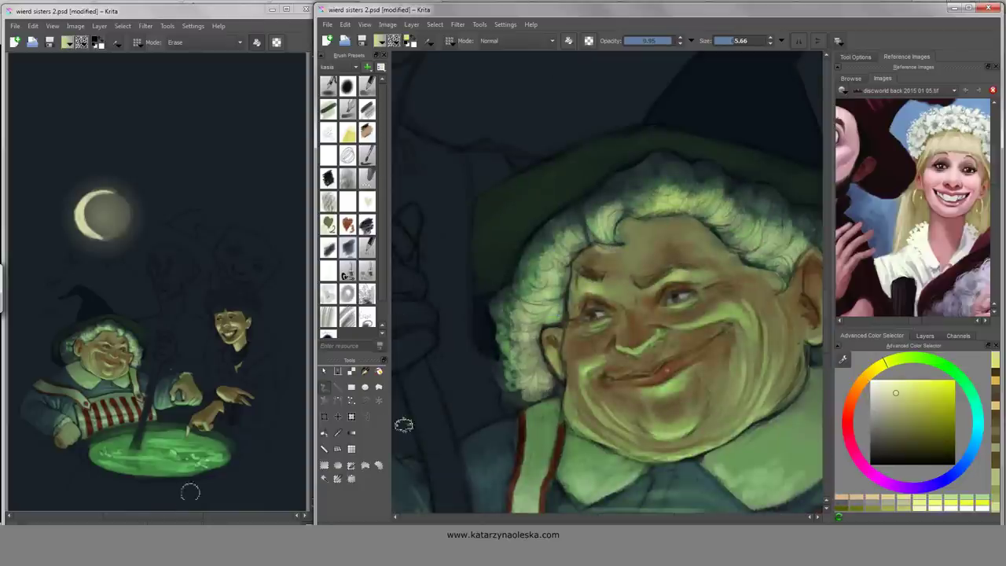
left_click(578, 358, "ctrl")
mouse_move(519, 291)
left_mouse_down()
mouse_move(578, 357)
mouse_move(543, 314)
left_mouse_up()
left_click_drag(629, 315, 597, 327)
left_click_drag(715, 267, 767, 251)
left_click_drag(676, 259, 727, 220)
left_click_drag(590, 228, 684, 220)
left_click_drag(519, 275, 597, 221)
left_click_drag(511, 259, 527, 315)
mouse_move(760, 325)
left_mouse_down()
mouse_move(732, 260)
mouse_move(456, 314)
left_mouse_up()
mouse_move(668, 236)
left_mouse_down()
mouse_move(676, 247)
mouse_move(550, 204)
mouse_move(448, 315)
mouse_move(452, 302)
left_mouse_up()
- Touch up the hat edge and brim in its dark teal and green
left_click(466, 253, "ctrl")
left_click_drag(465, 253, 533, 302)
left_click(564, 223, "ctrl")
mouse_move(564, 222)
left_mouse_down()
mouse_move(644, 198)
mouse_move(597, 211)
mouse_move(635, 213)
left_mouse_up()
left_click(639, 204, "ctrl")
left_click_drag(745, 259, 632, 232)
- Paint light green glow highlights over the plump witch's fist
left_click(531, 285, "ctrl")
left_click(527, 283, "ctrl")
left_click_drag(527, 283, 461, 276)
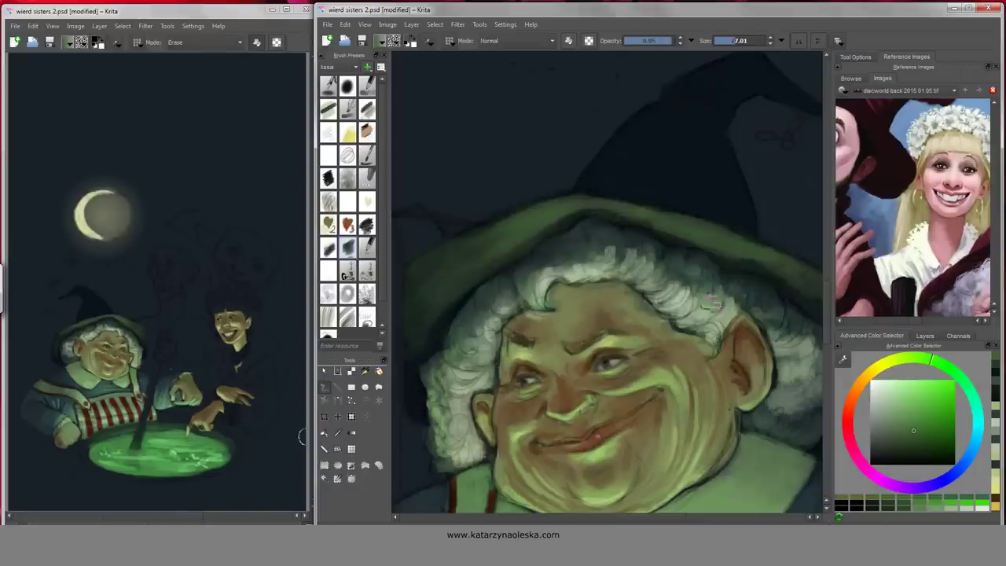
left_click_drag(658, 384, 620, 131)
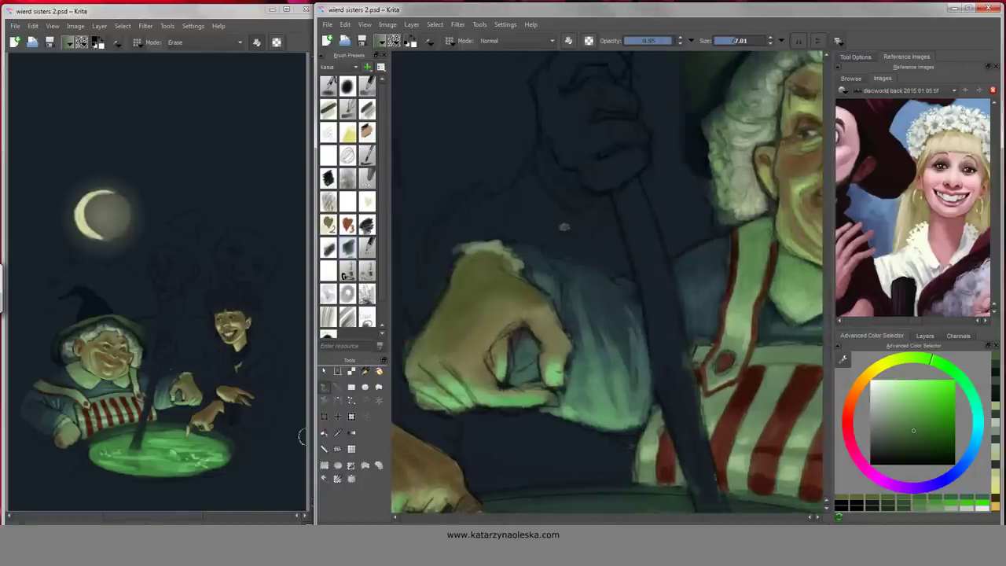
left_click(490, 280, "ctrl")
left_click_drag(490, 280, 717, 61)
left_click(677, 425, "ctrl")
mouse_move(629, 377)
left_mouse_down()
mouse_move(606, 409)
mouse_move(661, 377)
mouse_move(585, 423)
mouse_move(553, 460)
mouse_move(503, 393)
mouse_move(778, 369)
left_mouse_up()
- Paint light bracelets around the young witch's wrist
left_click(779, 369, "ctrl")
mouse_move(622, 354)
left_mouse_down()
mouse_move(661, 432)
mouse_move(637, 346)
mouse_move(598, 440)
mouse_move(620, 443)
mouse_move(598, 362)
mouse_move(628, 441)
mouse_move(621, 354)
mouse_move(665, 407)
left_mouse_up()
left_click(620, 442, "ctrl")
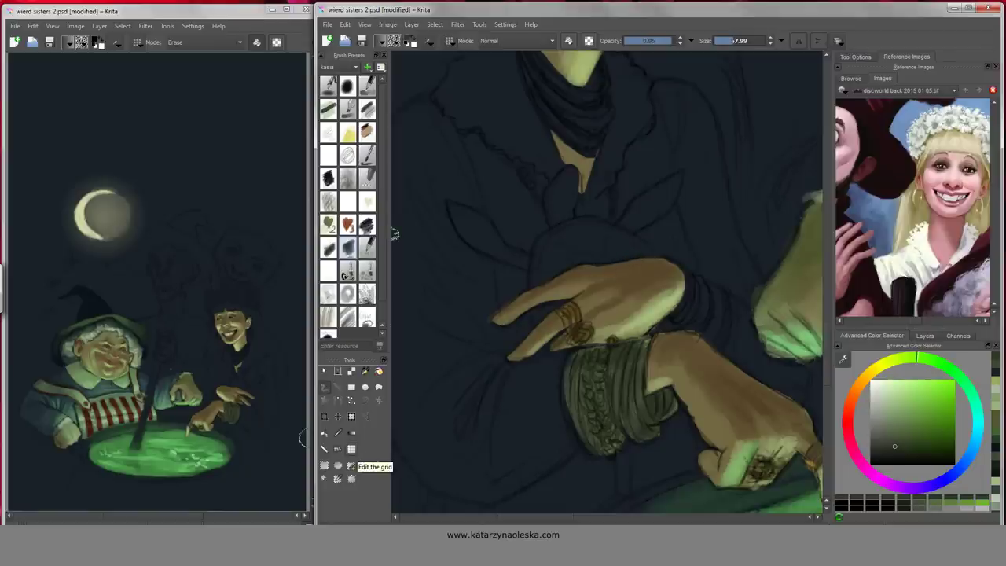
- Paint long pale grey-green hair down the left side of the face
scroll(487, 228, "up", 5)
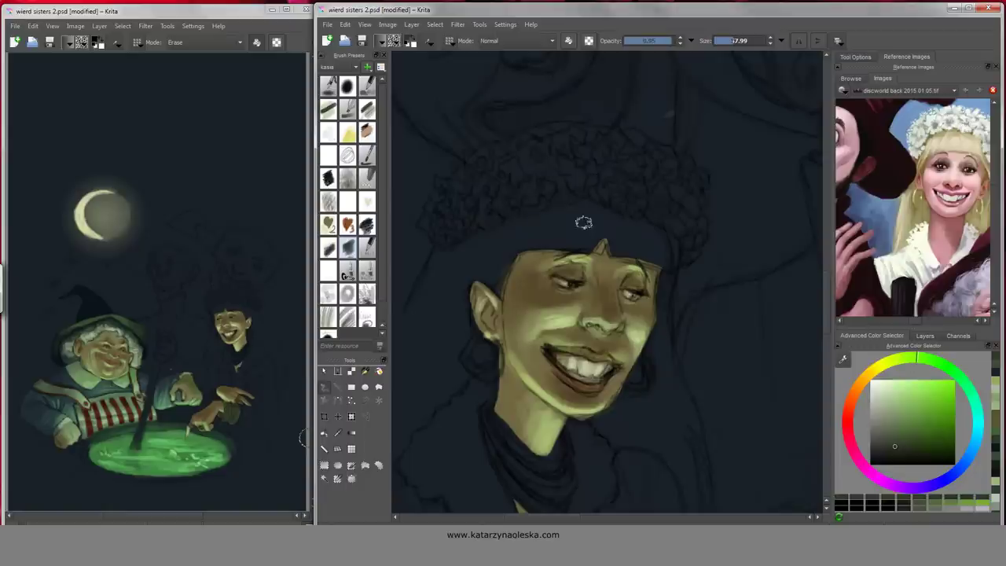
left_click_drag(580, 221, 489, 292)
left_click(441, 328, "ctrl")
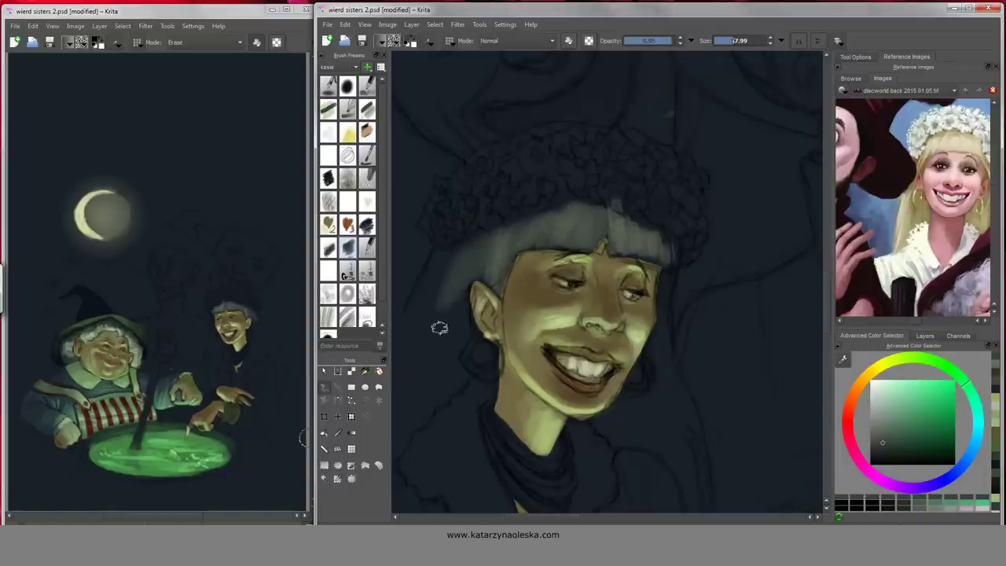
left_click_drag(440, 328, 437, 377)
left_click_drag(471, 235, 421, 427)
left_click(566, 275, "ctrl")
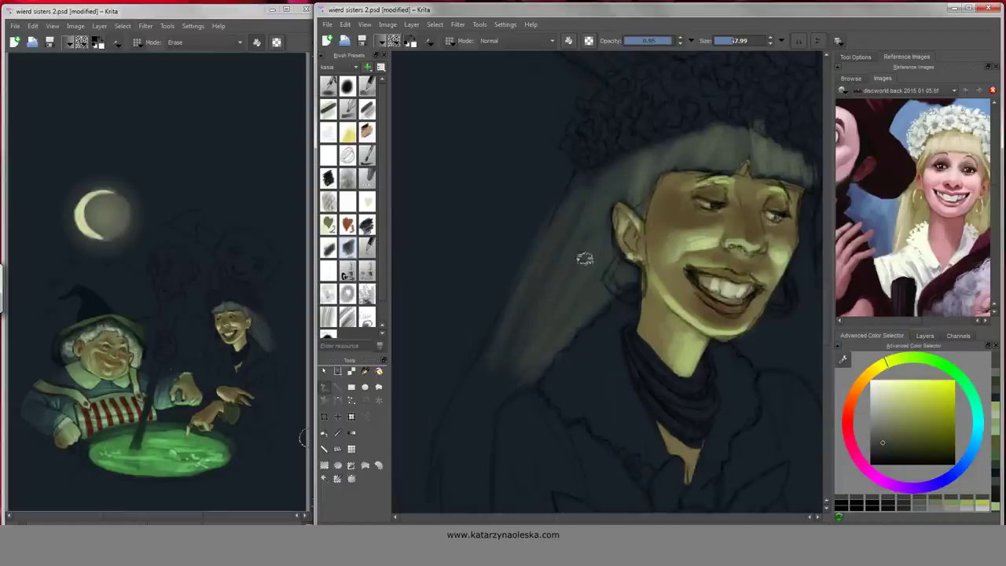
mouse_move(613, 299)
left_mouse_down()
mouse_move(684, 274)
mouse_move(692, 252)
mouse_move(498, 396)
mouse_move(512, 431)
left_mouse_up()
left_click(499, 396, "ctrl")
mouse_move(512, 370)
left_mouse_down()
mouse_move(506, 410)
mouse_move(678, 218)
mouse_move(707, 299)
mouse_move(734, 247)
left_mouse_up()
left_click(707, 299, "ctrl")
left_click_drag(619, 236, 511, 416)
left_click_drag(566, 299, 519, 409)
- Paint and refine the pale hair down the right side
left_click_drag(606, 378, 578, 364)
mouse_move(727, 323)
left_mouse_down()
mouse_move(739, 369)
mouse_move(696, 411)
mouse_move(744, 299)
mouse_move(743, 260)
left_mouse_up()
left_click_drag(613, 217, 628, 217, "shift")
mouse_move(542, 387)
left_mouse_down()
mouse_move(581, 325)
mouse_move(534, 283)
left_mouse_up()
left_click_drag(620, 440, 585, 492)
left_click(645, 314, "ctrl")
left_click_drag(755, 235, 732, 236, "shift")
mouse_move(715, 228)
left_mouse_down()
mouse_move(736, 238)
mouse_move(711, 236)
left_mouse_up()
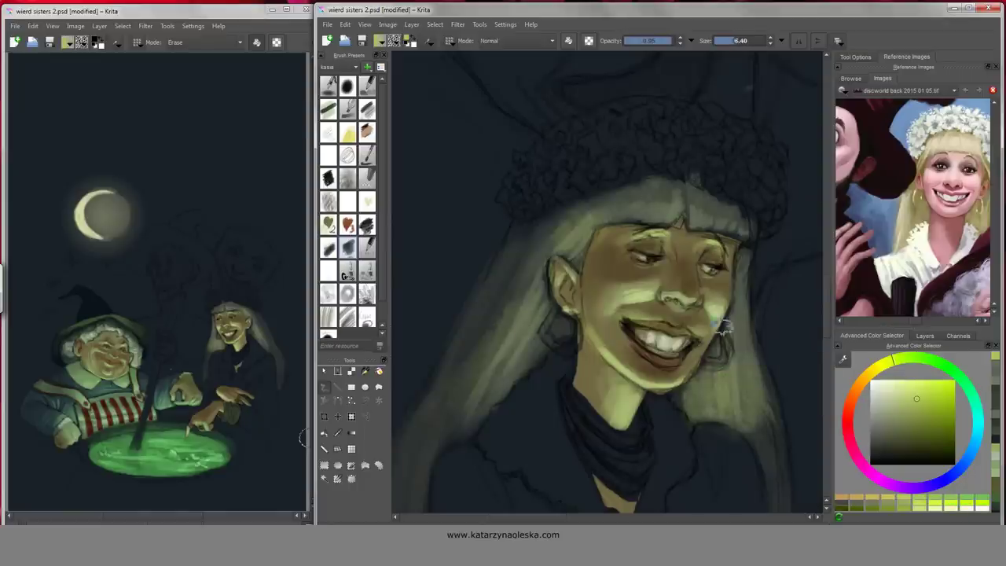
- Block in the coat with blue-grey and teal strokes using a larger brush
left_click(416, 442, "ctrl")
left_click_drag(574, 322, 623, 339)
key("x")
left_click_drag(794, 377, 818, 378, "shift")
mouse_move(598, 314)
left_mouse_down()
mouse_move(652, 401)
mouse_move(637, 409)
mouse_move(629, 397)
mouse_move(645, 436)
left_mouse_up()
- Edge the collar in darker teal and add light teal to the coat's right side
left_click_drag(614, 267, 605, 314)
left_click(613, 299, "ctrl")
left_click_drag(614, 268, 591, 268, "shift")
mouse_move(551, 346)
left_mouse_down()
mouse_move(614, 269)
mouse_move(503, 252)
left_mouse_up()
left_click_drag(653, 330, 654, 331, "shift")
left_click_drag(652, 346, 708, 393)
mouse_move(692, 314)
left_mouse_down()
mouse_move(715, 338)
mouse_move(648, 390)
mouse_move(675, 383)
mouse_move(710, 451)
mouse_move(816, 420)
mouse_move(673, 415)
mouse_move(636, 282)
mouse_move(626, 367)
mouse_move(568, 355)
mouse_move(729, 307)
left_mouse_up()
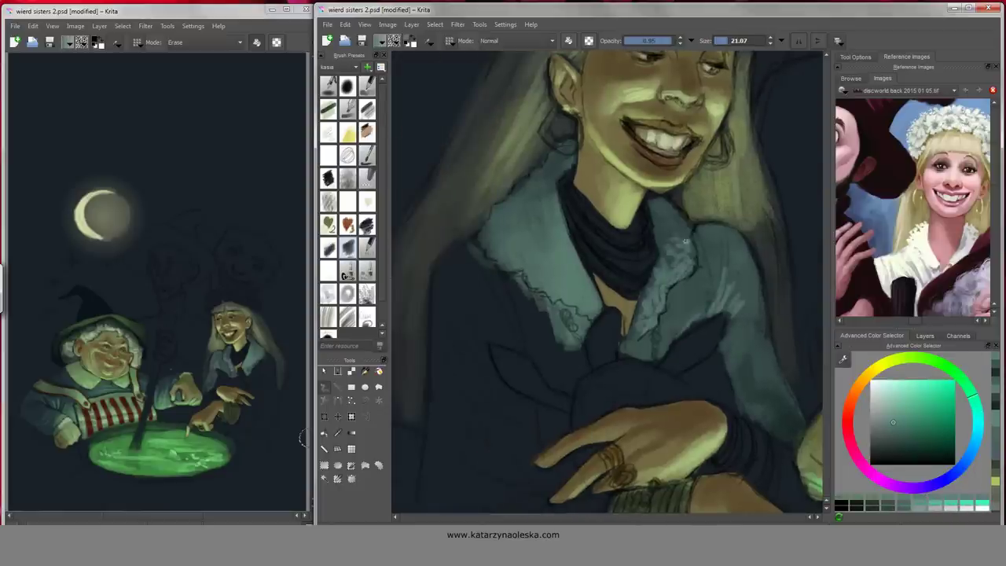
- Paint the lower sleeve in a slightly darker muted teal
left_click(621, 263, "ctrl")
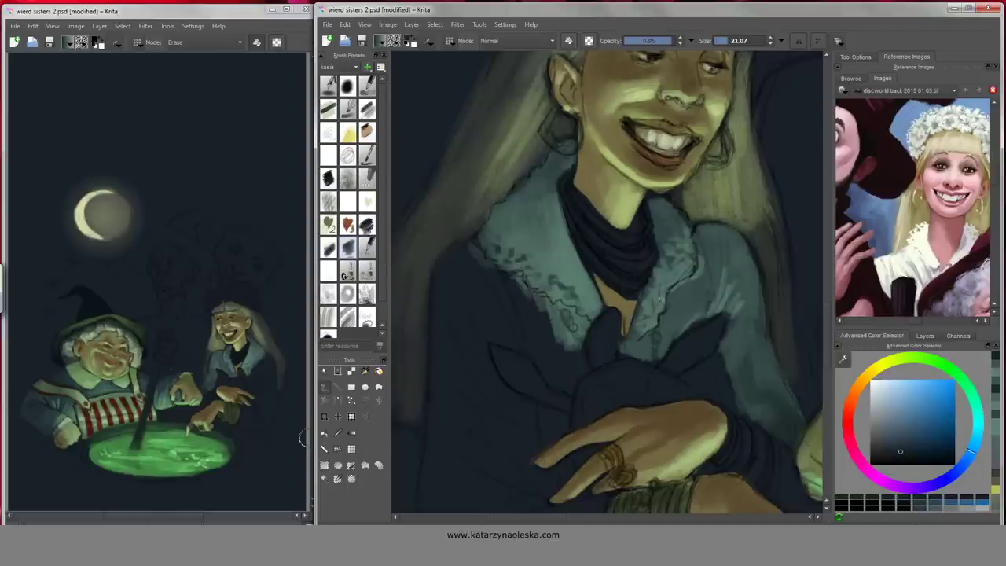
left_click(665, 311, "ctrl")
left_click_drag(711, 267, 805, 136)
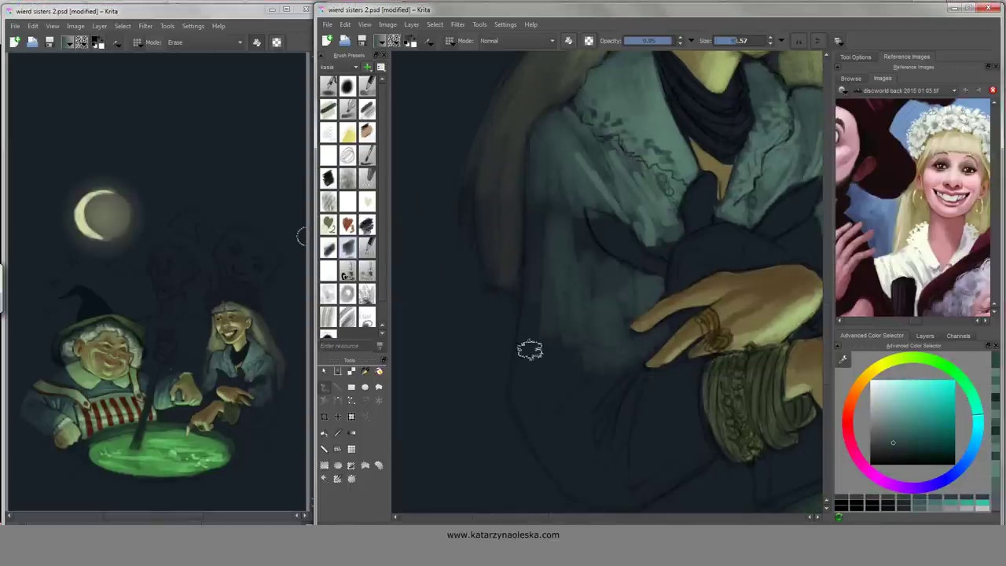
left_click_drag(600, 489, 622, 440)
left_click_drag(623, 441, 653, 440, "shift")
left_click_drag(627, 330, 661, 243)
left_click(661, 243, "ctrl")
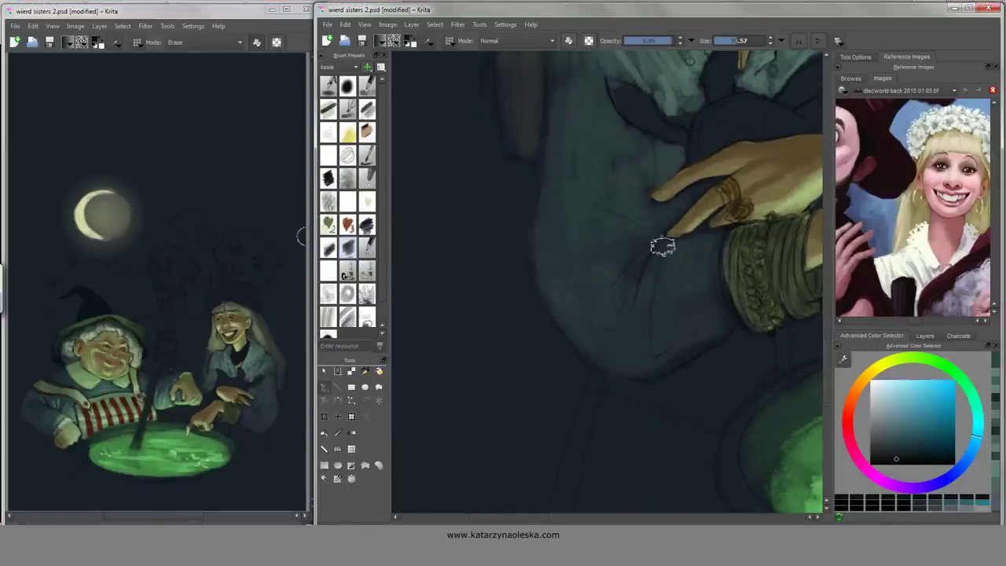
mouse_move(568, 299)
left_mouse_down()
mouse_move(603, 307)
mouse_move(593, 280)
mouse_move(635, 331)
mouse_move(602, 331)
mouse_move(579, 307)
left_mouse_up()
- Add dark fold lines down the sleeve
left_click(609, 337, "ctrl")
left_click(568, 335, "ctrl")
mouse_move(629, 228)
left_mouse_down()
mouse_move(611, 274)
mouse_move(621, 323)
left_mouse_up()
left_click_drag(632, 369, 669, 401)
left_click_drag(669, 401, 591, 420, "shift")
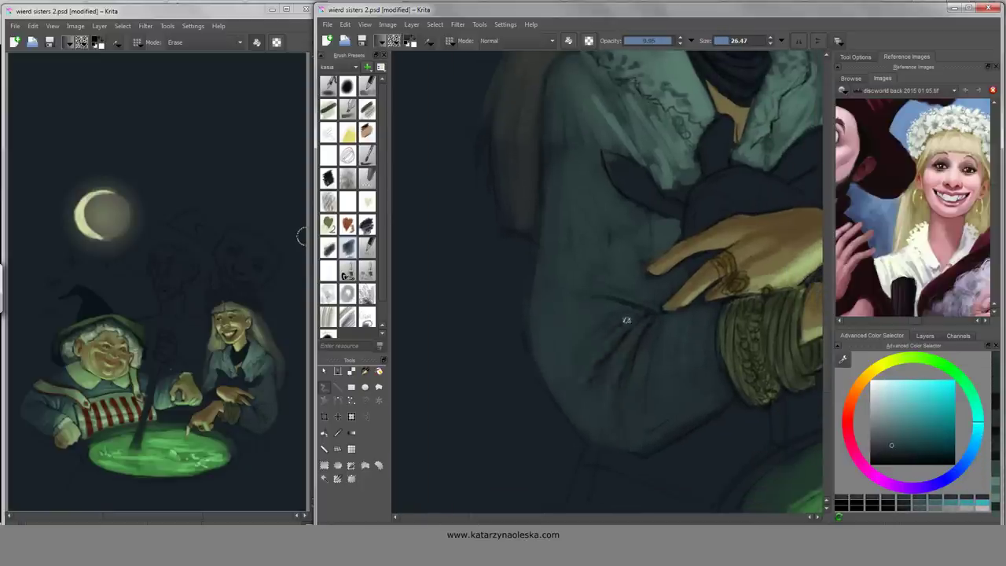
left_click_drag(647, 301, 691, 306)
left_click(691, 305, "ctrl")
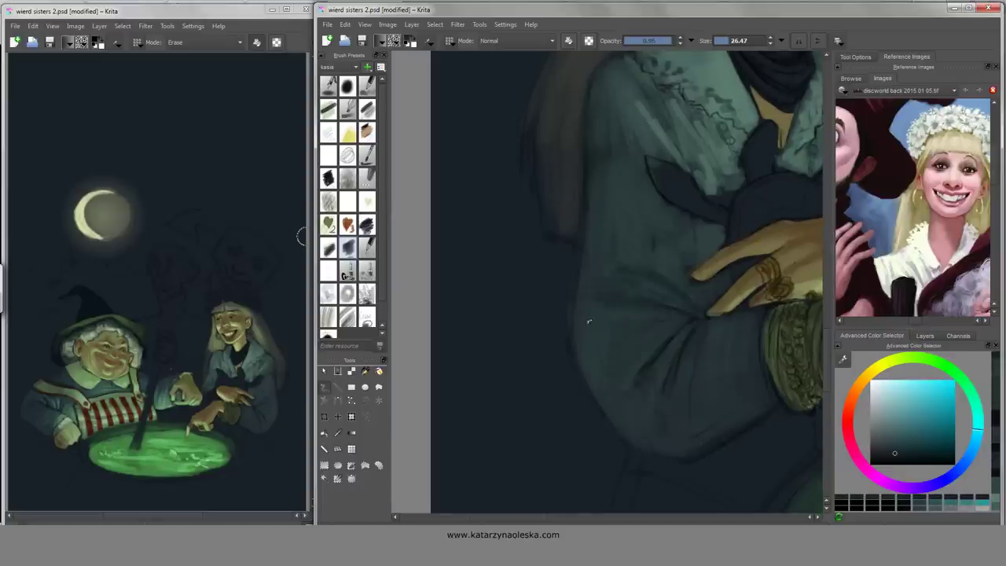
- Zoom out over the figure and cauldron and pick teal-green and yellow-green shades
key("minus")
left_click_drag(595, 292, 529, 213)
left_click_drag(714, 278, 703, 293, "shift")
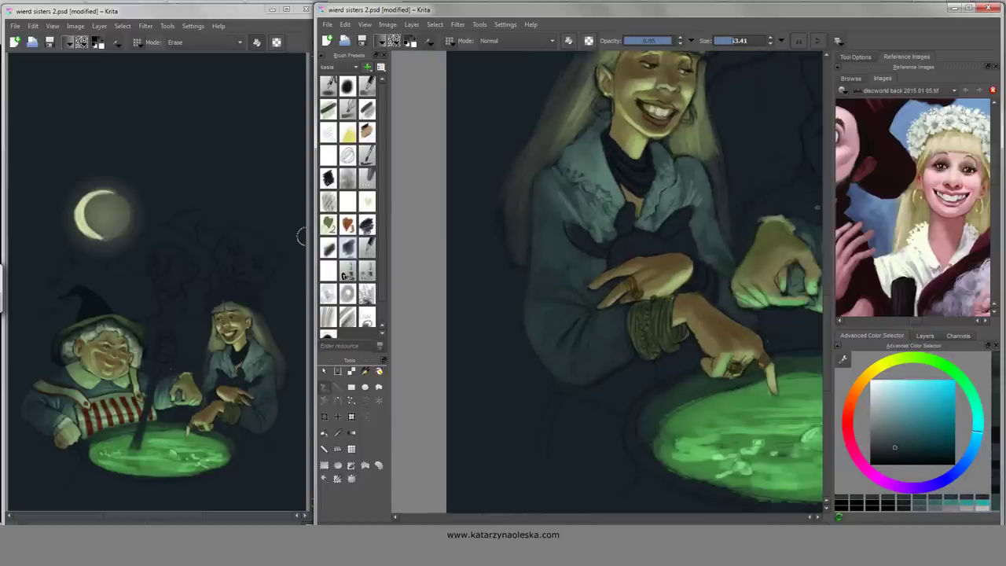
left_click(580, 314, "ctrl")
left_click_drag(579, 314, 584, 313, "shift")
left_click(560, 210, "ctrl")
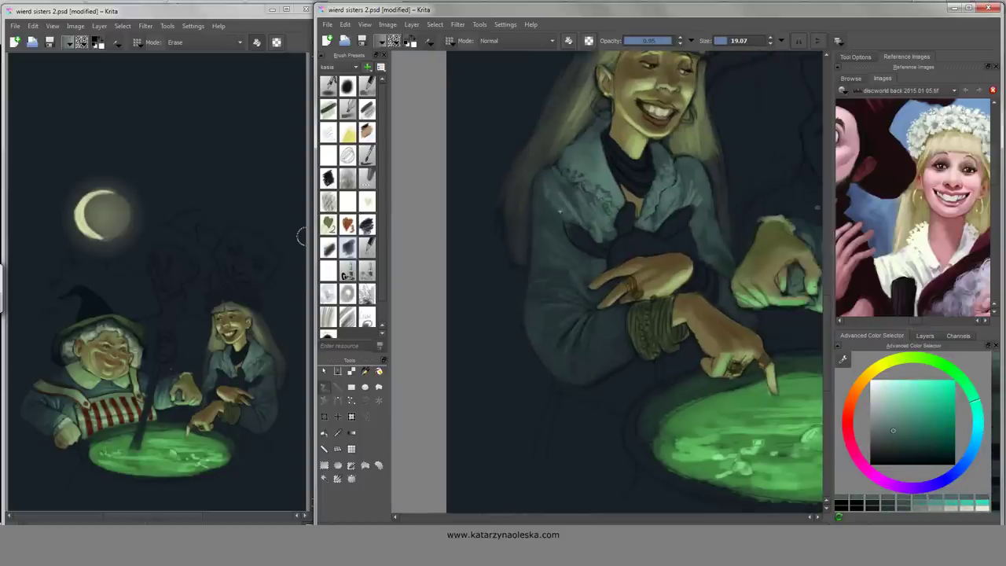
left_click(571, 203, "ctrl")
left_click_drag(571, 203, 574, 202, "shift")
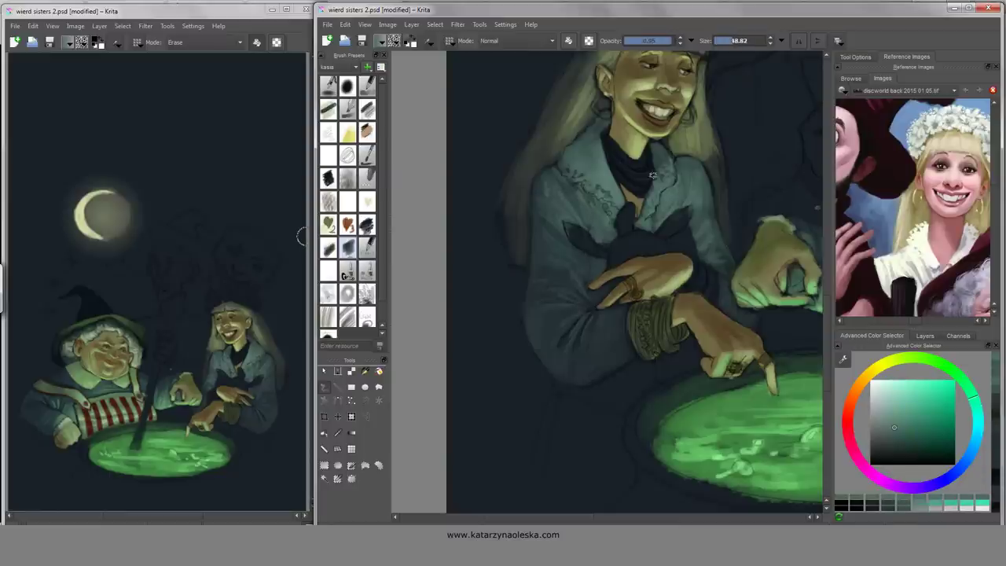
left_click_drag(647, 208, 660, 256)
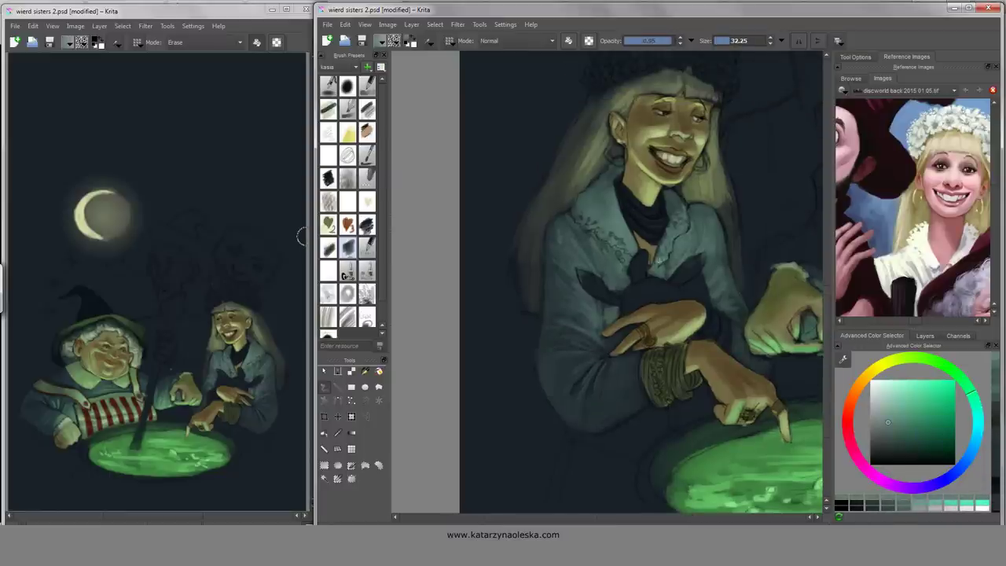
left_click(676, 264, "ctrl")
left_click(668, 255, "ctrl")
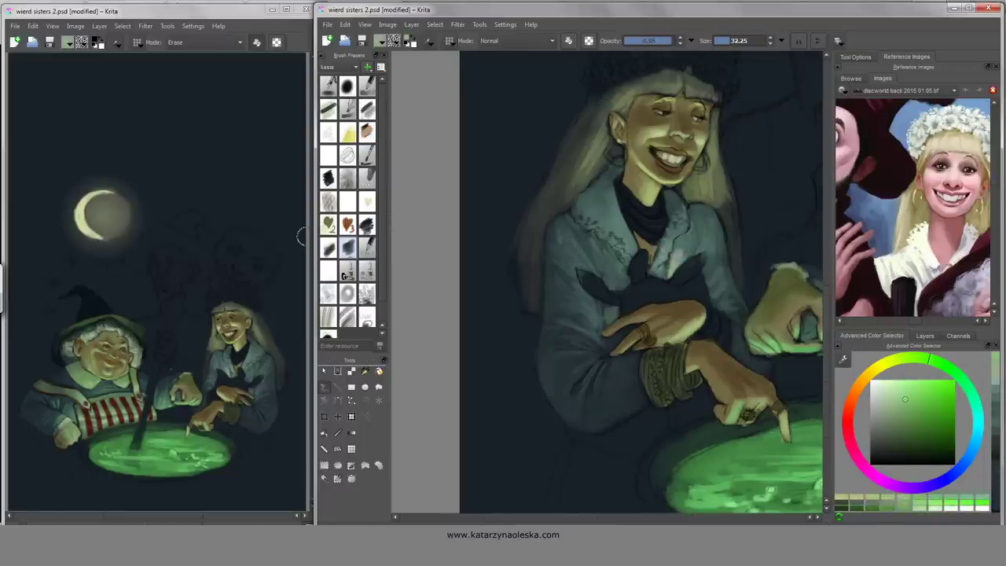
left_click_drag(634, 299, 611, 240)
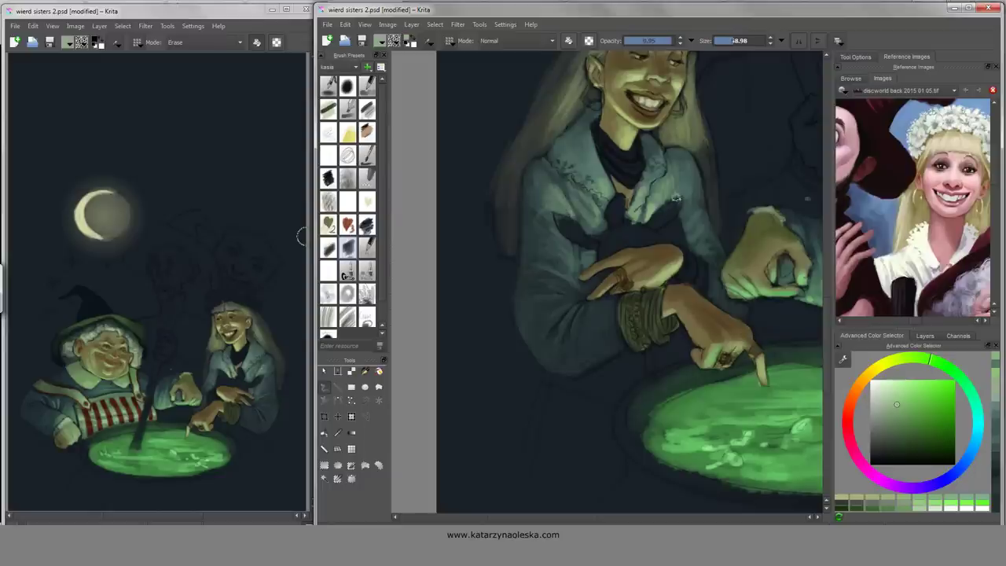
- Sample dark brown and lighter orange-brown from the fat witch's face and resize the brush
left_click_drag(708, 228, 475, 316)
left_click(771, 385, "ctrl")
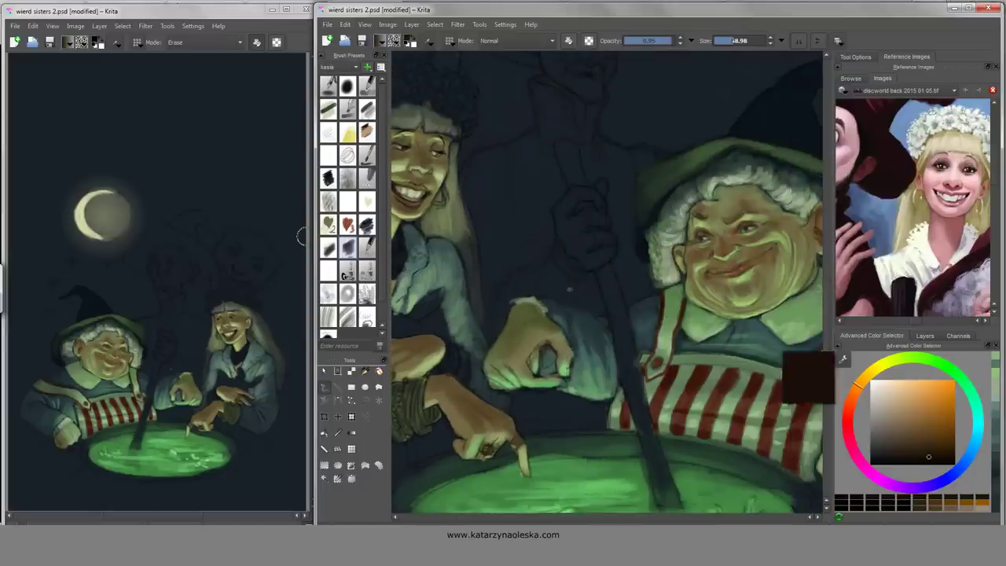
key("bracketleft")
key("bracketleft")
key("bracketleft")
key("bracketright")
key("bracketright")
left_click(707, 274, "ctrl")
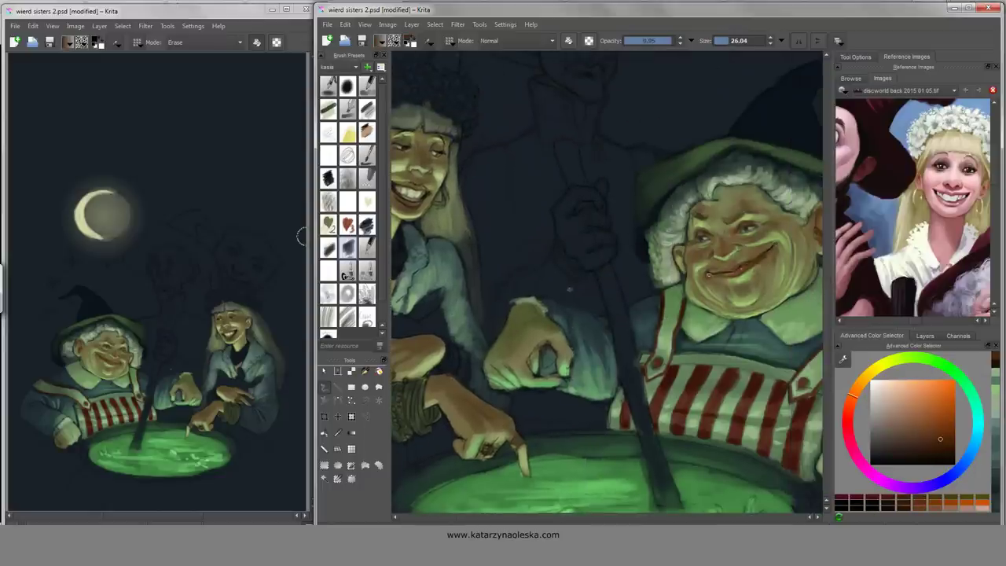
- Pick dark blue-grey, cauldron green and a lighter green near the blonde witch, resizing the brush
mouse_move(403, 434)
left_mouse_down()
mouse_move(574, 411)
mouse_move(657, 381)
left_mouse_up()
key("bracketleft")
key("bracketleft")
left_click(577, 411, "ctrl")
left_click(619, 434, "ctrl")
key("bracketright")
key("bracketright")
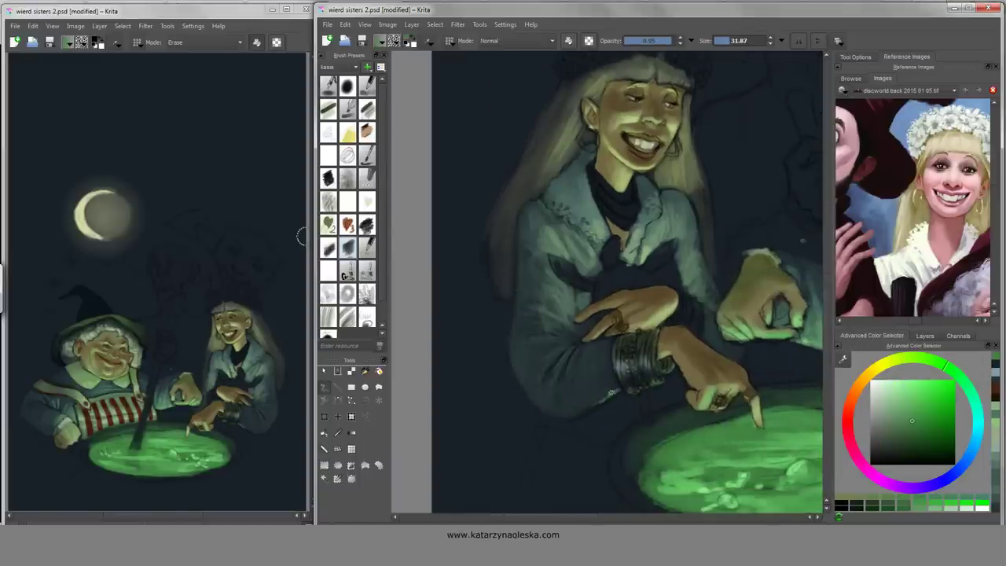
key("bracketright")
key("bracketright")
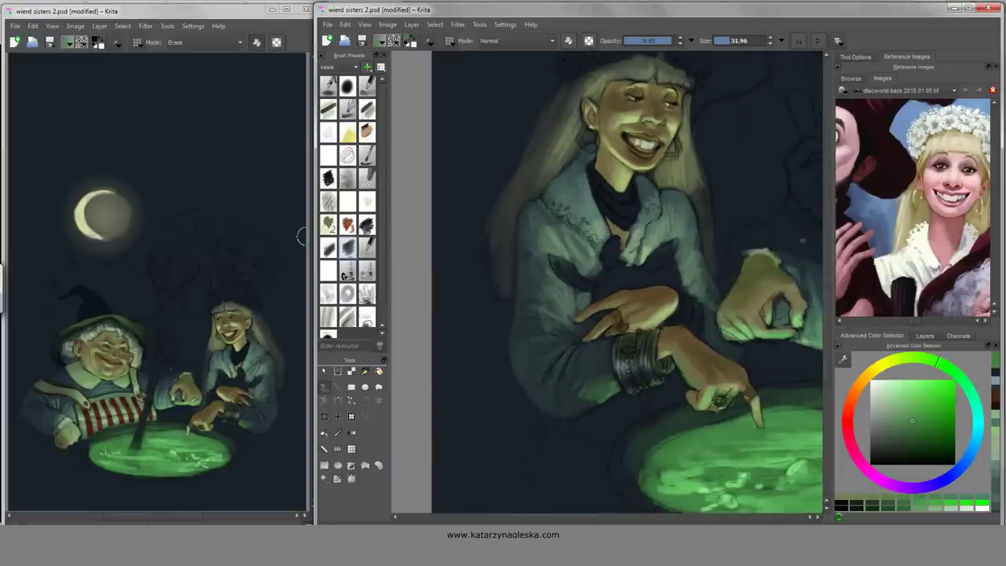
left_click(721, 397, "ctrl")
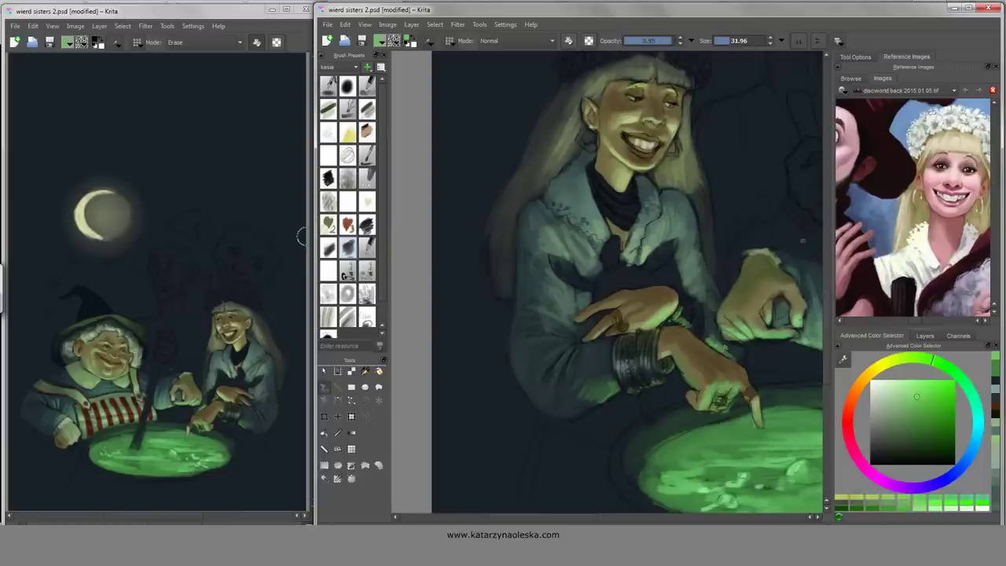
key("bracketleft")
key("bracketleft")
- Paint a light stroke on the blonde witch's neckerchief, then sample green
left_click_drag(775, 379, 814, 379)
left_click(815, 379, "ctrl")
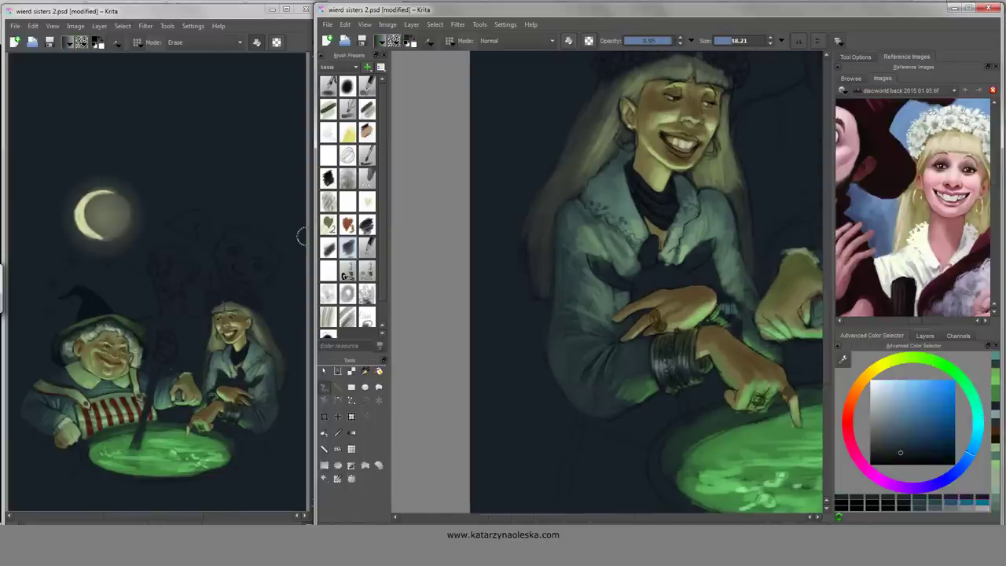
mouse_move(653, 197)
left_mouse_down()
mouse_move(696, 287)
mouse_move(679, 284)
left_mouse_up()
key("bracketright")
key("bracketright")
key("bracketleft")
key("bracketleft")
key("bracketleft")
key("bracketleft")
left_click(675, 309, "ctrl")
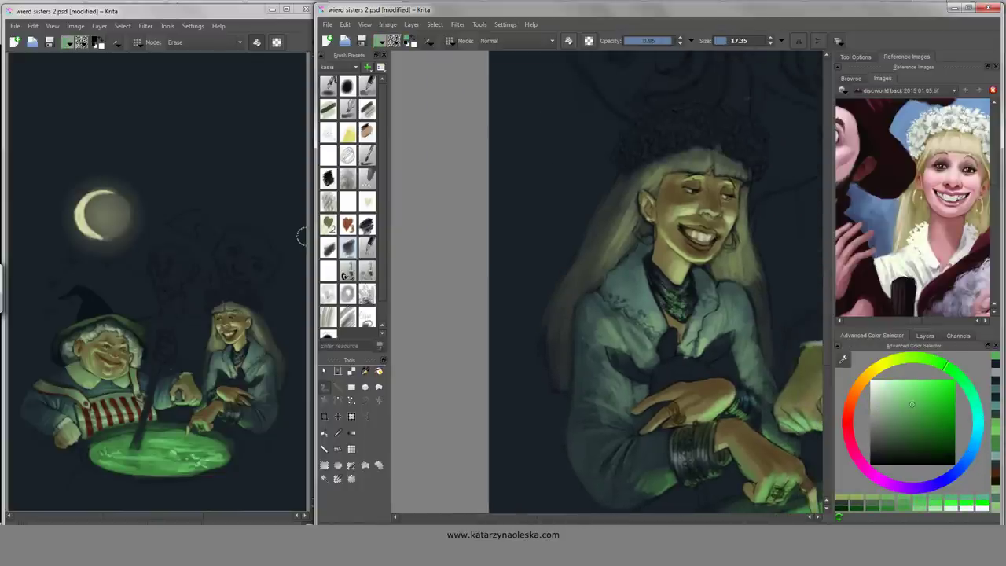
- Choose teal, darker teal and lighter green tones at the blonde witch's chest
mouse_move(645, 403)
left_mouse_down()
mouse_move(667, 352)
mouse_move(613, 313)
left_mouse_up()
key("bracketright")
key("bracketright")
key("bracketright")
left_click(613, 313, "ctrl")
left_click(683, 251, "ctrl")
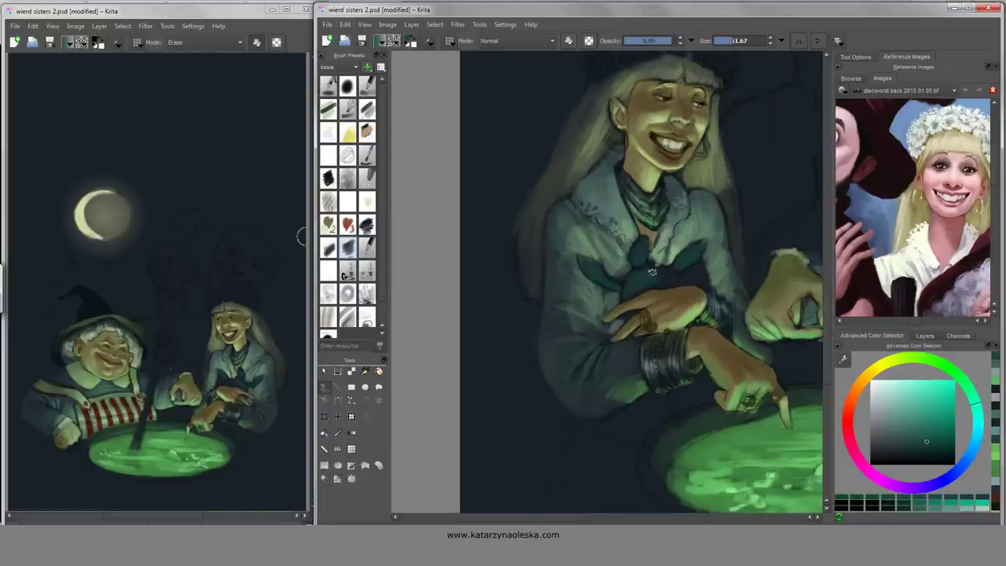
left_click_drag(711, 263, 713, 290)
left_click(717, 242, "ctrl")
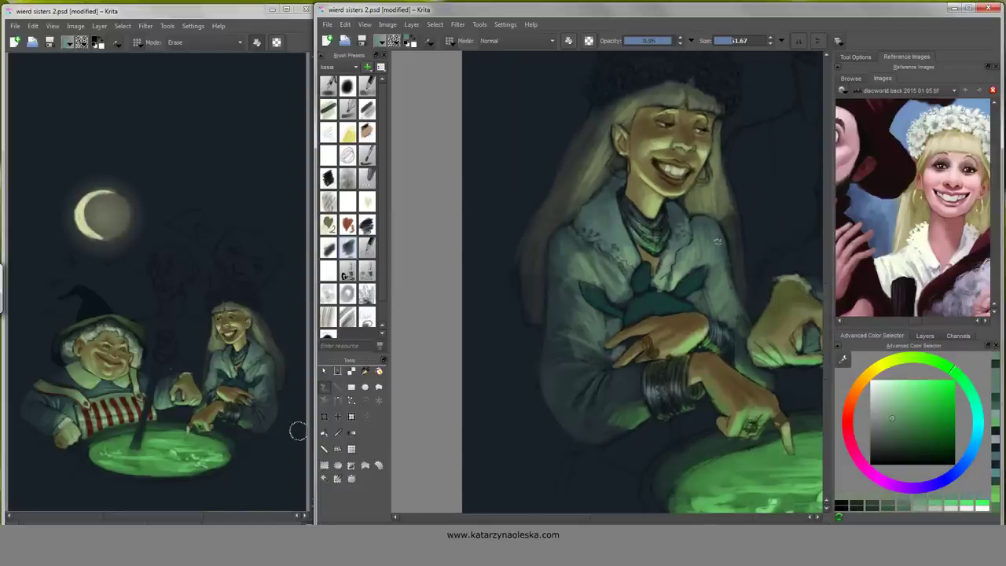
- Paint dark navy shading marks around the blonde witch's collar with a smaller brush
left_click_drag(717, 242, 727, 247)
left_click(586, 236, "ctrl")
key("bracketleft")
left_click_drag(586, 236, 610, 260)
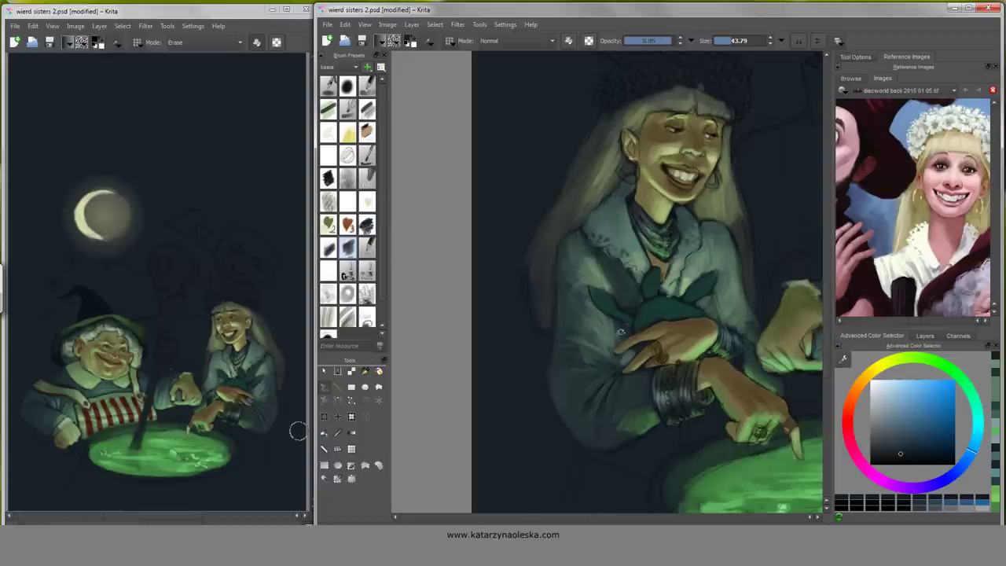
left_click(625, 297, "ctrl")
key("bracketleft")
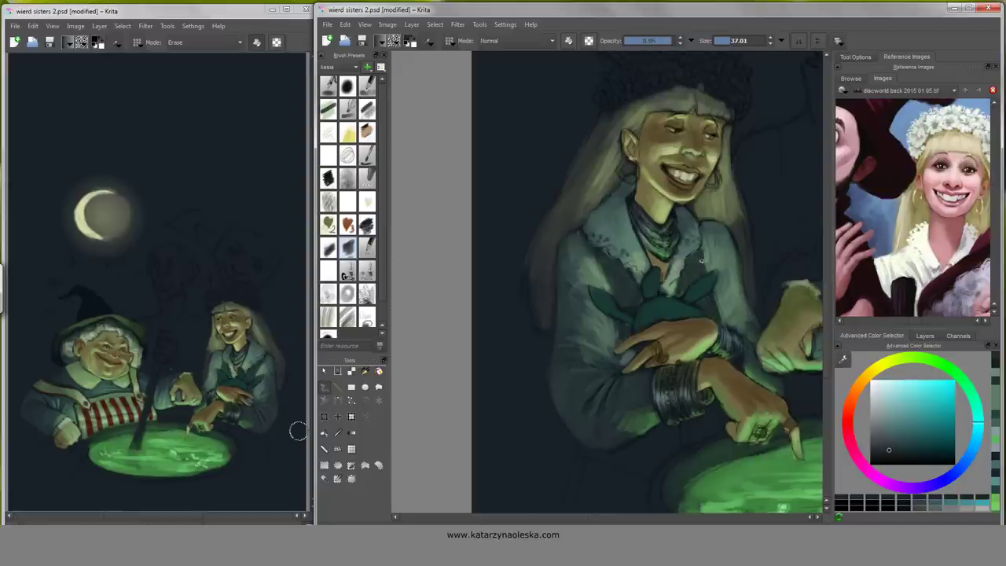
left_click(625, 363, "ctrl")
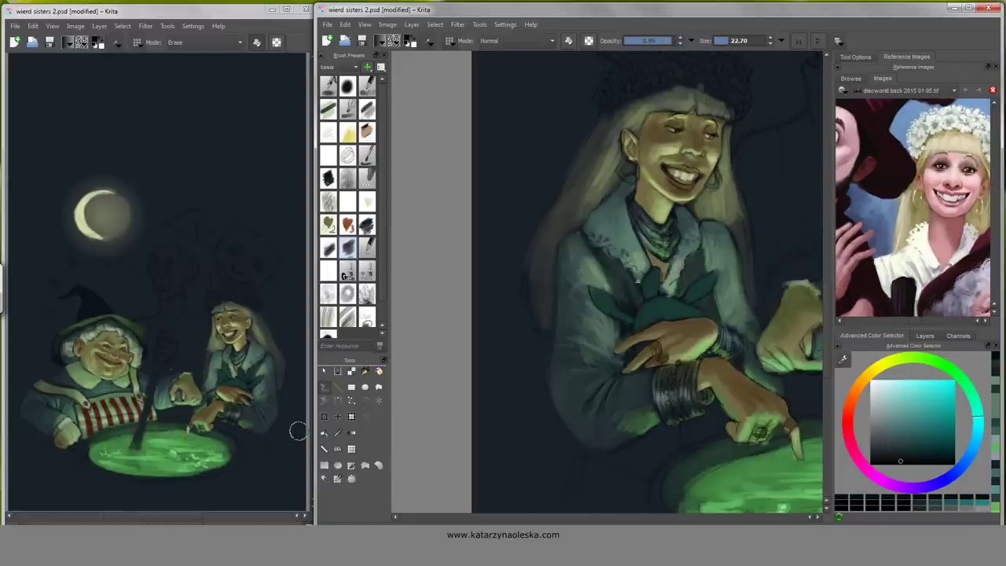
- Try mid green, yellow-green, teal and darker blue paint around the blonde witch's head
left_click(640, 279, "ctrl")
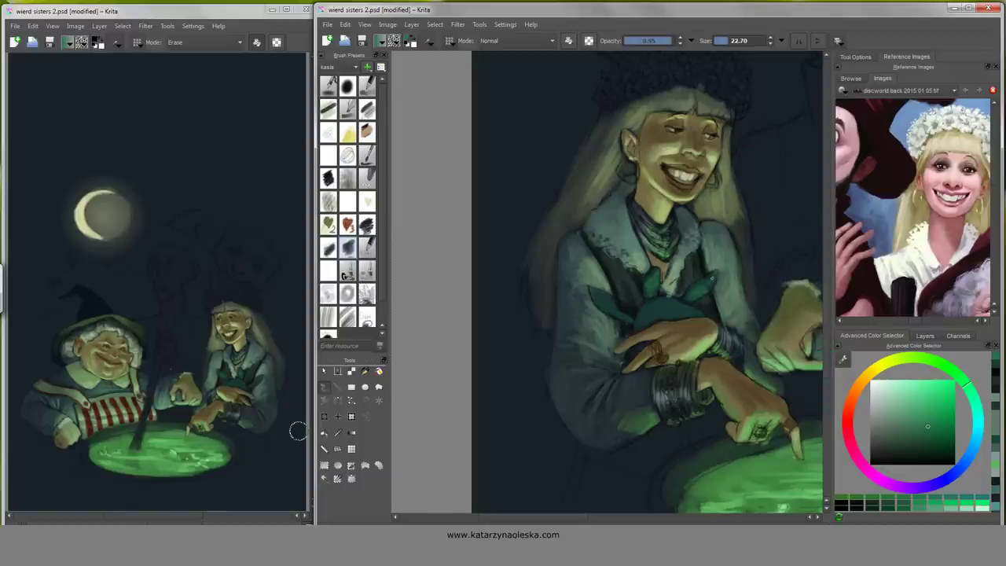
left_click(808, 376, "ctrl")
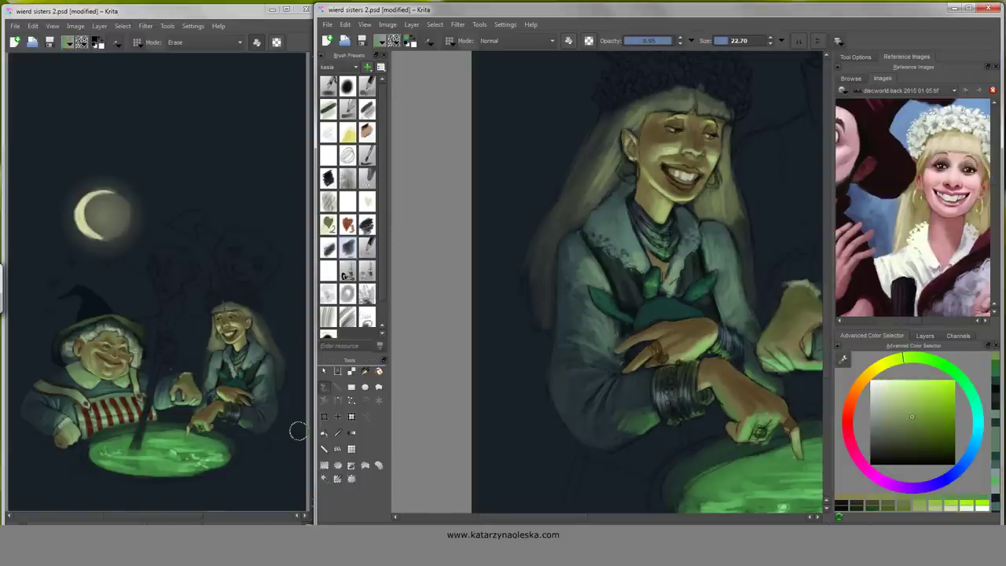
left_click(607, 308, "ctrl")
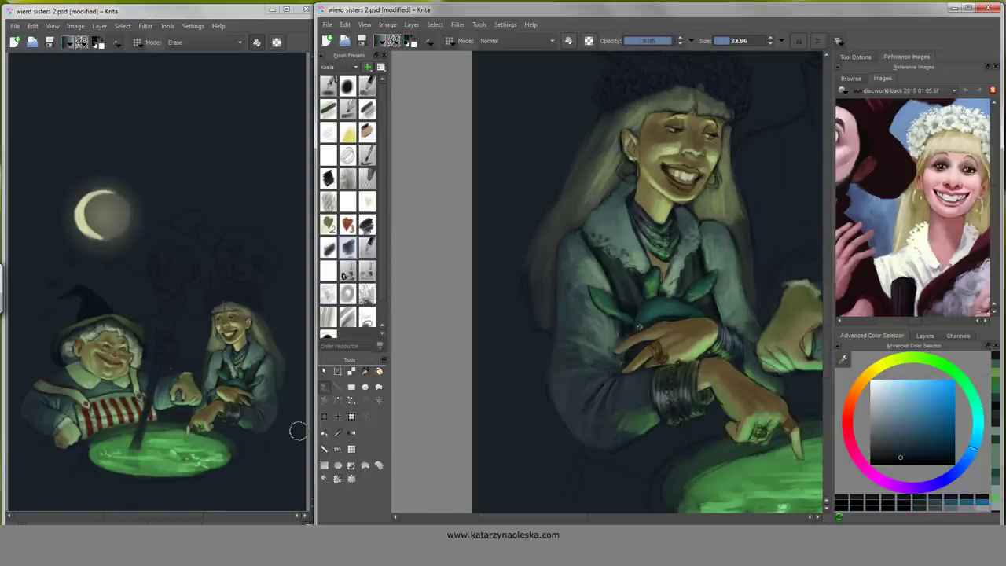
left_click_drag(684, 315, 645, 401)
left_click(802, 360, "ctrl")
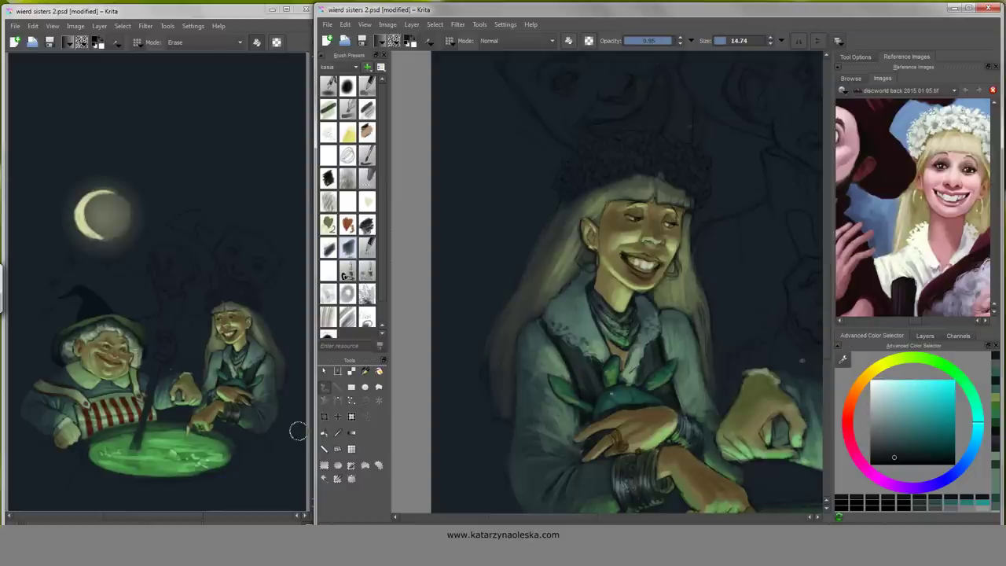
left_click(297, 431, "ctrl")
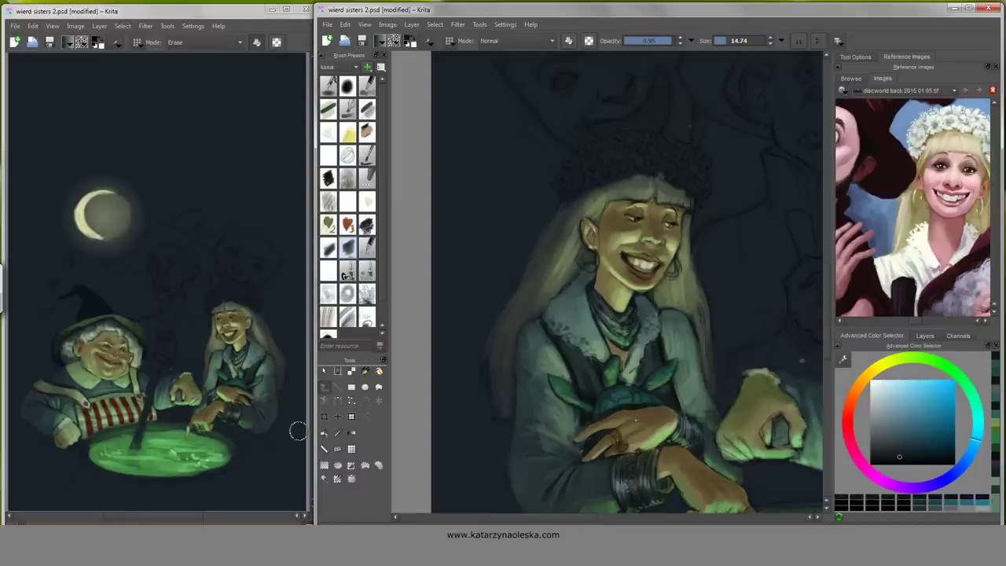
- Sample the fat witch's orange-brown skin and shift it to a lighter, warmer yellow-brown
left_click_drag(818, 378, 747, 377)
key("m")
left_click(786, 377, "ctrl")
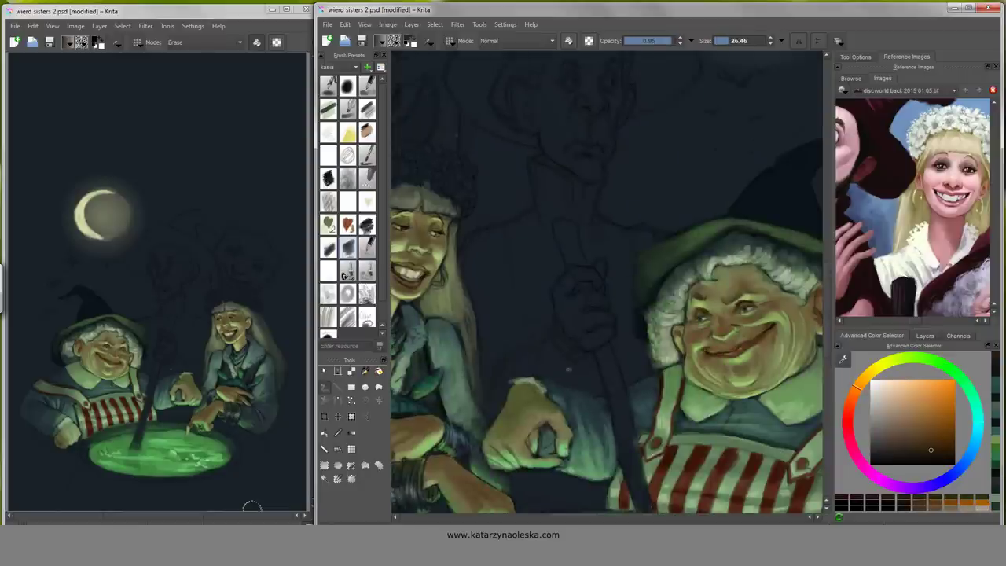
key("l")
key("l")
left_click(704, 331, "ctrl")
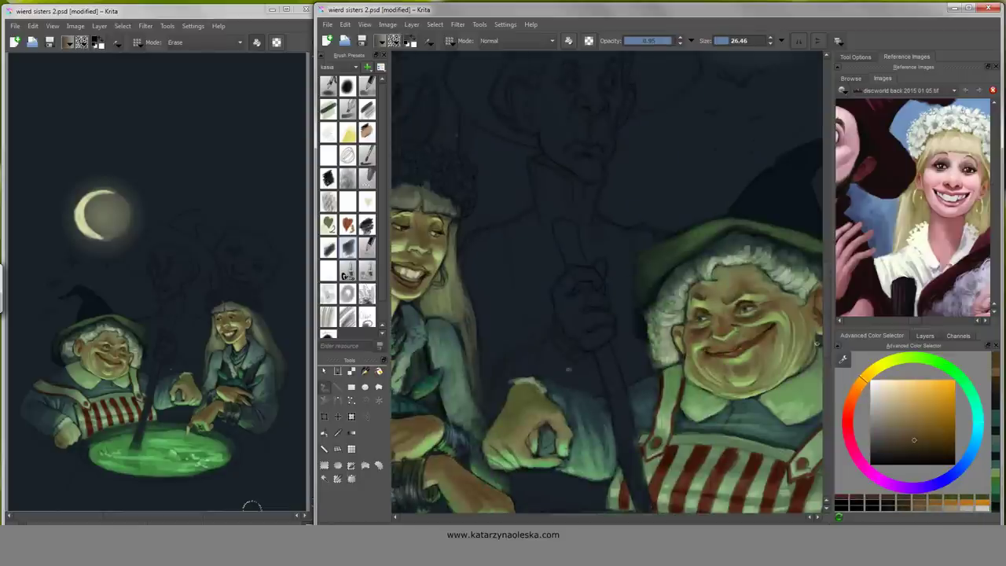
left_click_drag(705, 331, 692, 293)
- Sample cauldron green, shrink the brush and settle on a yellow tone
mouse_move(798, 240)
left_mouse_down()
mouse_move(676, 47)
mouse_move(566, 39)
left_mouse_up()
left_click(472, 393, "ctrl")
mouse_move(636, 348)
left_mouse_down()
mouse_move(692, 376)
mouse_move(642, 350)
mouse_move(653, 503)
left_mouse_up()
left_click(692, 375, "ctrl")
left_click(723, 386, "ctrl")
- Switch brush preset and fill the thin witch's face with tan
mouse_move(551, 236)
left_mouse_down()
mouse_move(685, 393)
mouse_move(742, 438)
left_mouse_up()
left_click(346, 271)
left_click_drag(543, 259, 539, 315)
mouse_move(477, 292)
left_mouse_down()
mouse_move(542, 259)
mouse_move(590, 334)
left_mouse_up()
- Paint the hat brim in dark teal and darken the collar below her chin in dark blue
left_click(573, 376, "ctrl")
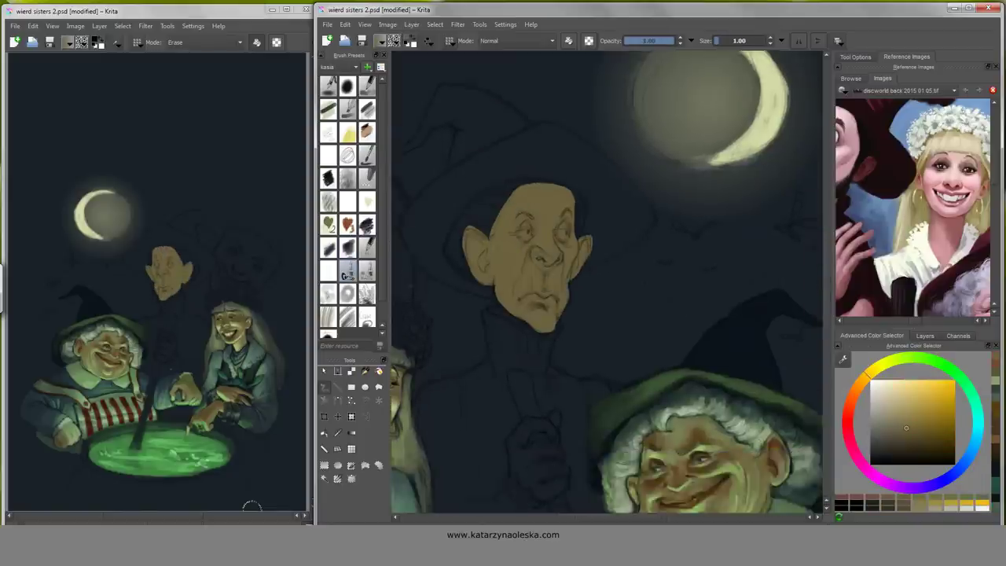
left_click_drag(475, 271, 558, 253)
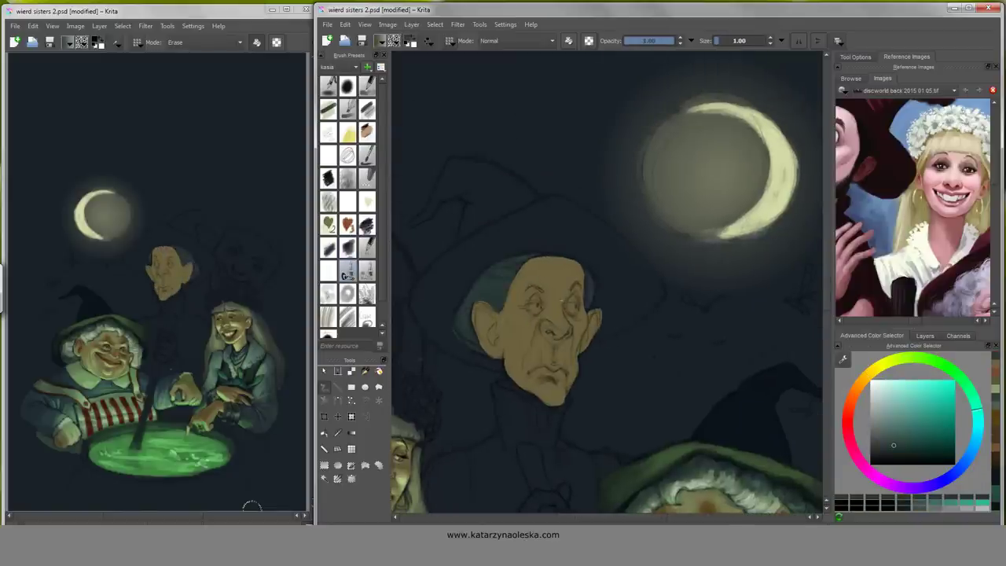
left_click_drag(560, 298, 557, 201)
left_click(557, 201, "ctrl")
left_click_drag(503, 346, 517, 300)
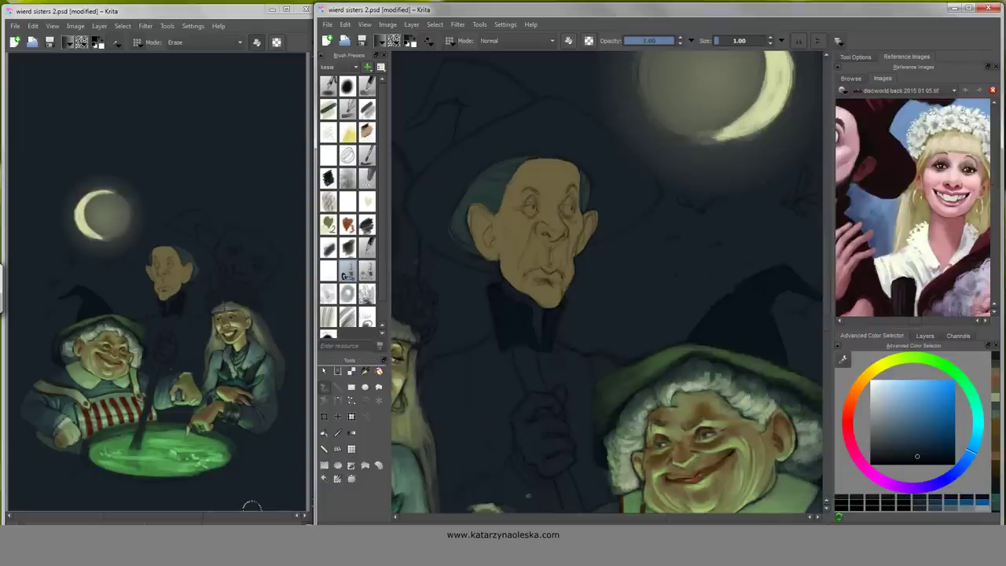
- Block in the tall witch's cloak with dark strokes down to her hand
left_click_drag(527, 495, 590, 421)
left_click_drag(543, 275, 492, 394)
left_click_drag(491, 346, 550, 433)
mouse_move(590, 389)
left_mouse_down()
mouse_move(566, 380)
mouse_move(609, 433)
left_mouse_up()
left_click_drag(613, 361, 538, 428)
left_click_drag(550, 346, 526, 393)
left_click_drag(582, 361, 605, 389)
mouse_move(556, 424)
left_mouse_down()
mouse_move(556, 368)
mouse_move(597, 452)
left_mouse_up()
left_click_drag(581, 346, 560, 394)
left_click_drag(559, 393, 629, 314)
mouse_move(503, 441)
left_mouse_down()
mouse_move(574, 471)
mouse_move(587, 417)
left_mouse_up()
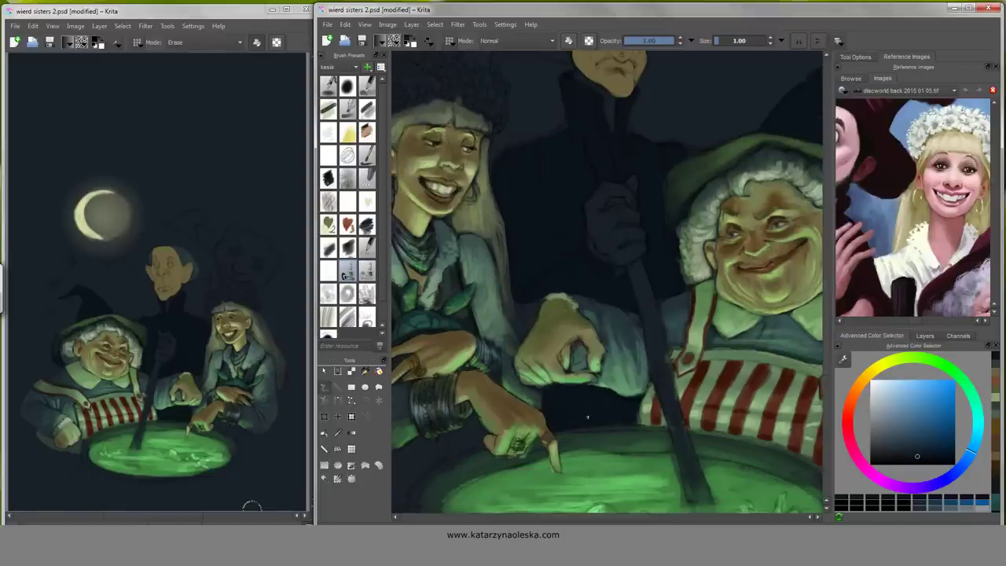
- Darken the pointed hat, extending its right brim and top over her head
left_click_drag(566, 142, 542, 472)
mouse_move(487, 283)
left_mouse_down()
mouse_move(614, 205)
mouse_move(516, 363)
left_mouse_up()
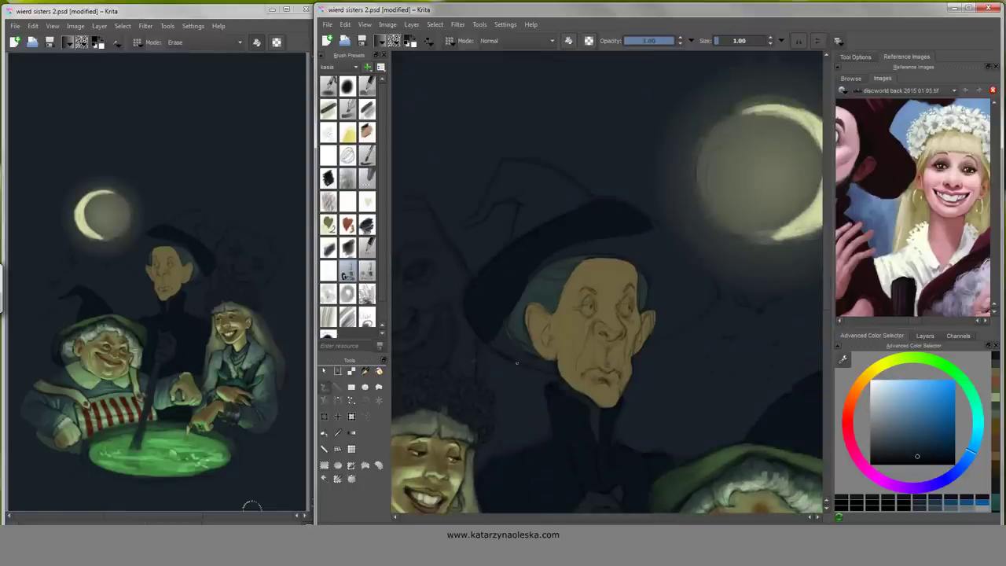
left_click_drag(646, 284, 700, 334)
left_click_drag(606, 264, 539, 268)
mouse_move(593, 251)
left_mouse_down()
mouse_move(668, 267)
mouse_move(711, 318)
left_mouse_up()
left_click_drag(691, 236, 708, 350)
left_click_drag(538, 358, 582, 283)
left_click_drag(542, 322, 613, 279)
left_click_drag(598, 354, 598, 212)
- Add pale highlights on the thin witch's nose, eyes and chin
mouse_move(624, 367)
left_mouse_down()
mouse_move(585, 428)
mouse_move(588, 402)
left_mouse_up()
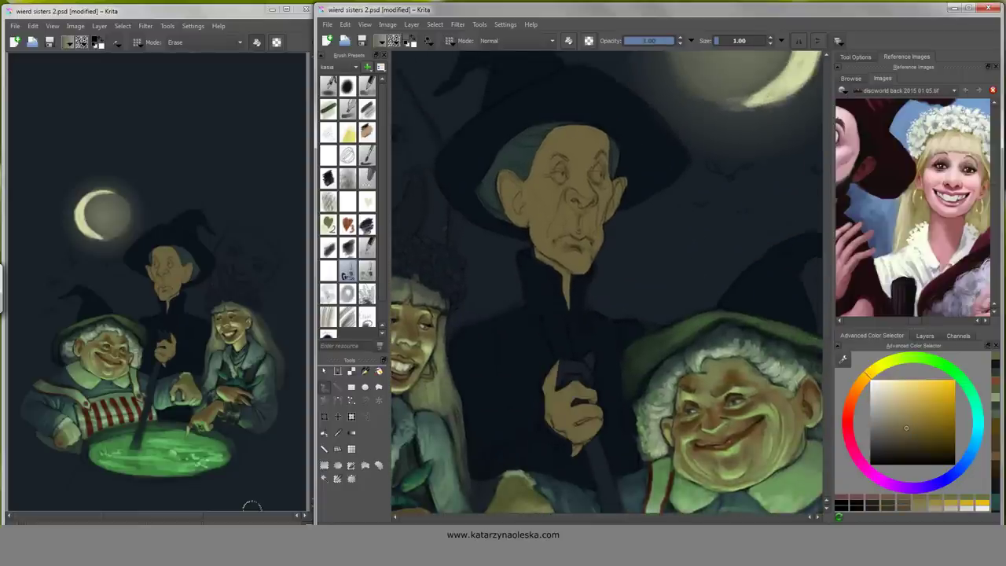
scroll(566, 236, "up", 2)
mouse_move(597, 275)
left_mouse_down()
mouse_move(621, 281)
mouse_move(628, 257)
mouse_move(618, 280)
left_mouse_up()
left_click(621, 299, "ctrl")
left_click_drag(605, 347, 621, 350)
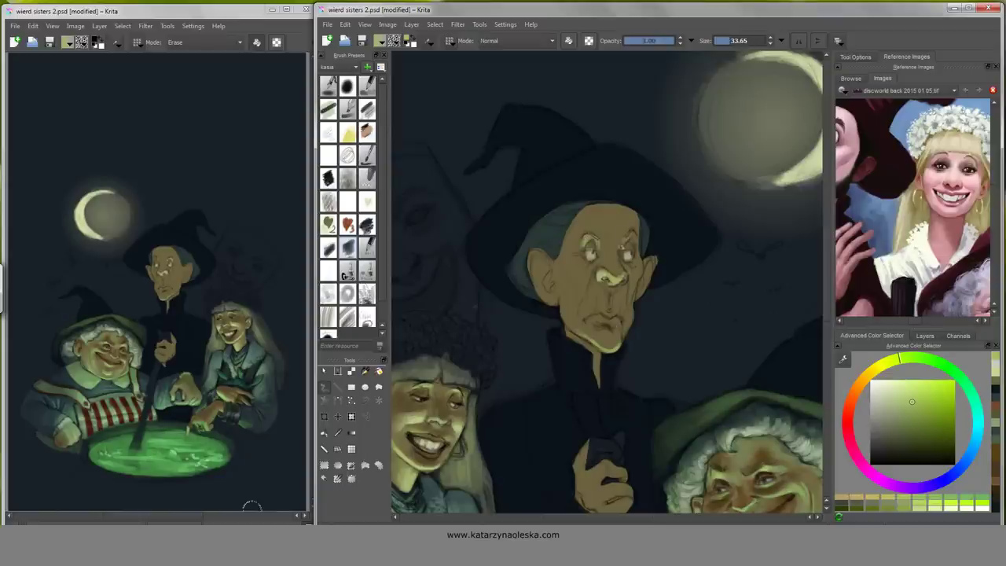
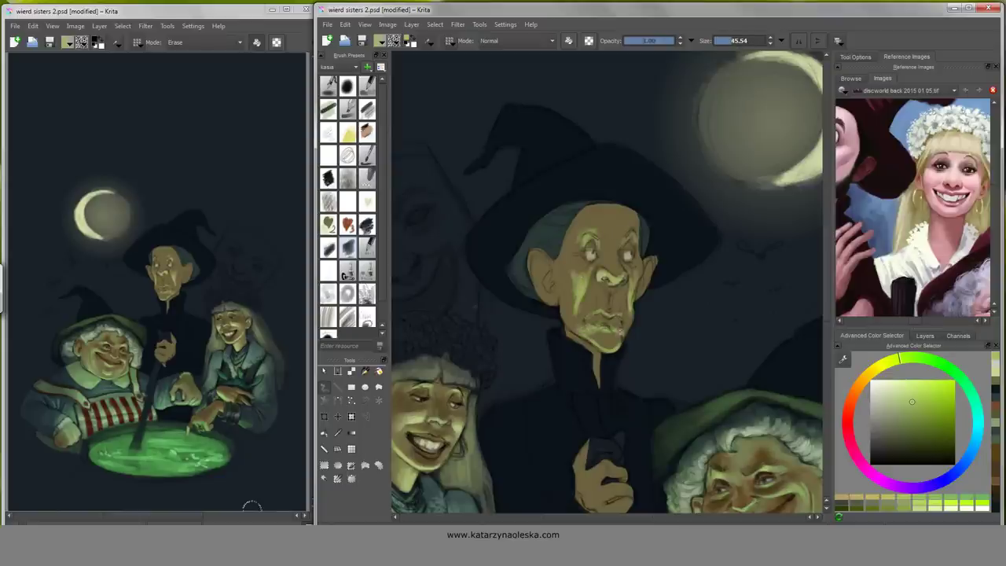
- Sample the yellow-green skin tone and paint pale highlights on the tall witch's chin
left_click_drag(583, 265, 560, 296)
left_click(468, 353, "ctrl")
left_click(596, 291, "ctrl")
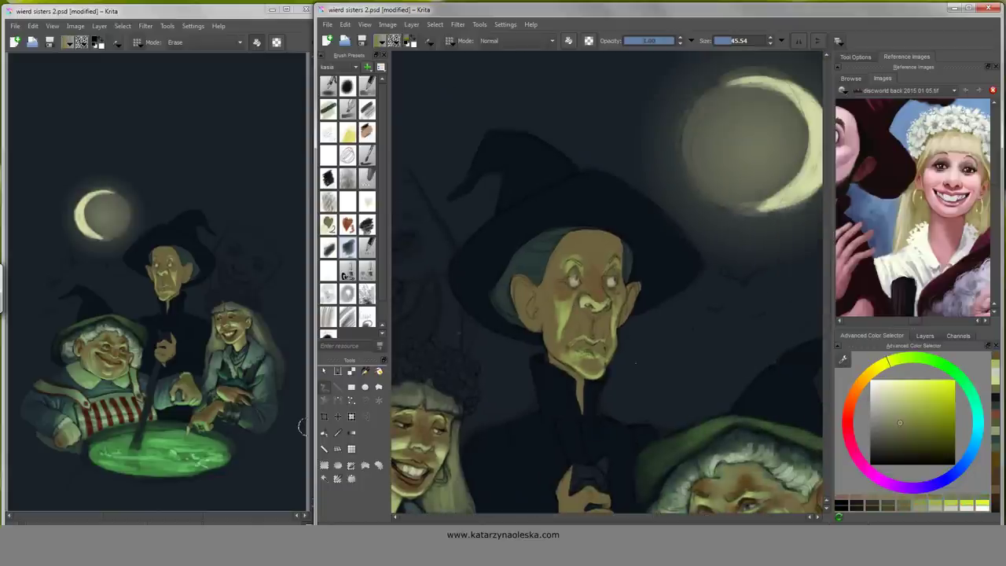
left_click_drag(604, 324, 606, 338)
left_click(602, 334, "ctrl")
key("slash")
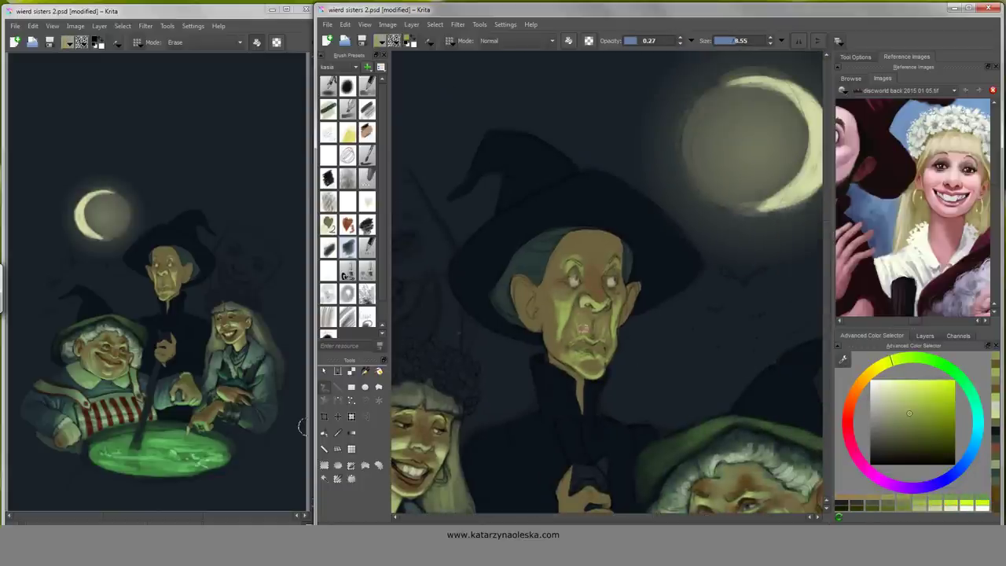
- Resample dark orange-brown, light yellow-green and muted red tones while resizing the brush
left_click(579, 244, "ctrl")
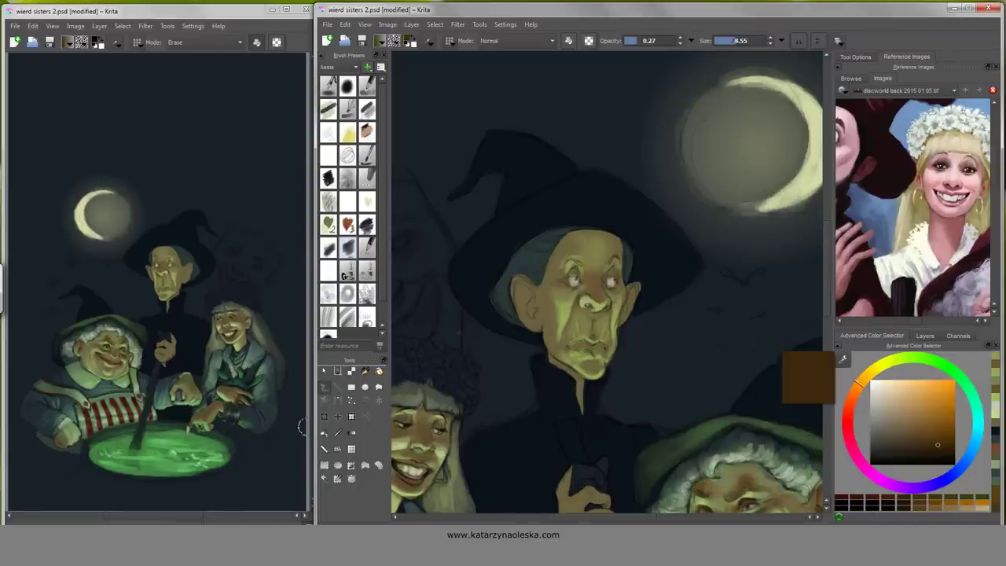
left_click_drag(612, 272, 571, 287)
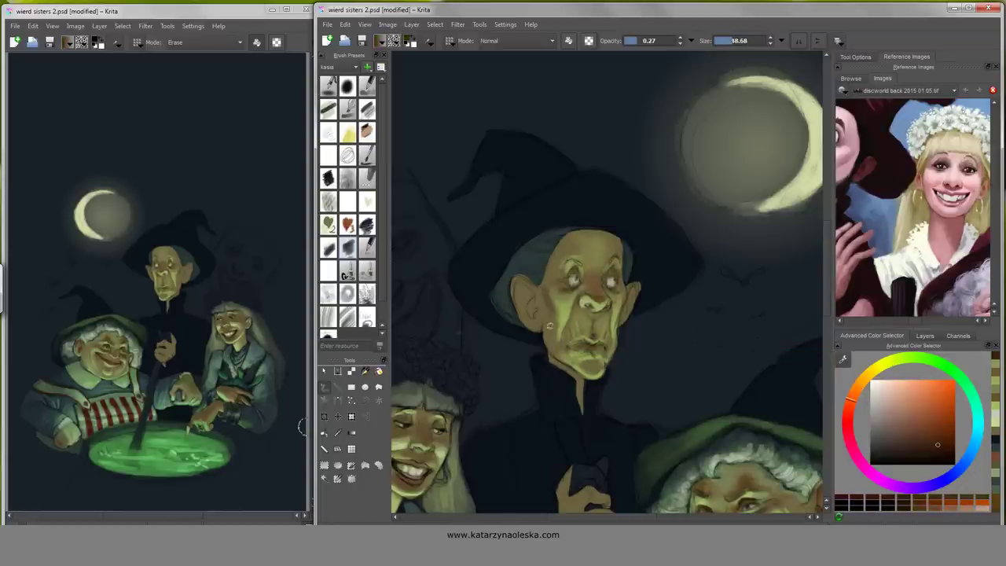
left_click(553, 318, "ctrl")
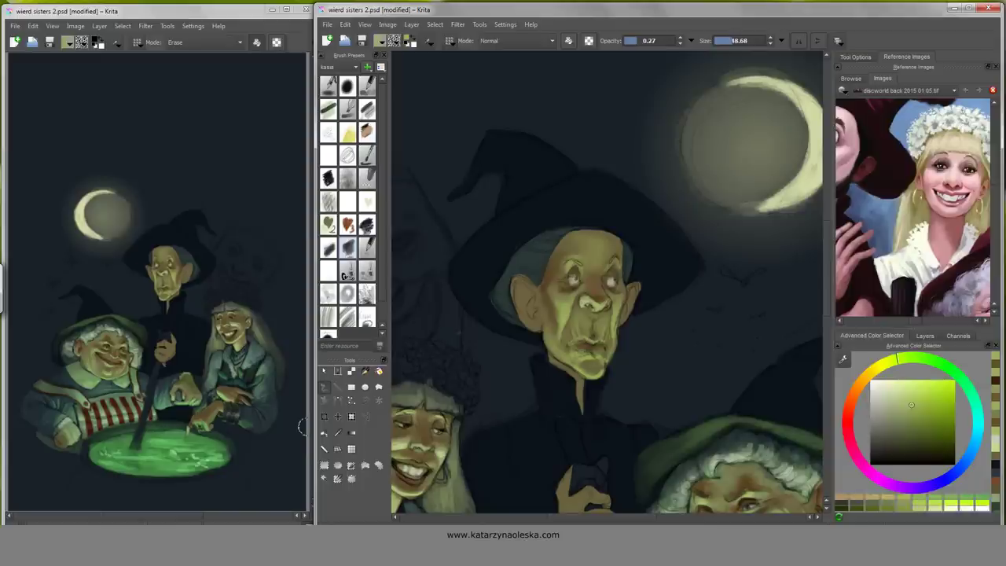
left_click(613, 281, "ctrl")
left_click(578, 376, "ctrl")
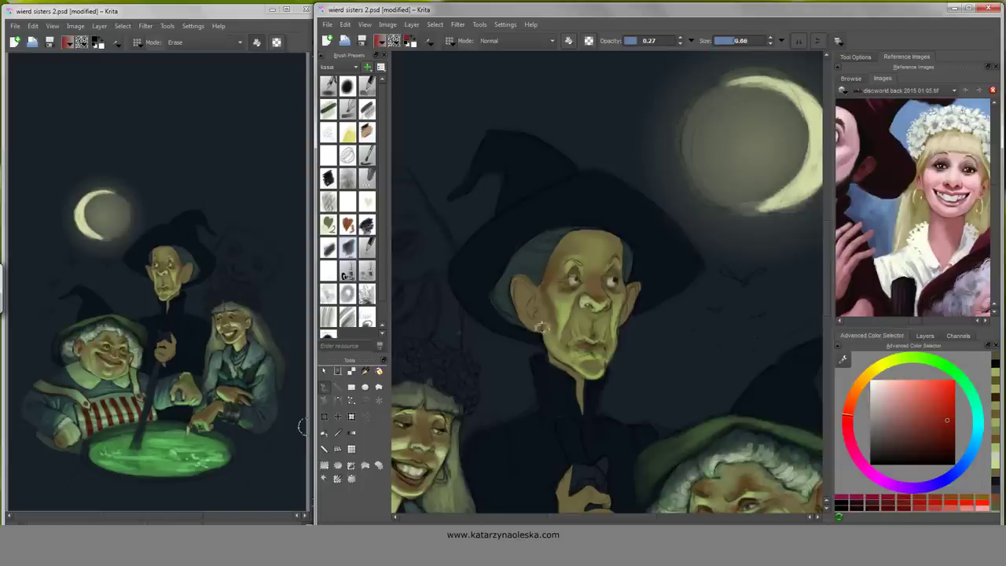
left_click_drag(548, 453, 619, 415)
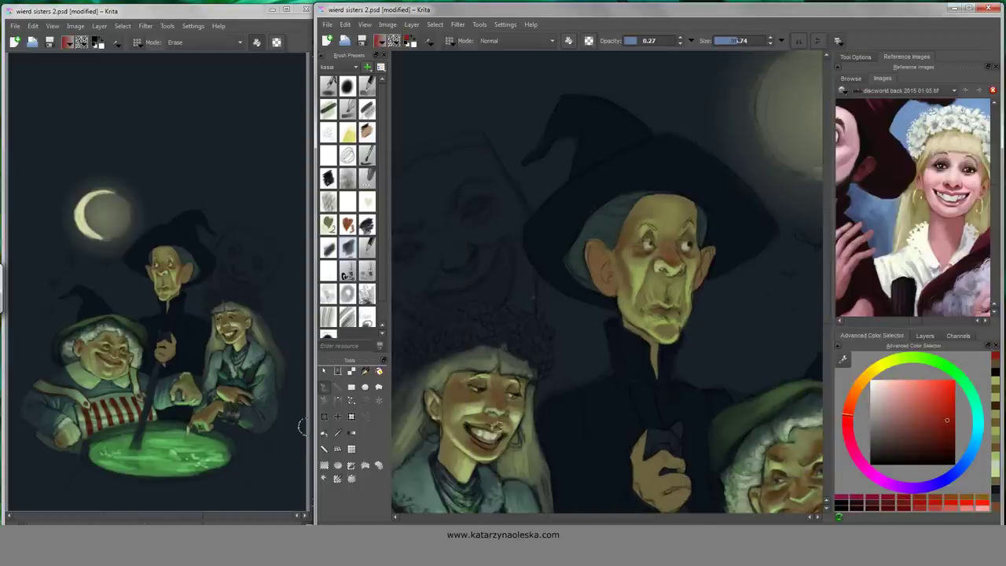
left_click_drag(665, 246, 658, 316)
- Paint a grey-green stroke in the tall witch's hair and brighten her face with light green
left_click(651, 340, "ctrl")
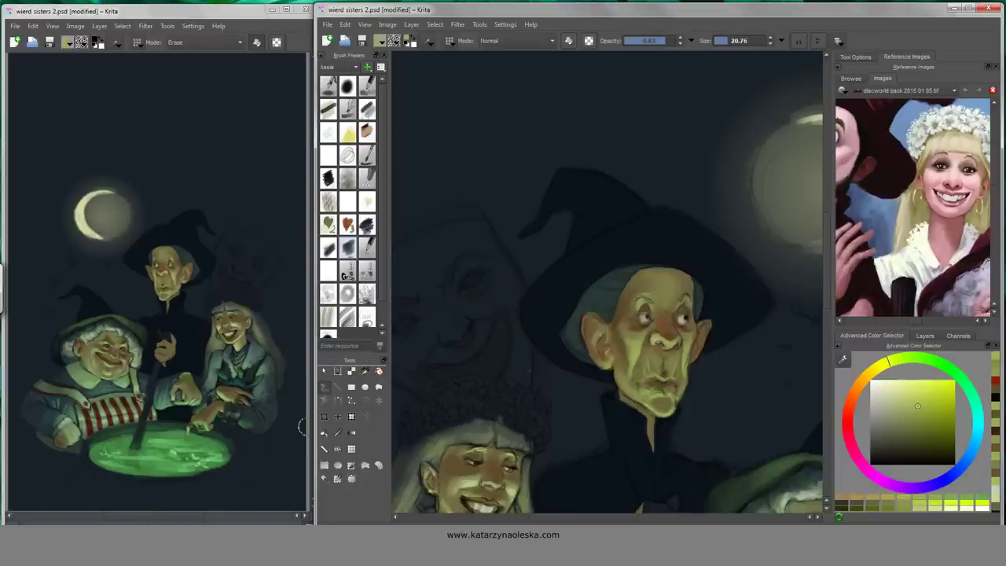
left_click(598, 307, "ctrl")
left_click_drag(593, 308, 621, 279)
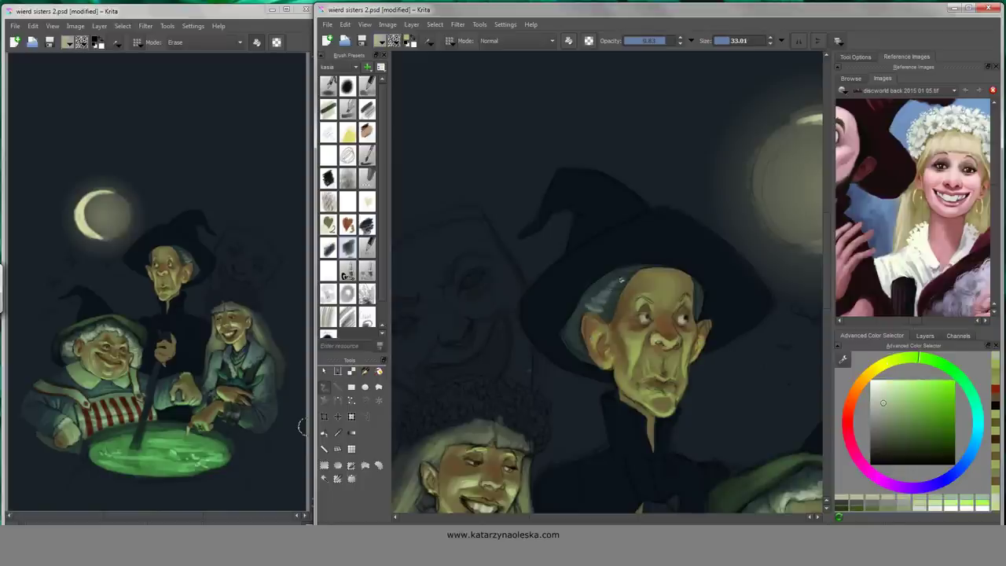
left_click_drag(588, 296, 621, 307)
mouse_move(528, 452)
left_mouse_down()
mouse_move(500, 349)
mouse_move(500, 291)
left_mouse_up()
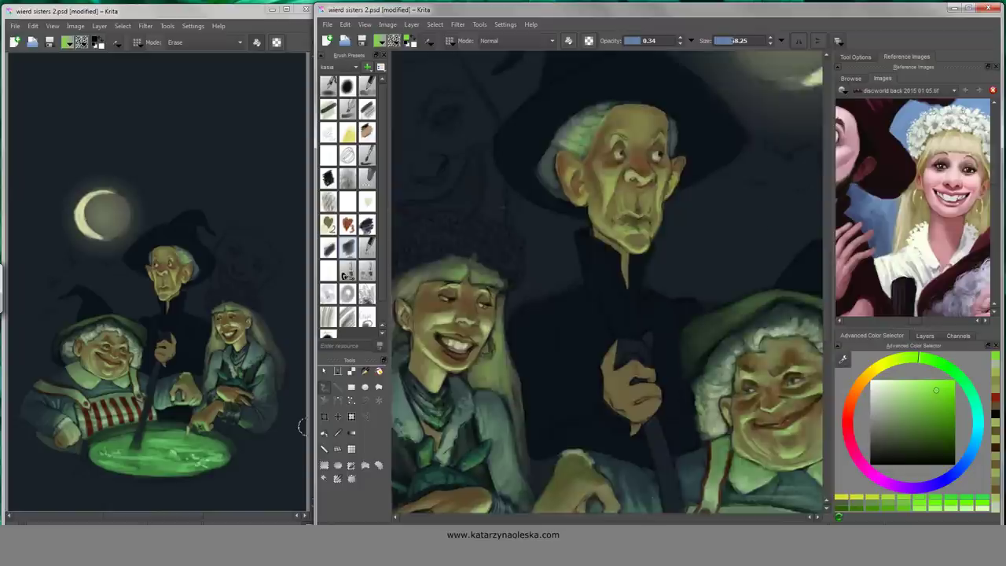
- Highlight the stout witch's lower lip and chin with bright yellow-green strokes
left_click_drag(445, 314, 551, 318)
left_click_drag(814, 368, 602, 297)
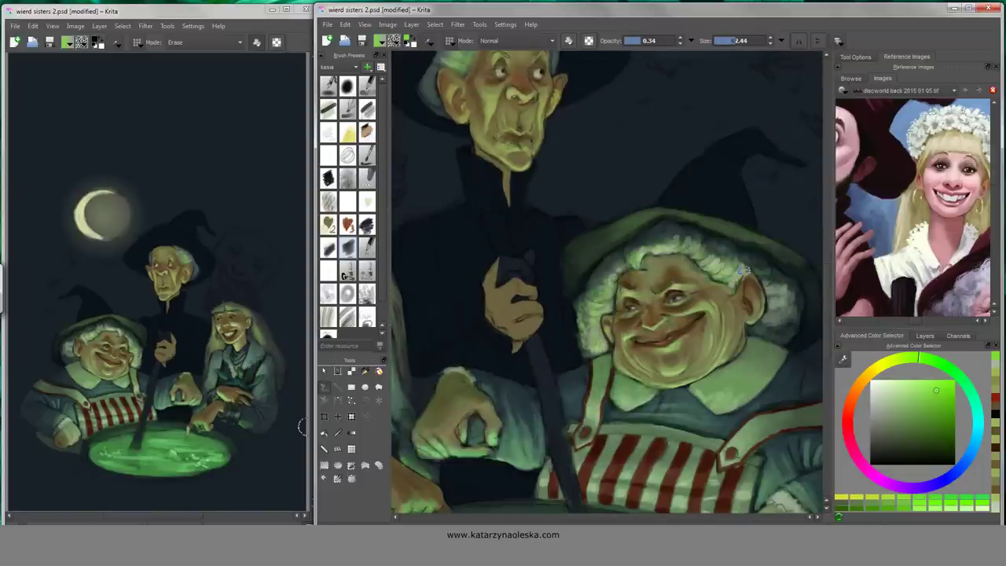
left_click(899, 359)
left_click(916, 384)
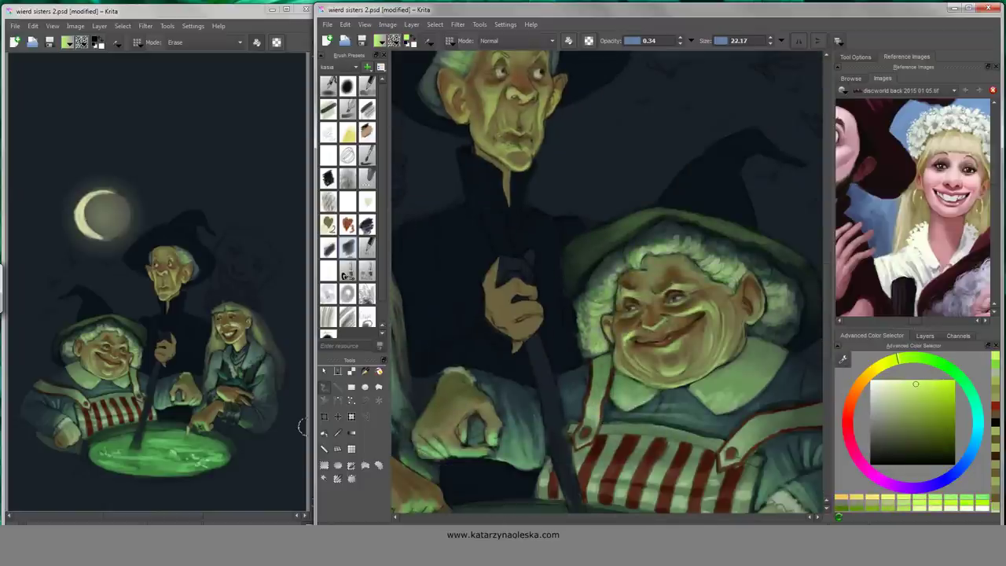
left_click_drag(629, 382, 712, 371)
left_click_drag(687, 258, 739, 283)
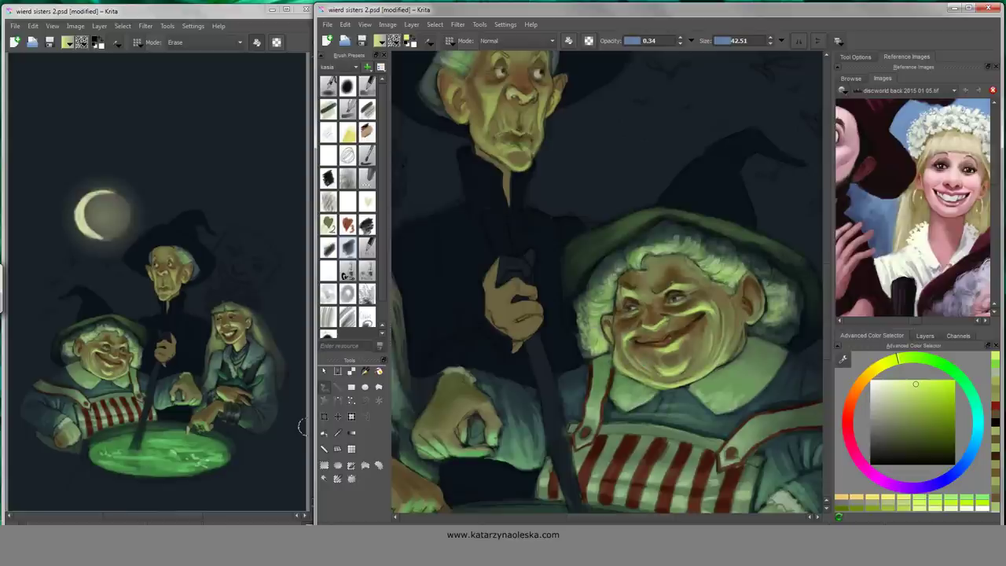
- Sample a paler green from the cauldron and fine-tune the brush size
left_click_drag(613, 315, 597, 259)
left_click(640, 397, "ctrl")
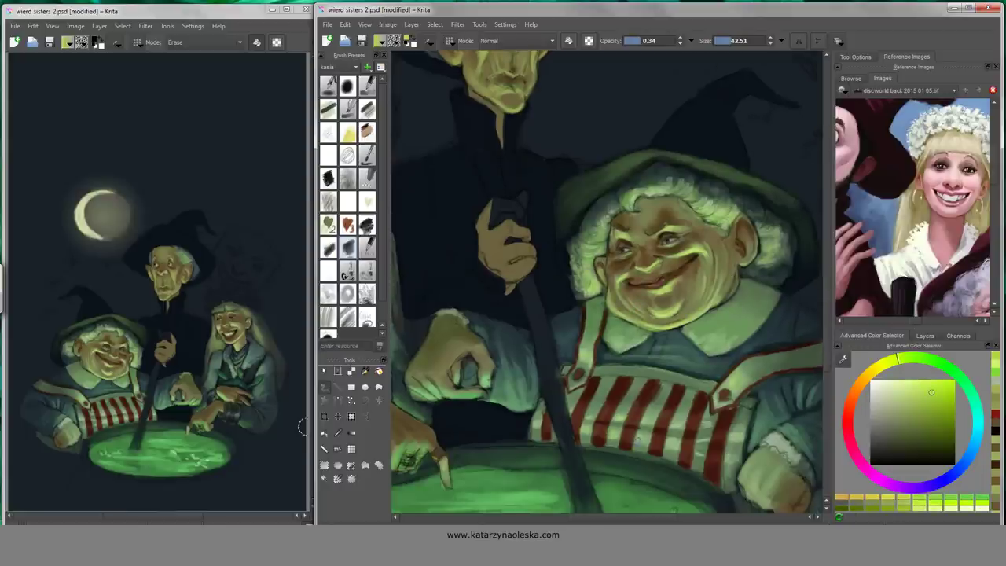
left_click_drag(640, 407, 605, 370)
left_click(779, 393, "ctrl")
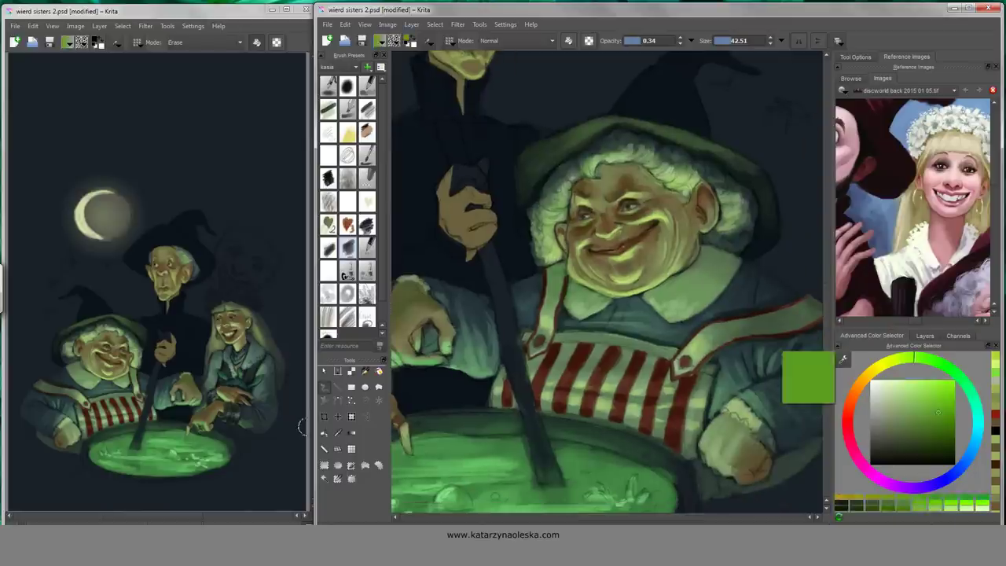
key("bracketleft")
key("bracketleft")
key("bracketleft")
key("bracketleft")
key("bracketright")
key("bracketright")
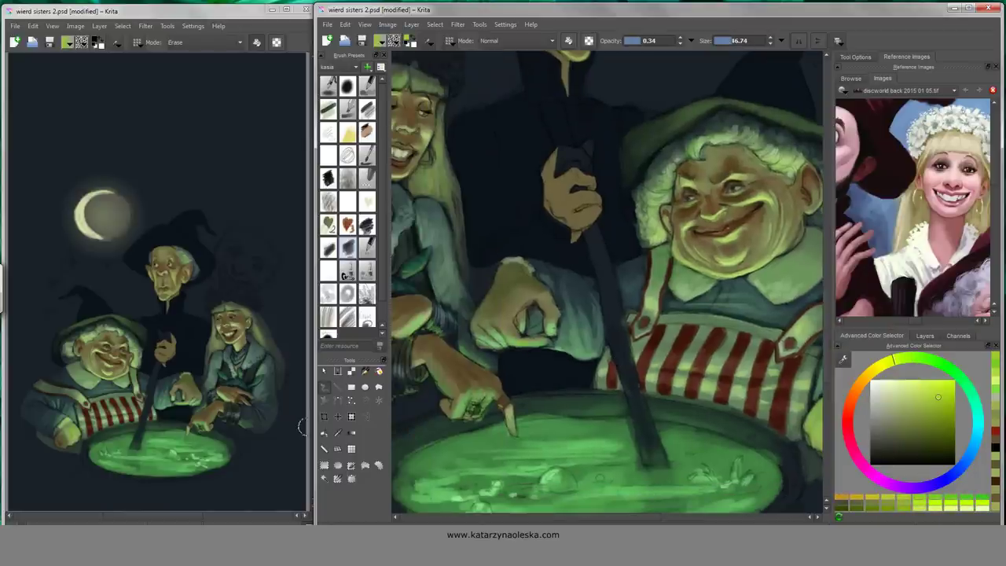
mouse_move(641, 511)
left_mouse_down()
mouse_move(692, 417)
mouse_move(692, 141)
left_mouse_up()
key("bracketright")
- Paint both sides of the tall witch's hat brim a lighter green
left_click_drag(543, 236, 668, 224)
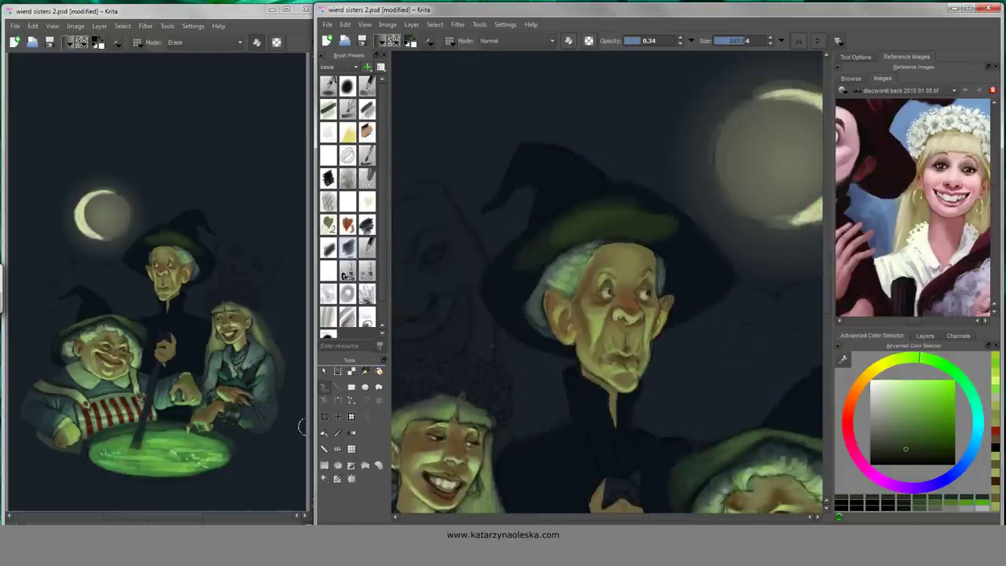
mouse_move(613, 193)
left_mouse_down()
mouse_move(552, 237)
mouse_move(505, 295)
mouse_move(521, 321)
mouse_move(506, 281)
mouse_move(512, 270)
mouse_move(657, 248)
mouse_move(708, 286)
left_mouse_up()
left_click_drag(514, 331, 540, 343)
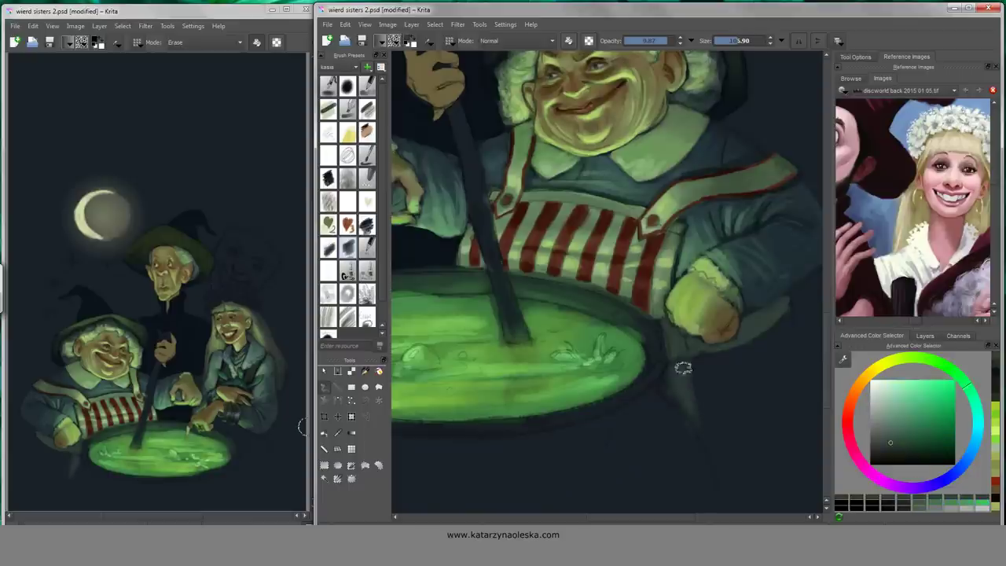
left_click(713, 368, "ctrl")
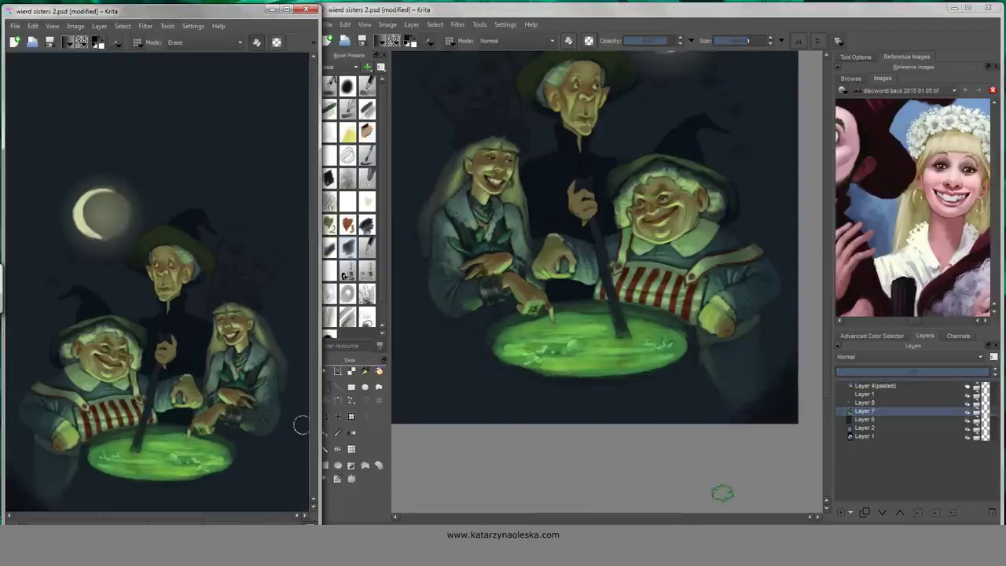
- Sweep a huge full-opacity dark brush across the top sky to vignette the moon
left_click_drag(677, 384, 564, 387, "shift")
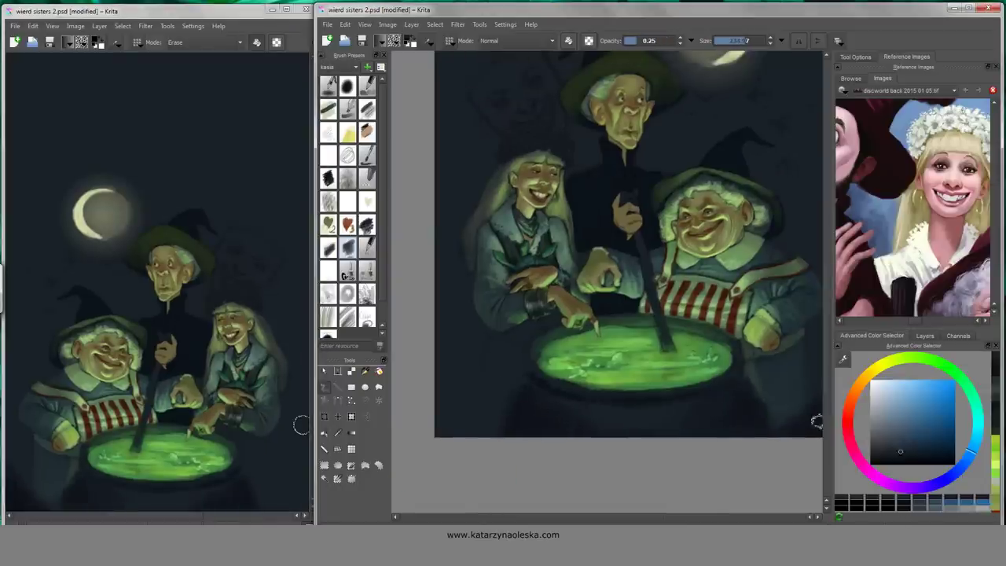
left_click_drag(483, 370, 474, 465)
scroll(770, 326, "up", 3)
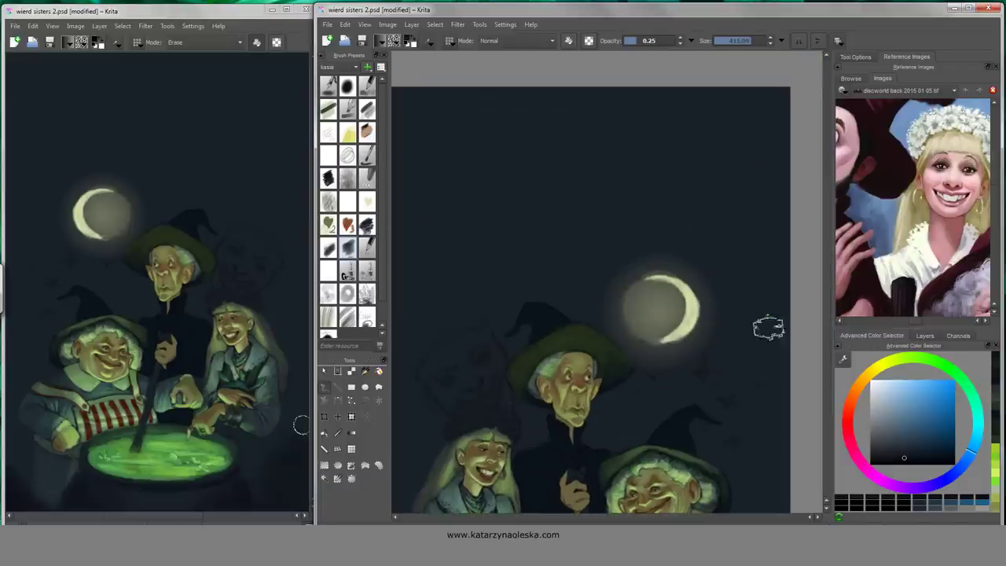
mouse_move(399, 234)
left_mouse_down()
mouse_move(629, 133)
mouse_move(755, 157)
mouse_move(778, 236)
left_mouse_up()
key("slash")
mouse_move(571, 256)
left_mouse_down()
mouse_move(559, 259)
mouse_move(544, 322)
left_mouse_up()
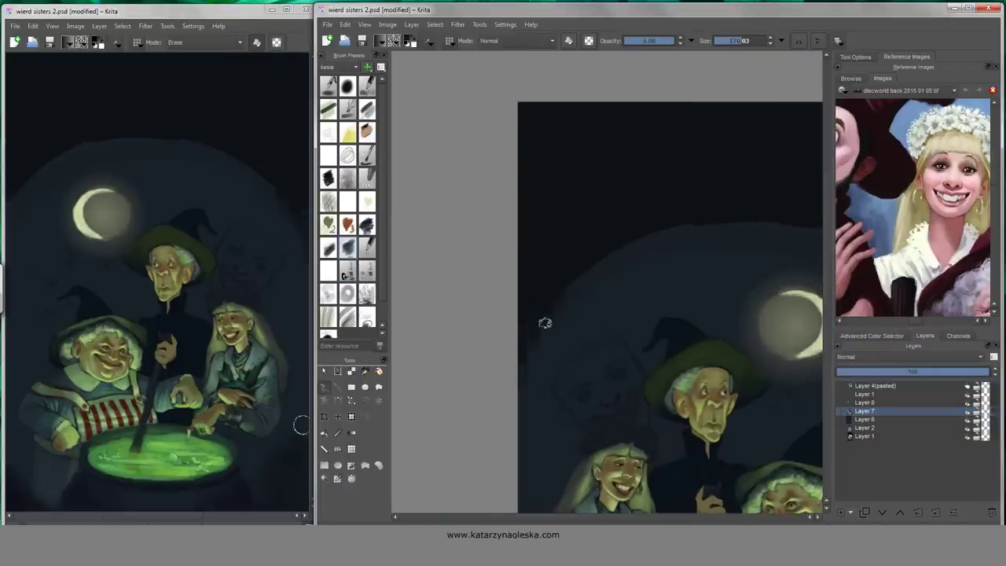
left_click_drag(542, 488, 523, 415)
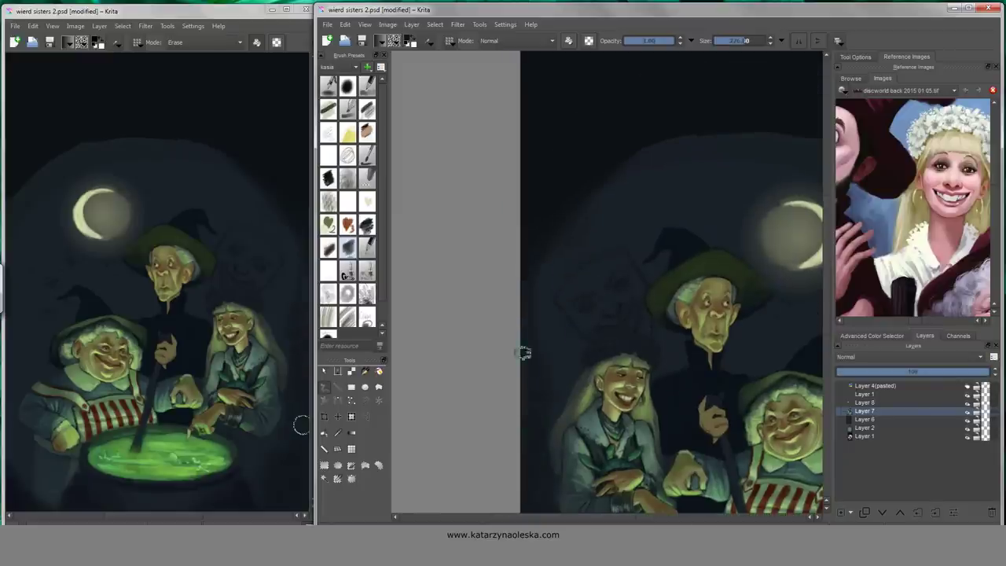
mouse_move(566, 226)
left_mouse_down()
mouse_move(656, 186)
mouse_move(700, 213)
mouse_move(810, 334)
mouse_move(725, 421)
left_mouse_up()
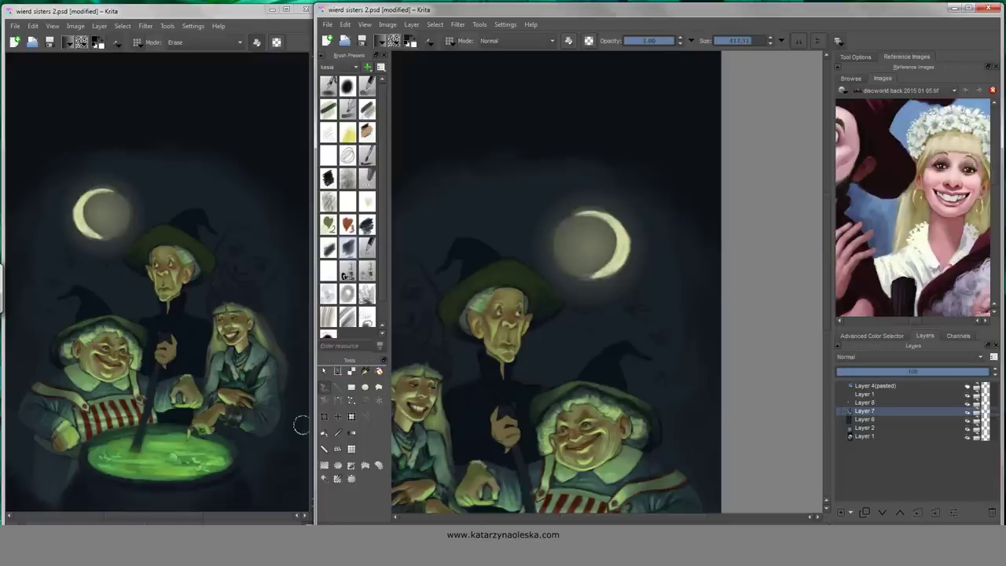
scroll(700, 330, "down", 3)
scroll(797, 353, "down", 1)
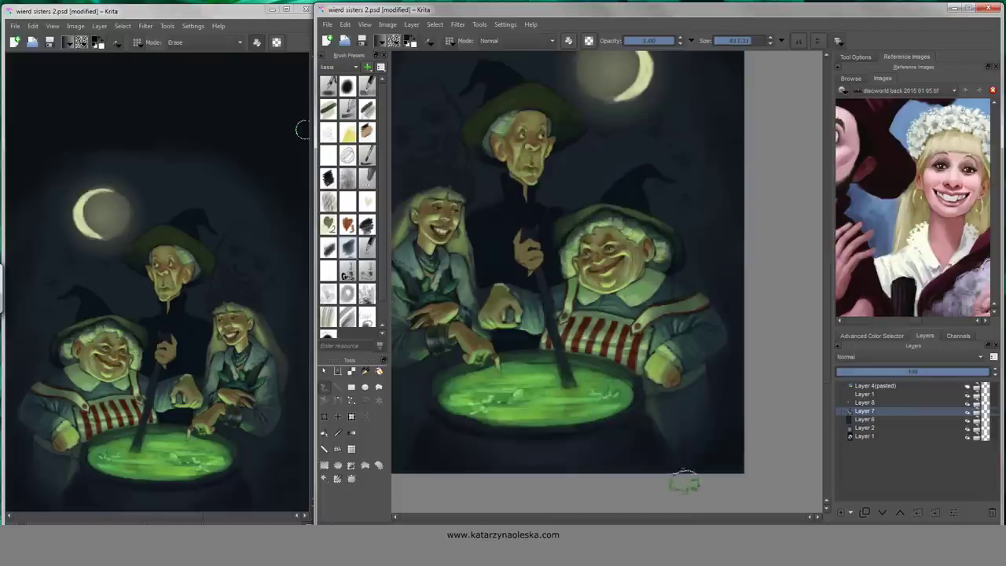
scroll(684, 476, "up", 5)
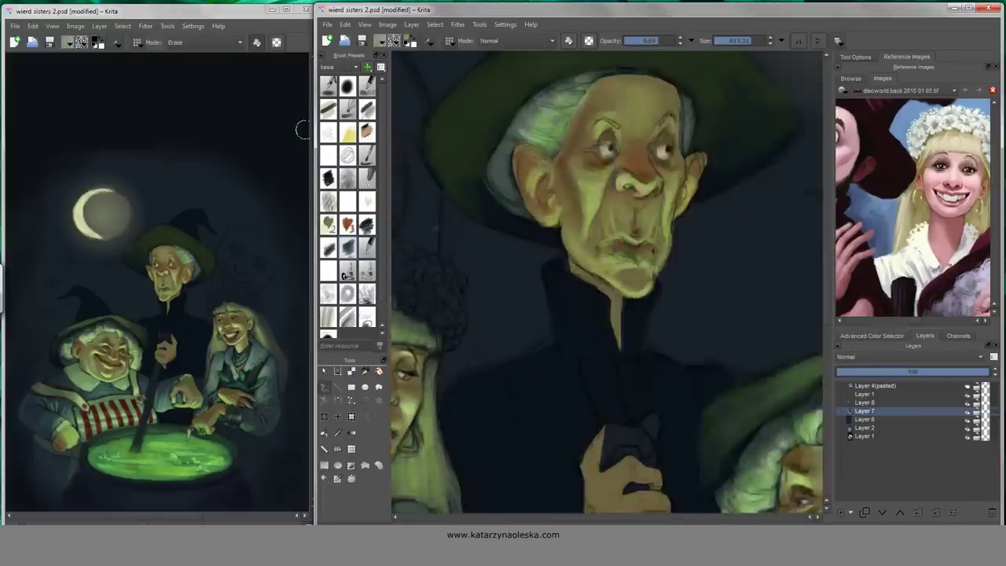
- Paint grey into the young witch's curls and textured dark and light green strokes across her wreath
mouse_move(495, 293)
left_mouse_down()
mouse_move(540, 308)
mouse_move(569, 285)
mouse_move(478, 291)
mouse_move(602, 285)
mouse_move(525, 265)
mouse_move(667, 281)
mouse_move(550, 279)
mouse_move(669, 287)
left_mouse_up()
left_click(872, 336)
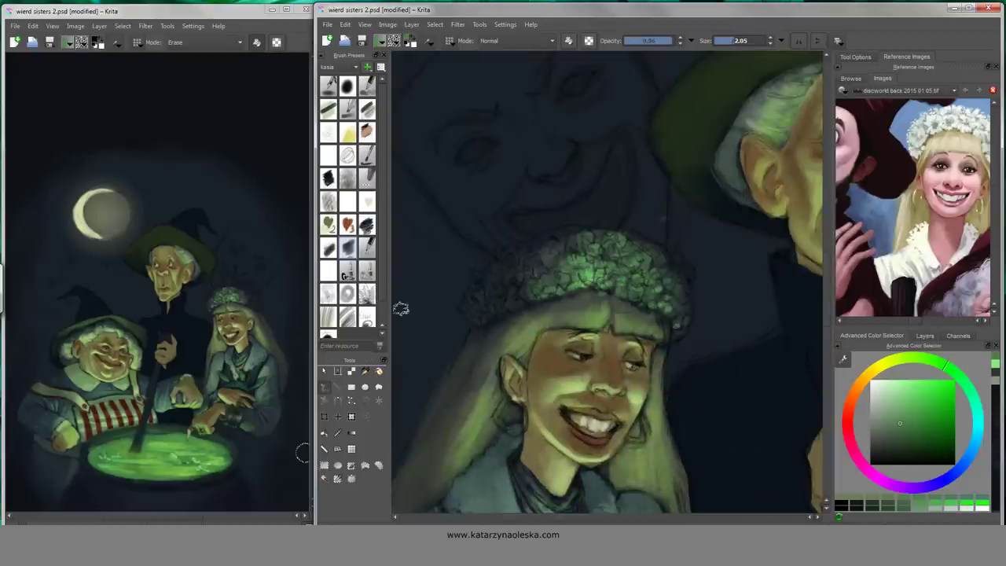
left_click_drag(400, 310, 408, 324)
left_click(497, 310, "ctrl")
left_click_drag(498, 311, 488, 334)
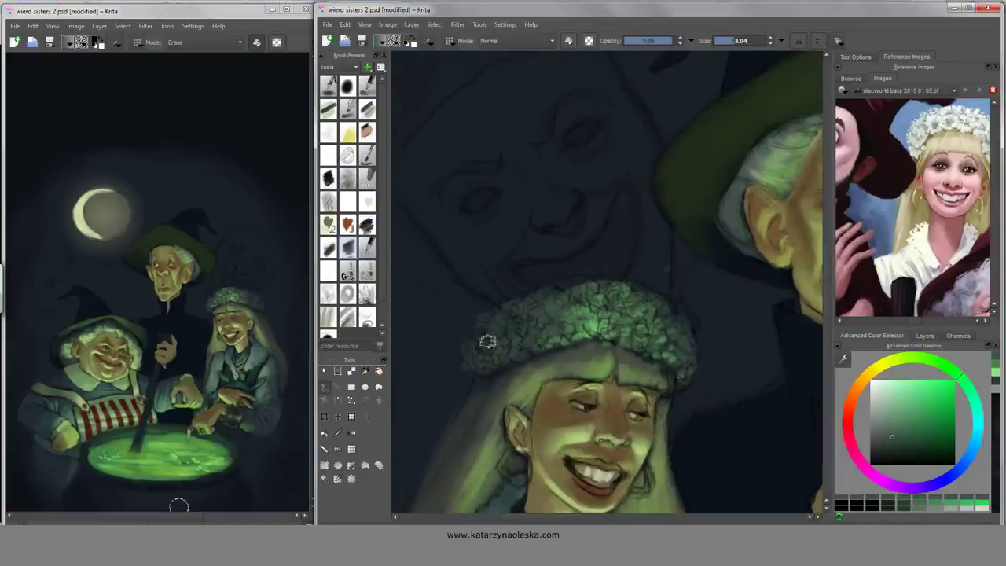
mouse_move(594, 324)
left_mouse_down()
mouse_move(621, 322)
mouse_move(668, 357)
mouse_move(542, 330)
mouse_move(676, 354)
left_mouse_up()
mouse_move(778, 228)
left_mouse_down()
mouse_move(691, 248)
mouse_move(727, 208)
left_mouse_up()
- Brighten the old witch's hair, add small wreath highlights and deepen the dark mouth strokes
mouse_move(680, 252)
left_mouse_down()
mouse_move(708, 228)
mouse_move(751, 255)
left_mouse_up()
left_click_drag(472, 440, 503, 408)
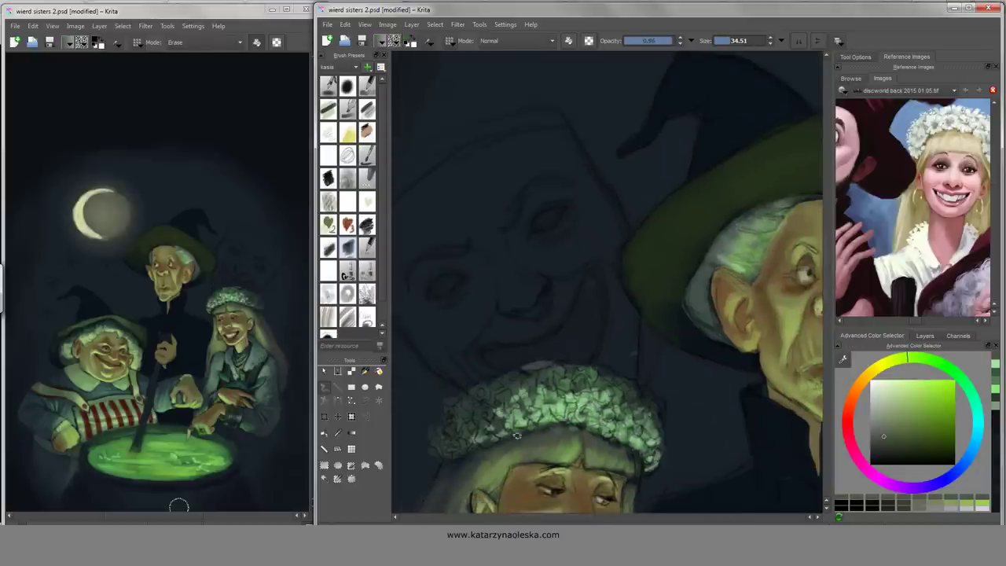
left_click_drag(490, 286, 514, 337)
left_click(514, 338, "ctrl")
mouse_move(535, 409)
left_mouse_down()
mouse_move(606, 374)
mouse_move(602, 330)
left_mouse_up()
mouse_move(471, 342)
left_mouse_down()
mouse_move(508, 400)
mouse_move(584, 353)
left_mouse_up()
left_click(508, 400, "ctrl")
- Paint pale highlights along the ghost's mouth, both eyebrows, cheek and forehead
left_click(538, 380, "ctrl")
key("bracketleft")
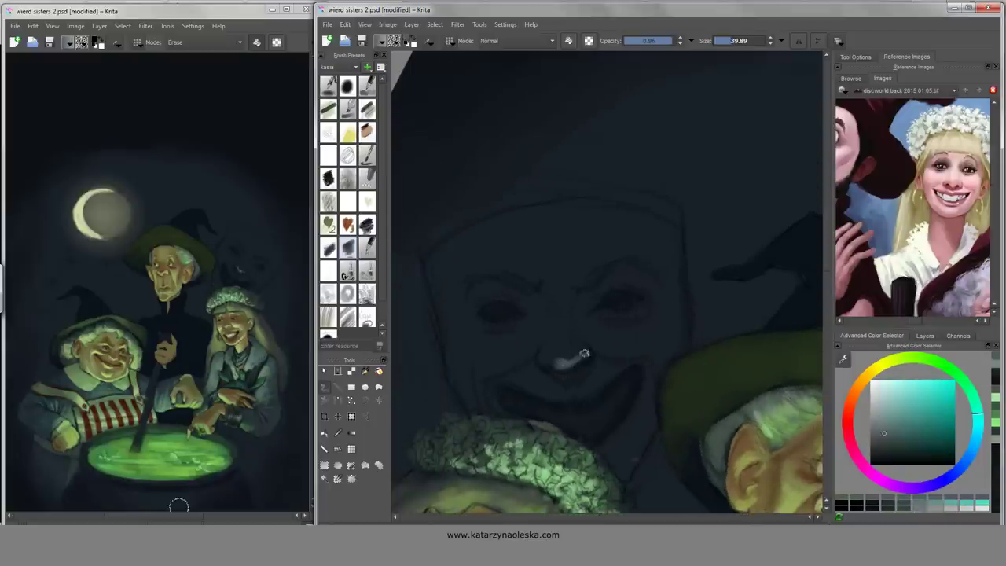
left_click_drag(521, 359, 655, 355)
left_click_drag(527, 284, 478, 294)
left_click_drag(598, 298, 661, 285)
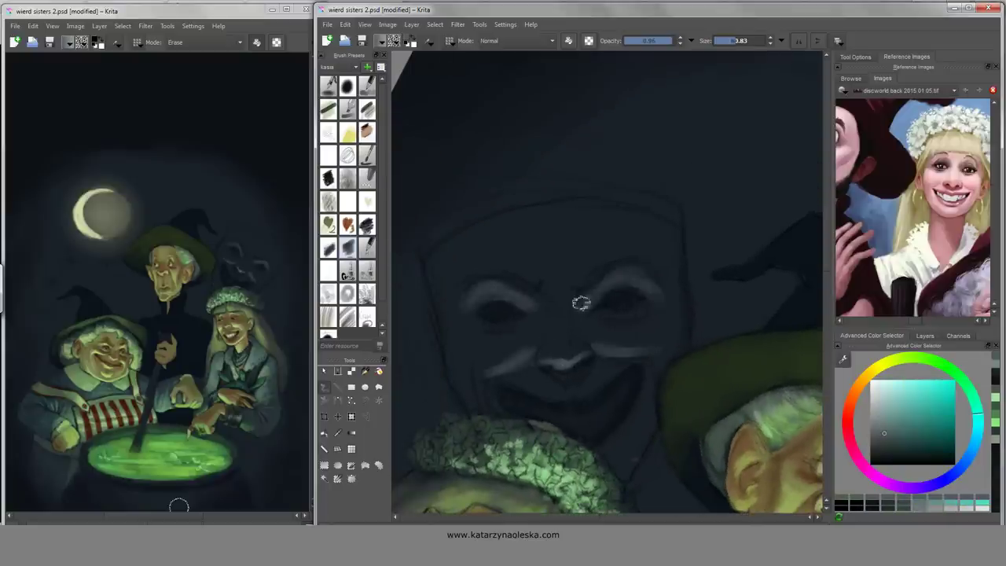
left_click_drag(635, 473, 644, 432)
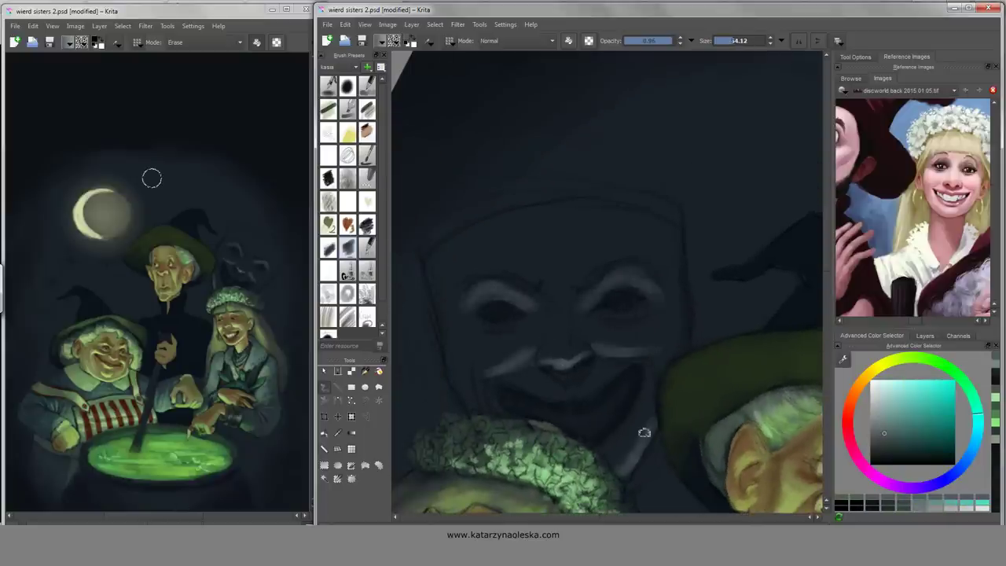
mouse_move(492, 343)
left_mouse_down()
mouse_move(543, 338)
mouse_move(570, 273)
mouse_move(468, 250)
mouse_move(645, 252)
mouse_move(640, 340)
mouse_move(523, 252)
left_mouse_up()
- Darken the ghost's eye sockets, soften light around cheek and nose, and select Layer 7
left_click(568, 274, "ctrl")
left_click_drag(648, 378, 629, 342)
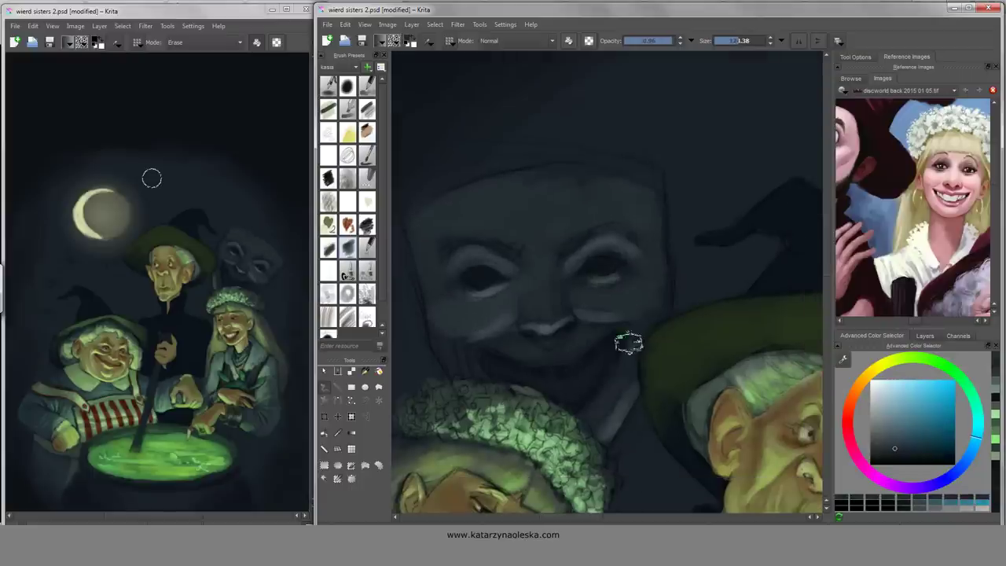
left_click(519, 425, "ctrl")
left_click_drag(519, 425, 541, 363)
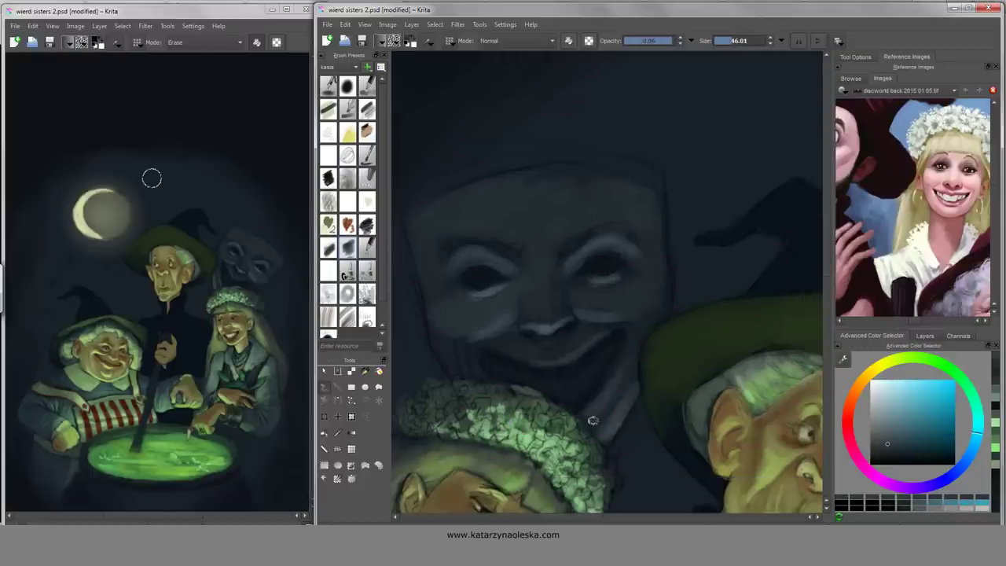
left_click(542, 261, "ctrl")
mouse_move(460, 260)
left_mouse_down()
mouse_move(441, 275)
mouse_move(610, 251)
left_mouse_up()
left_click_drag(444, 287, 594, 307)
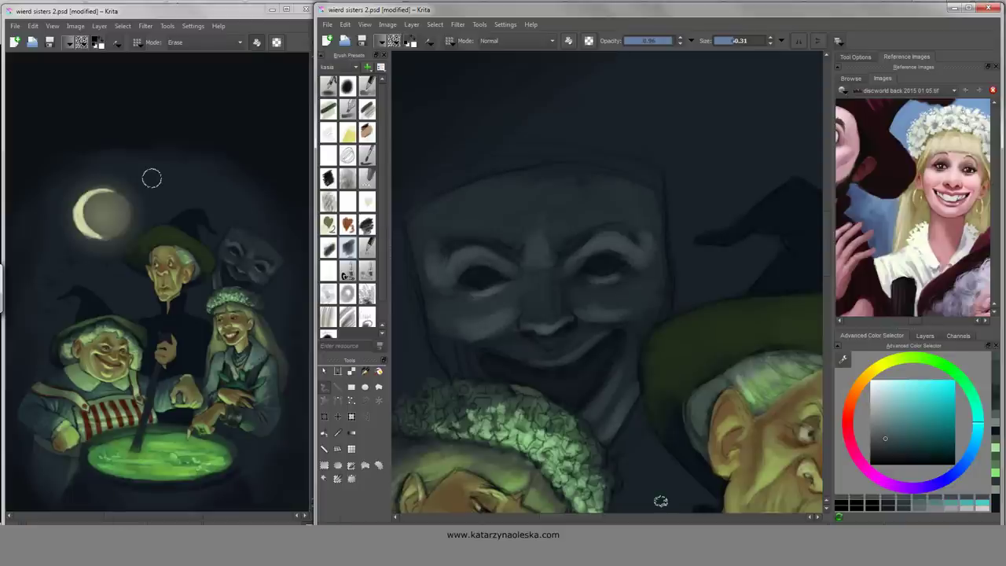
left_click_drag(492, 346, 559, 352)
left_click(559, 352, "ctrl")
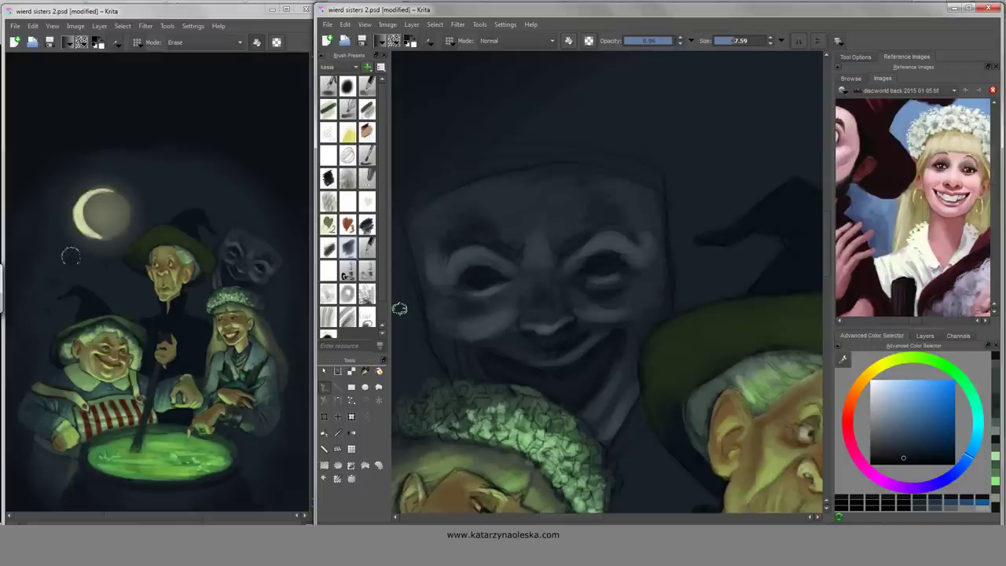
left_click(925, 335)
left_click(864, 403)
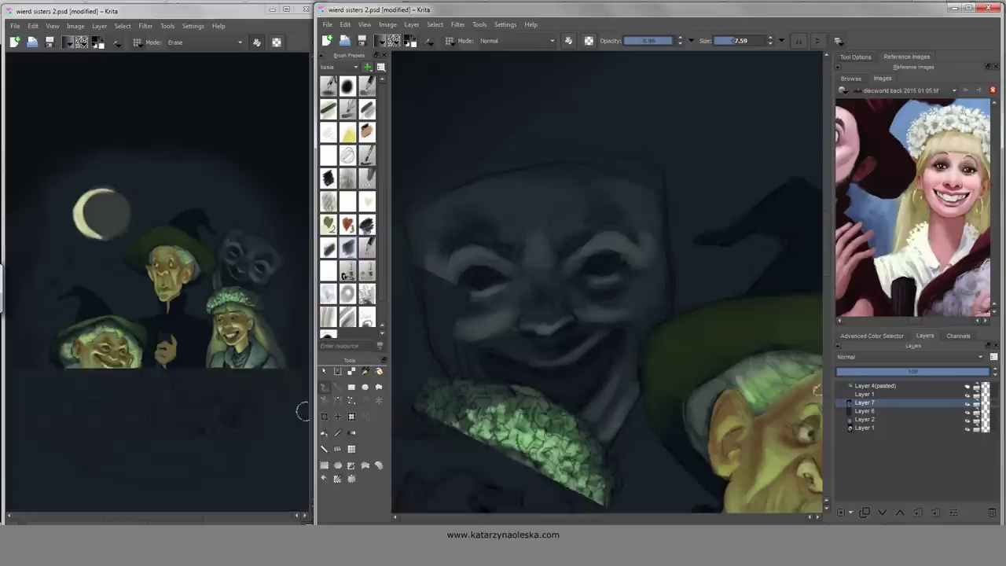
- Rotate the canvas upright, darken the tall witch's cloak with dark cyan, and narrow the moon to a crescent
left_click_drag(410, 338, 595, 379)
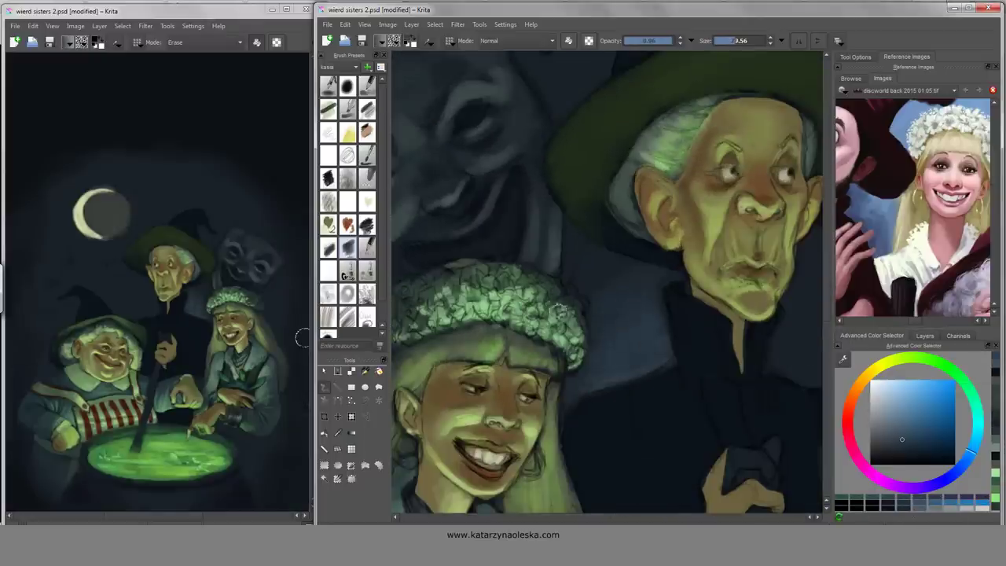
left_click(617, 375, "ctrl")
left_click_drag(617, 376, 592, 379)
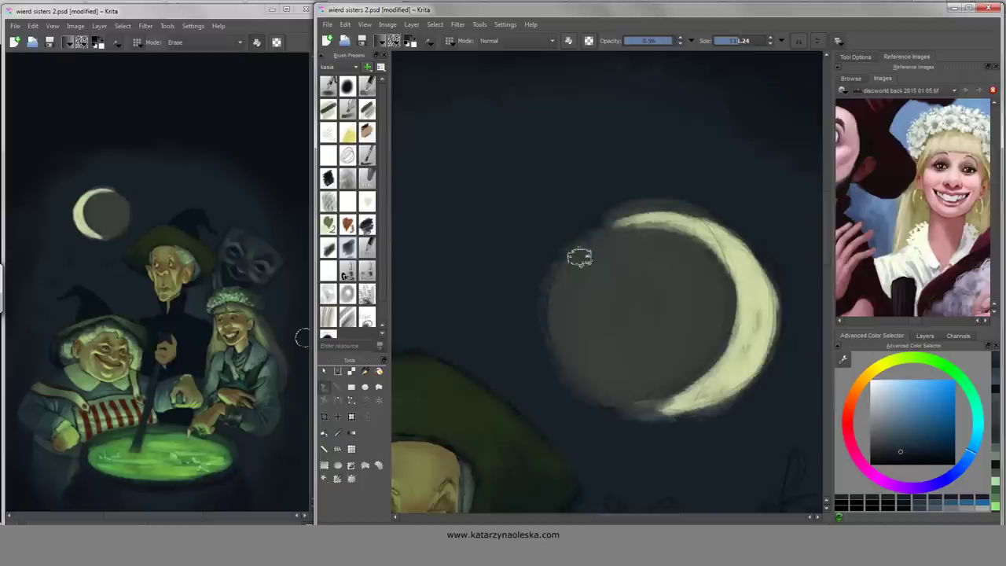
mouse_move(579, 254)
left_mouse_down()
mouse_move(636, 312)
mouse_move(617, 380)
mouse_move(572, 312)
mouse_move(572, 426)
mouse_move(687, 279)
mouse_move(678, 293)
mouse_move(556, 254)
left_mouse_up()
key("minus")
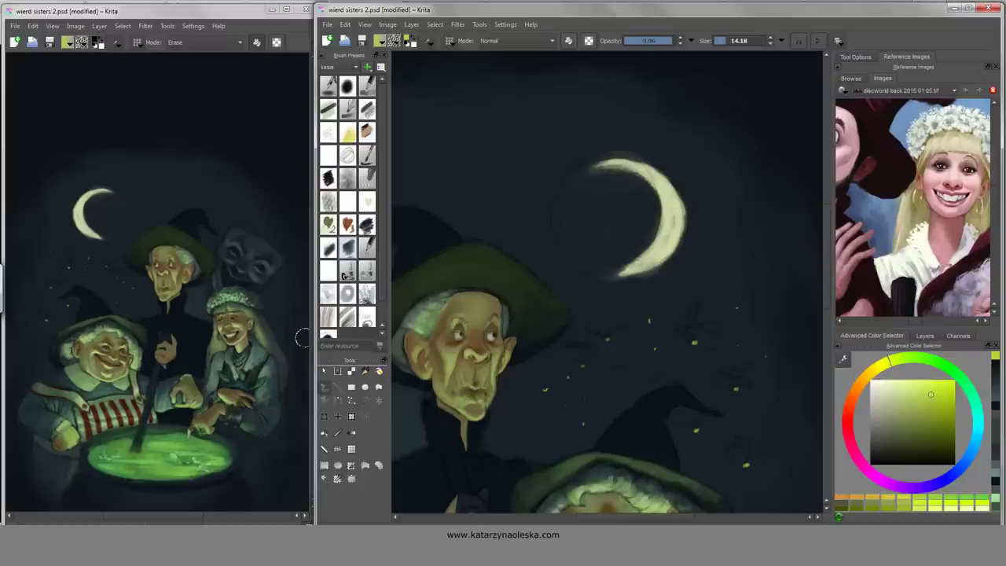
- Paint a pale firefly wing, then paint out the moon with a small opaque sky-coloured brush
left_click_drag(695, 298, 715, 325)
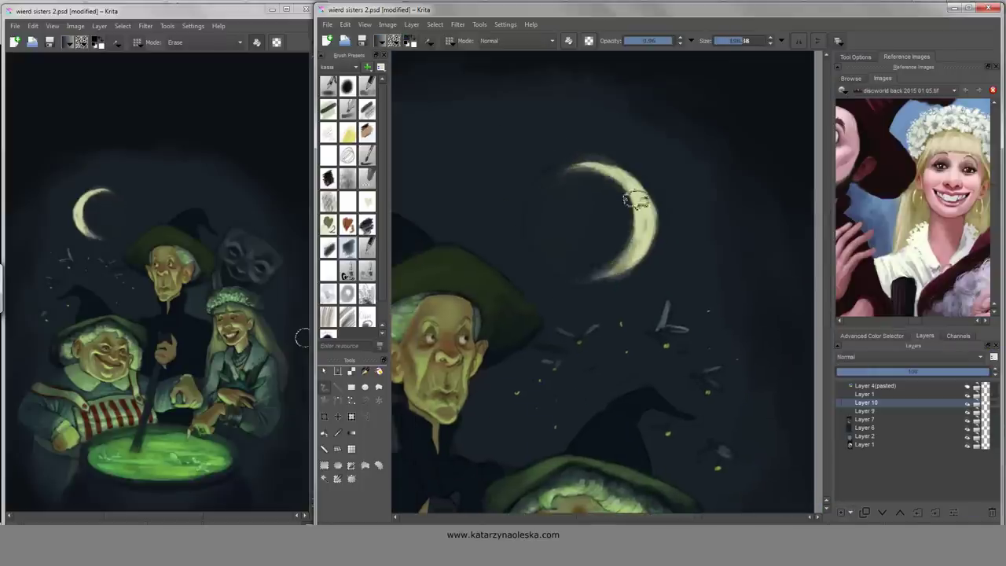
left_click_drag(629, 197, 623, 169)
left_click(347, 248)
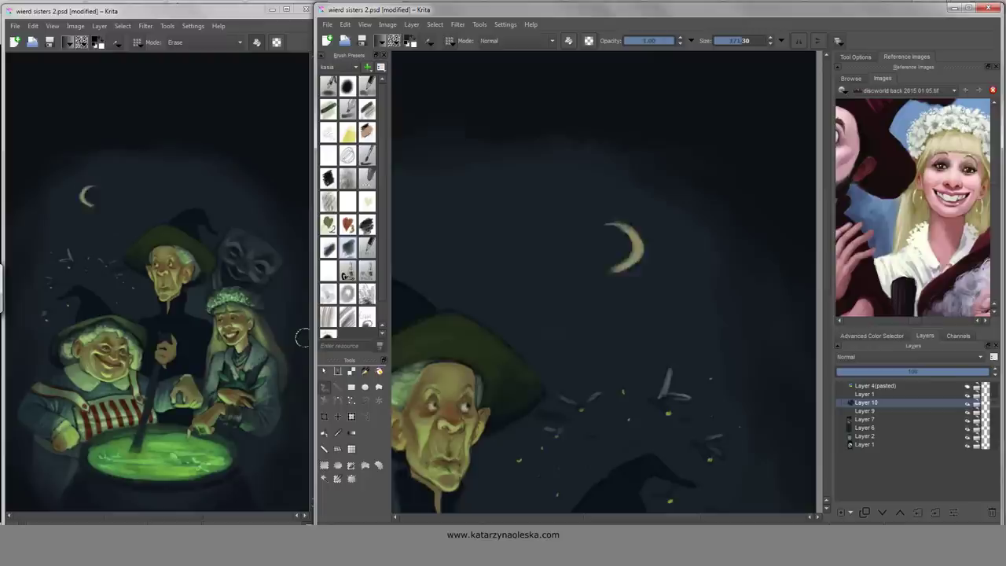
left_click_drag(621, 236, 624, 309)
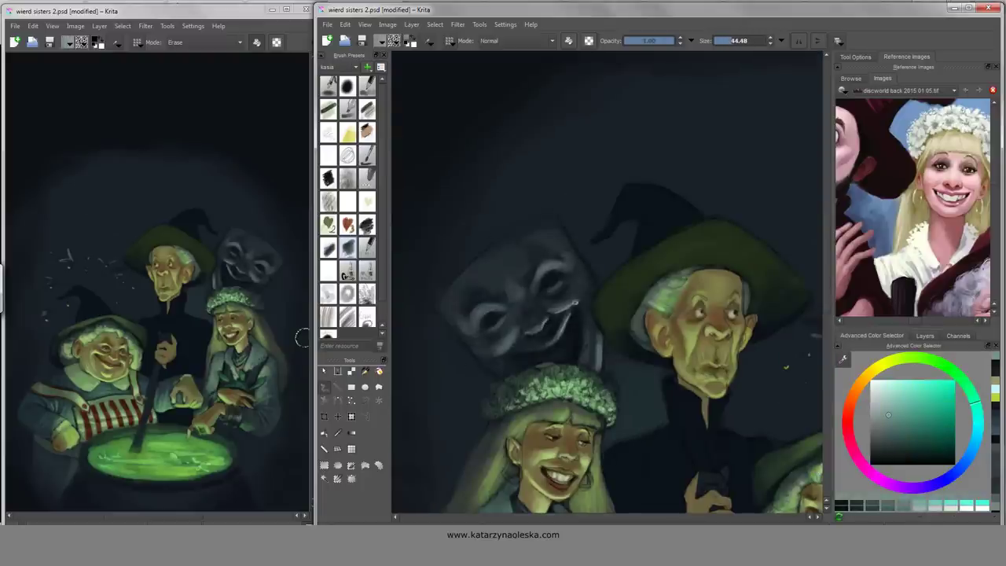
- Paint teal shading on the witch's robe, sampling cyan, dark blue and ochre from the canvas
left_click(527, 323, "ctrl")
left_click_drag(527, 323, 454, 305)
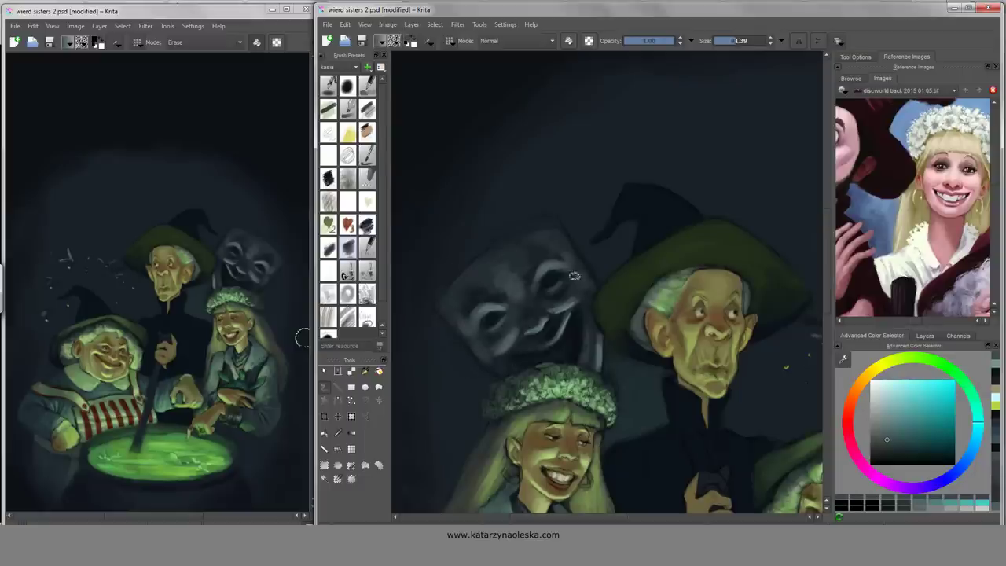
left_click(536, 348, "ctrl")
left_click(598, 330, "ctrl")
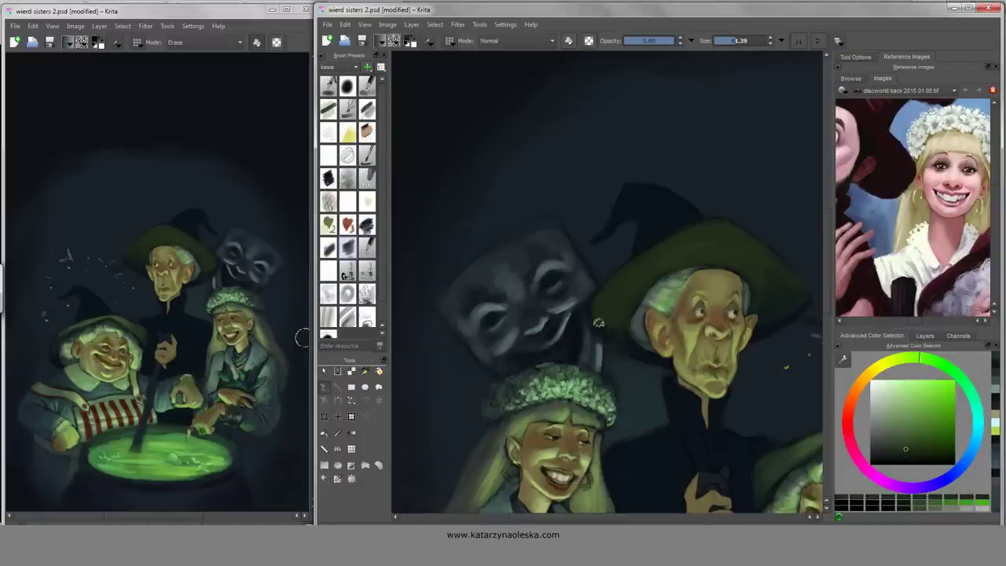
left_click(589, 332, "ctrl")
mouse_move(762, 434)
left_mouse_down()
mouse_move(739, 301)
mouse_move(719, 279)
mouse_move(755, 291)
left_mouse_up()
left_click(751, 301, "ctrl")
mouse_move(712, 260)
left_mouse_down()
mouse_move(741, 265)
mouse_move(719, 271)
mouse_move(786, 302)
left_mouse_up()
left_click(661, 350, "ctrl")
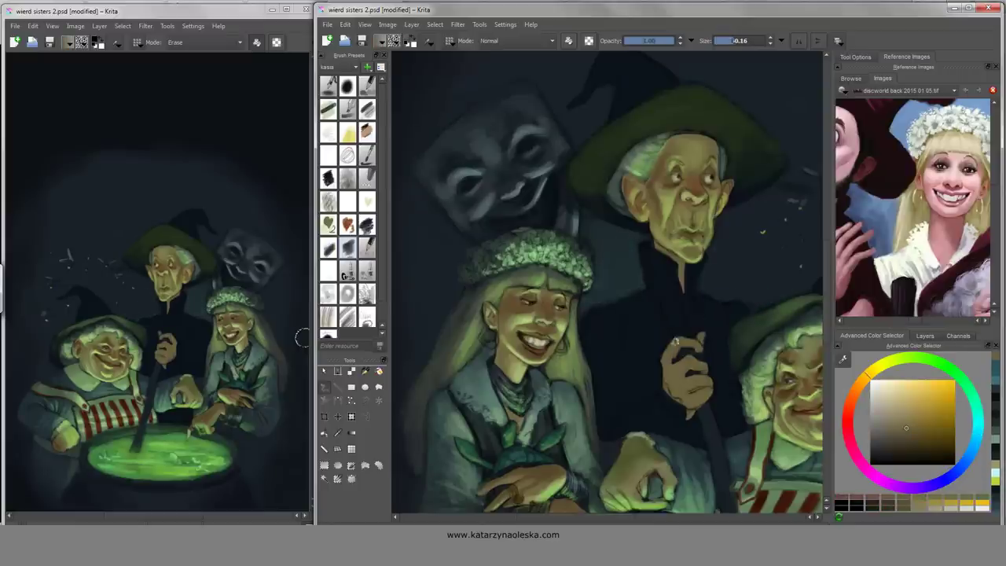
left_click_drag(674, 399, 669, 360)
left_click(615, 372, "ctrl")
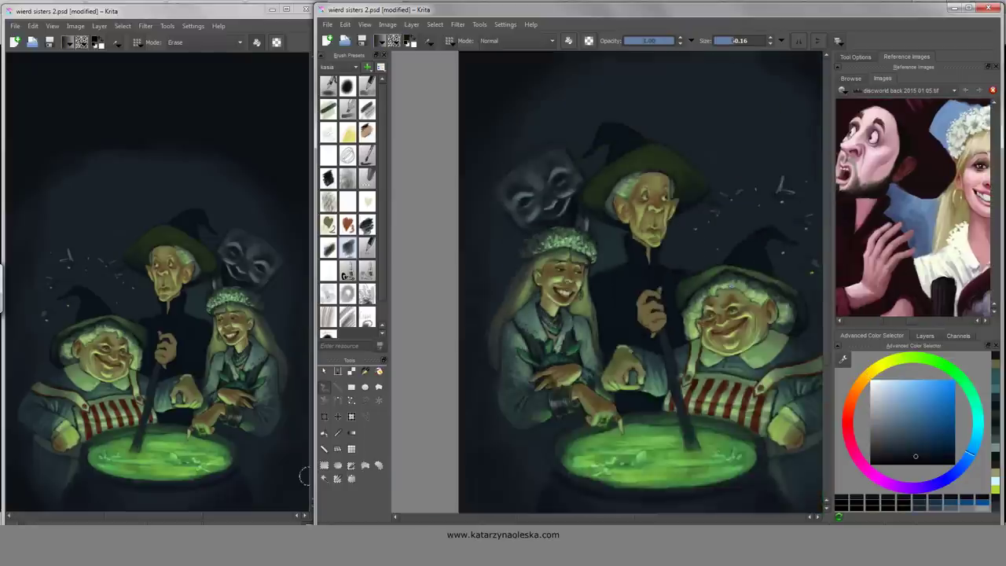
- Dab soft yellow-green glows around about a dozen fireflies in the sky
scroll(608, 283, "down", 3)
scroll(607, 283, "up", 6)
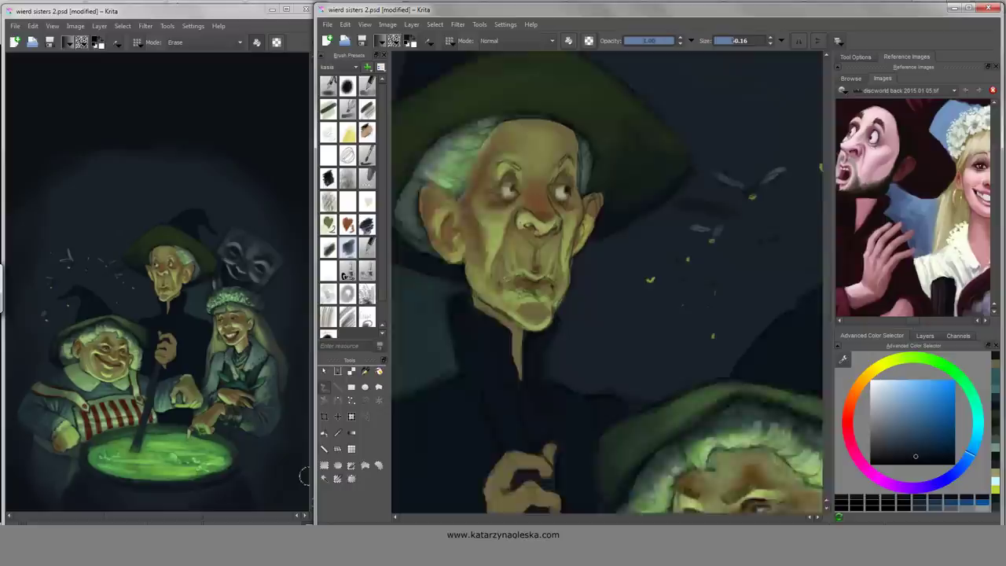
scroll(608, 284, "down", 2)
left_click(524, 364, "ctrl")
left_click(525, 365)
left_click(588, 423)
left_click(597, 327)
left_click(621, 298)
left_click(689, 258)
left_click(768, 289)
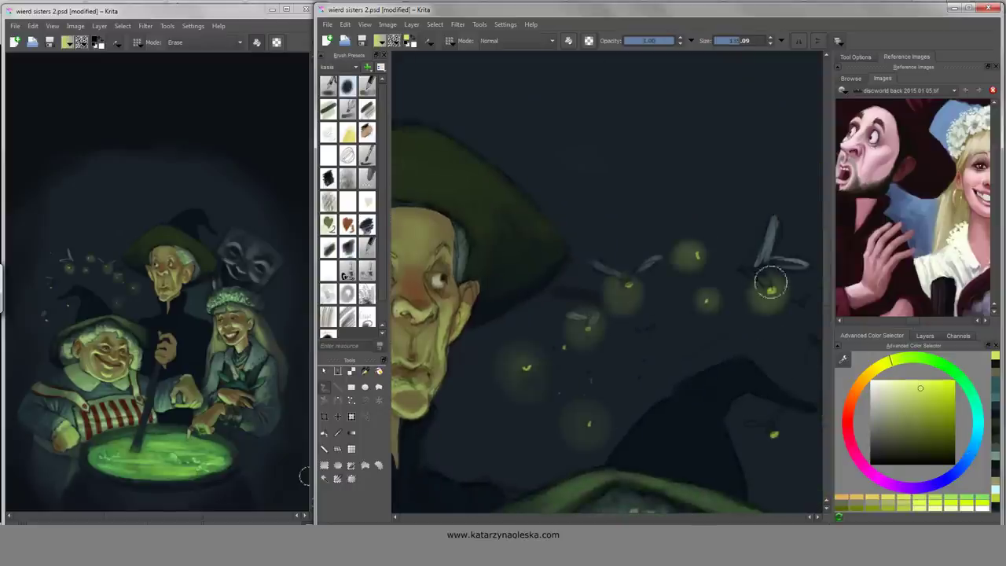
left_click_drag(768, 281, 610, 374)
left_click(687, 328)
left_click(619, 404)
left_click(732, 274)
left_click_drag(521, 236, 611, 213)
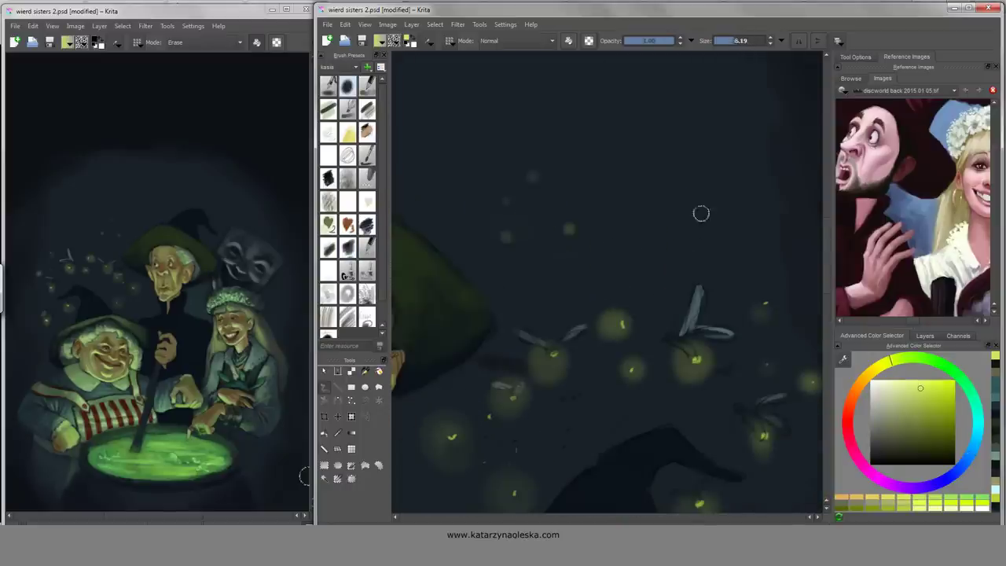
- With an enlarged brush, dab large halos around seven fireflies above the lower witch
left_click_drag(610, 291, 598, 370)
left_click_drag(613, 334, 554, 253)
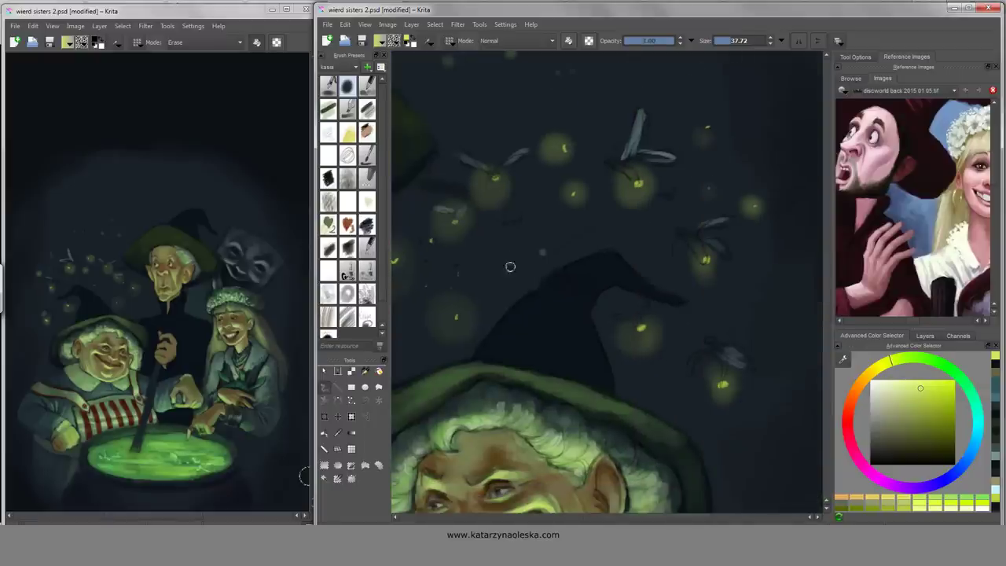
left_click(571, 196)
left_click(629, 197)
left_click(494, 184)
left_click(702, 262)
left_click(647, 325)
left_click(735, 391)
left_click(455, 318)
- Brighten a firefly's centre with saturated yellow-green, then bring up the layers list
left_click_drag(460, 315, 519, 338)
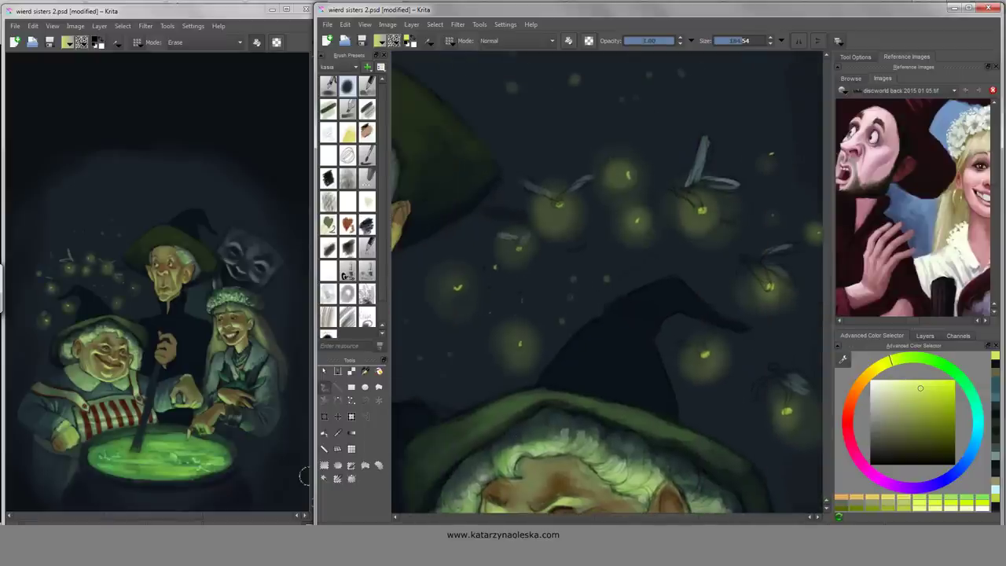
left_click(457, 287, "ctrl")
left_click(519, 344)
mouse_move(774, 288)
left_mouse_down()
mouse_move(727, 453)
mouse_move(584, 313)
left_mouse_up()
left_click(925, 336)
- Switch to a dark brush preset and paint teal-grey strokes over the ghostly mask
key("minus")
key("minus")
key("minus")
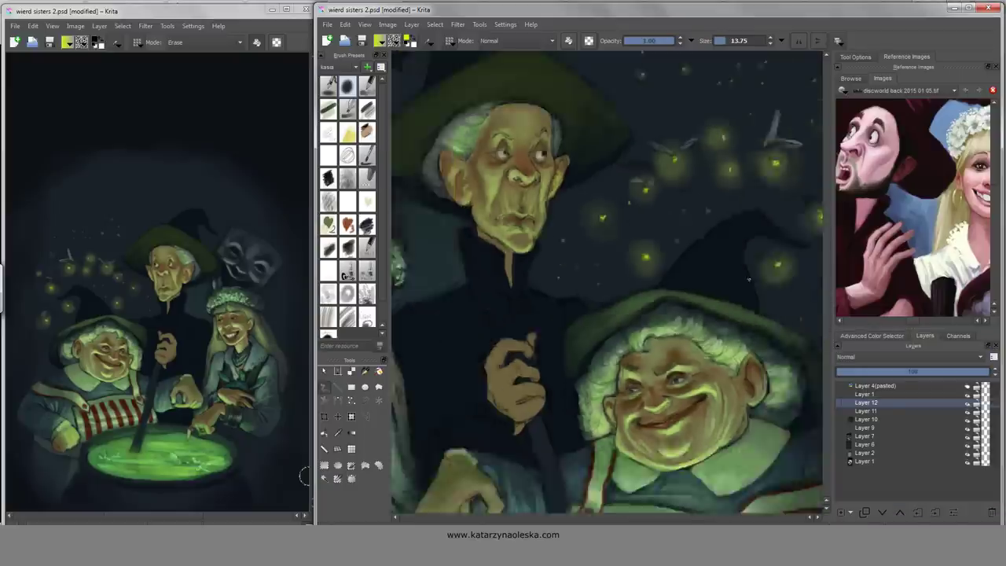
left_click(347, 247)
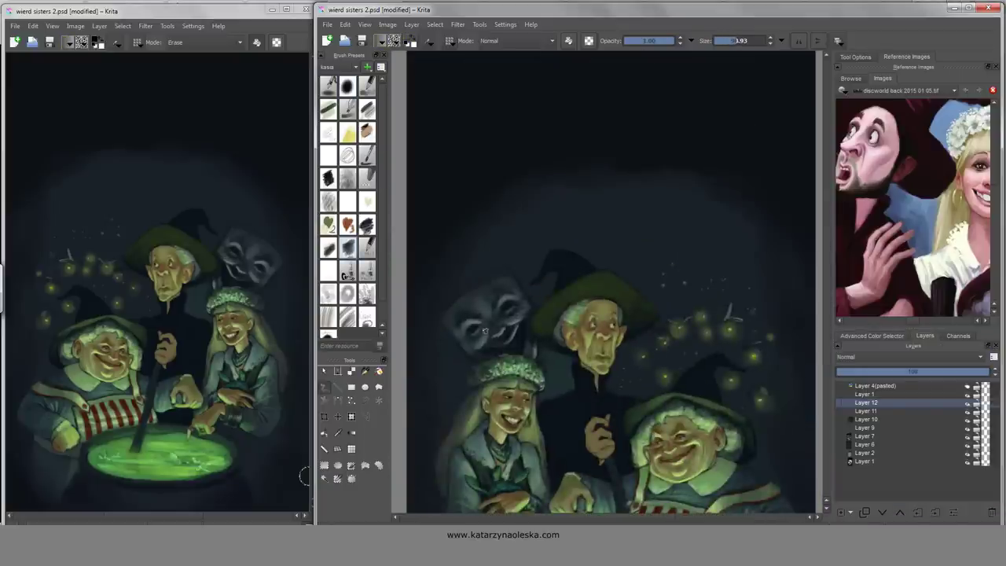
scroll(509, 294, "up", 3)
left_click(810, 331, "ctrl")
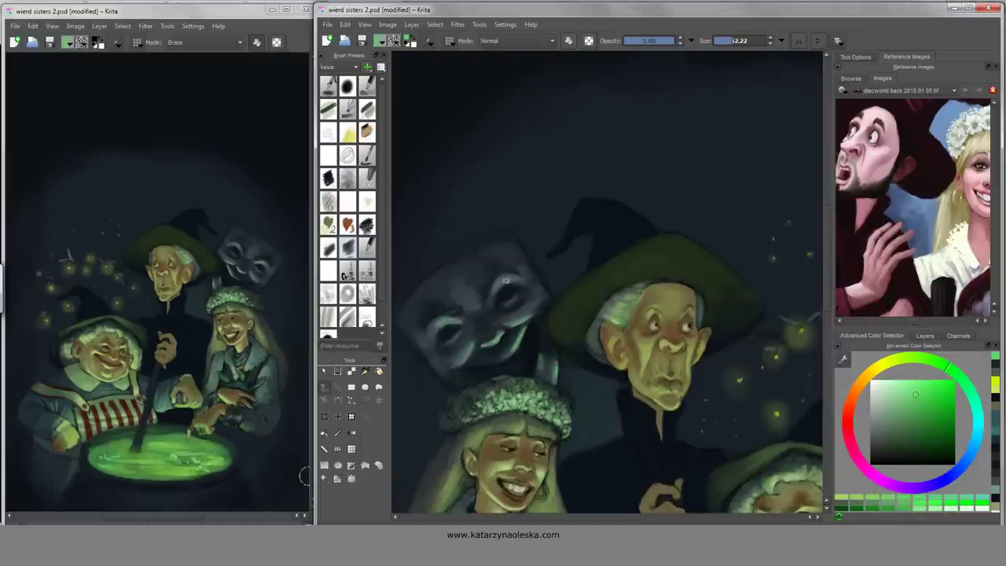
left_click(472, 322, "ctrl")
mouse_move(495, 314)
left_mouse_down()
mouse_move(425, 251)
mouse_move(487, 298)
left_mouse_up()
mouse_move(440, 346)
left_mouse_down()
mouse_move(508, 334)
mouse_move(480, 324)
left_mouse_up()
- Dab darker shading around the mask's eyes, trying bluer and yellow-green colours
left_click(469, 319, "ctrl")
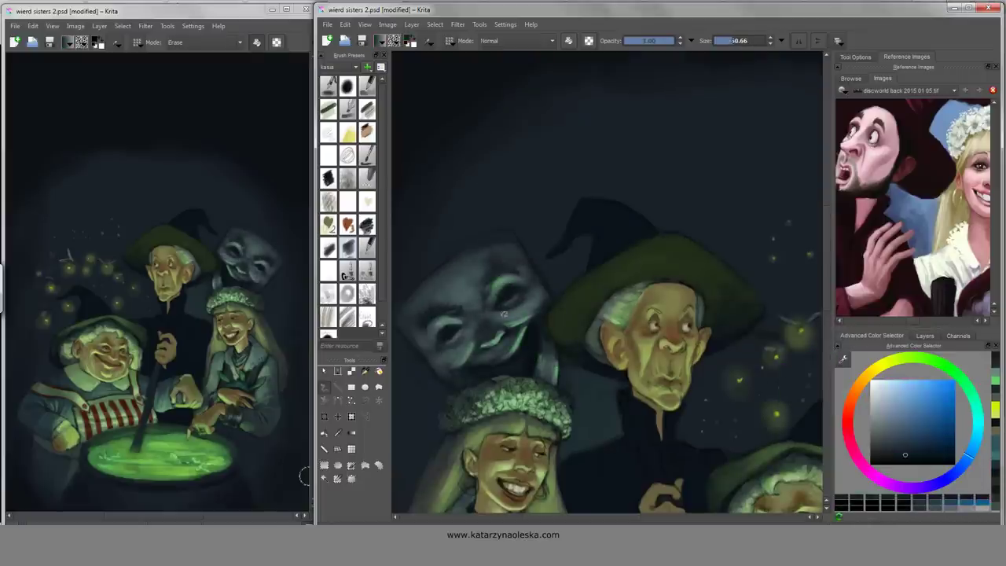
left_click(470, 319, "ctrl")
left_click(469, 318, "ctrl")
left_click_drag(393, 319, 410, 315)
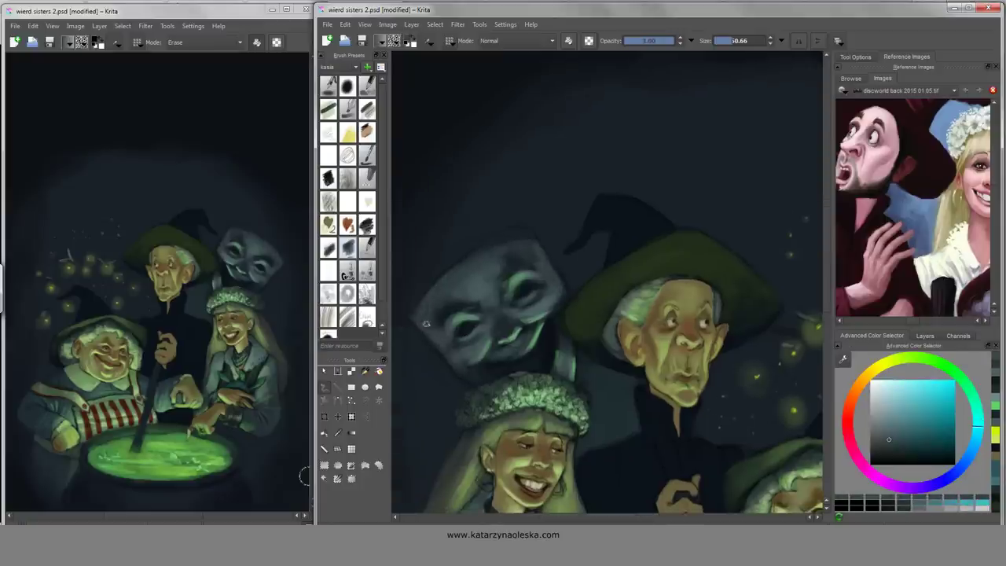
left_click(553, 287, "ctrl")
mouse_move(553, 287)
left_mouse_down()
mouse_move(546, 240)
mouse_move(491, 177)
mouse_move(498, 137)
left_mouse_up()
left_click(498, 137, "ctrl")
left_click_drag(617, 333, 600, 278)
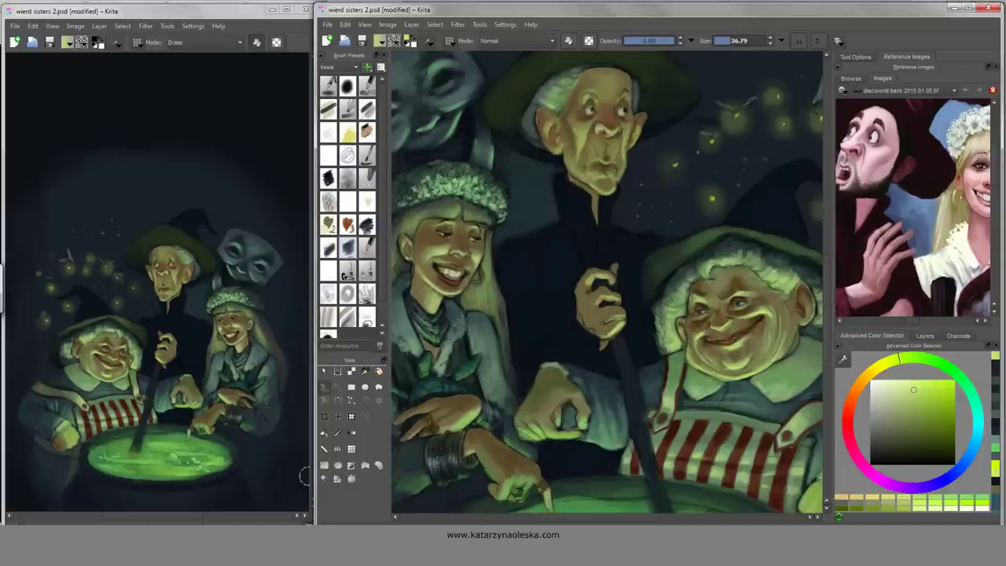
- Sample dark teal, blue and green colours near the tall witch's hand and cloak
left_click(590, 298, "ctrl")
left_click_drag(617, 320, 621, 379)
left_click(617, 363, "ctrl")
left_click(621, 379, "ctrl")
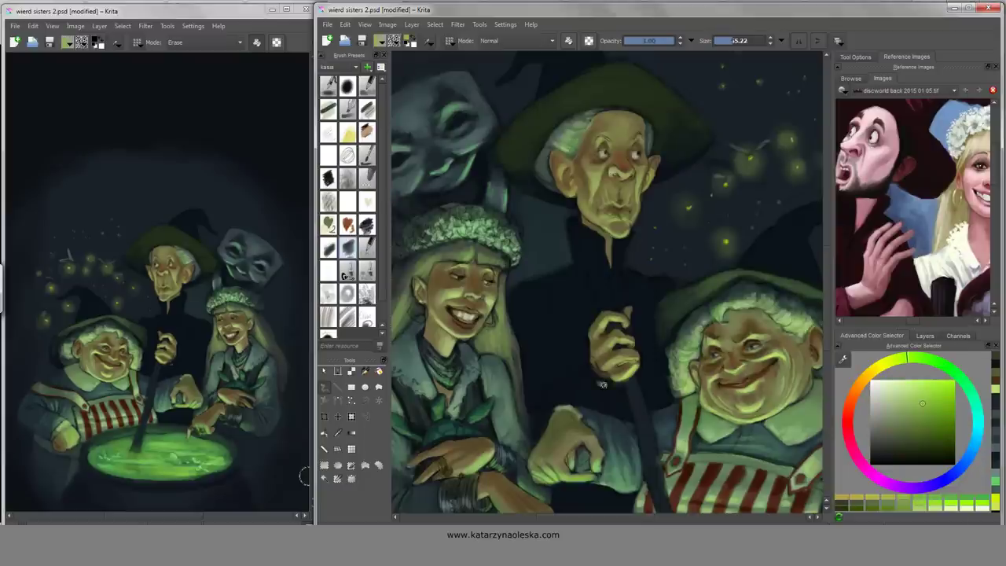
left_click(556, 363, "ctrl")
left_click(556, 364, "ctrl")
left_click(582, 313, "ctrl")
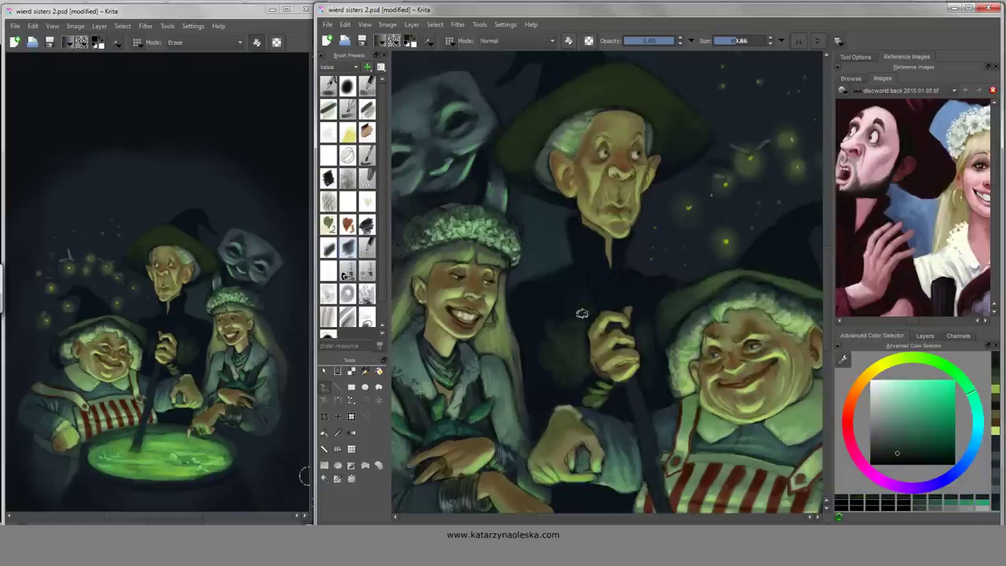
scroll(566, 346, "up", 3)
left_click(559, 414, "ctrl")
left_click(580, 361, "ctrl")
scroll(711, 267, "down", 3)
left_click_drag(711, 267, 711, 346)
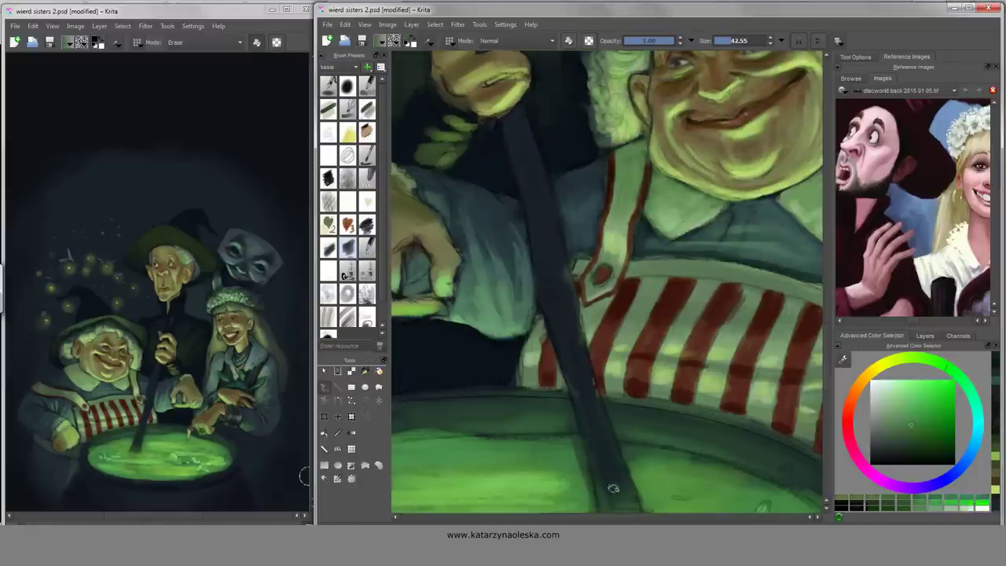
- Sample darker greens around the apron, cauldron and the tall witch's face
left_click_drag(571, 460, 571, 382)
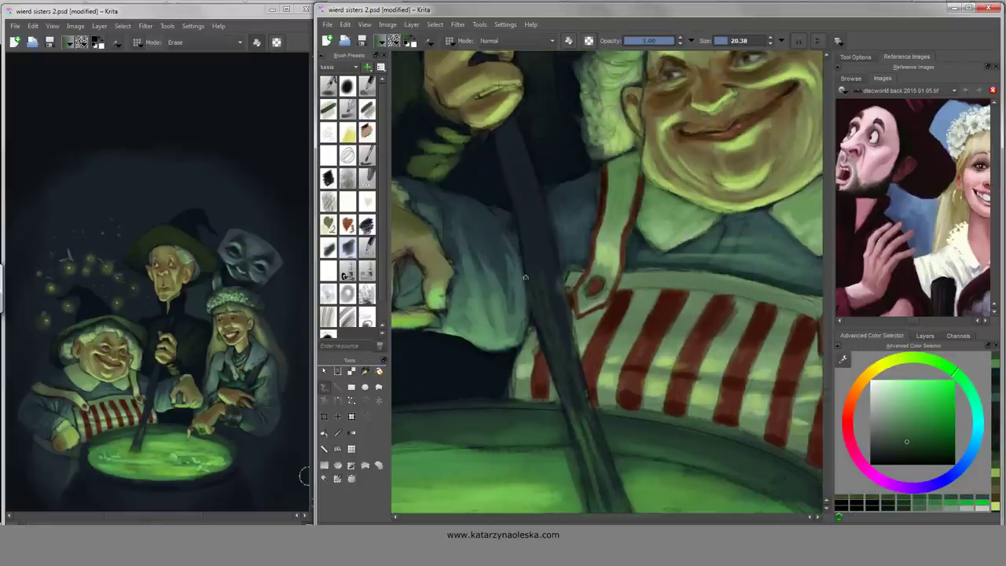
scroll(542, 304, "up", 1)
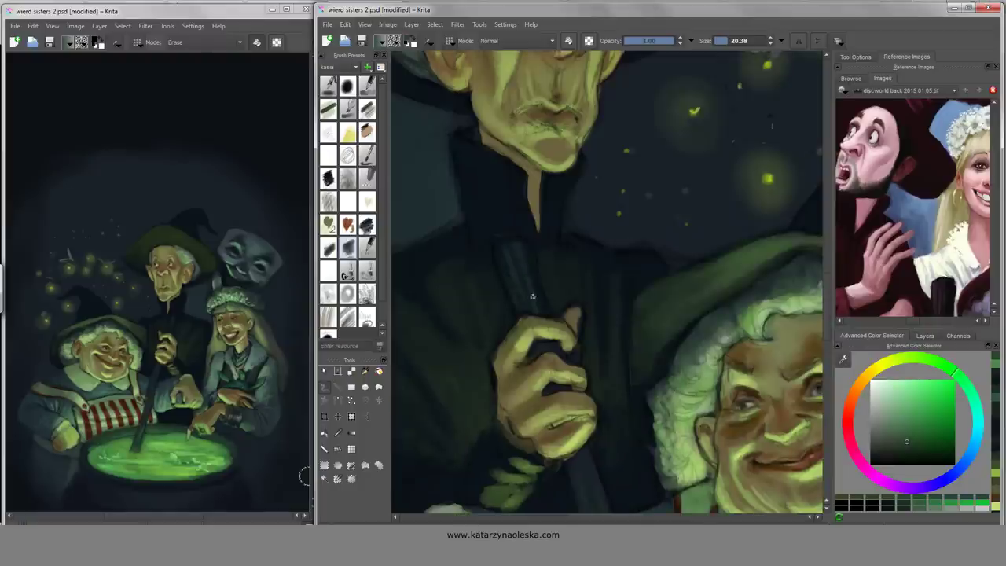
left_click(622, 351, "ctrl")
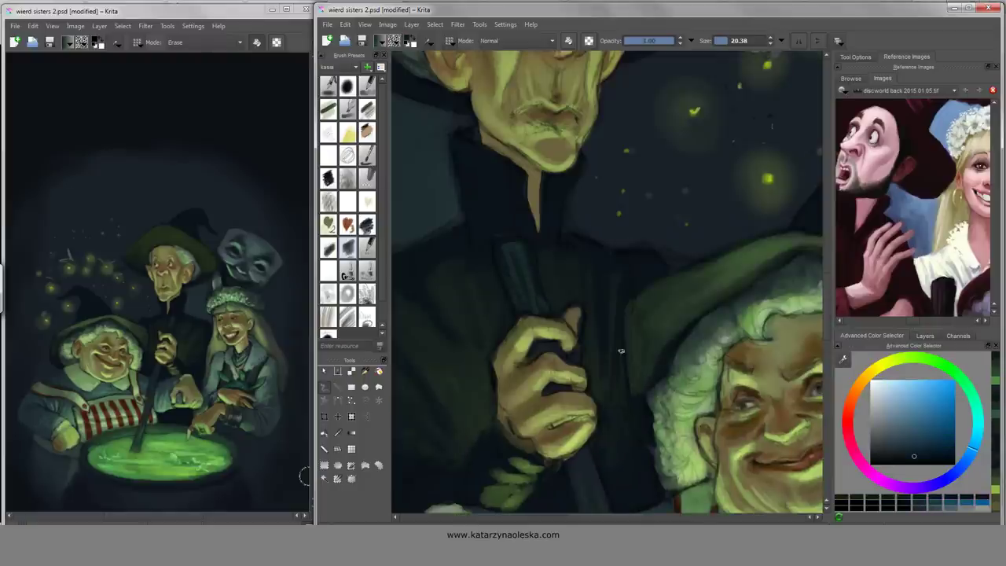
left_click_drag(441, 173, 519, 484)
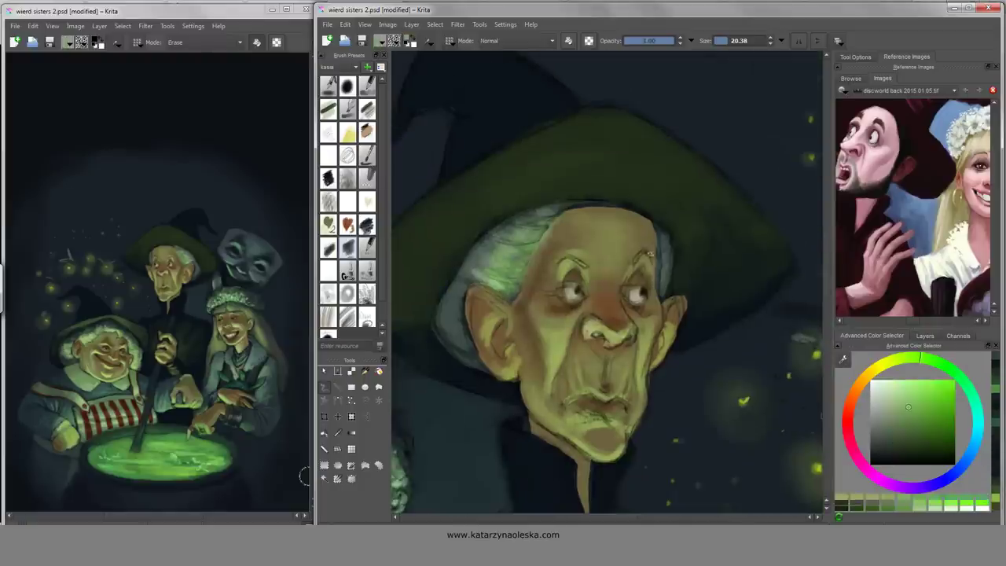
left_click(586, 297, "ctrl")
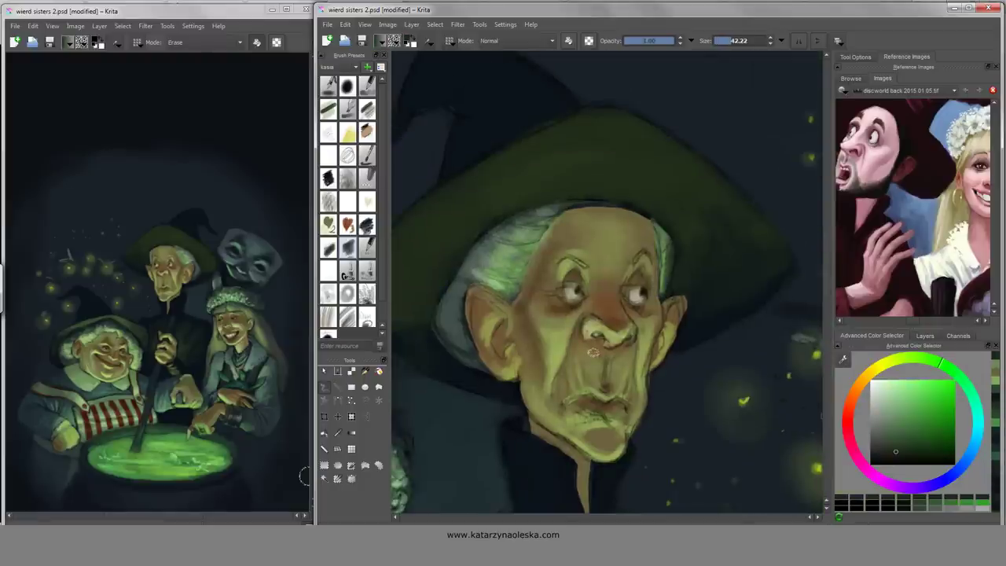
- Fit the painting in view, shrink the brush and paint small light-green strokes near the witch's neck
key("2")
left_click(292, 155, "ctrl")
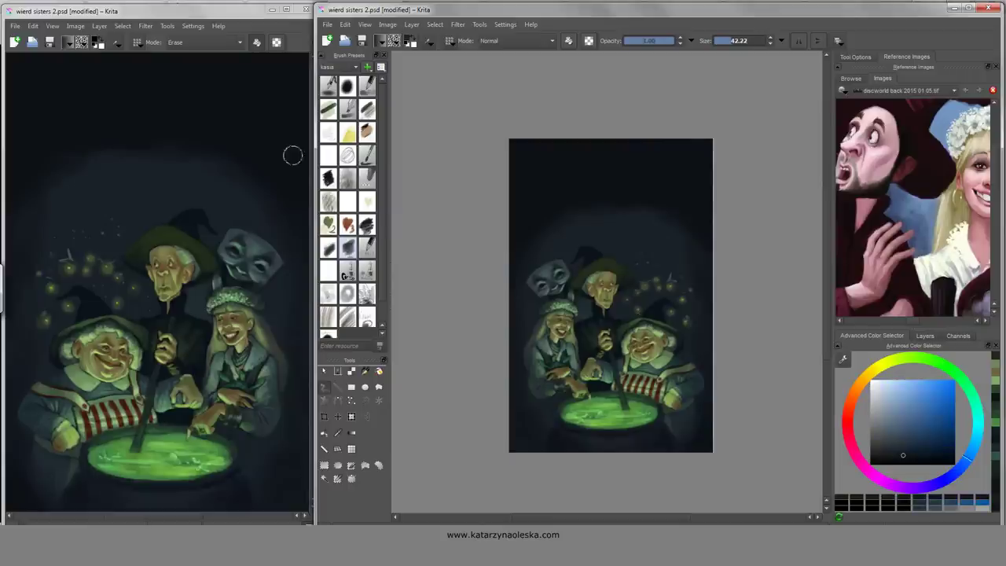
scroll(822, 344, "up", 5)
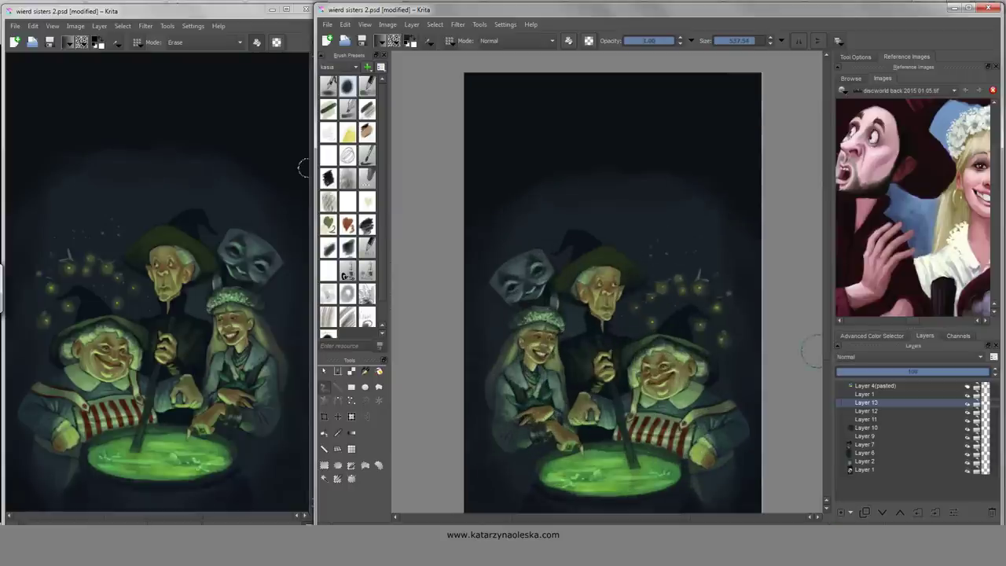
left_click(817, 393, "ctrl")
key("slash")
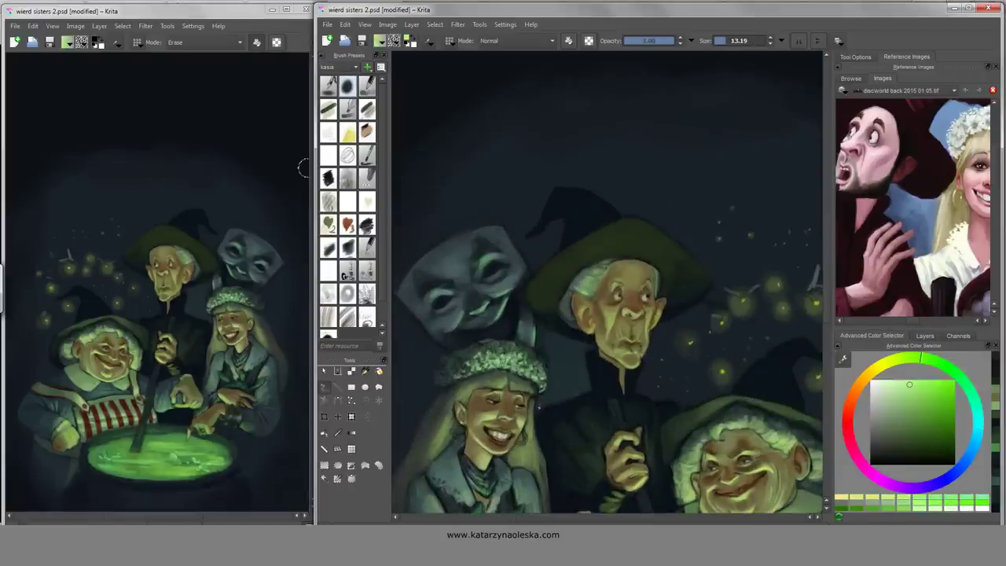
mouse_move(560, 393)
left_mouse_down()
mouse_move(643, 389)
mouse_move(606, 377)
mouse_move(630, 384)
mouse_move(595, 355)
mouse_move(616, 374)
mouse_move(652, 375)
mouse_move(629, 334)
mouse_move(660, 324)
mouse_move(600, 335)
left_mouse_up()
left_click(583, 397, "ctrl")
left_click_drag(799, 496, 709, 375)
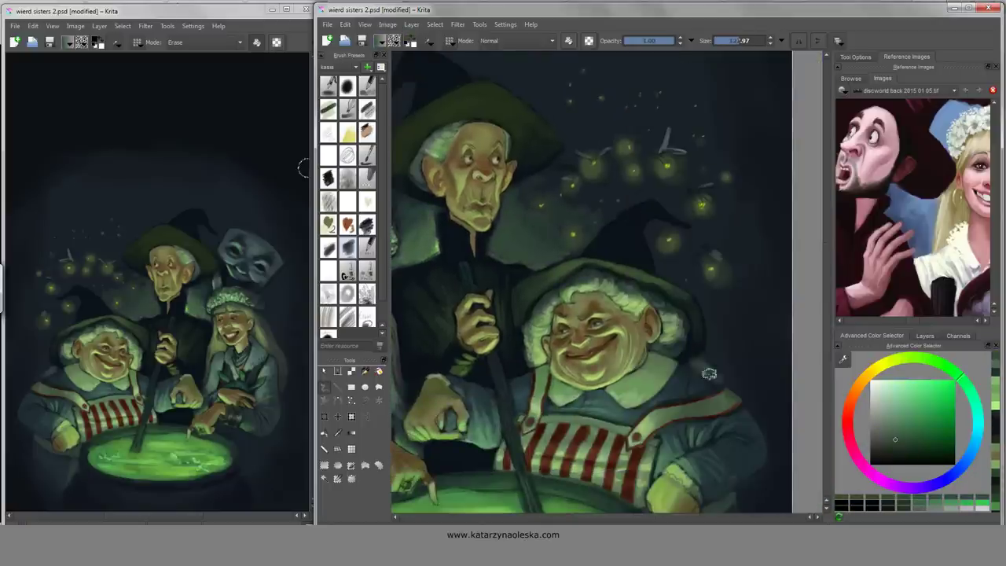
- Paint small darker strokes beside the blonde witch and left of the mask
left_click(732, 373, "ctrl")
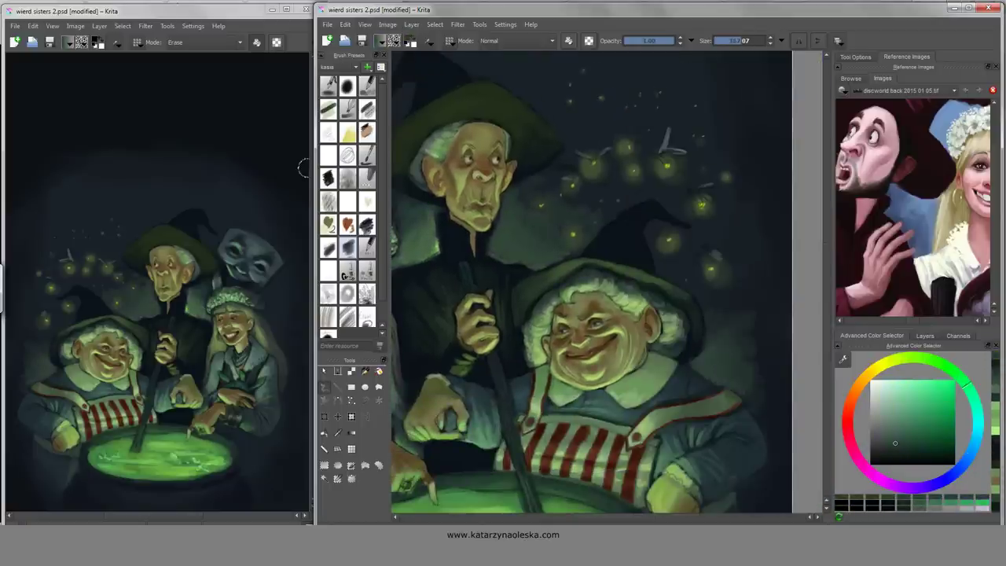
left_click_drag(488, 331, 723, 374)
left_click_drag(523, 299, 511, 346)
mouse_move(527, 259)
left_mouse_down()
mouse_move(518, 309)
mouse_move(495, 362)
mouse_move(515, 236)
left_mouse_up()
left_click_drag(503, 307, 495, 228)
left_click_drag(622, 167, 602, 333)
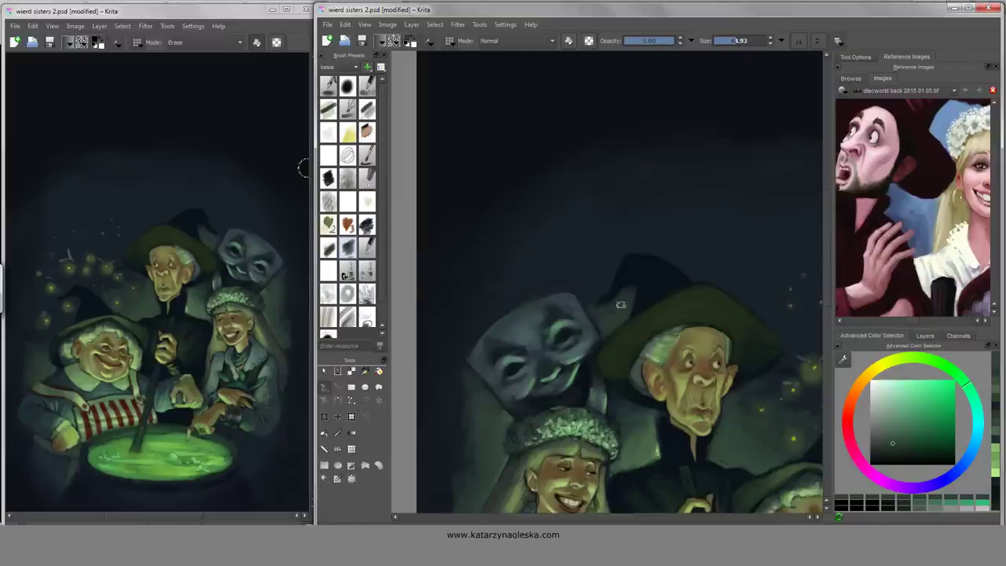
- Centre the fat witch and cauldron, then sweep green mist across the upper sky
left_click_drag(721, 292, 674, 292)
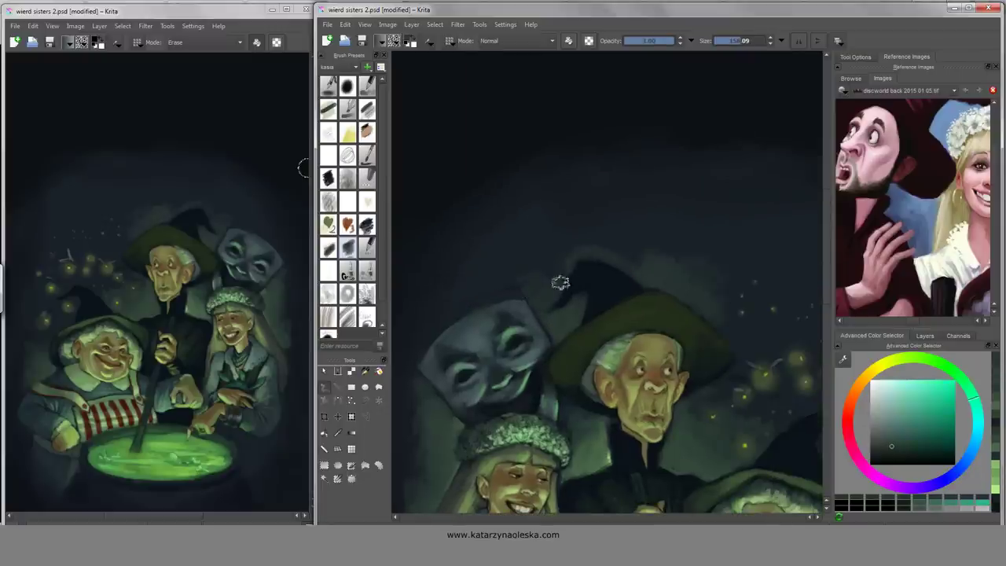
mouse_move(764, 272)
left_mouse_down()
mouse_move(719, 272)
mouse_move(810, 31)
left_mouse_up()
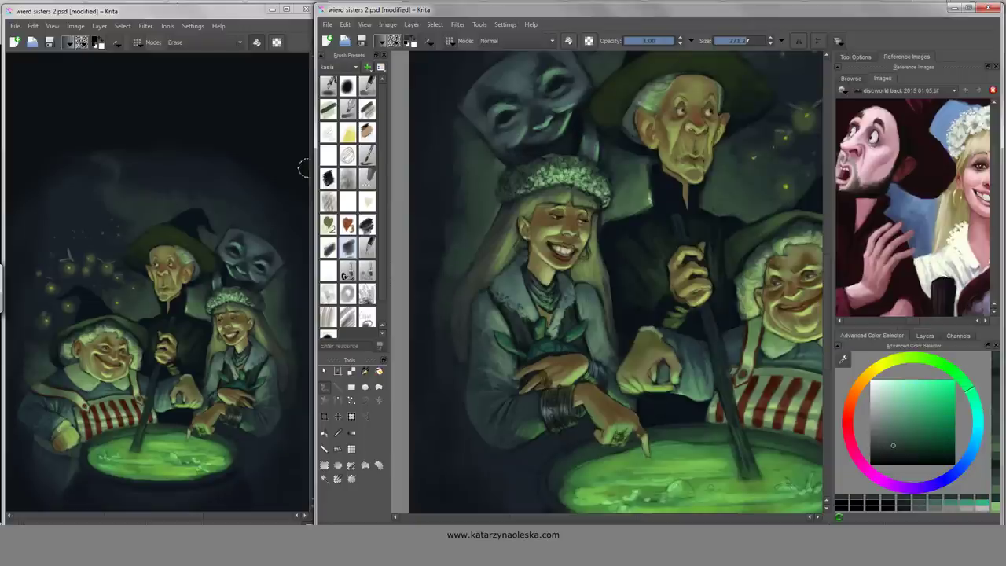
left_click_drag(629, 197, 519, 377)
left_click_drag(708, 393, 591, 170)
left_click_drag(752, 472, 789, 401)
scroll(794, 399, "down", 3)
scroll(745, 317, "up", 3)
left_click(744, 317, "ctrl")
left_click_drag(744, 317, 739, 317)
left_click_drag(786, 393, 818, 393)
left_click(778, 377, "ctrl")
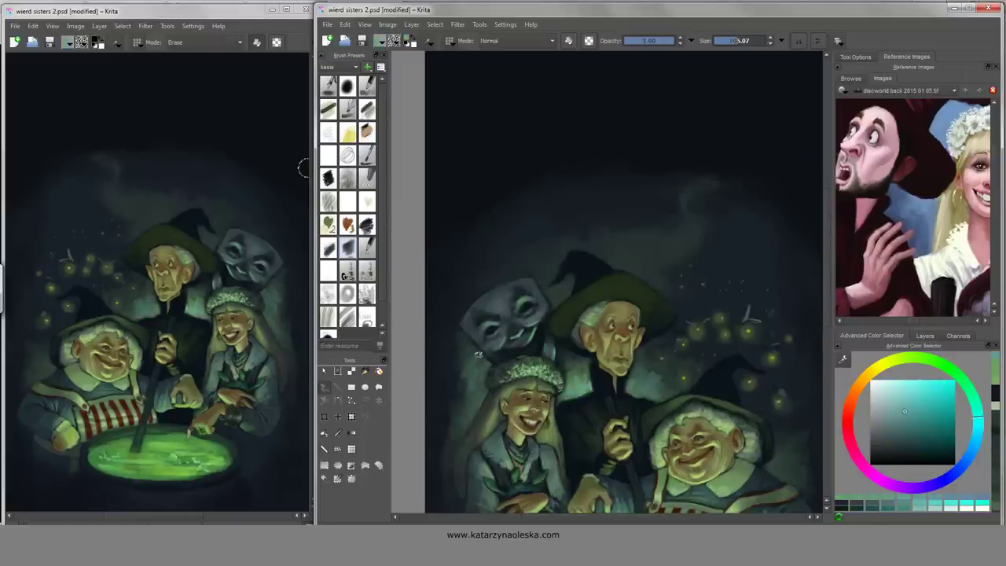
- Pick green and teal shades, enlarging then reducing the brush for mist strokes
scroll(535, 348, "up", 2)
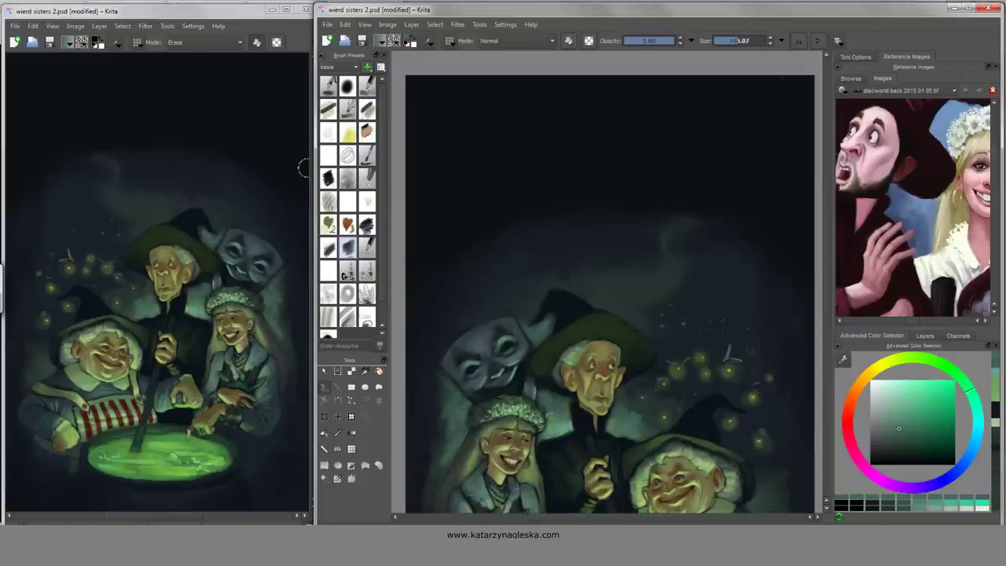
left_click(600, 356, "ctrl")
left_click(518, 339, "ctrl")
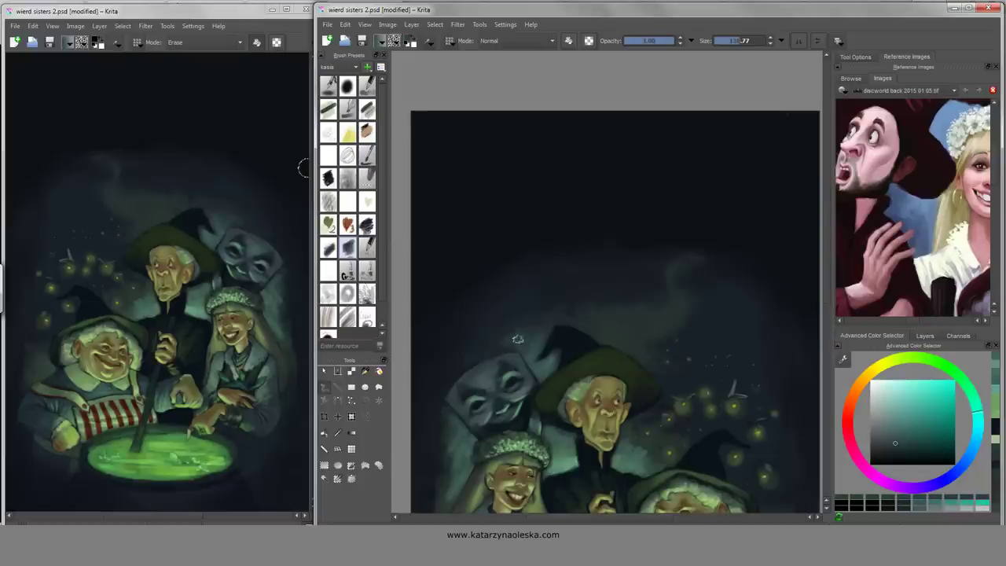
left_click_drag(622, 321, 664, 311)
left_click(601, 340, "ctrl")
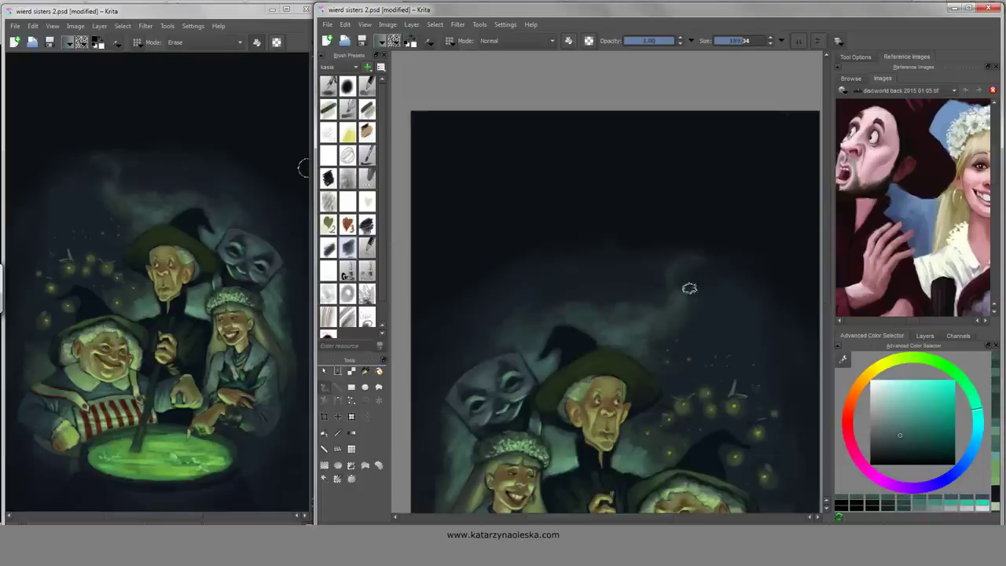
scroll(689, 287, "down", 5)
scroll(684, 330, "right", 3)
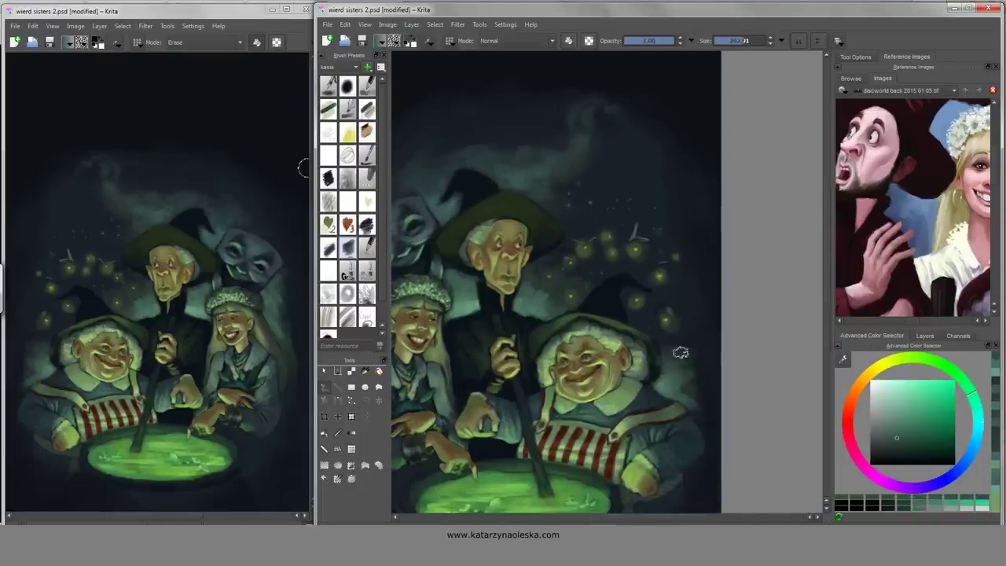
left_click(659, 350, "ctrl")
left_click_drag(656, 362, 652, 371)
left_click(676, 366, "ctrl")
- Choose a lighter teal, a dark blue and a teal paint colour
scroll(597, 354, "up", 2)
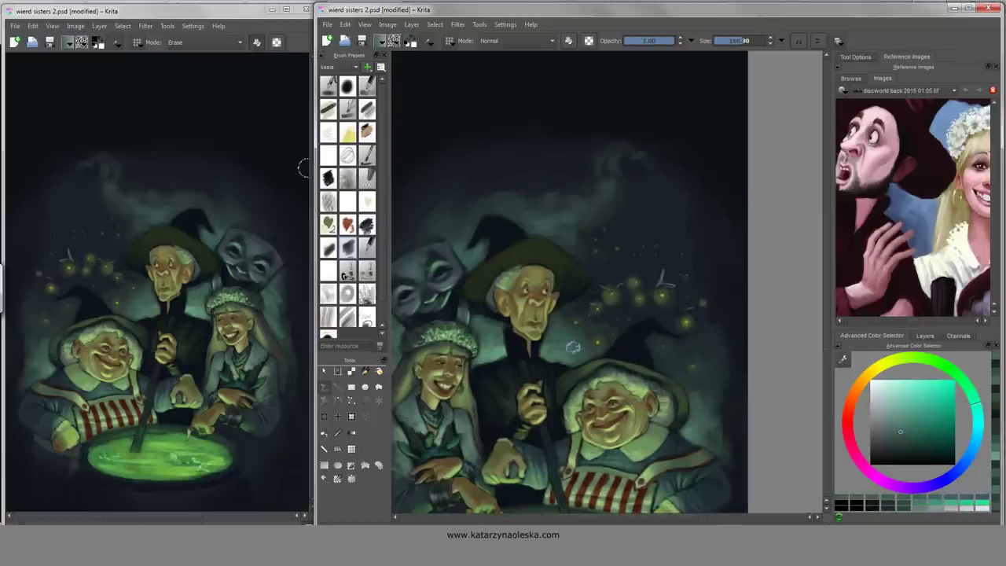
scroll(597, 346, "left", 2)
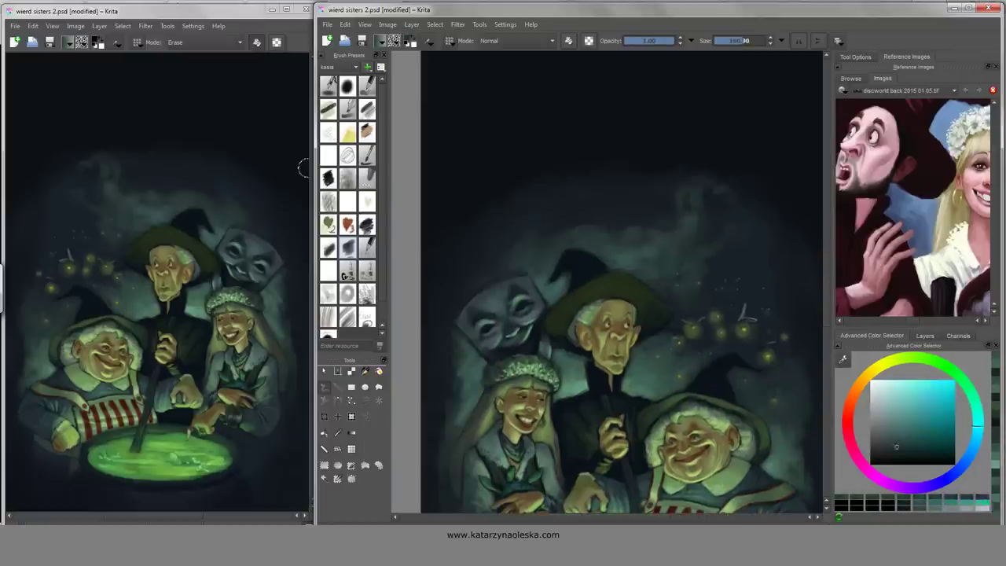
left_click(462, 381, "ctrl")
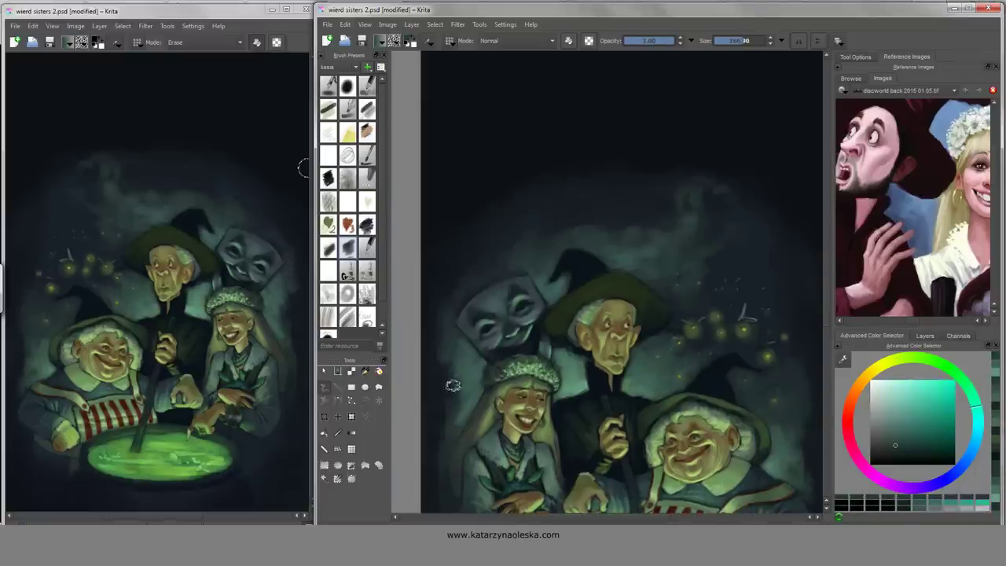
scroll(503, 331, "down", 1)
left_click(552, 222, "ctrl")
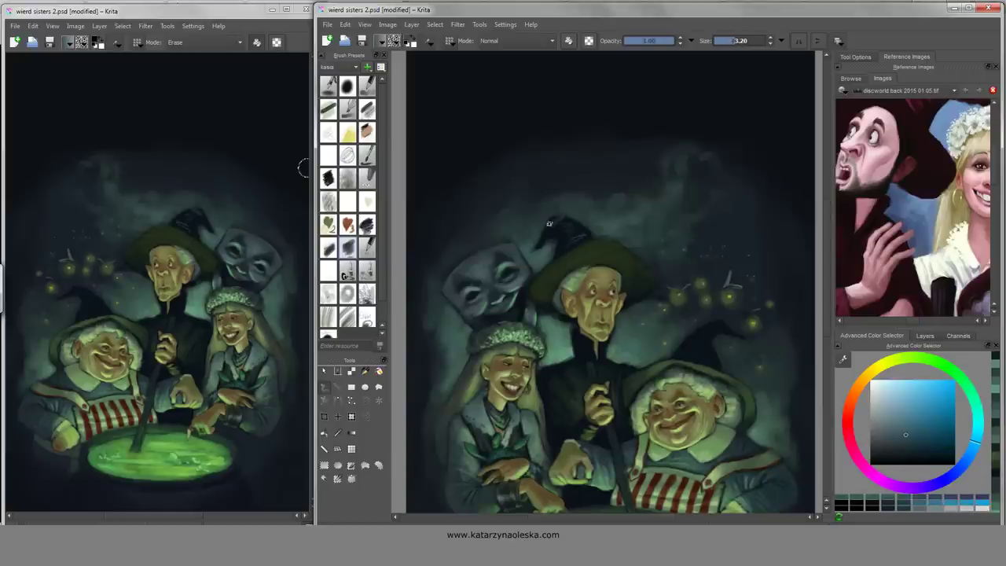
scroll(560, 149, "up", 2)
left_click(812, 360, "ctrl")
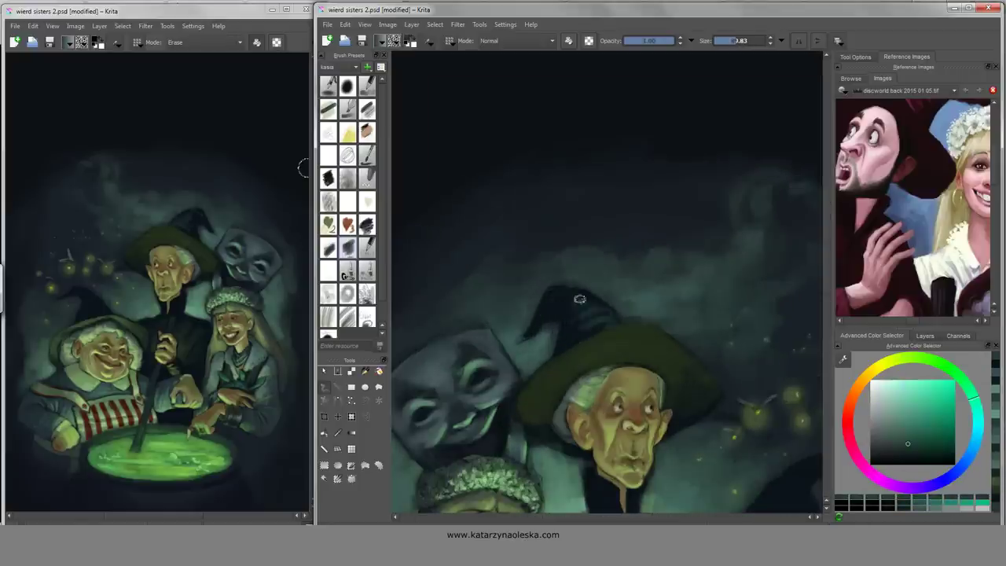
- Fine-tune the teal shade and show the Layers list
scroll(511, 428, "down", 2)
scroll(511, 428, "right", 3)
left_click(504, 426, "ctrl")
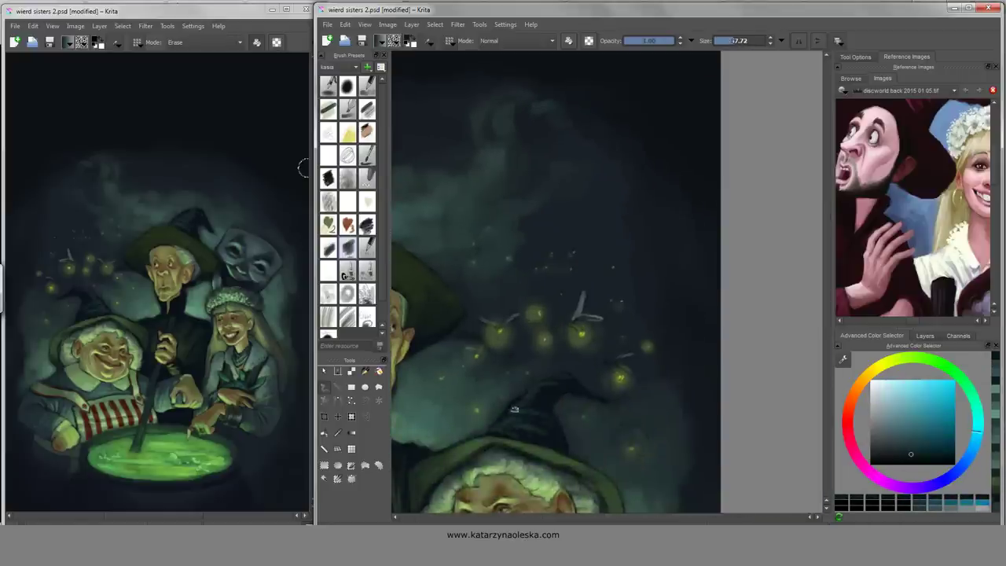
scroll(505, 426, "down", 2)
scroll(504, 427, "left", 3)
left_click(700, 390, "ctrl")
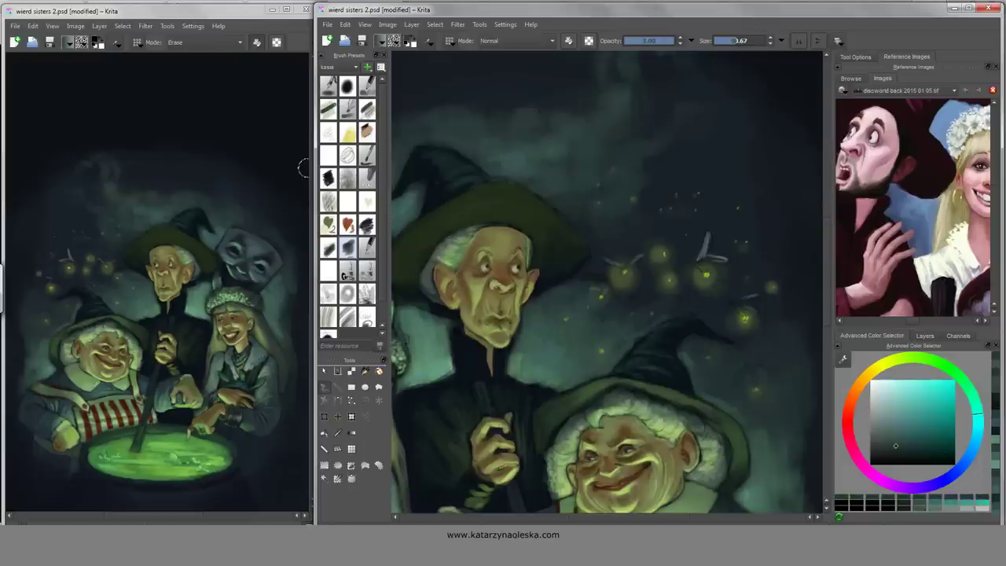
left_click(925, 336)
- Brush pale strokes over the mask face to fade it into a ghostly glow
scroll(605, 283, "up", 1)
scroll(605, 283, "left", 3)
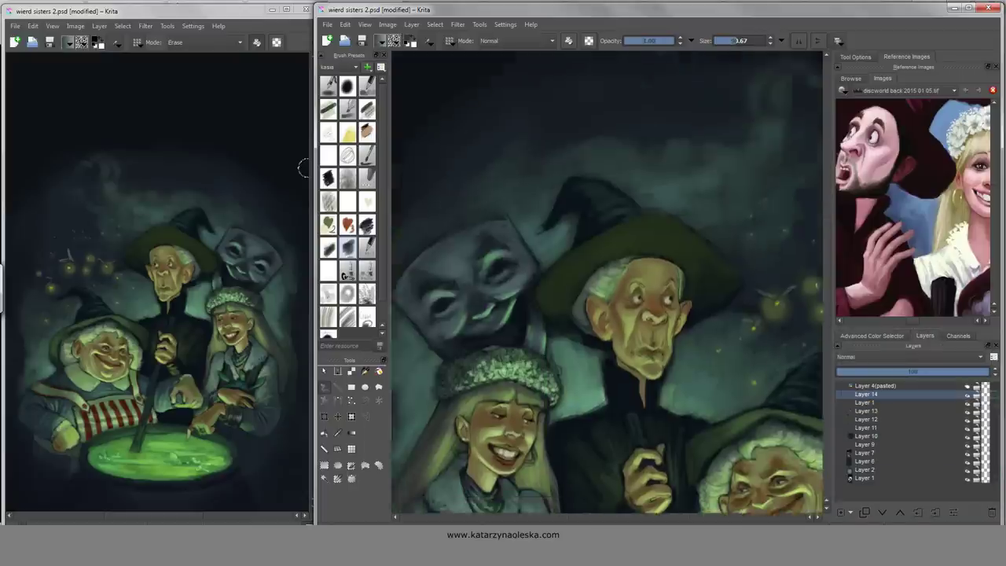
left_click_drag(491, 263, 577, 295)
left_click_drag(503, 283, 586, 338)
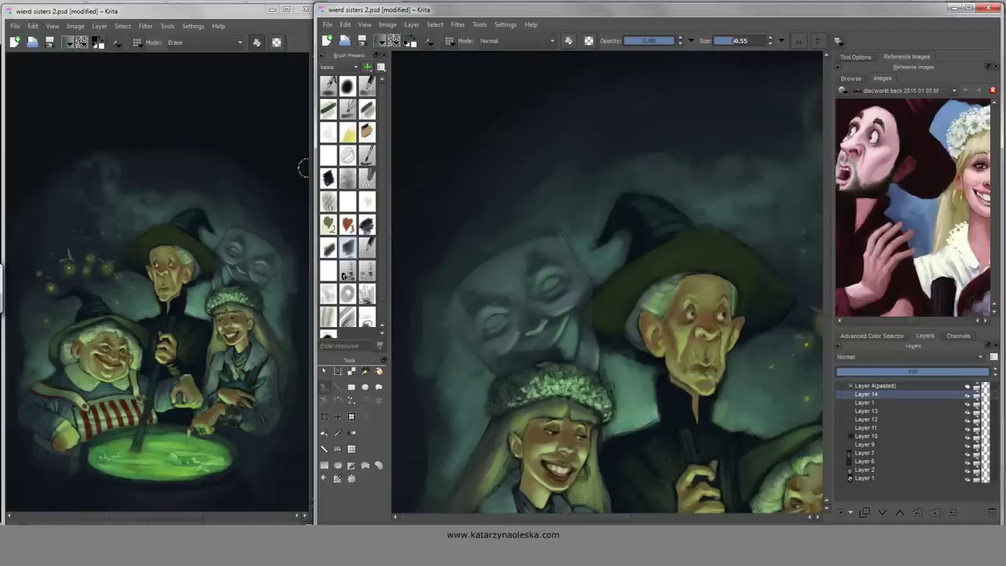
- Return to the colour wheel and try dark green, cyan-green, teal and lighter green shades
left_click(872, 336)
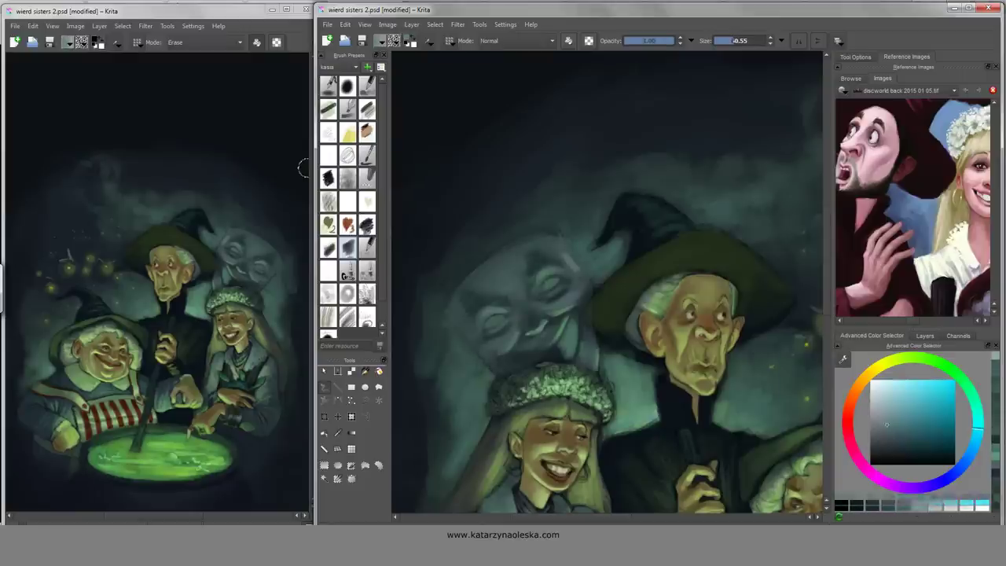
left_click(599, 292, "ctrl")
left_click_drag(691, 249, 648, 229)
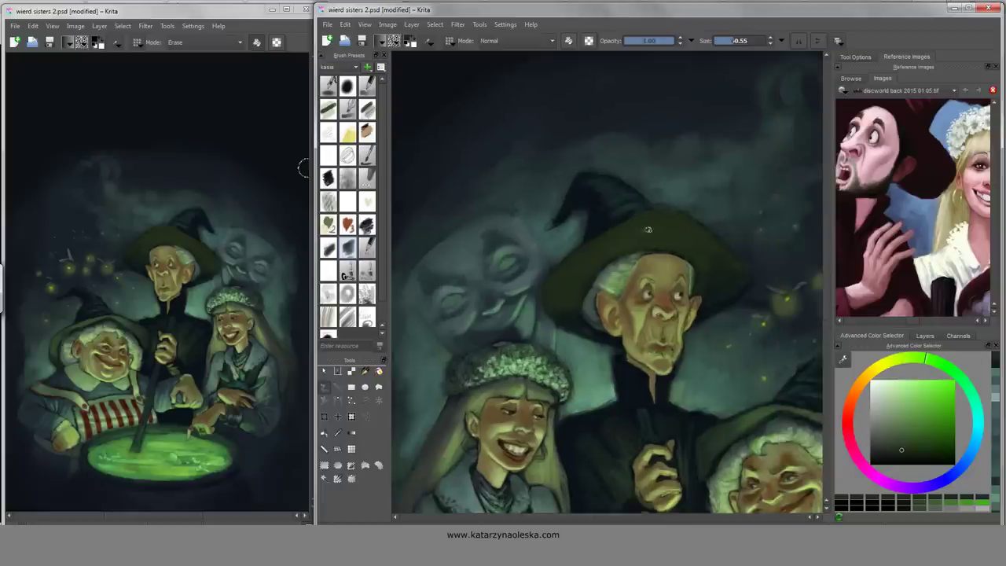
left_click(555, 338, "ctrl")
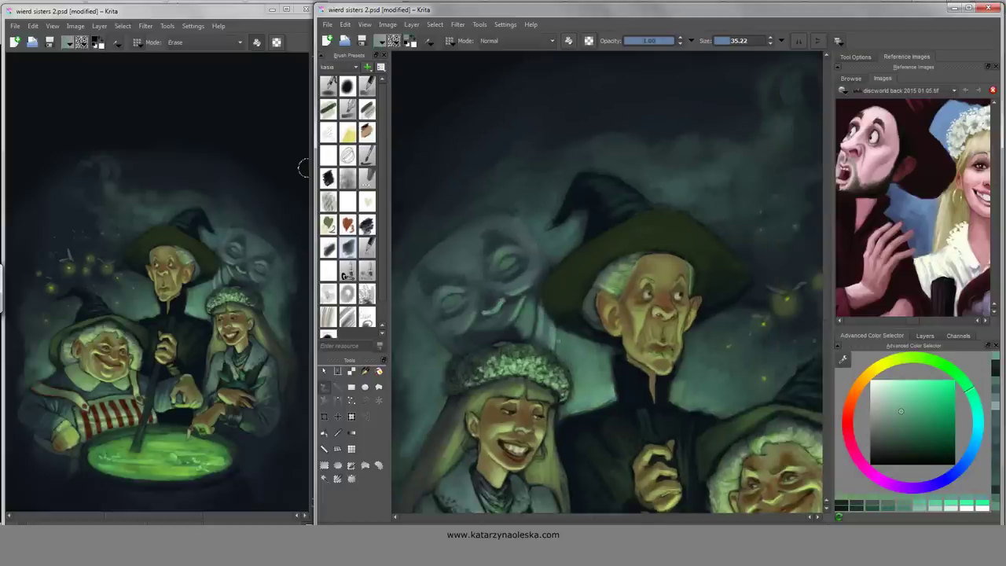
left_click(304, 167, "ctrl")
left_click(563, 359, "ctrl")
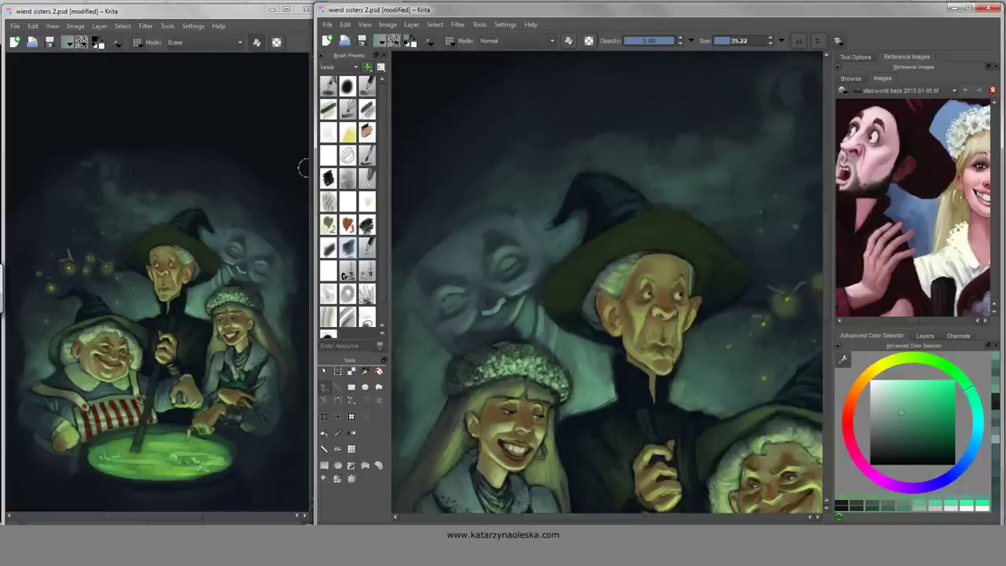
left_click(304, 168, "ctrl")
- Pick dark teal and green around the witches' hat and faces, then show the Layers list
mouse_move(652, 246)
left_mouse_down()
mouse_move(566, 270)
mouse_move(585, 248)
mouse_move(542, 263)
mouse_move(602, 246)
left_mouse_up()
left_click(625, 286, "ctrl")
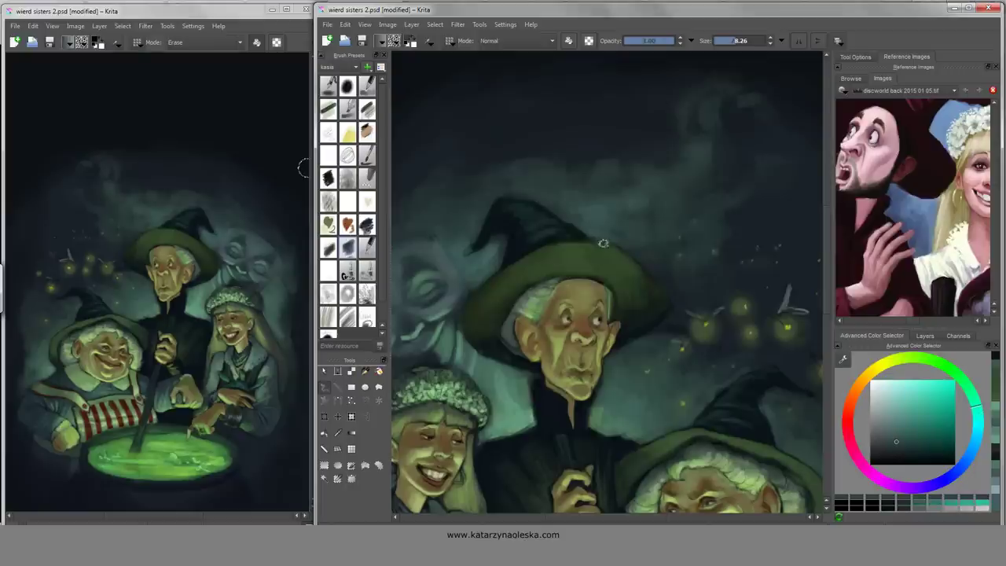
left_click_drag(603, 243, 713, 181)
left_click(542, 338, "ctrl")
left_click_drag(663, 401, 614, 349)
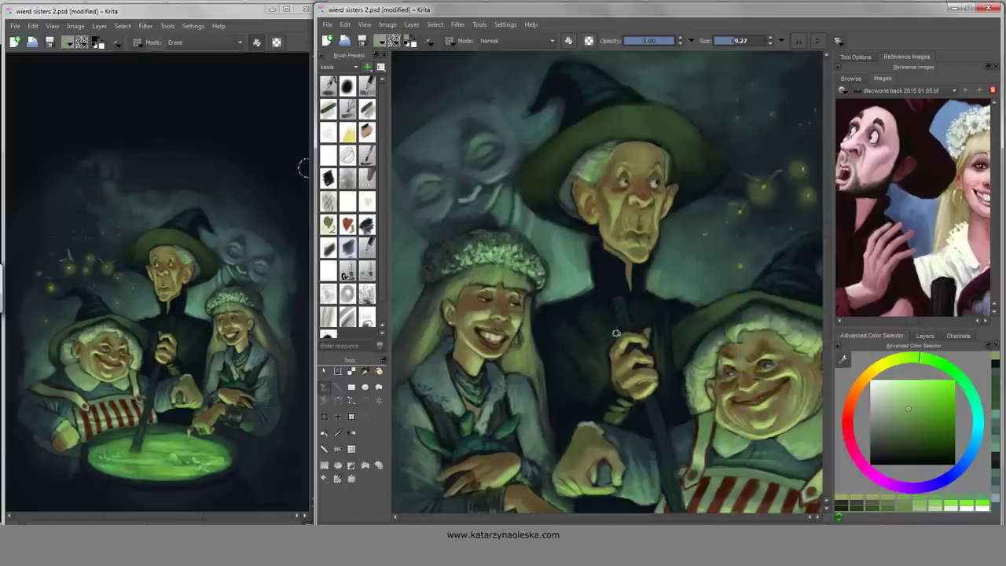
left_click(614, 348, "ctrl")
left_click(926, 335)
left_click_drag(388, 305, 487, 433)
- Paint soft lighter smoke across the night sky and shrink the brush to about 282
left_click_drag(550, 236, 550, 401)
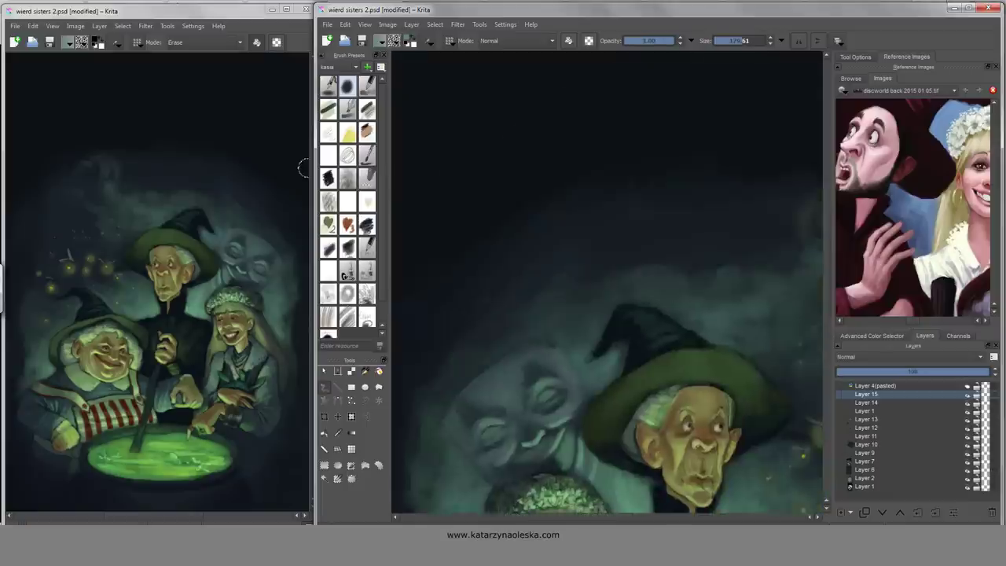
left_click_drag(786, 314, 590, 319)
left_click_drag(764, 187, 649, 231)
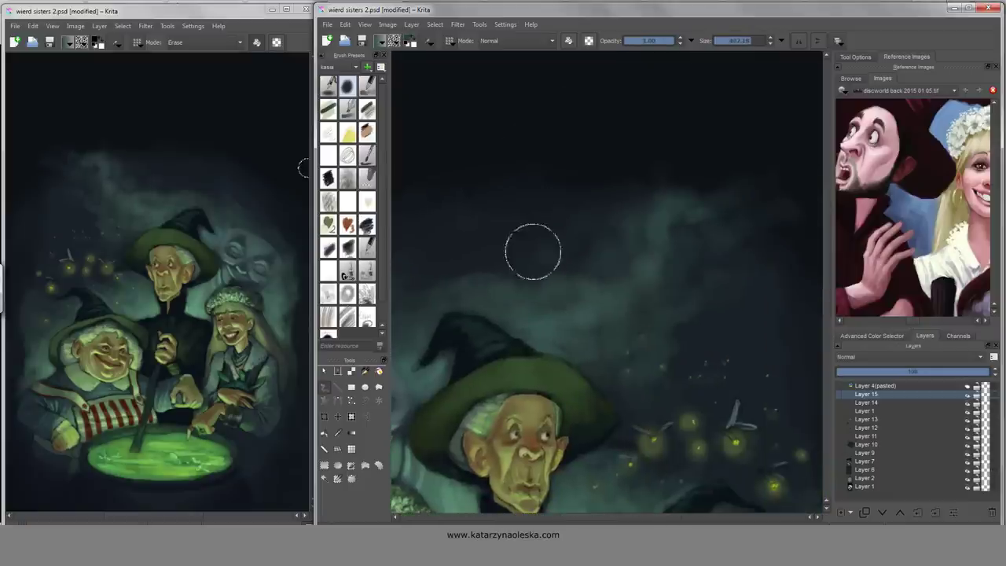
key("bracketleft")
key("bracketleft")
left_click_drag(703, 400, 691, 395)
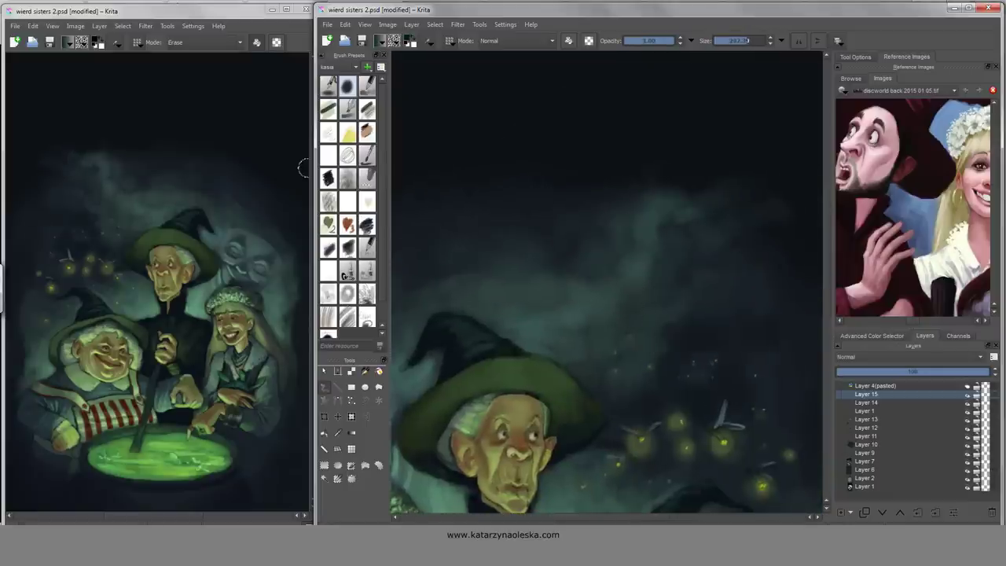
left_click_drag(712, 284, 637, 283)
left_click_drag(743, 321, 786, 480)
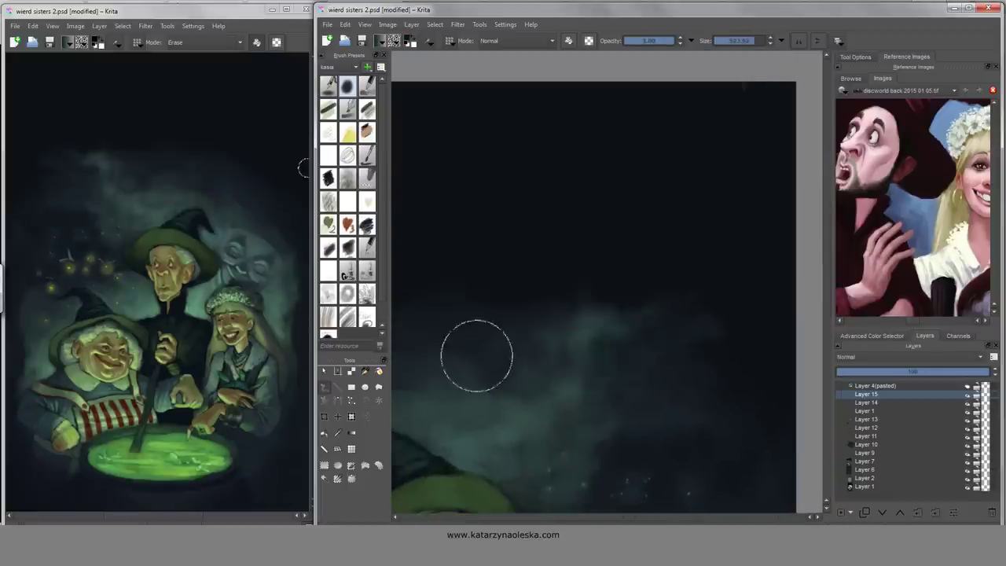
left_click_drag(503, 331, 550, 369)
- Reduce the brush further, sample a teal and dab a pale moon in the upper sky
left_click(871, 336)
key("bracketleft")
key("bracketleft")
key("bracketleft")
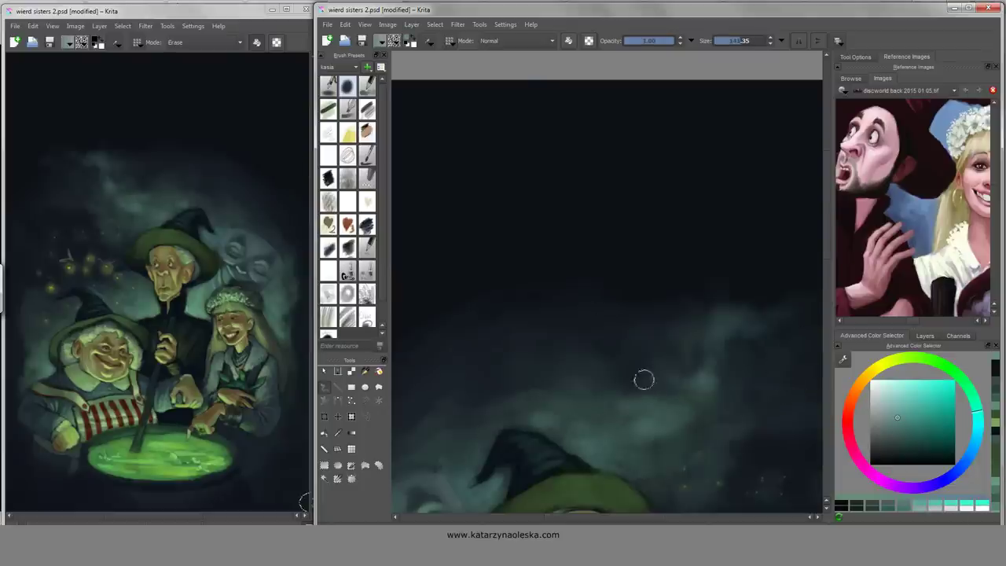
scroll(644, 381, "down", 5)
scroll(669, 287, "up", 4)
scroll(779, 308, "down", 5)
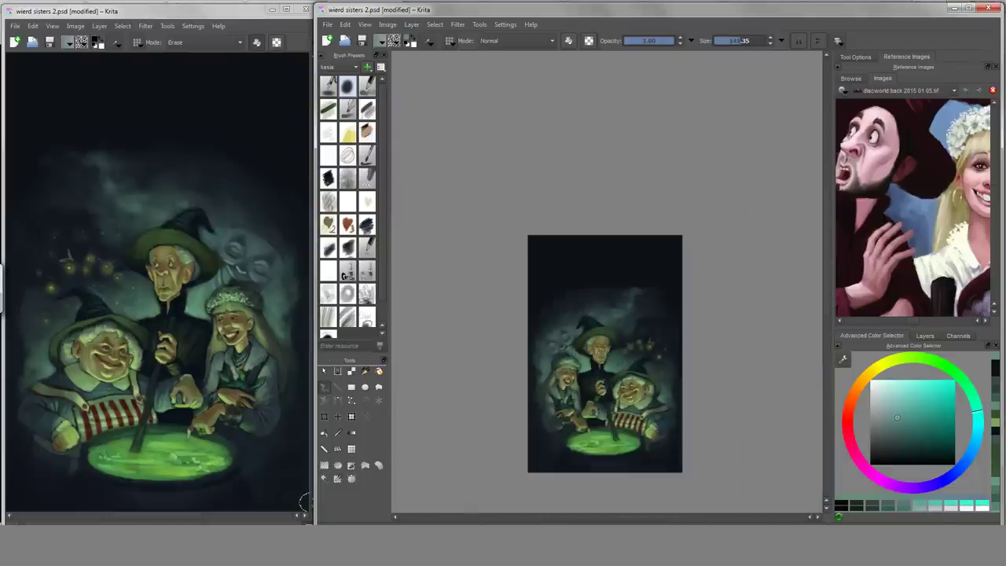
scroll(607, 354, "up", 3)
scroll(607, 283, "up", 1)
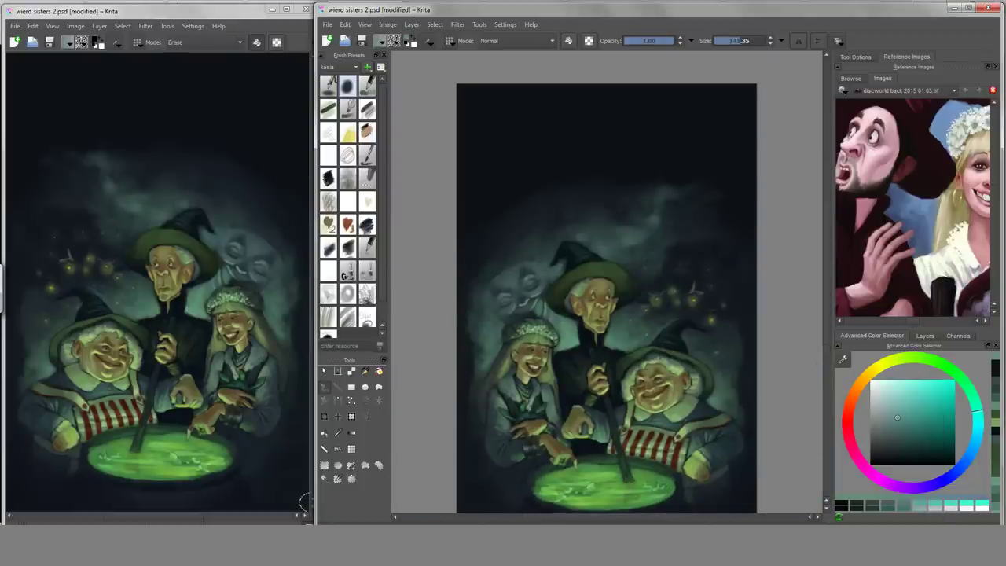
left_click(697, 234, "ctrl")
left_click_drag(696, 235, 685, 236)
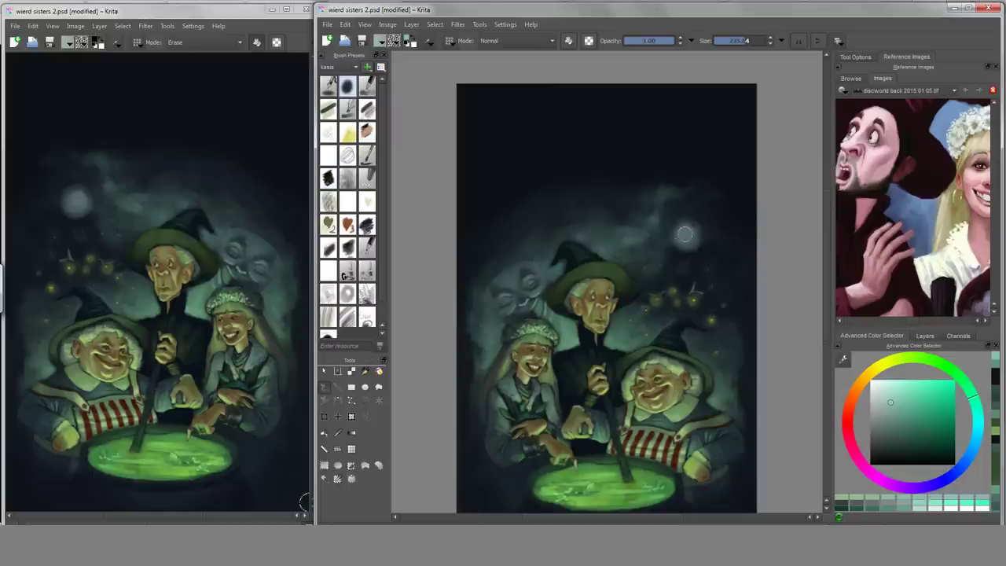
- Test blue, teal and green colours, then zoom, fit and mirror the whole painting to check
left_click(668, 250, "ctrl")
left_click(669, 241, "ctrl")
left_click(688, 230, "ctrl")
left_click(703, 249, "ctrl")
left_click(704, 297, "ctrl")
left_click(694, 292, "ctrl")
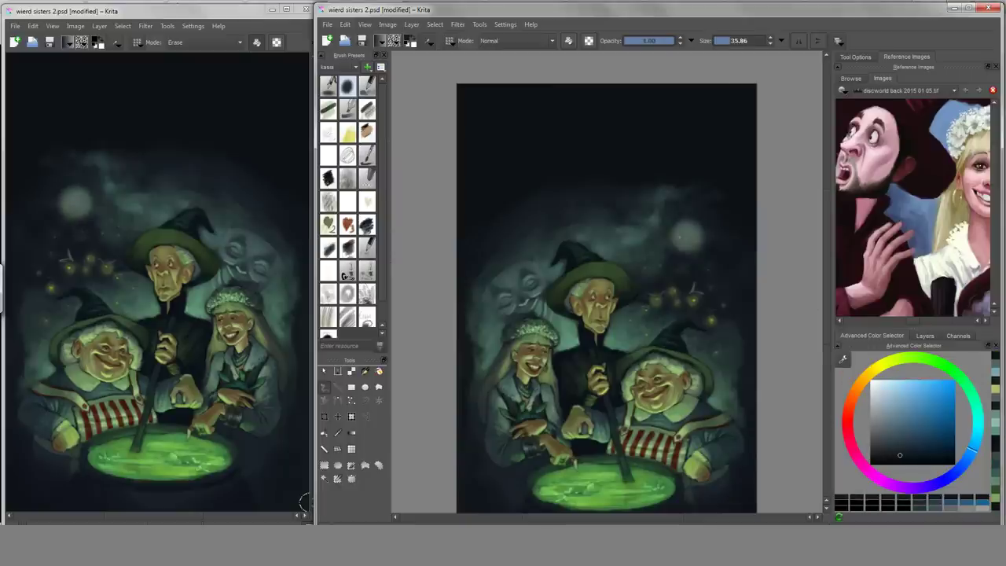
key("plus")
key("plus")
left_click(758, 193, "ctrl")
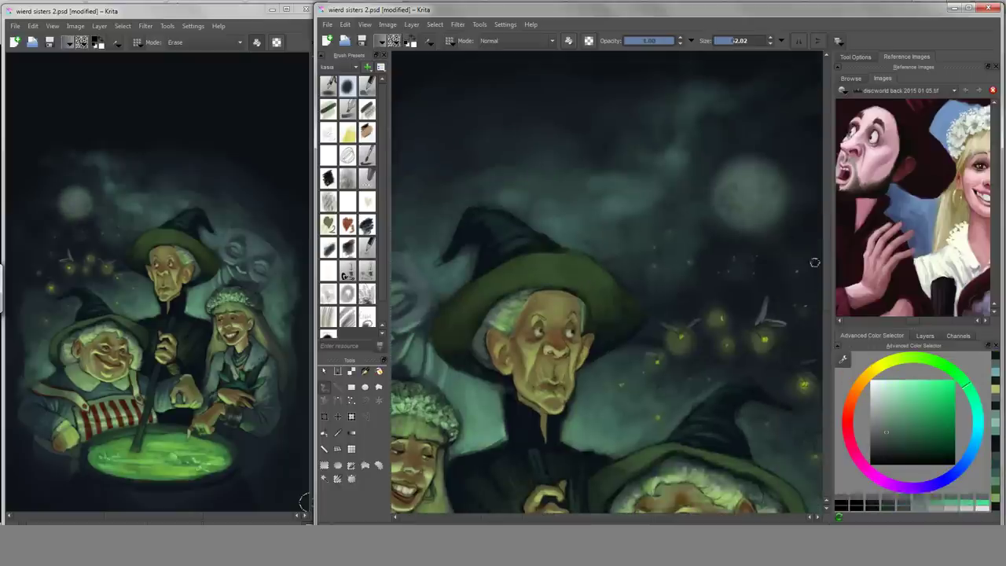
key("2")
key("m")
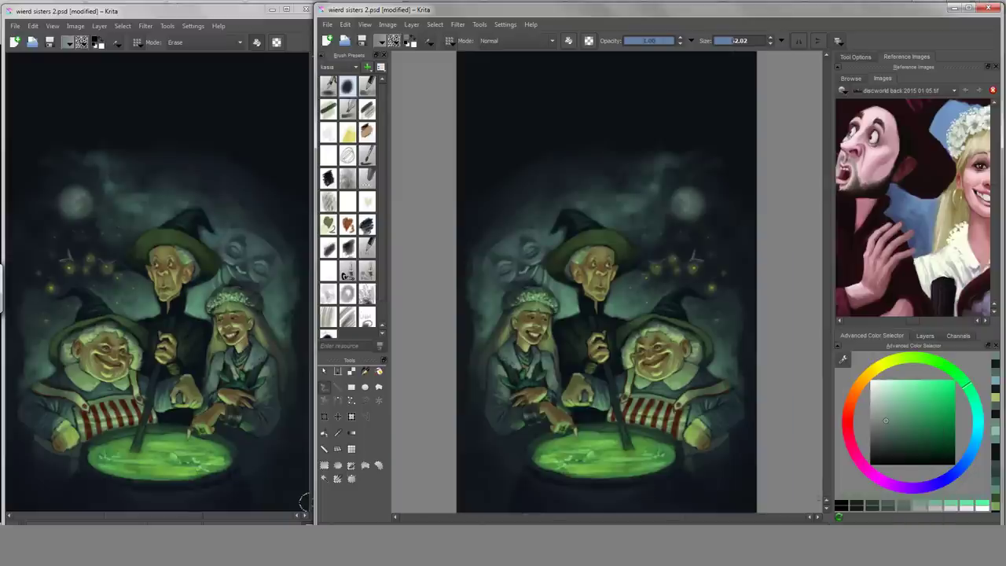